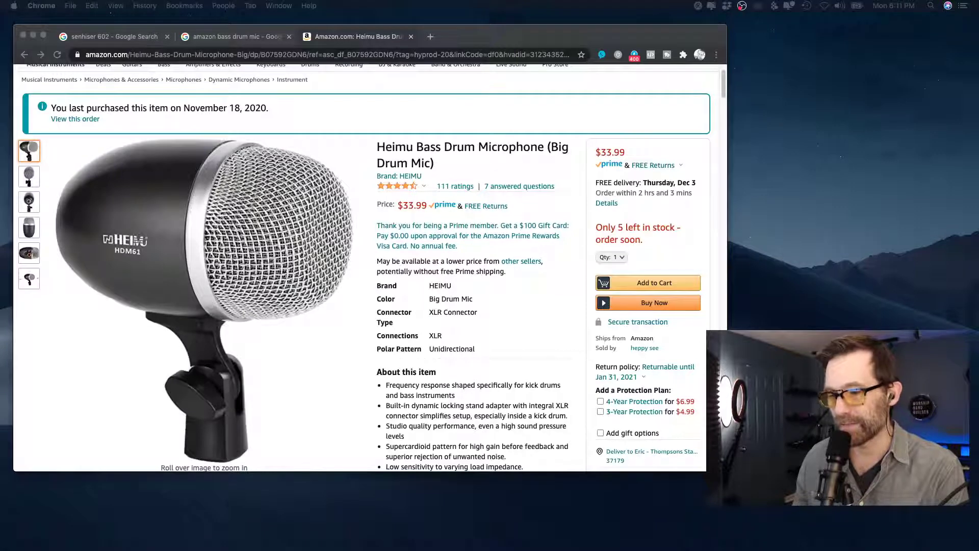
Place the live chat window in the free desktop area beside the browser.
drag(976, 61, 826, 32)
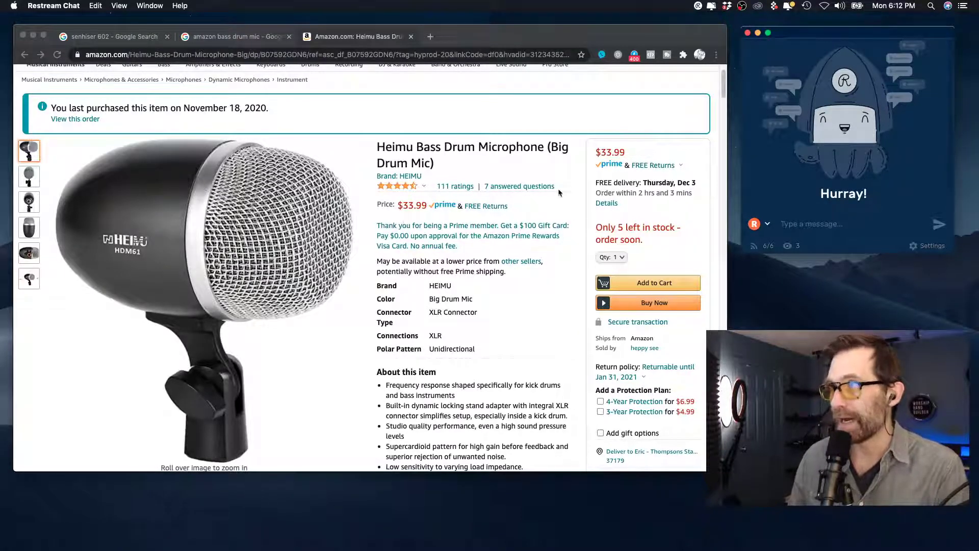
Examine the Heimu Bass Drum Microphone's description, customer images and top reviews on its Amazon page.
scroll(339, 330, down, 2)
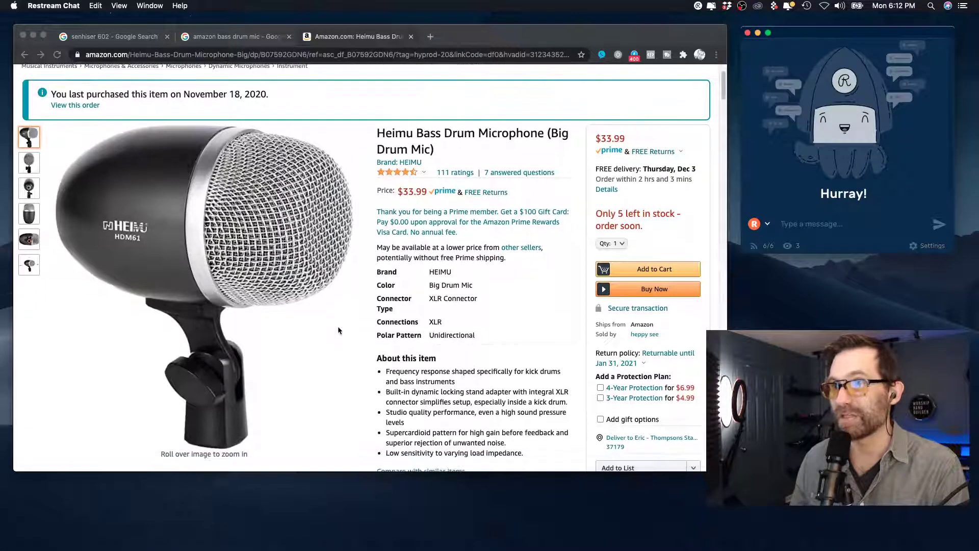
click(530, 232)
click(459, 170)
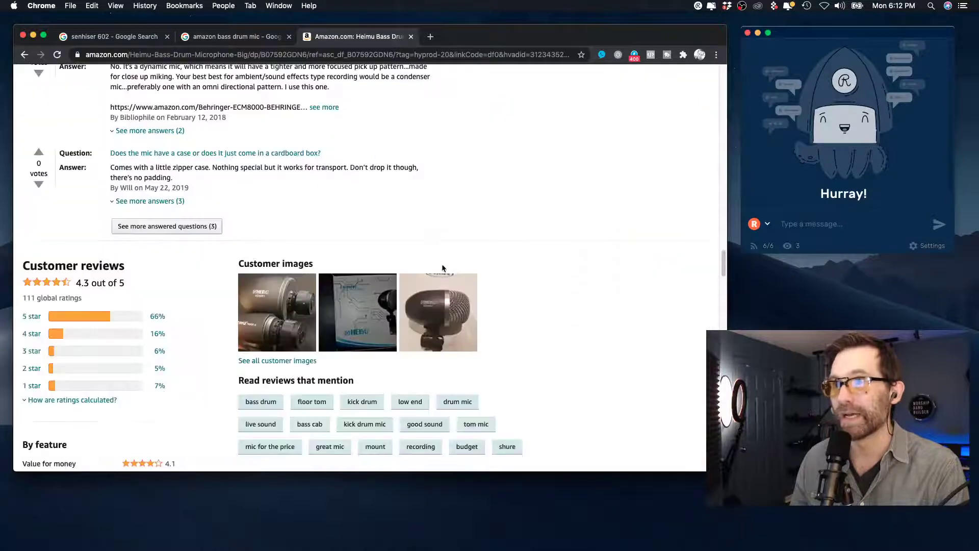
scroll(301, 315, down, 2)
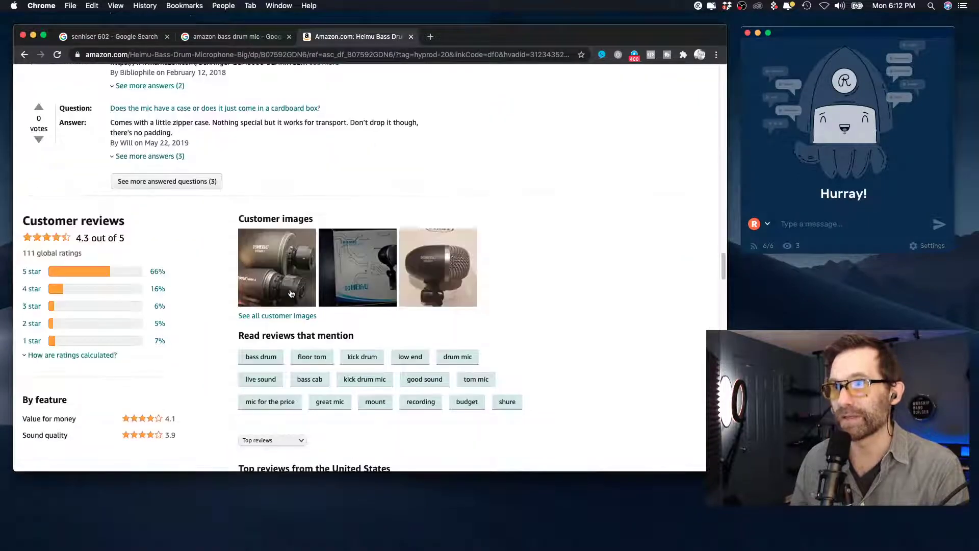
scroll(291, 294, down, 10)
scroll(295, 287, down, 6)
scroll(296, 288, down, 6)
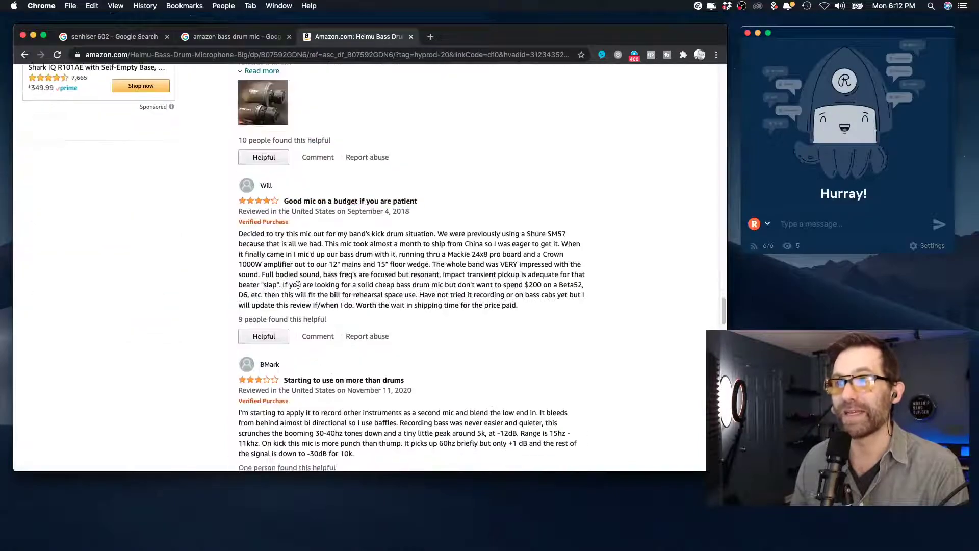
scroll(314, 284, up, 20)
scroll(301, 278, down, 6)
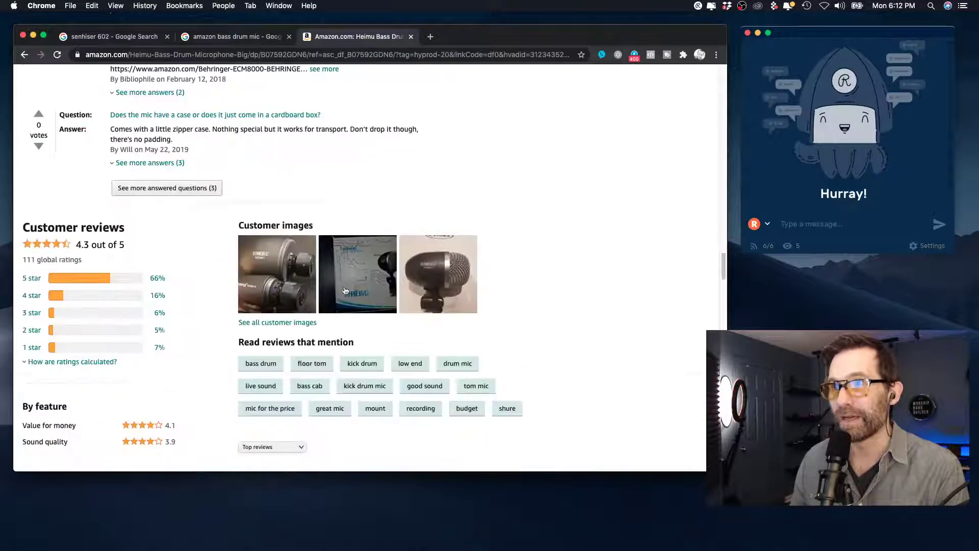
Open Sweetwater's Sennheiser e 602-II page from the "senhiser 602" results and close the "amazon bass drum mic" search.
click(223, 38)
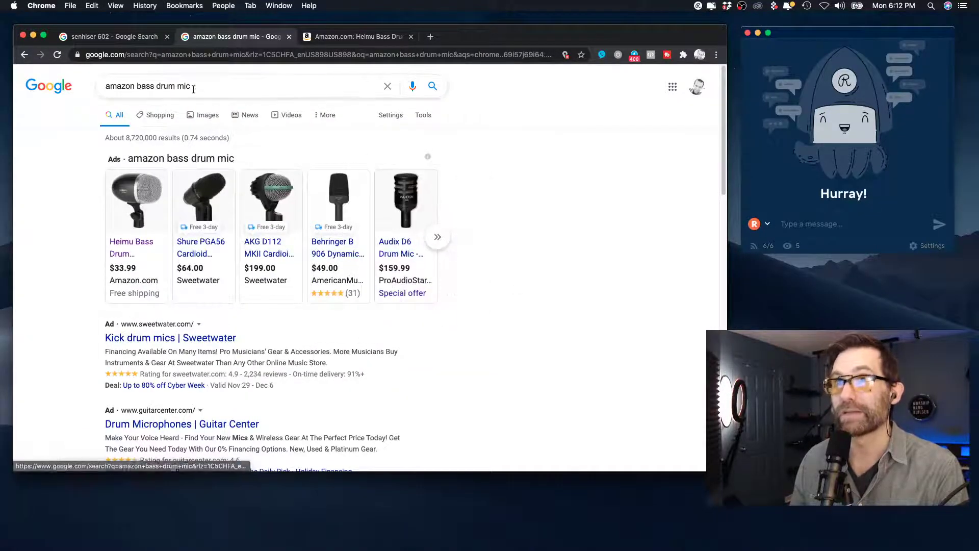
click(136, 38)
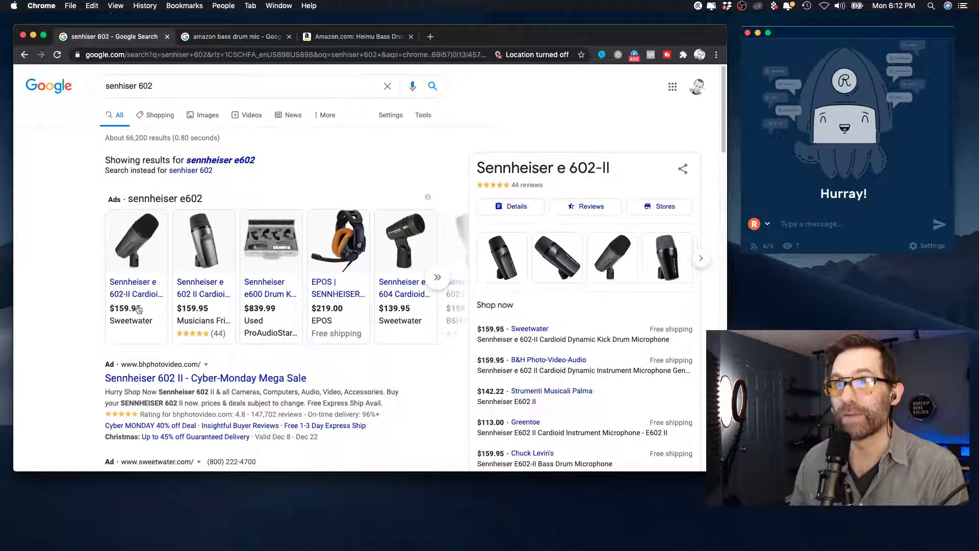
click(268, 293)
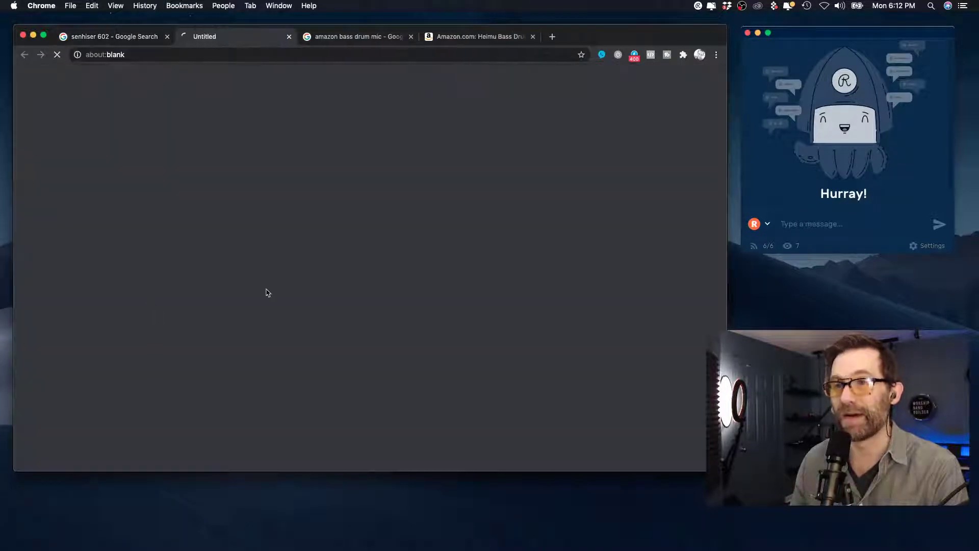
click(397, 35)
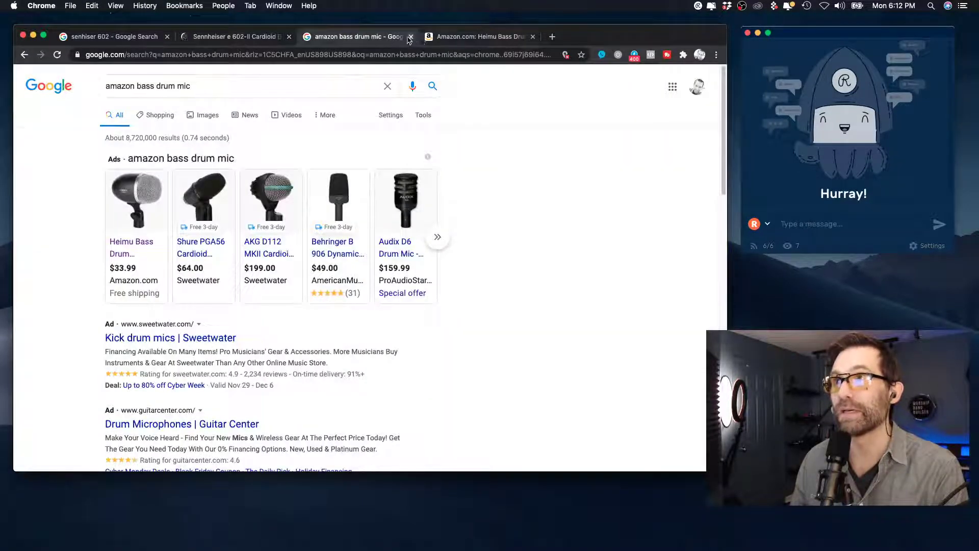
key(super+w)
click(235, 36)
scroll(389, 295, down, 3)
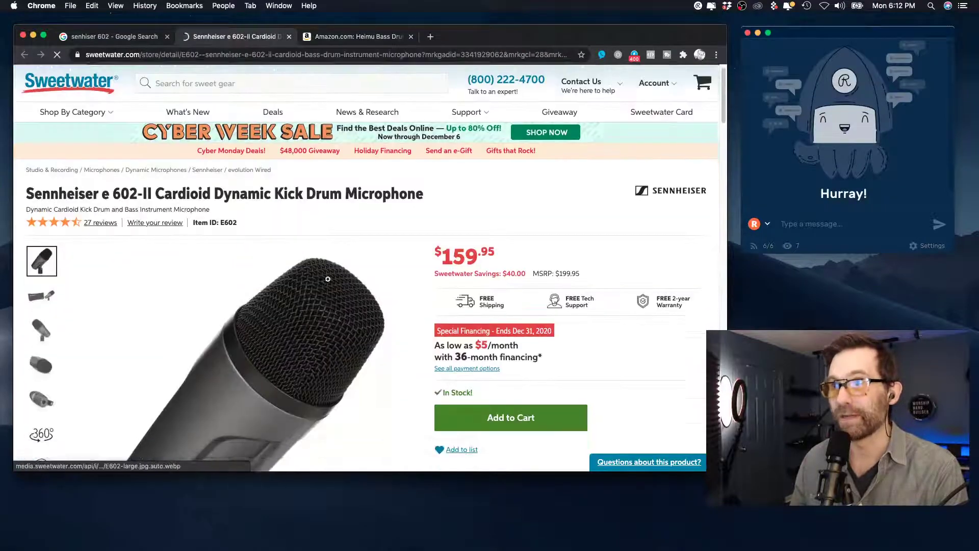
scroll(389, 295, down, 3)
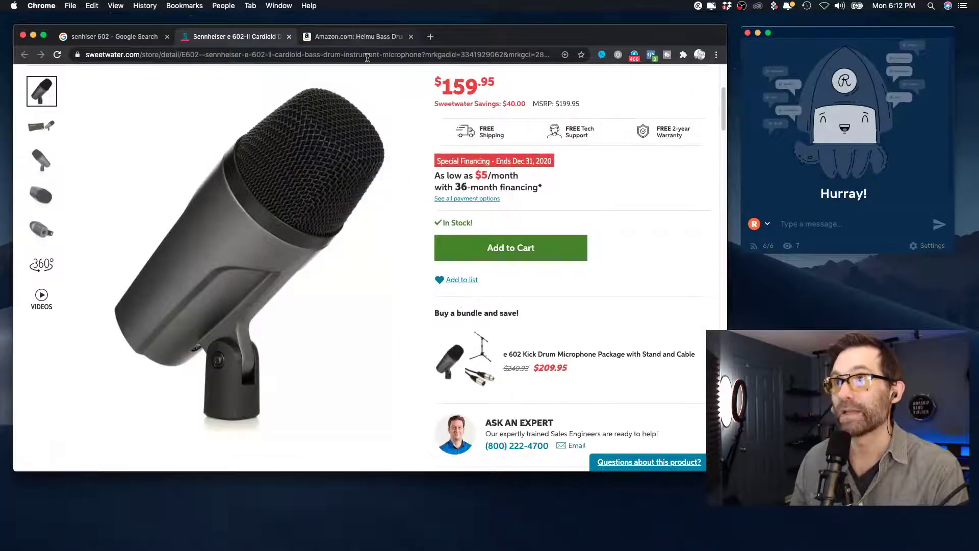
Compare the Heimu microphone with the similar items on its Amazon page and return to the main product details.
click(357, 36)
scroll(346, 203, up, 15)
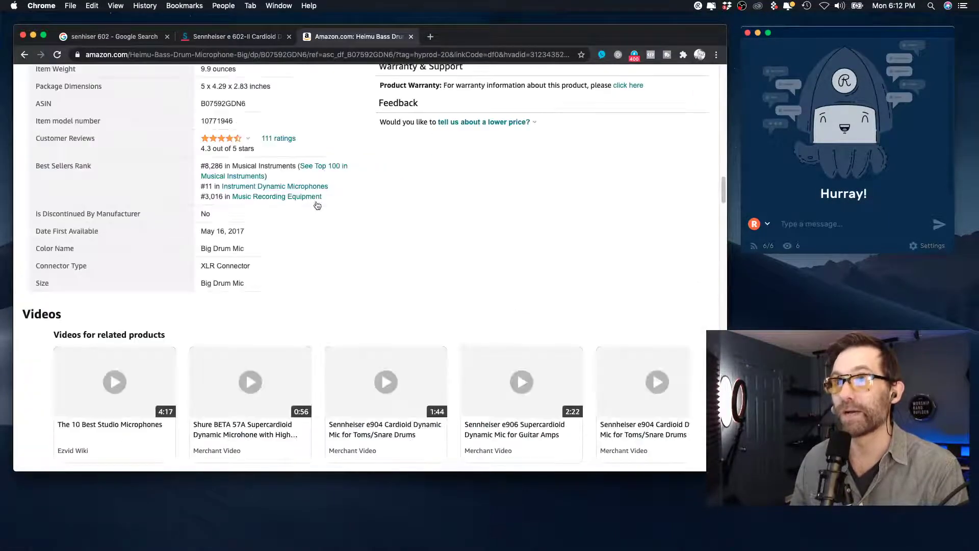
scroll(346, 203, down, 3)
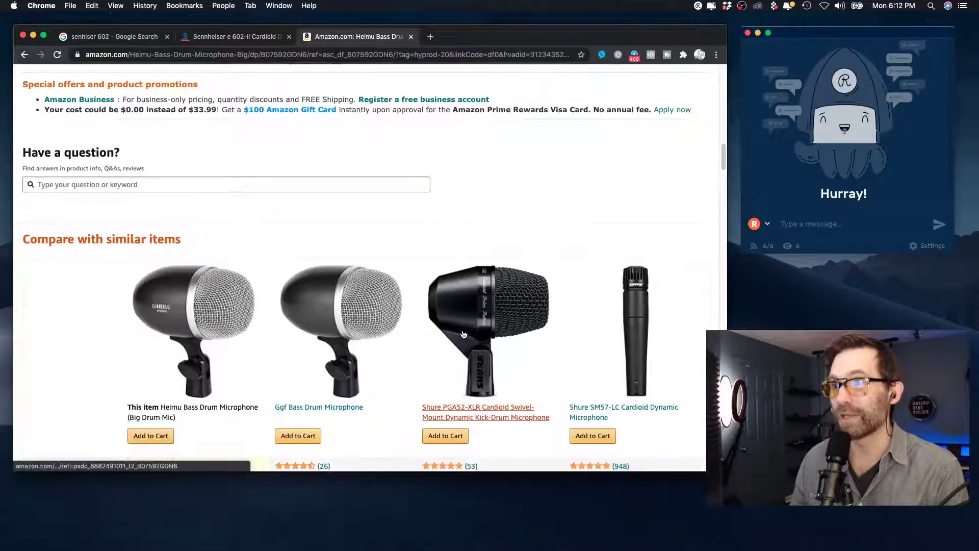
scroll(458, 334, down, 1)
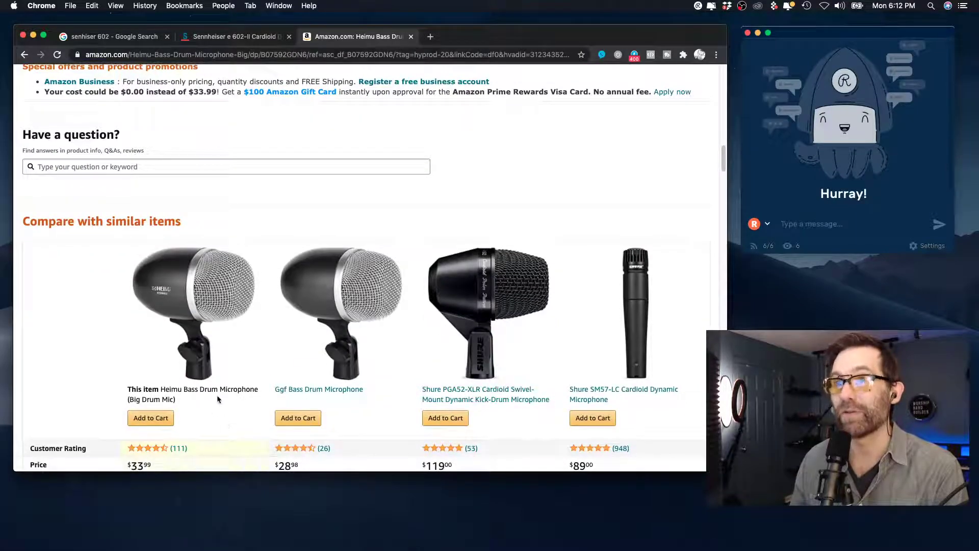
scroll(225, 326, down, 3)
scroll(224, 272, up, 20)
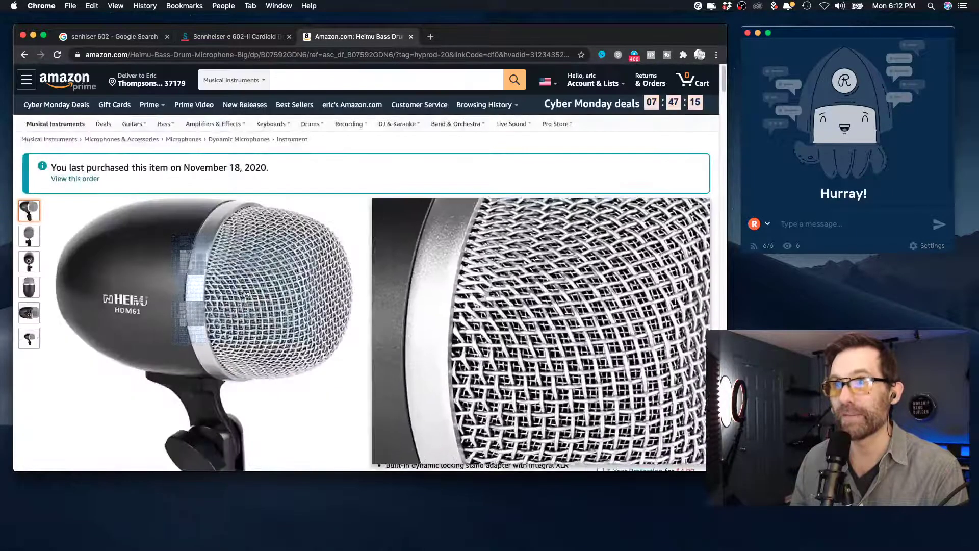
scroll(300, 303, down, 3)
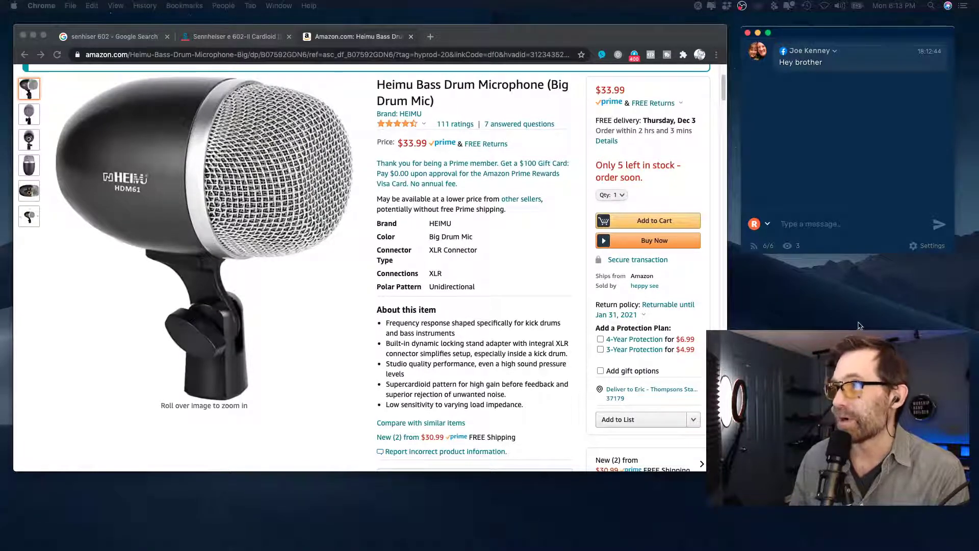
Switch to Logic Pro X and close the WTK-LOGICMIXTEMP-DEC2020 project.
click(811, 225)
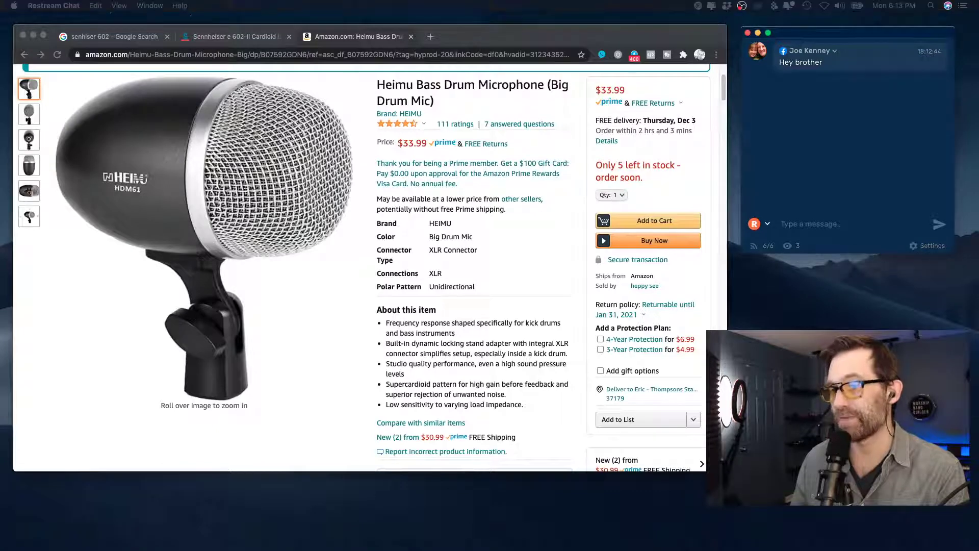
key(super+Tab)
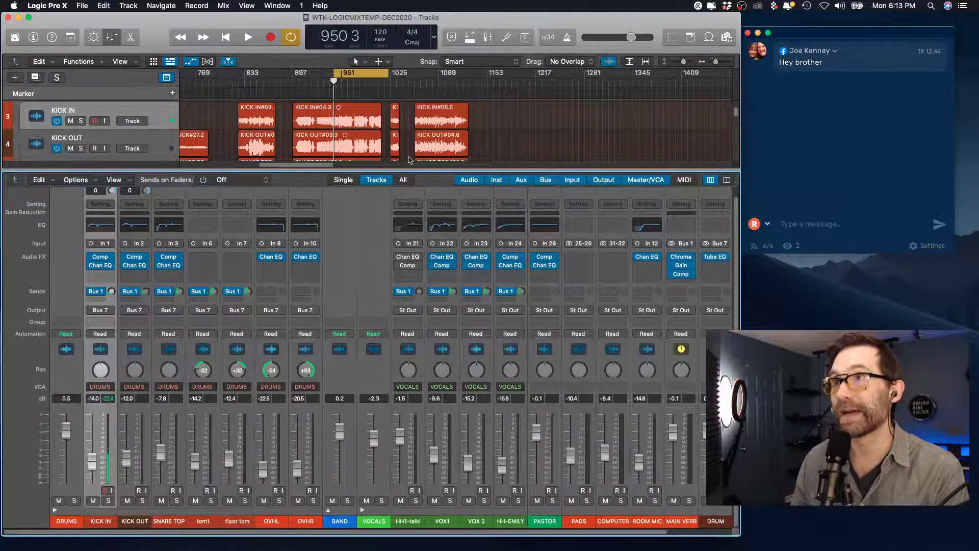
click(8, 18)
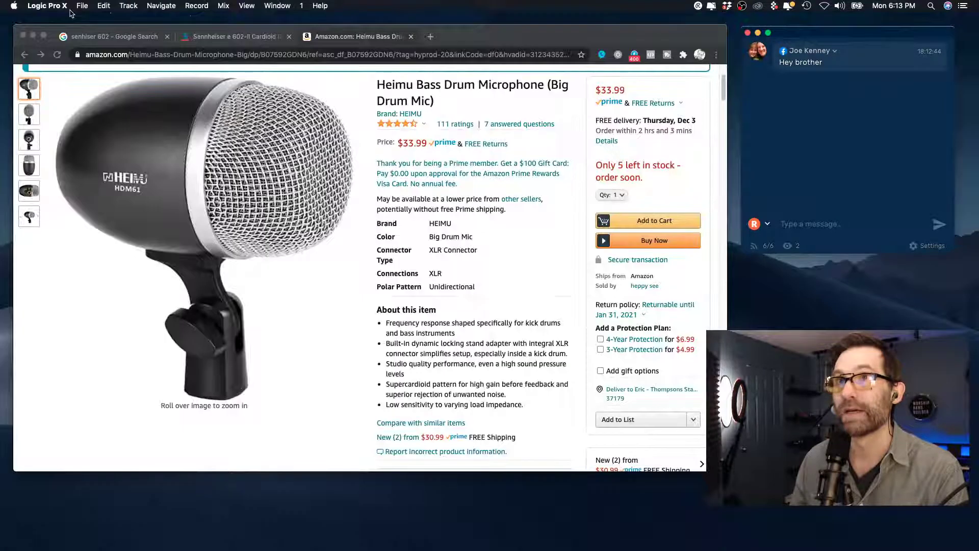
Check the recent Logic projects, open a new Finder window and open the SPRINGHILL-NOV29-2020 project.
click(82, 6)
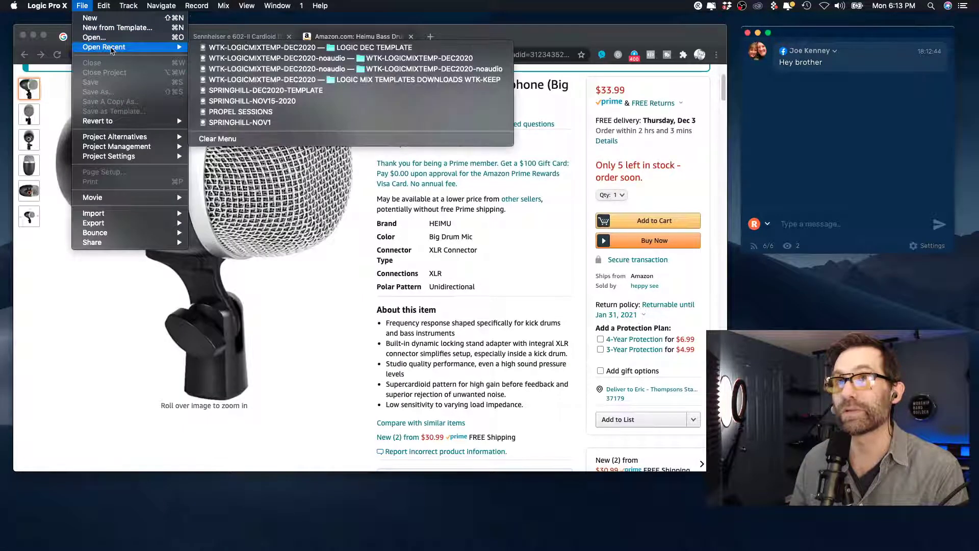
key(super+q)
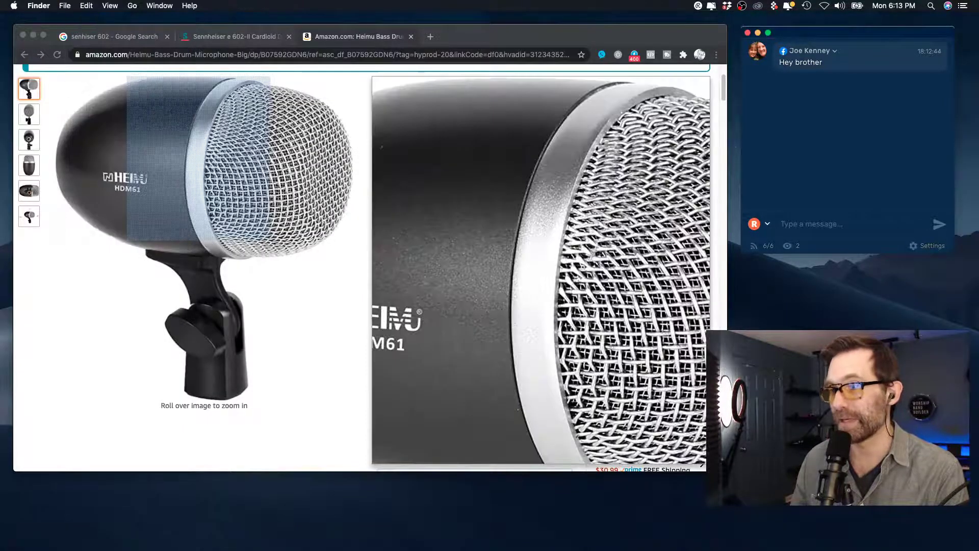
key(super+n)
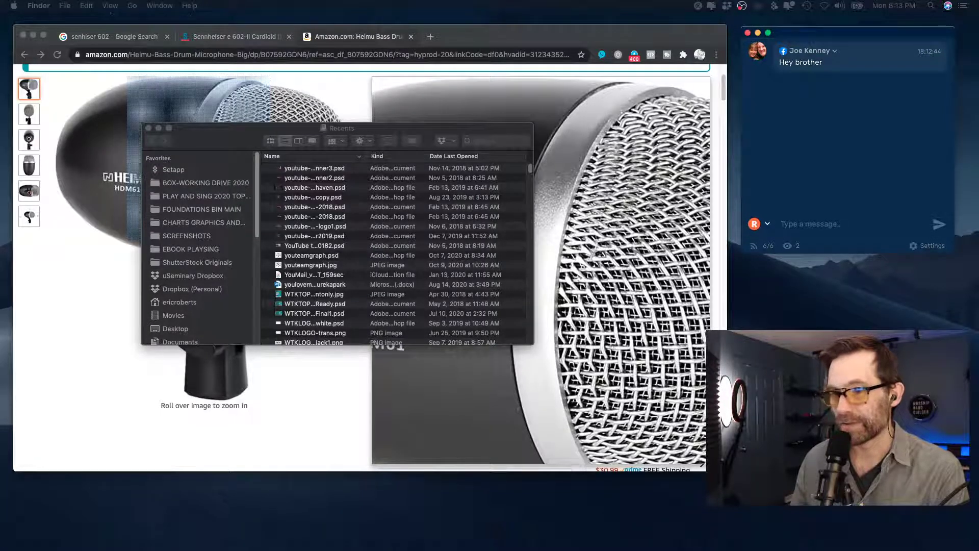
drag(474, 550, 299, 56)
Enlarge the SPRINGHILL-NOV29-2020 project window and narrow it to fit beside the live chat window.
drag(150, 17, 156, 21)
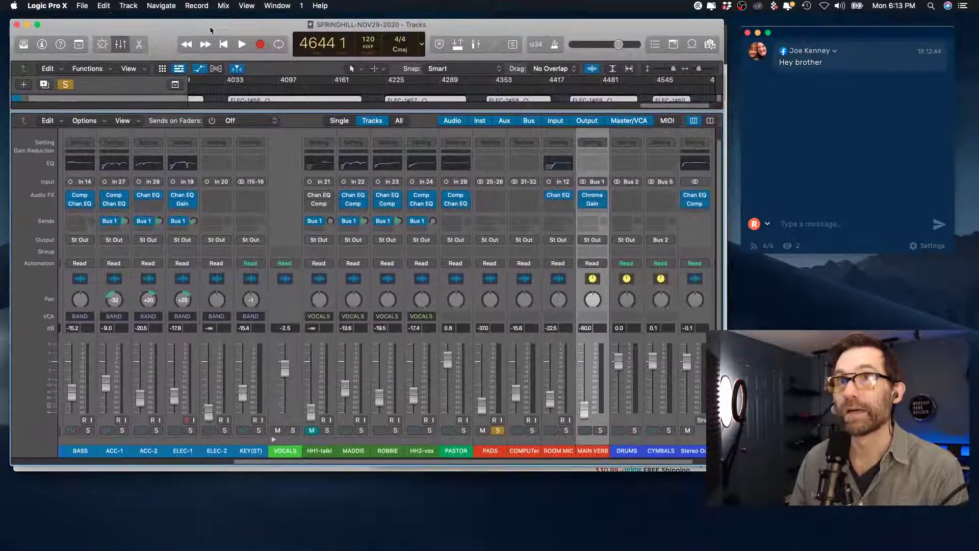
double_click(156, 20)
alt+click(740, 515)
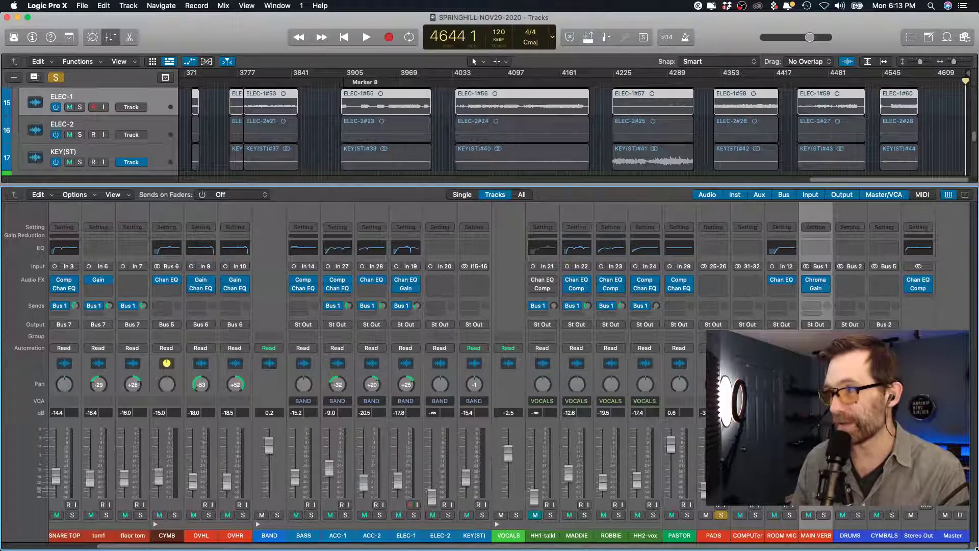
drag(976, 549, 741, 528)
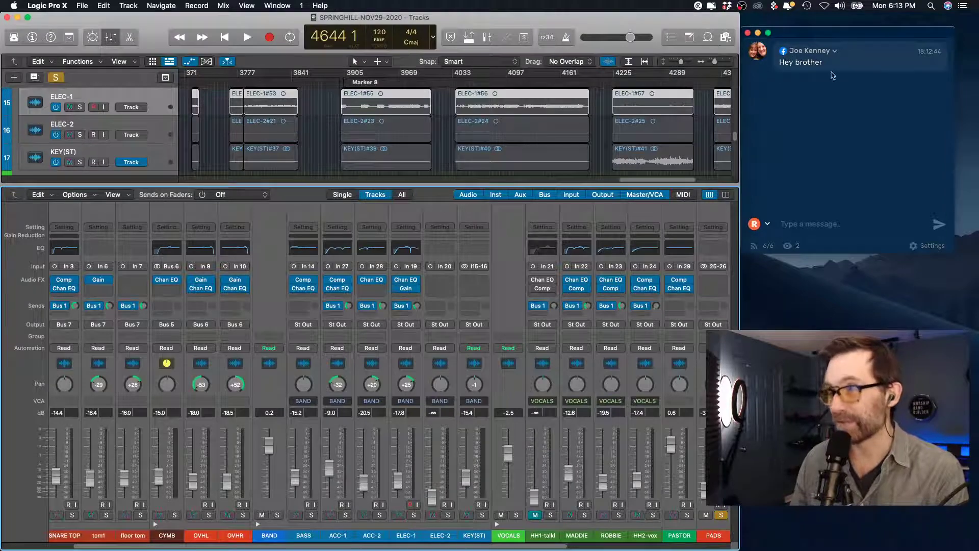
Hide the mixer in the SPRINGHILL-NOV29-2020 project to show the full track list.
click(829, 131)
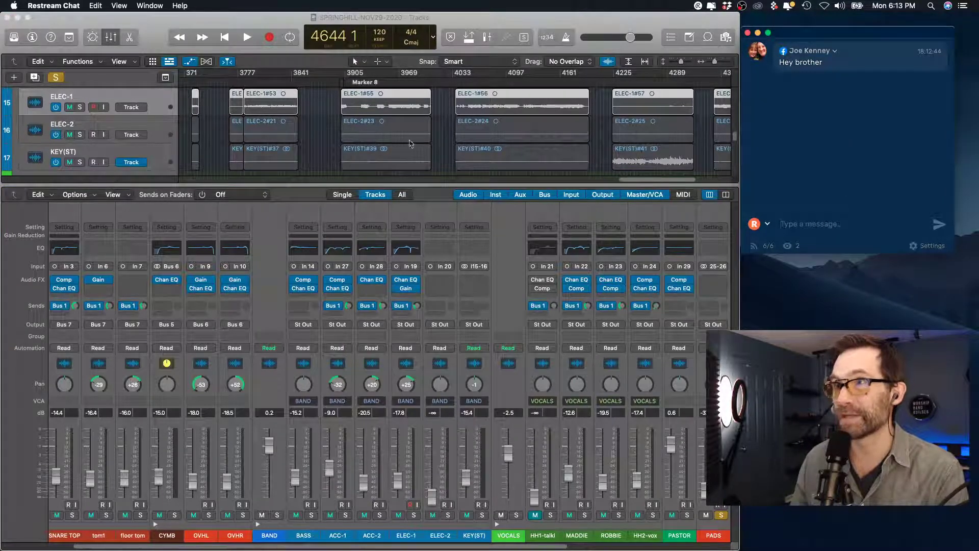
text(x)
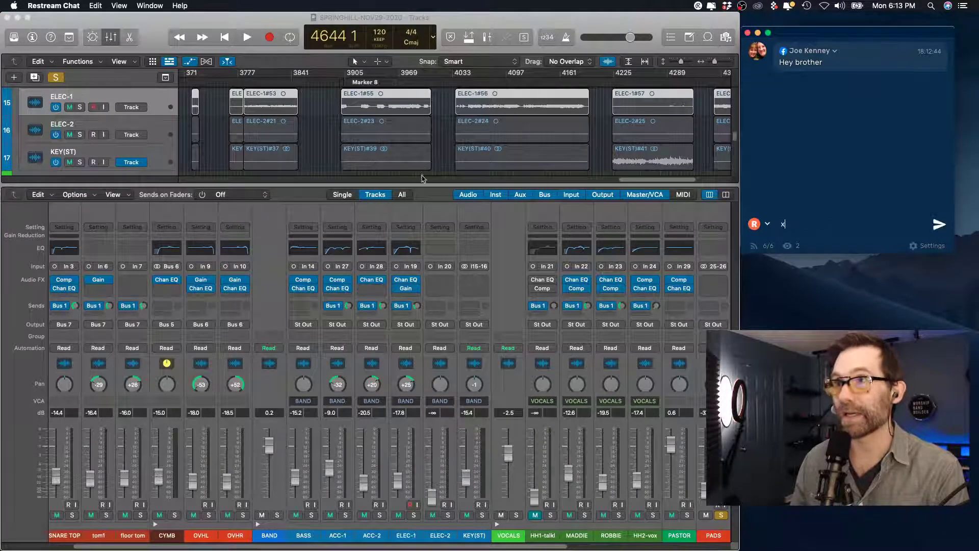
click(423, 159)
key(x)
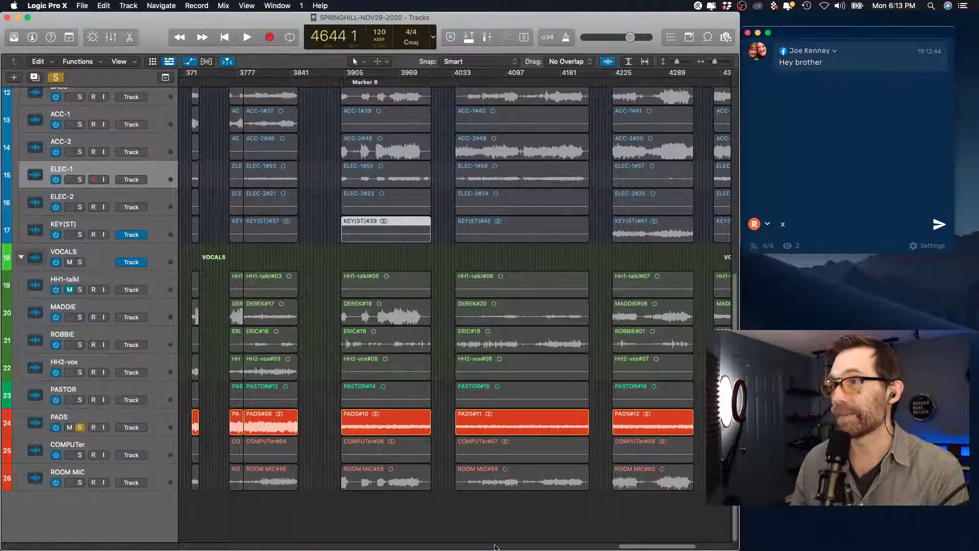
Start playback at bar 4454 near the end of the timeline and move the playhead to about bar 4489.
drag(637, 549, 703, 548)
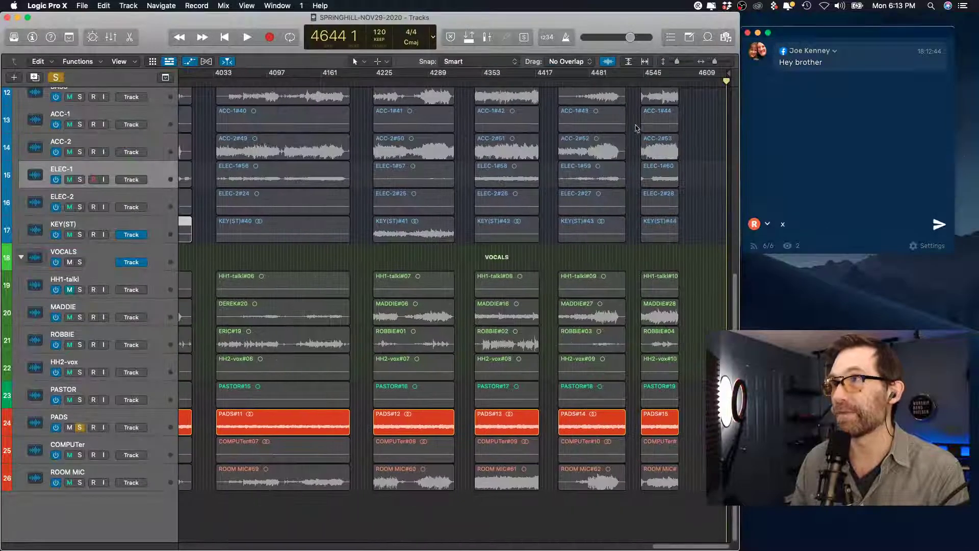
click(647, 79)
click(566, 80)
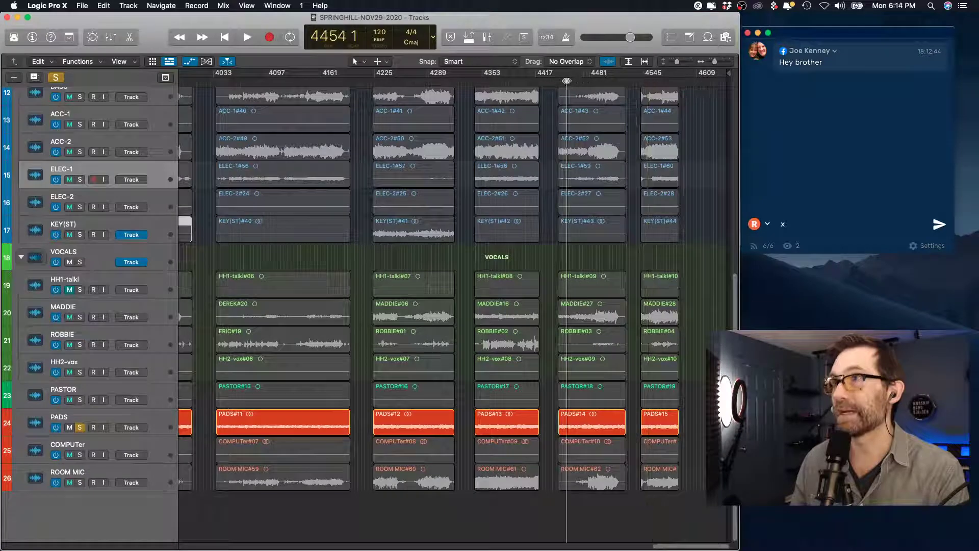
key(space)
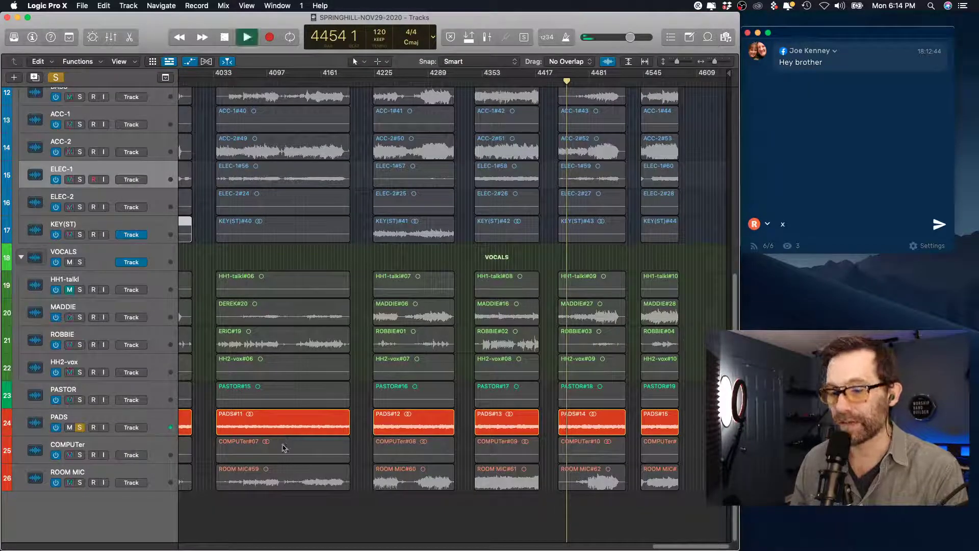
click(596, 80)
Show the mixer again and bring the PADS, COMPUTER and ROOM MIC channel strips into view.
scroll(306, 354, up, 10)
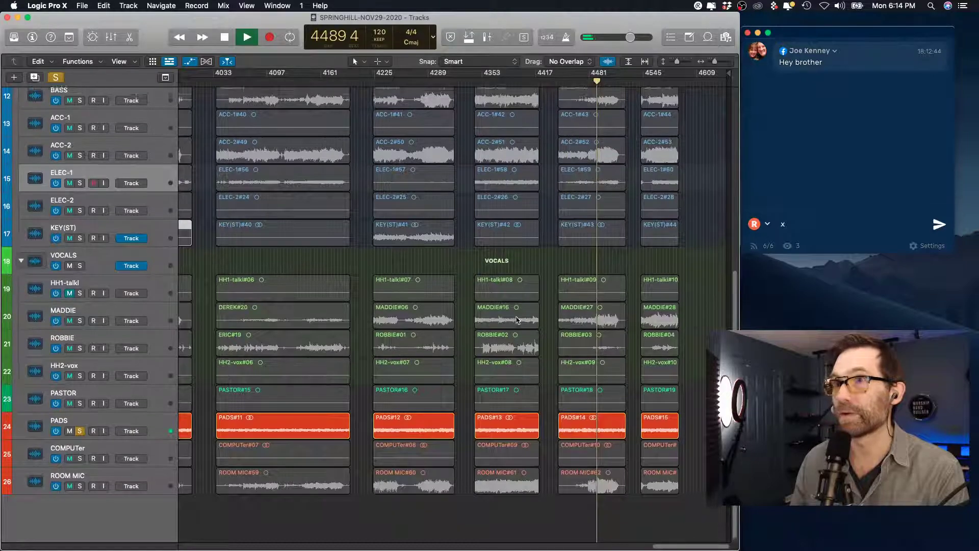
key(x)
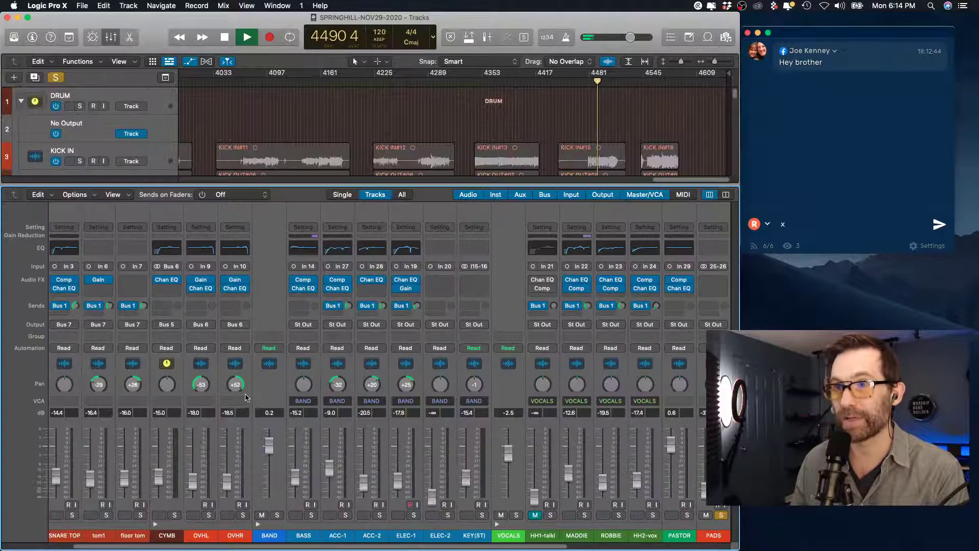
scroll(536, 549, right, 1)
scroll(537, 548, right, 3)
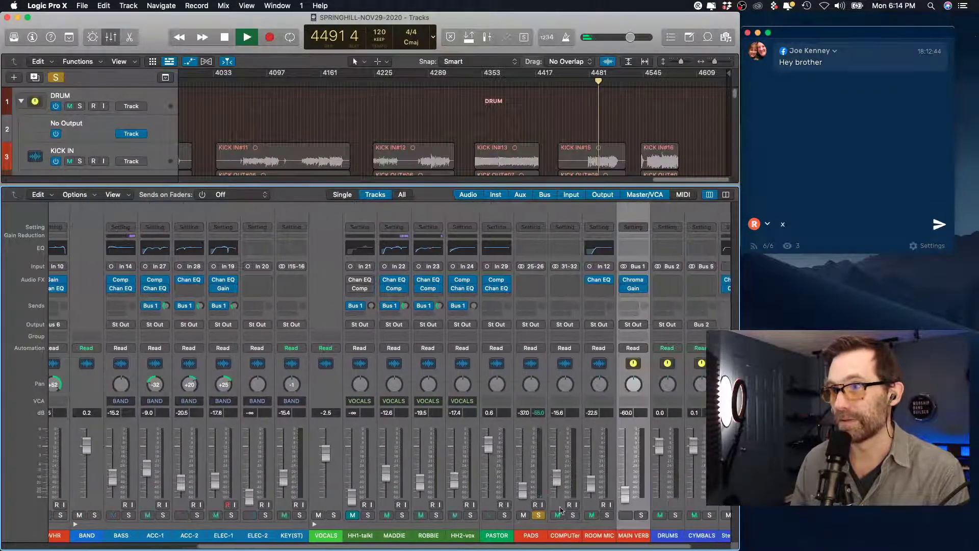
Unsolo the PADS channel and raise the MAIN VERB fader to about 0.4 dB during playback.
scroll(299, 524, left, 7)
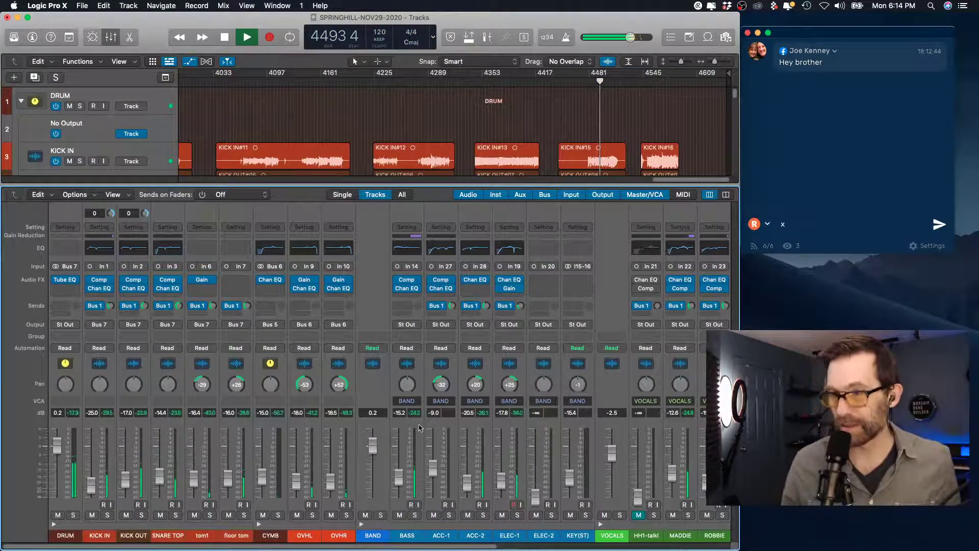
scroll(561, 545, right, 5)
scroll(561, 545, right, 5)
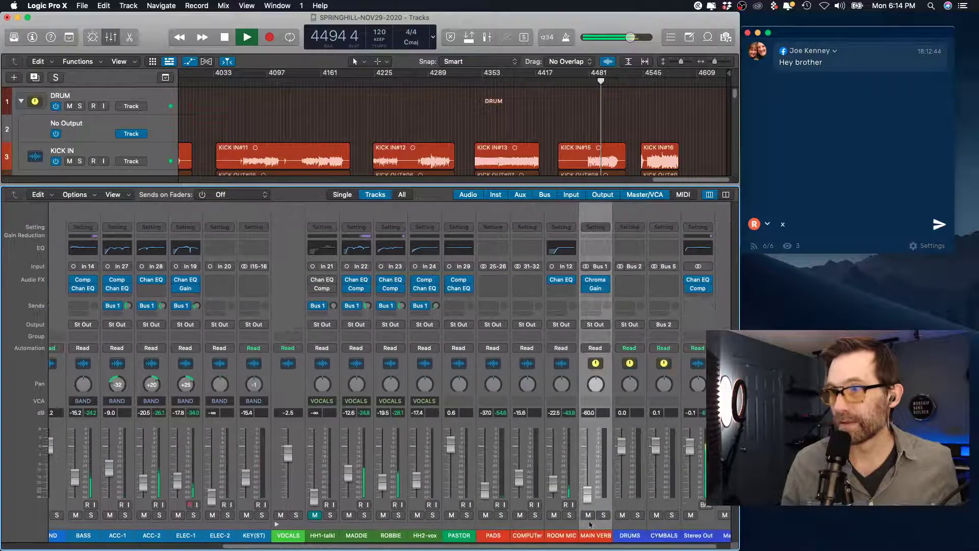
drag(587, 492, 587, 445)
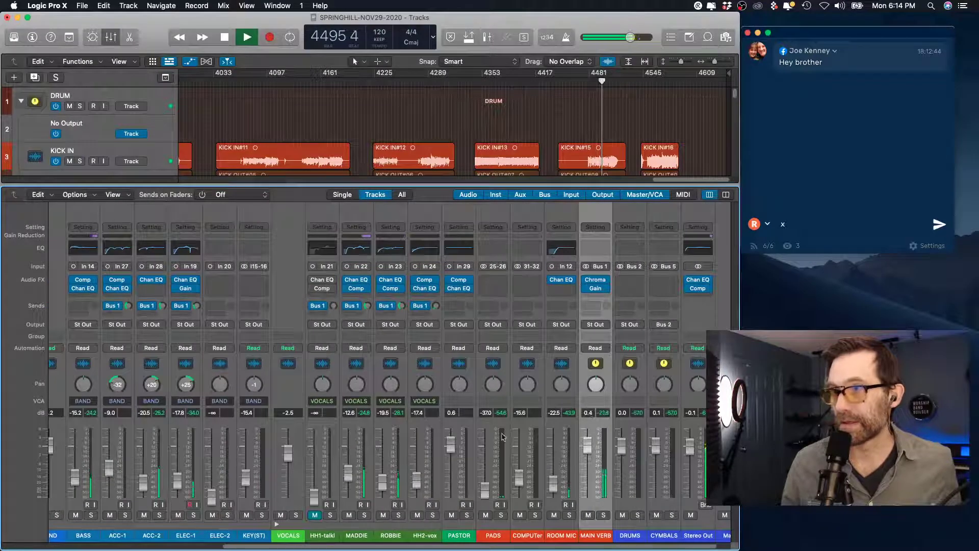
Rebalance the mix: set the In 22 vocal to -14.0 dB, In 23 vocal to -23.0, ACC-2 to -25.0 and Stereo Out to 2.5.
drag(348, 474, 382, 484)
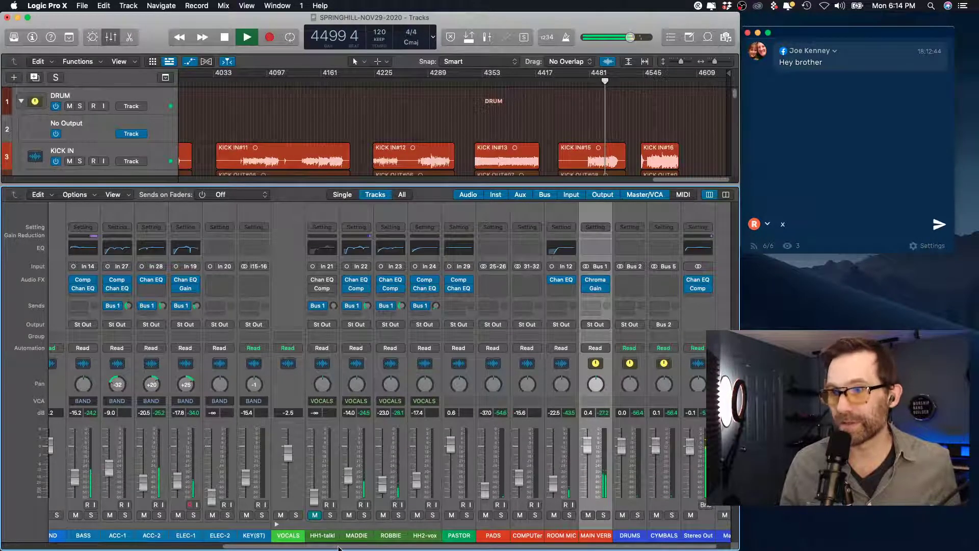
drag(337, 547, 282, 547)
drag(226, 481, 229, 489)
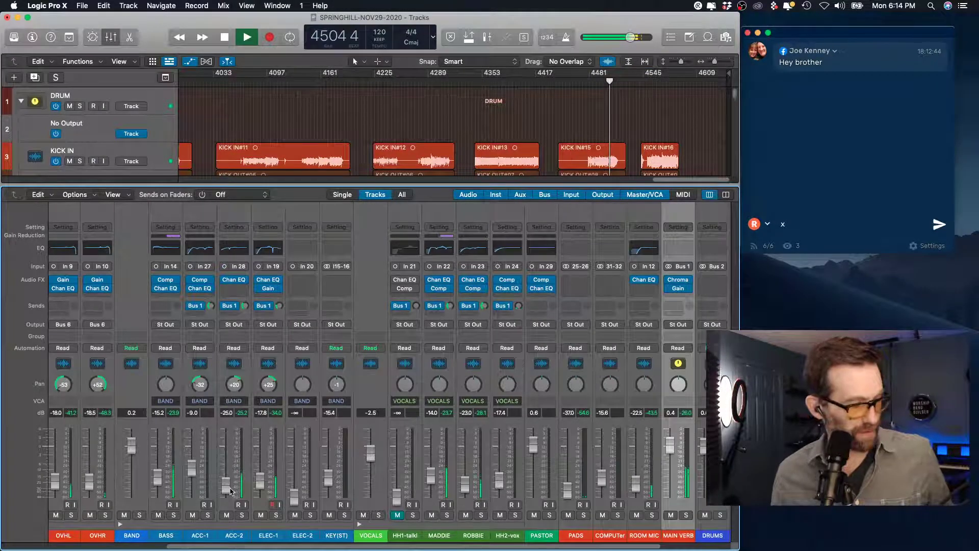
scroll(572, 549, right, 3)
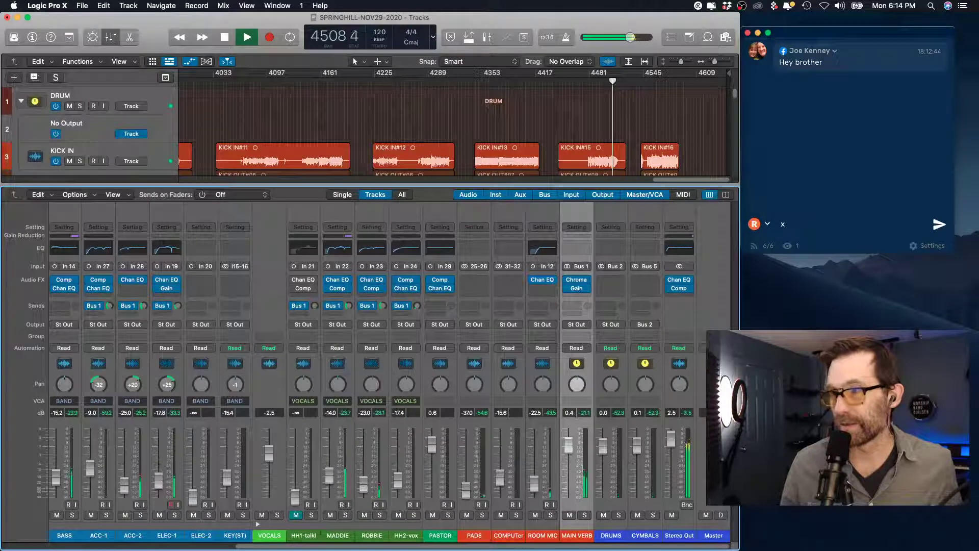
Stop playback and set a cycle range from about bar 4457 to bar 4509, across most of the KICK IN#15 region.
drag(548, 546, 397, 548)
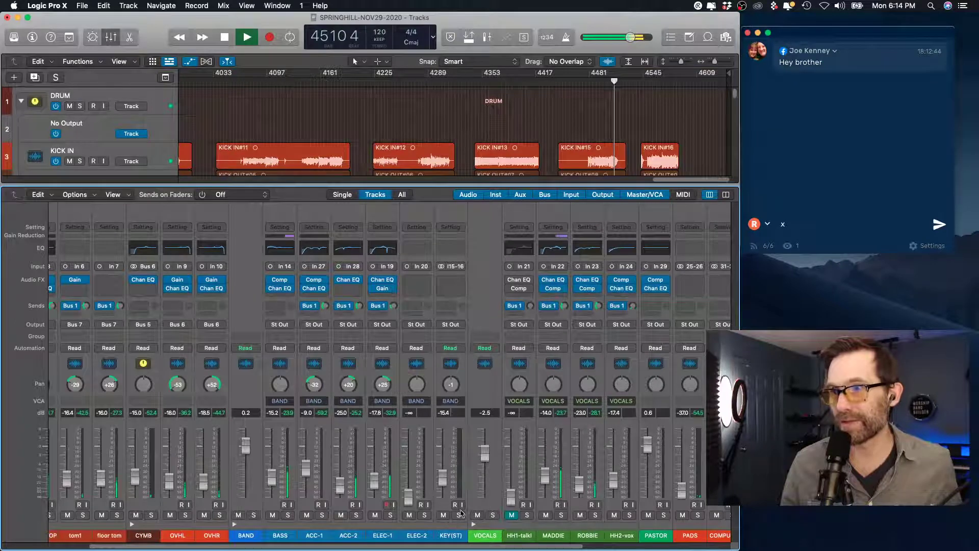
key(space)
mouse_move(608, 84)
mouse_down()
mouse_move(585, 80)
mouse_move(622, 75)
mouse_up()
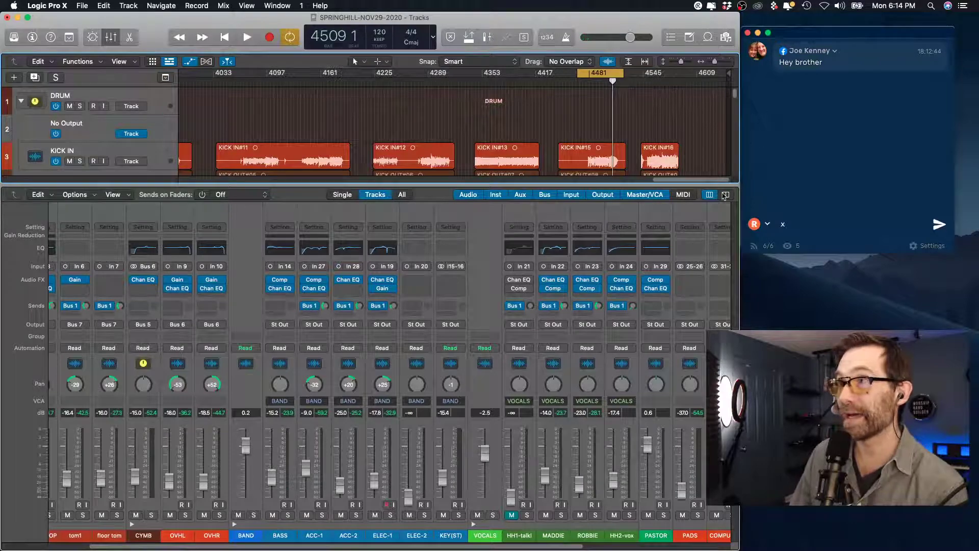
Clear the unsent text in the live chat's message field and play the cycle range in Logic Pro X.
click(816, 224)
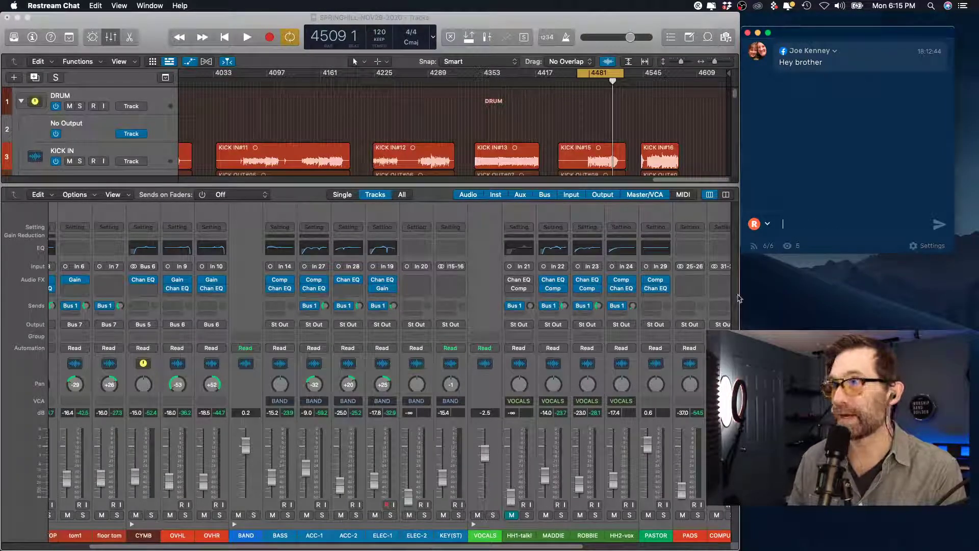
click(572, 95)
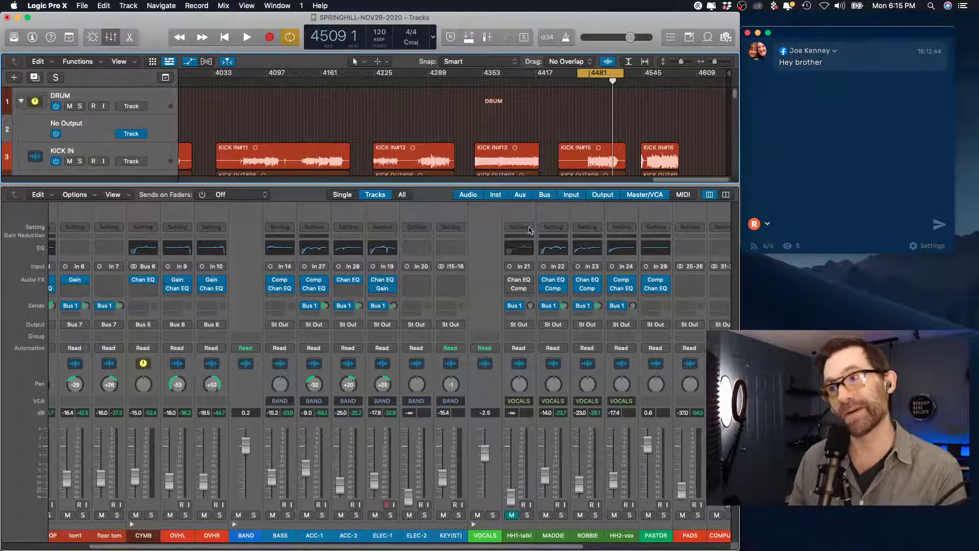
key(space)
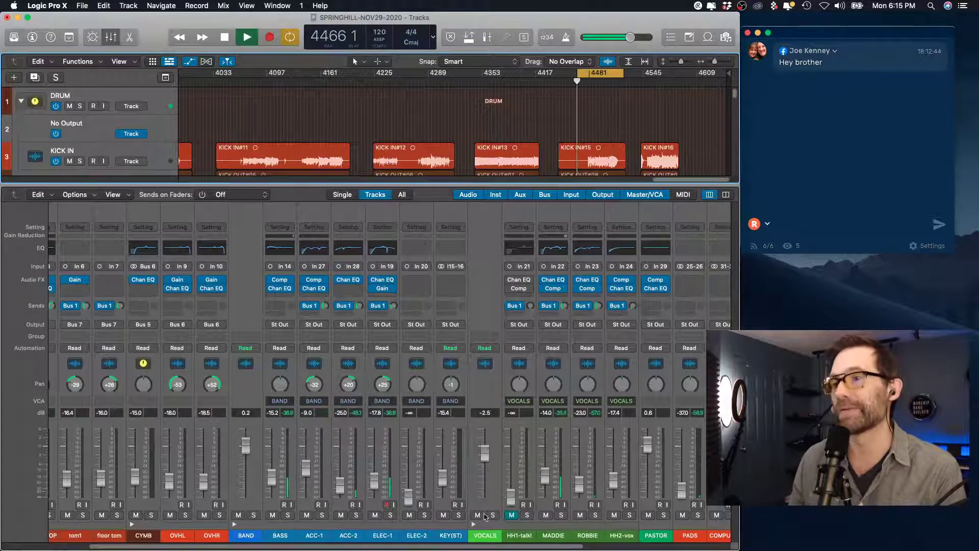
Solo the ELEC-1 channel, raise its fader to about -9.6 dB and pan it to +21.
drag(481, 546, 553, 548)
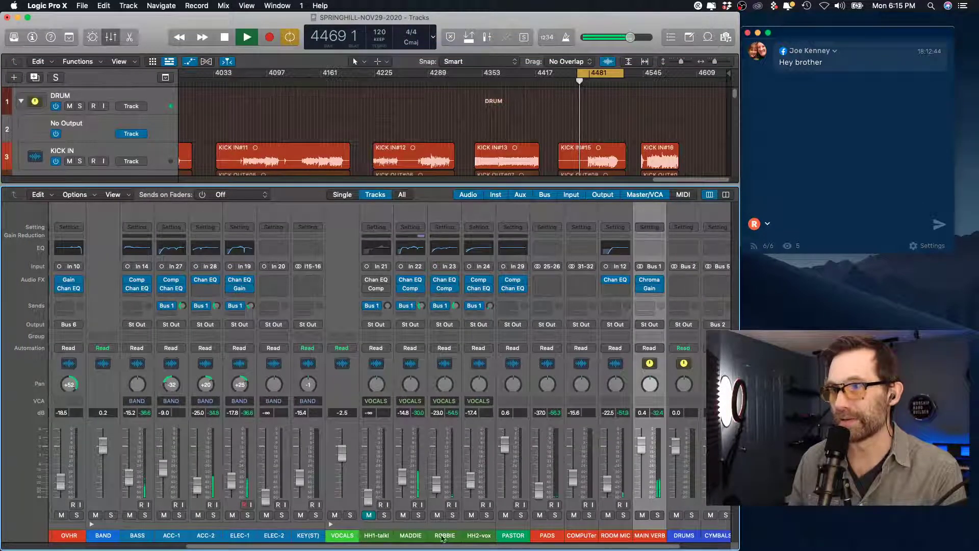
drag(446, 548, 319, 548)
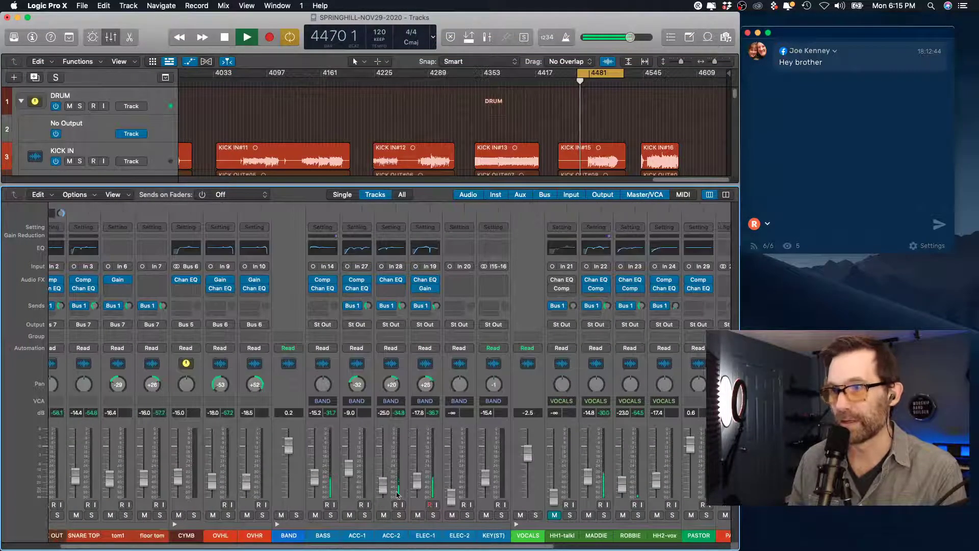
click(434, 515)
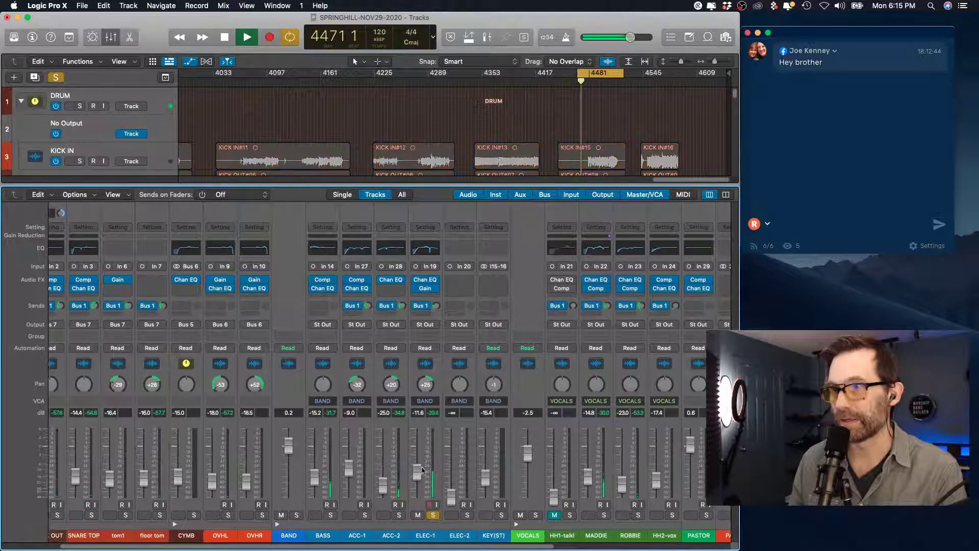
Pull the narrow notch in ELEC-1's Channel EQ up to about the zero line, unsolo ELEC-1 and set its fader to -9.2 dB.
click(425, 283)
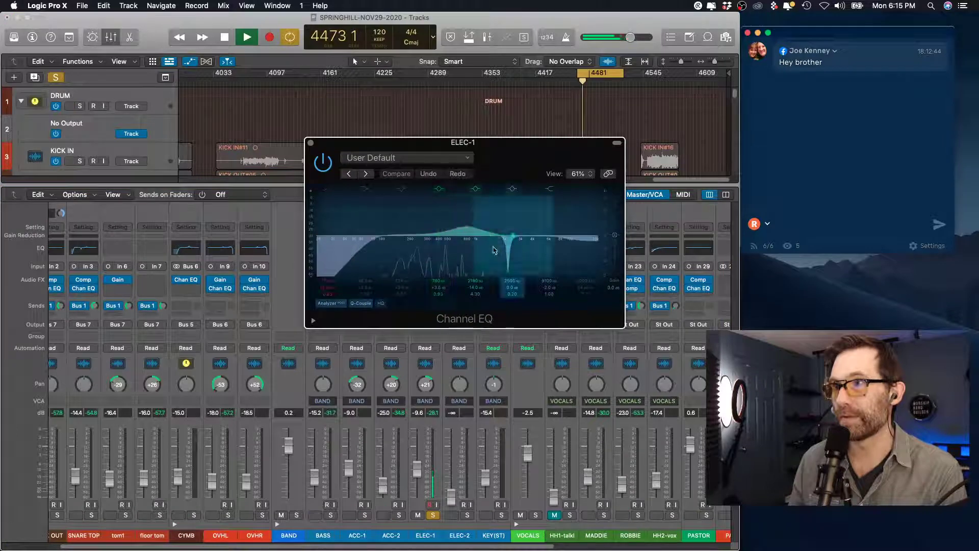
drag(507, 275, 500, 235)
click(311, 142)
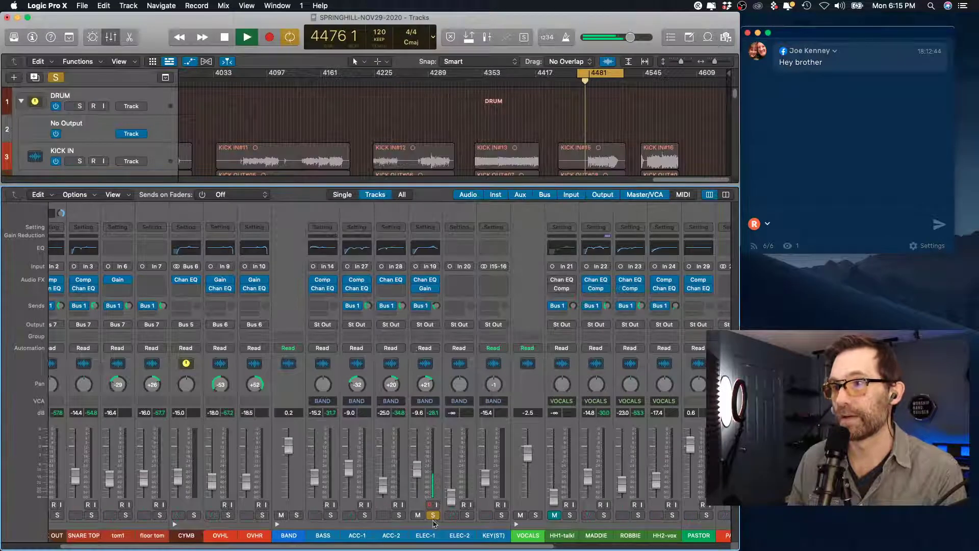
click(433, 515)
drag(417, 470, 419, 467)
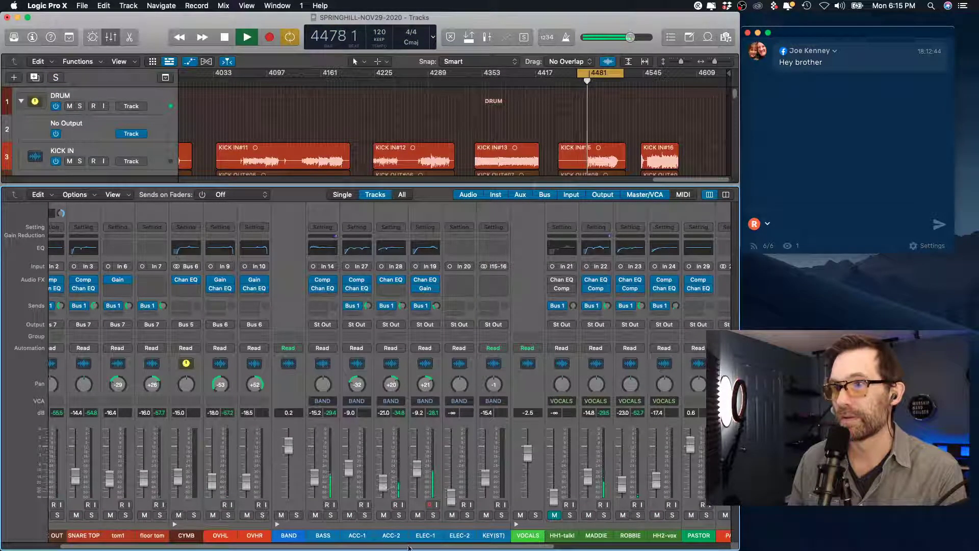
Raise the BASS fader to -12.2 dB while checking it in solo, and lower ELEC-1 to -14.6 dB.
click(331, 515)
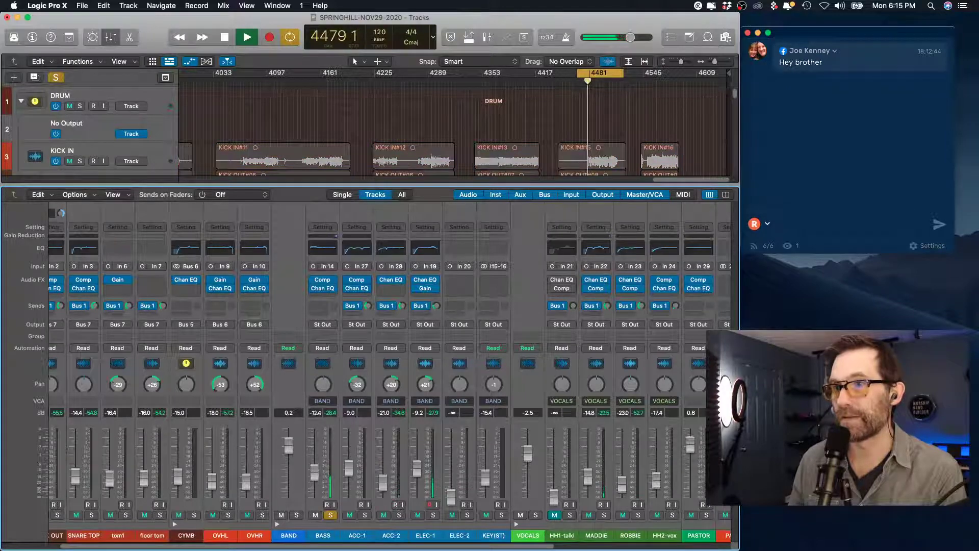
click(331, 515)
click(332, 515)
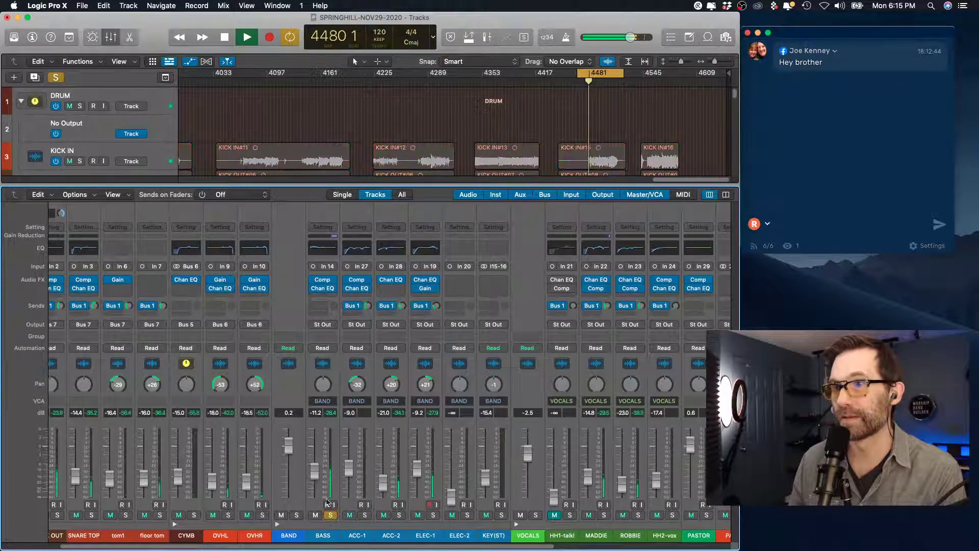
click(331, 515)
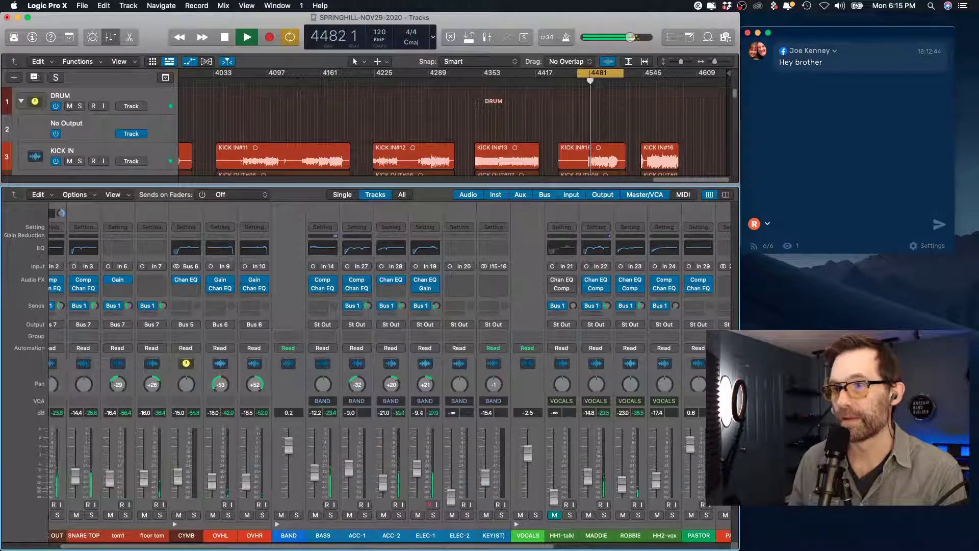
scroll(426, 549, right, 10)
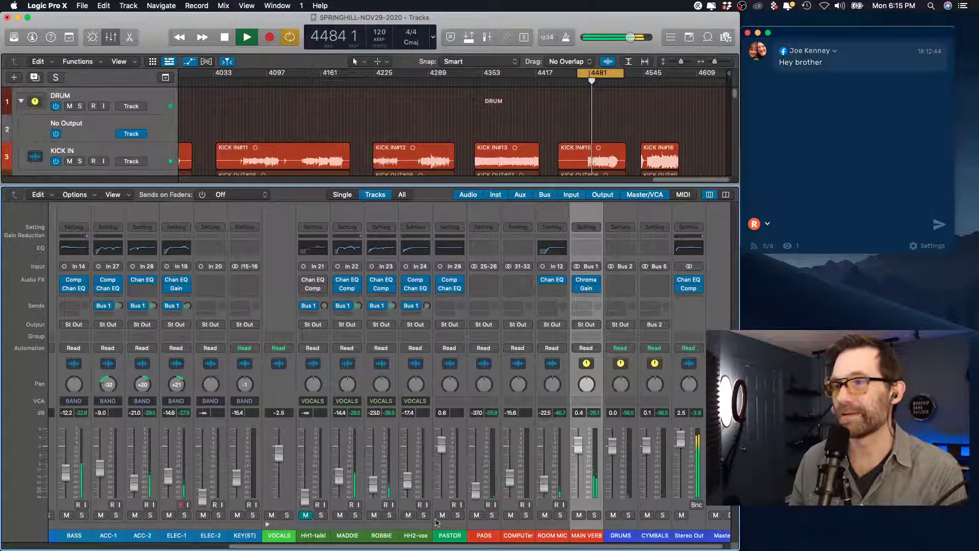
scroll(600, 471, right, 2)
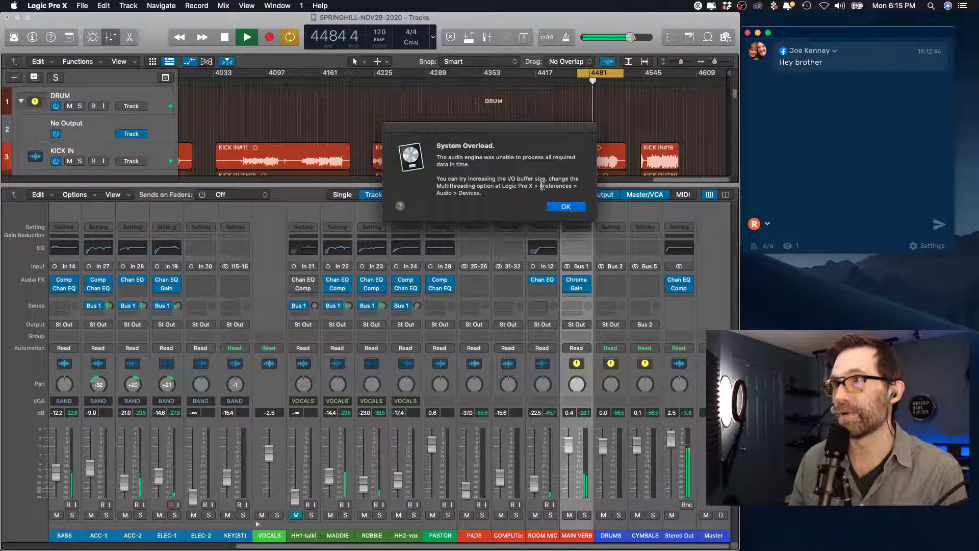
Dismiss the System Overload alert and save the project.
click(567, 207)
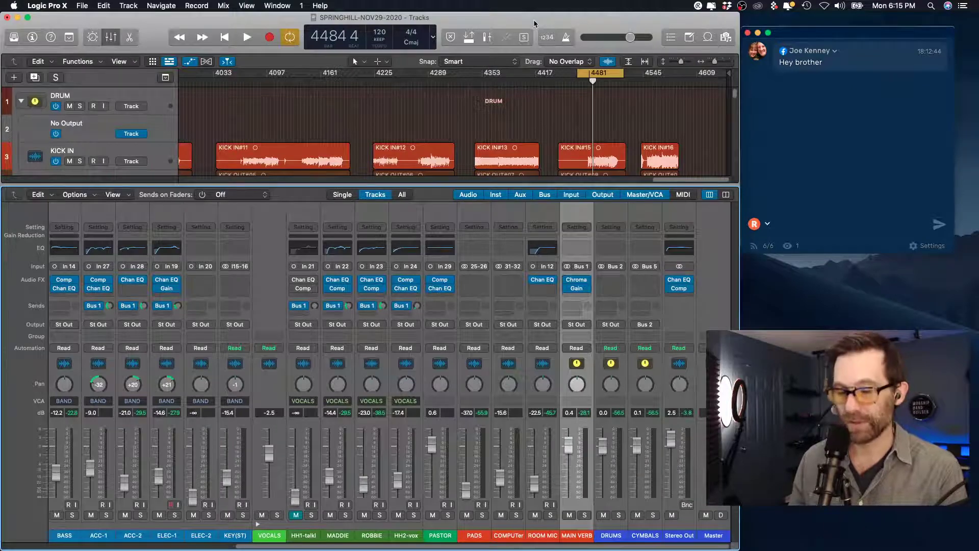
key(super+s)
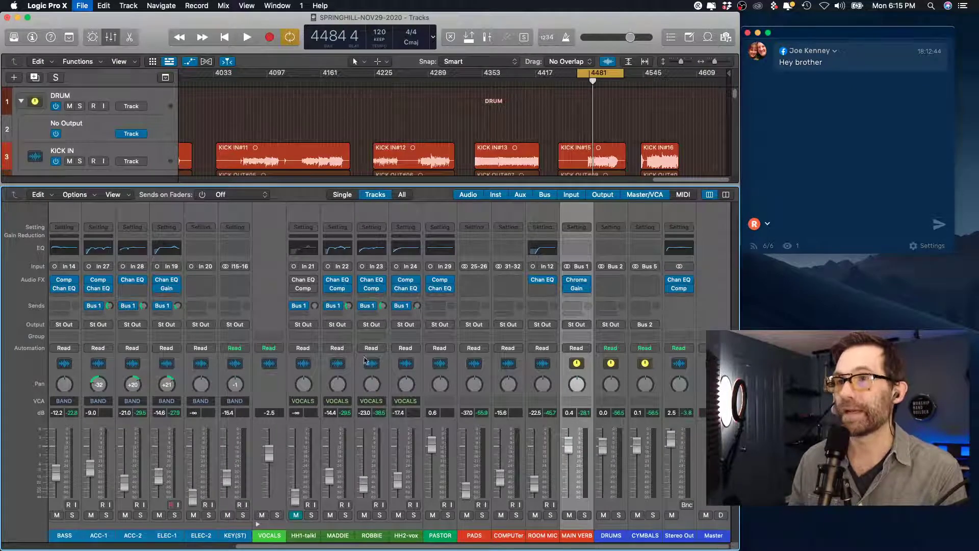
Move the start of the cycle range to about bar 4481, restart playback there and raise KICK OUT to -15.8 dB.
drag(397, 547, 119, 547)
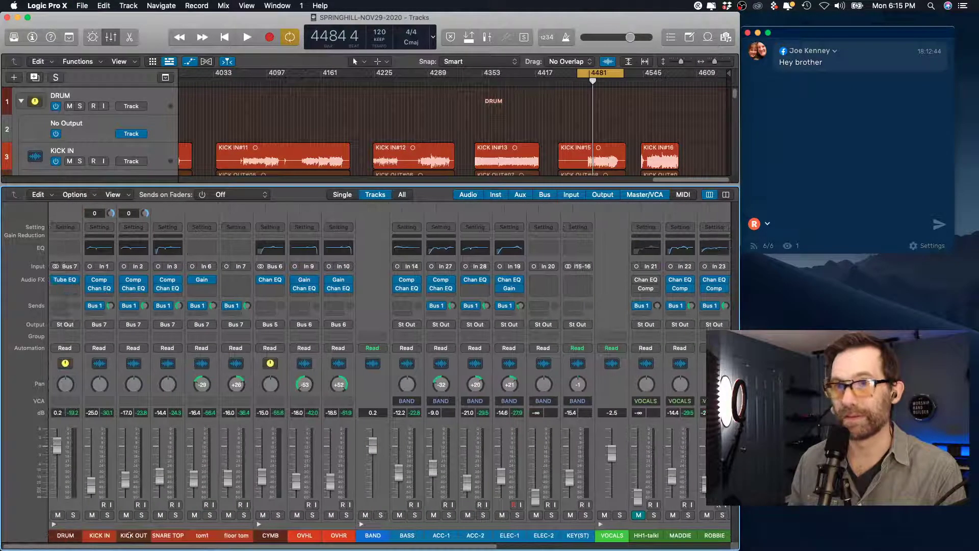
key(space)
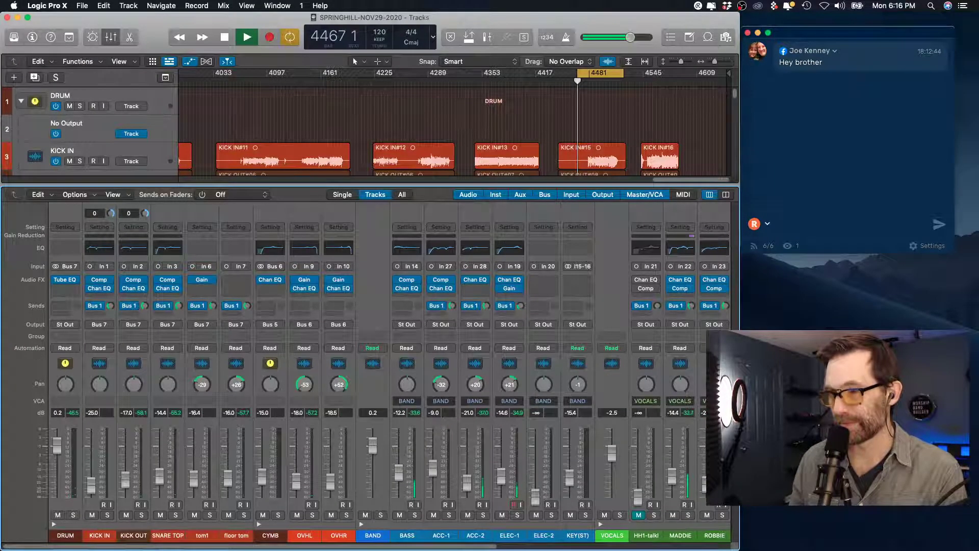
key(super+Tab)
drag(578, 73, 590, 74)
key(space)
key(space)
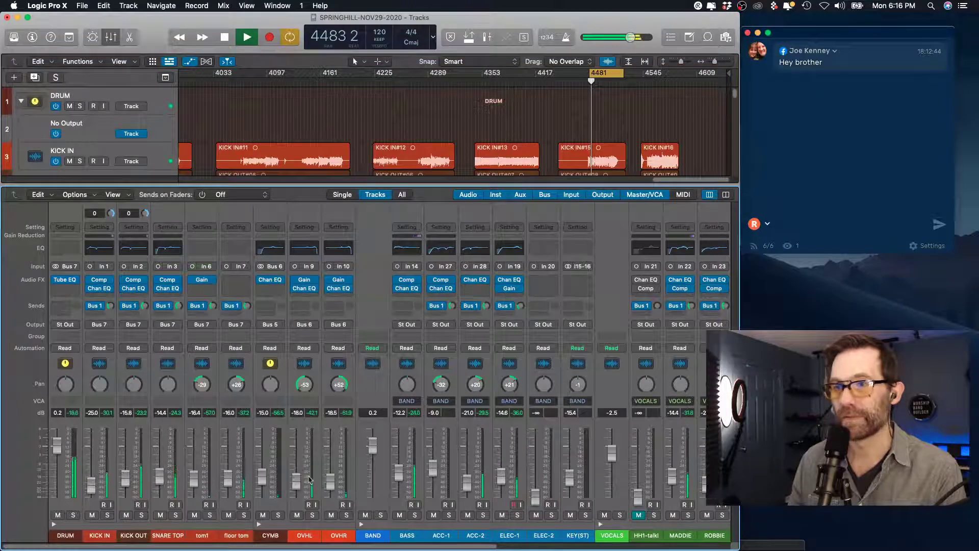
Lower the In 22 vocal to -16.4 dB and In 23 vocal to -28.0, and raise ELEC-1 to -10.6 and ACC-2 to -20.5.
scroll(447, 497, right, 5)
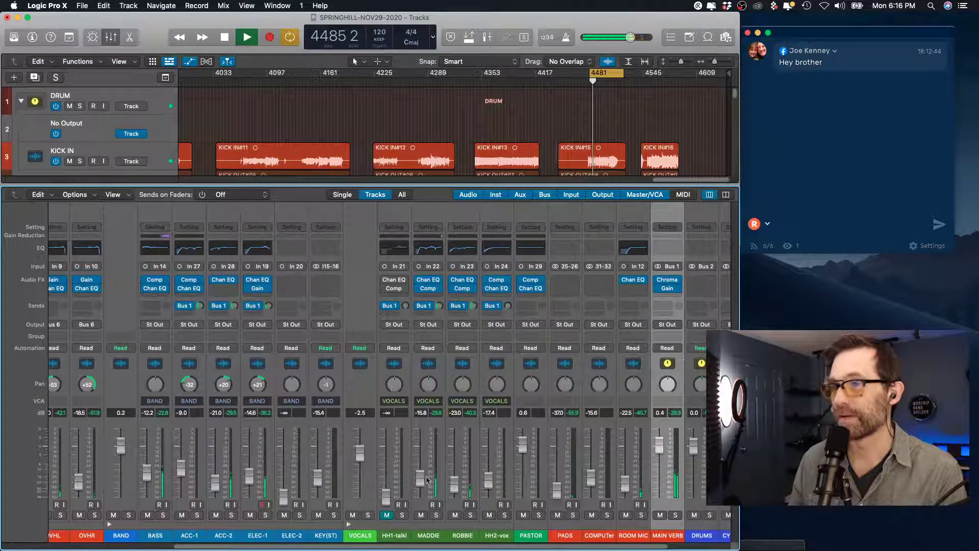
drag(460, 489, 455, 488)
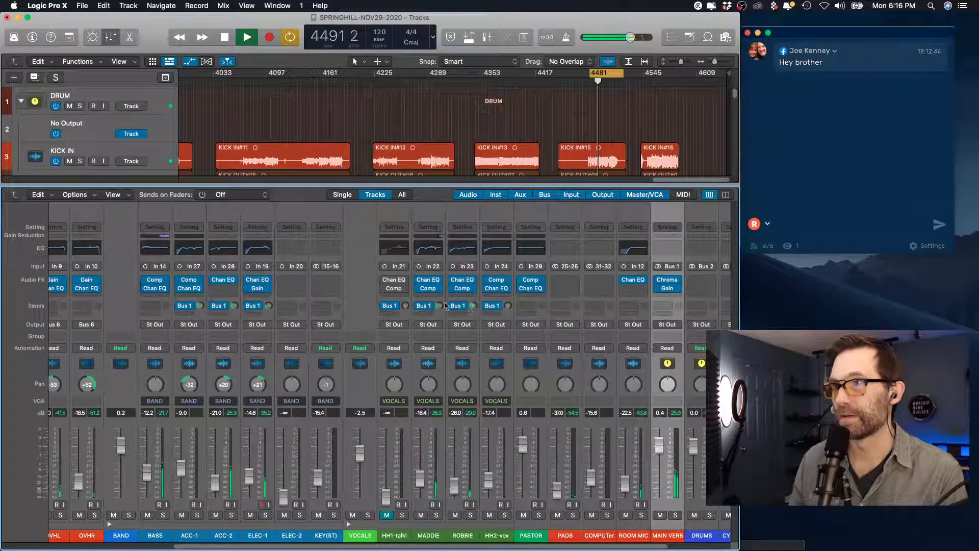
drag(249, 484, 219, 487)
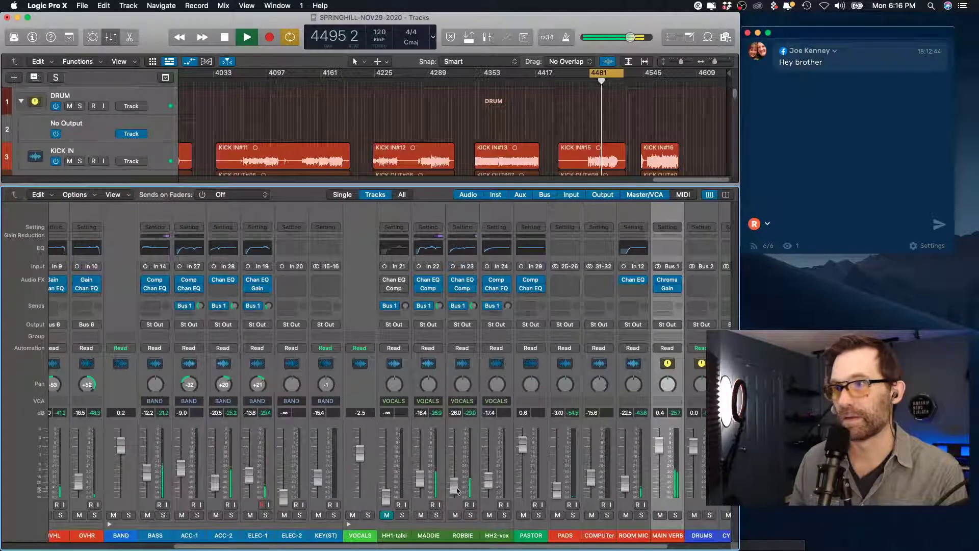
drag(454, 488, 445, 487)
drag(249, 474, 249, 470)
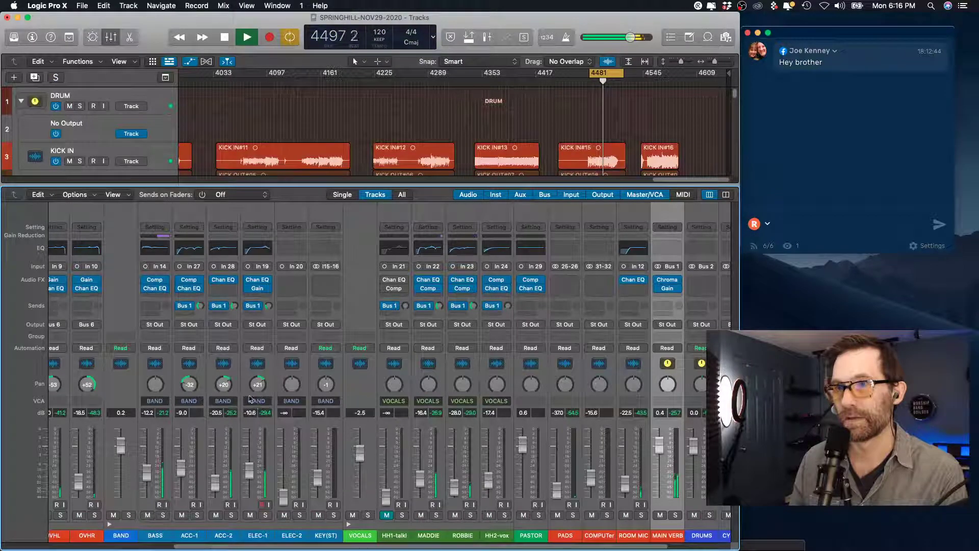
Pan ACC-2 to -24 and ELEC-1 to +19, comparing the two channels in solo before returning to the full mix.
drag(230, 393, 230, 403)
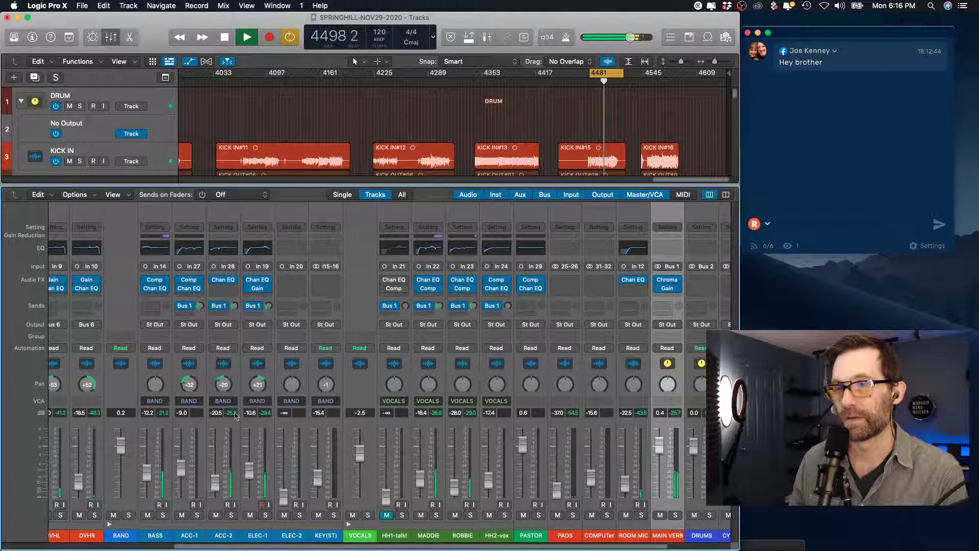
click(265, 515)
click(231, 515)
drag(225, 391, 225, 392)
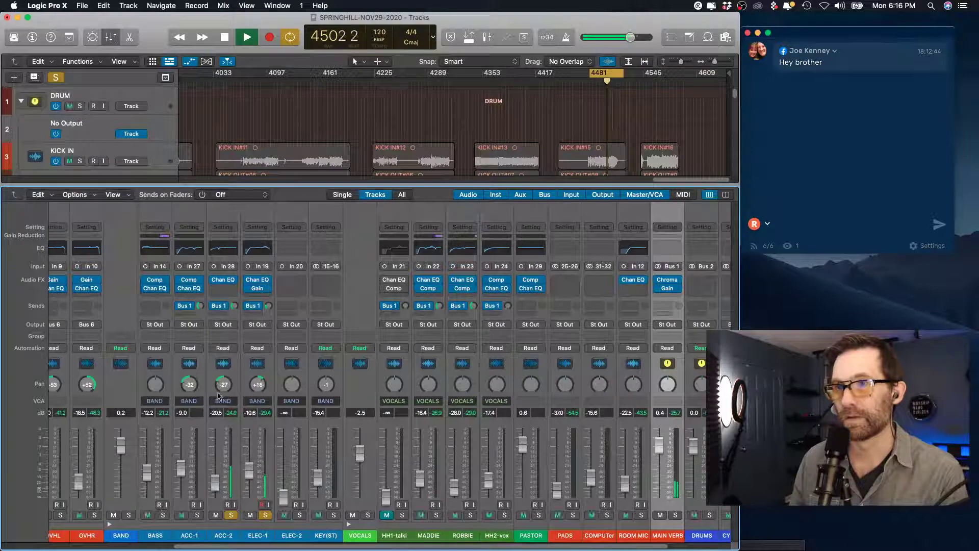
click(265, 515)
click(231, 515)
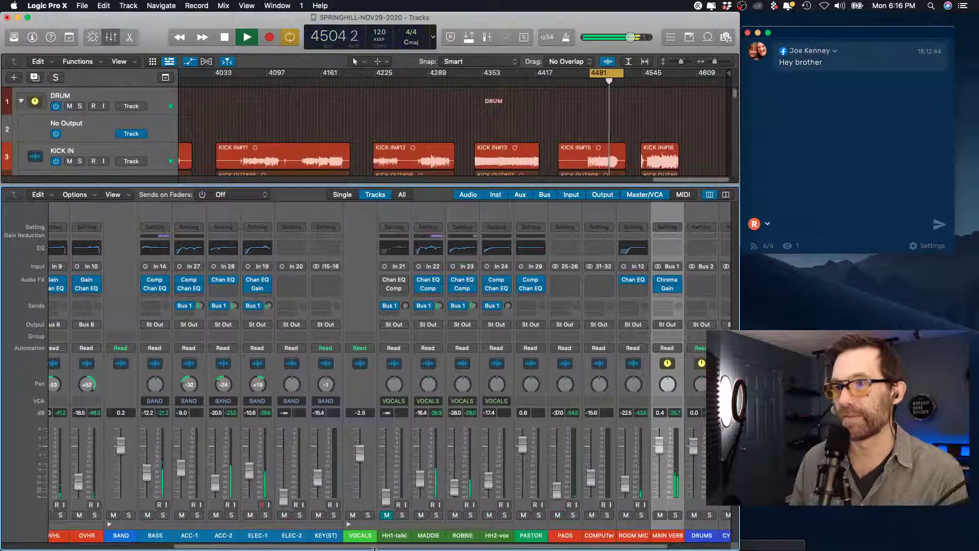
Check the OBS window, return to Logic Pro X and stop playback.
scroll(591, 514, right, 5)
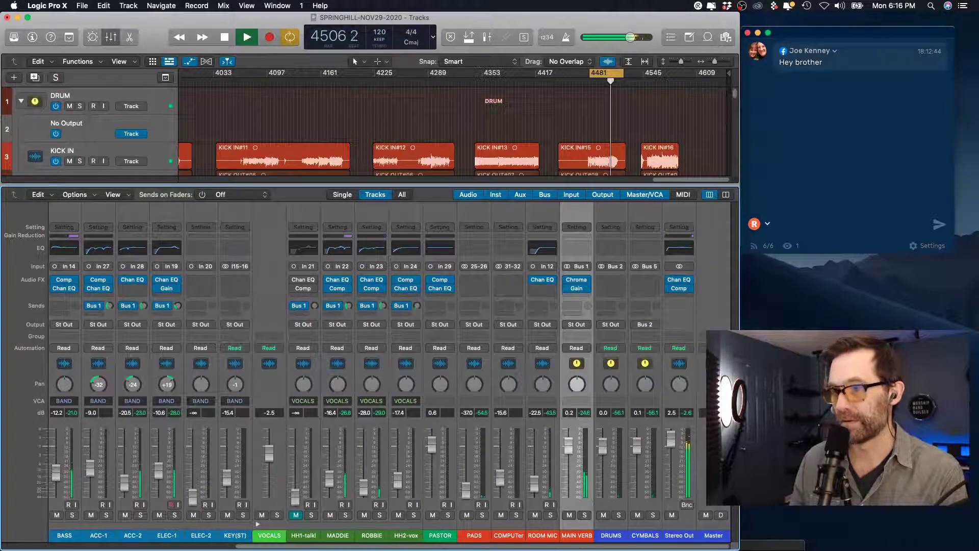
key(super+Tab)
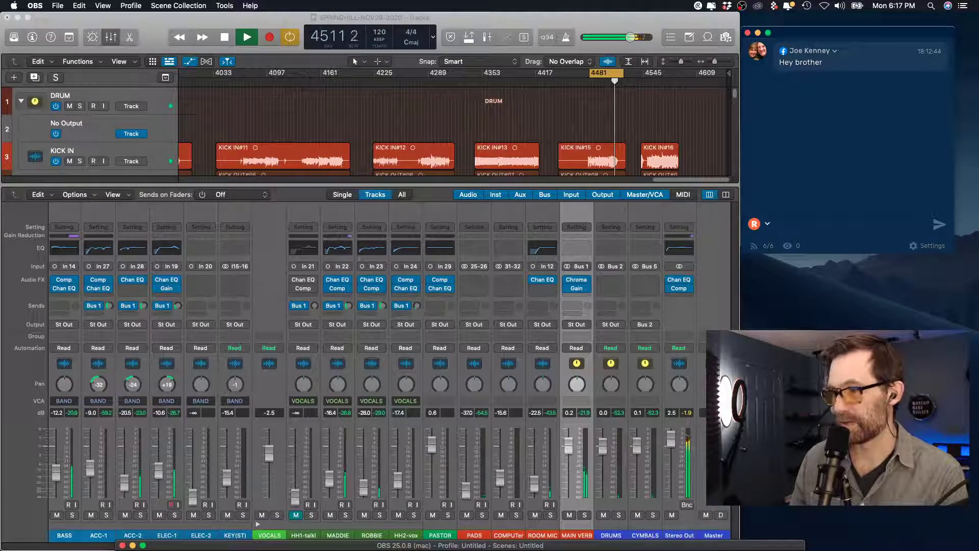
click(714, 525)
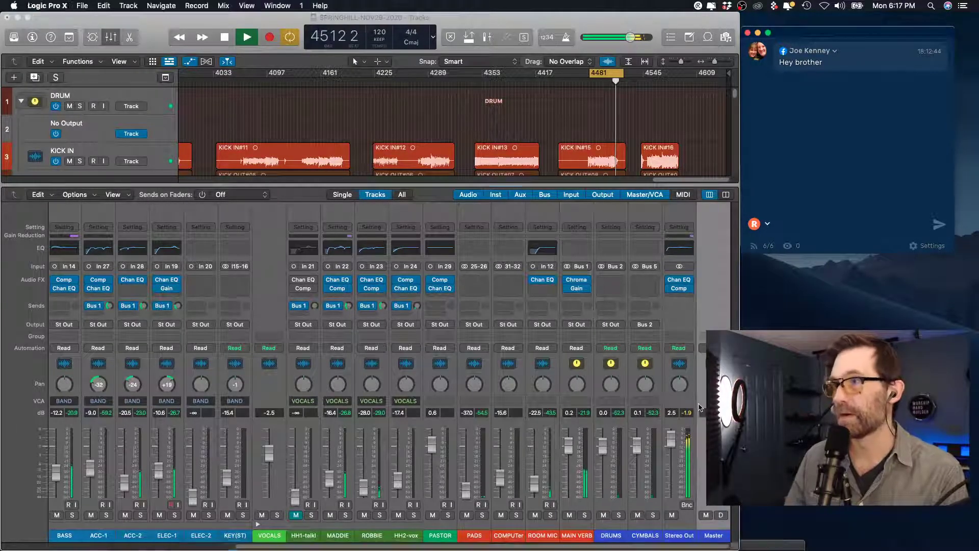
click(775, 546)
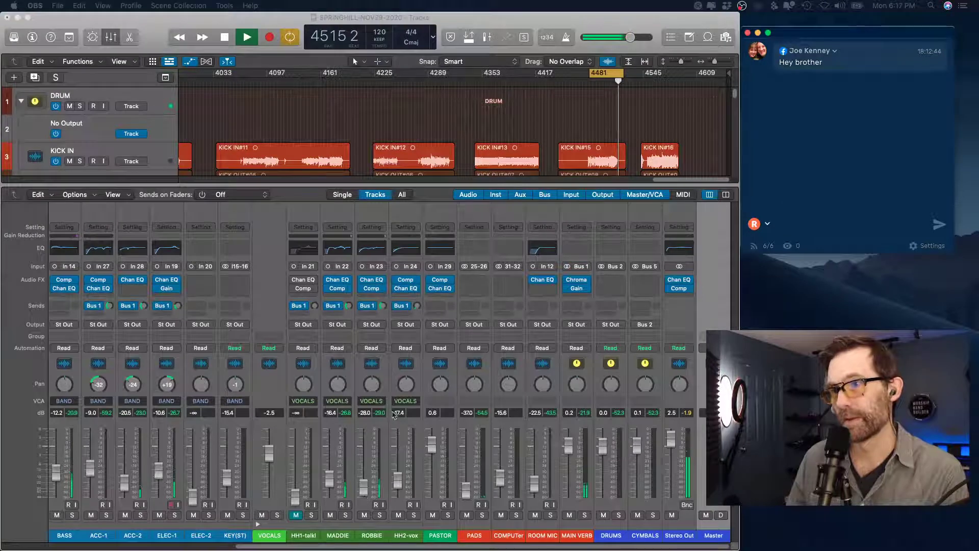
click(494, 176)
key(space)
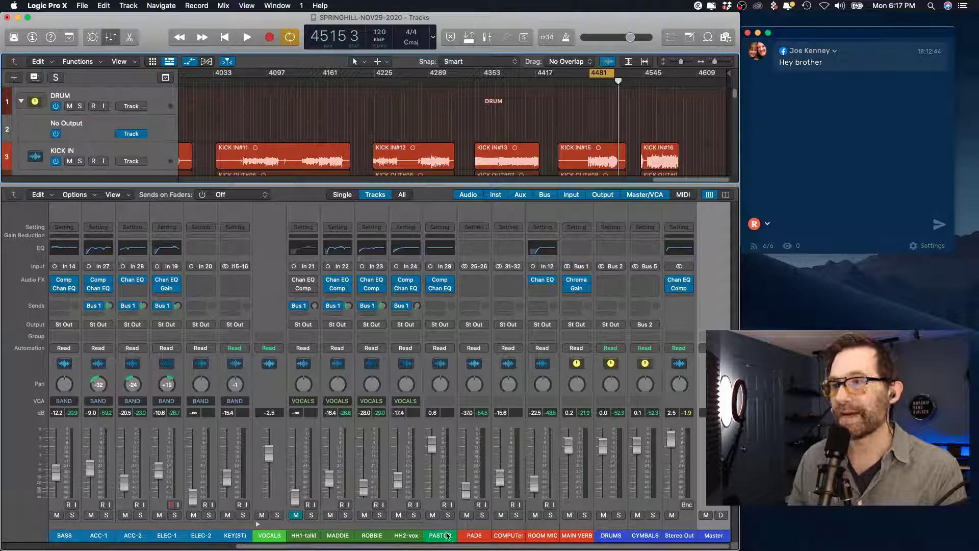
Lower ELEC-1 to -12.6 dB and shift the Restream Chat window slightly higher.
drag(158, 473, 158, 474)
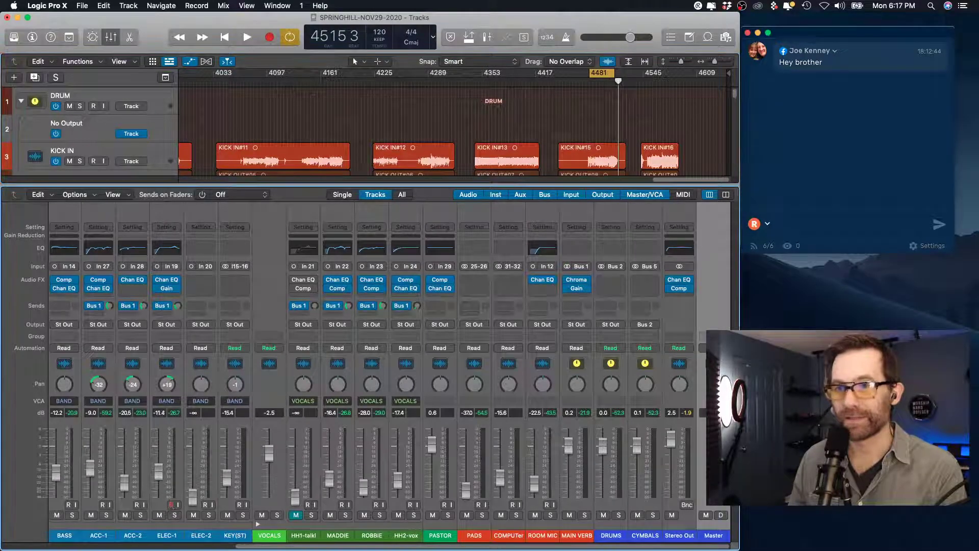
drag(311, 547, 79, 548)
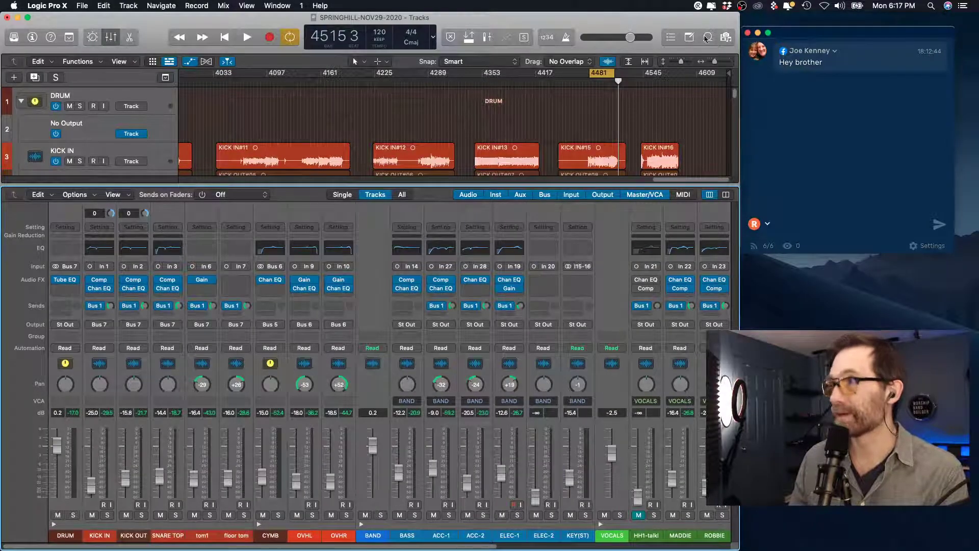
mouse_move(814, 34)
mouse_down()
mouse_move(832, 20)
mouse_move(818, 23)
mouse_up()
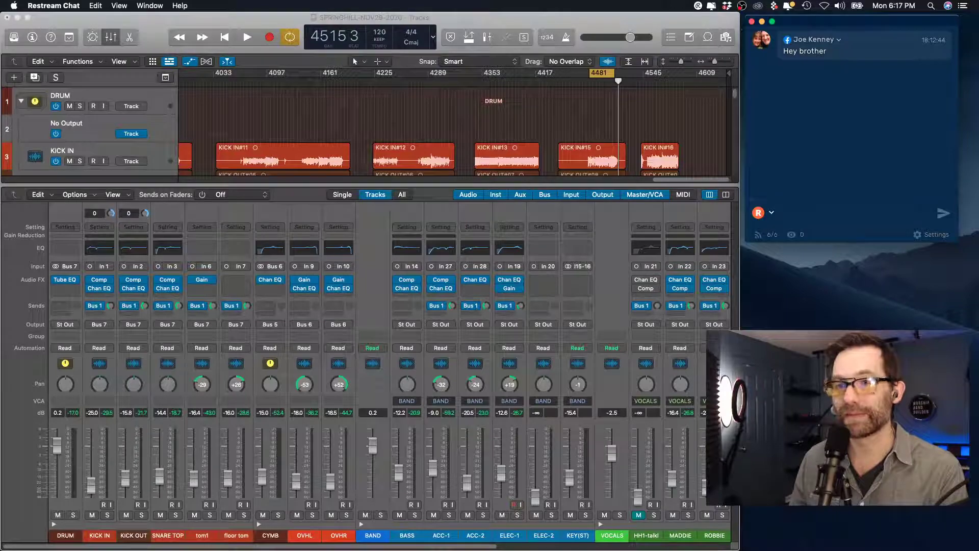
Solo the DRUM channel and every individual drum and cymbal channel during loop playback, and pull KICK IN down to -∞.
click(68, 503)
click(73, 515)
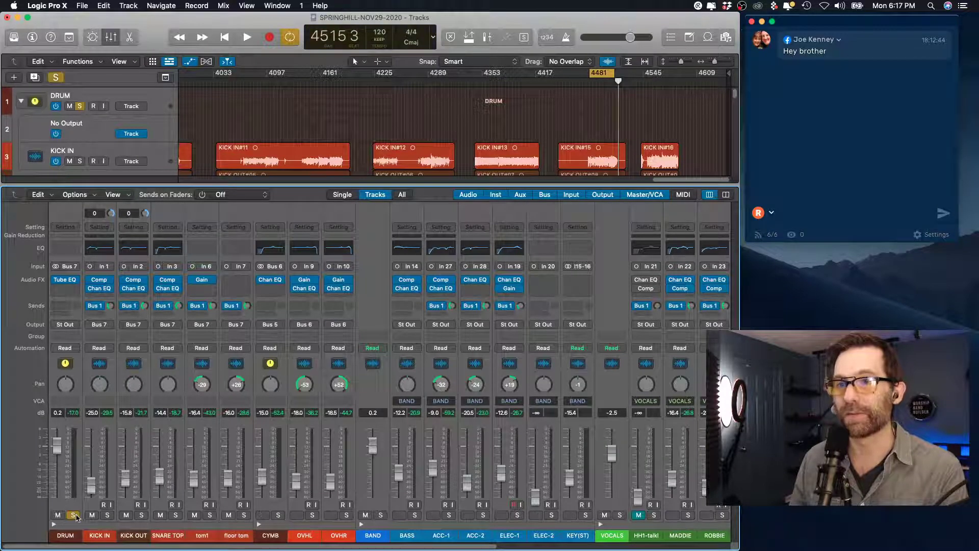
key(space)
click(107, 515)
click(142, 515)
click(176, 515)
click(210, 515)
click(244, 515)
click(278, 515)
click(312, 515)
click(346, 515)
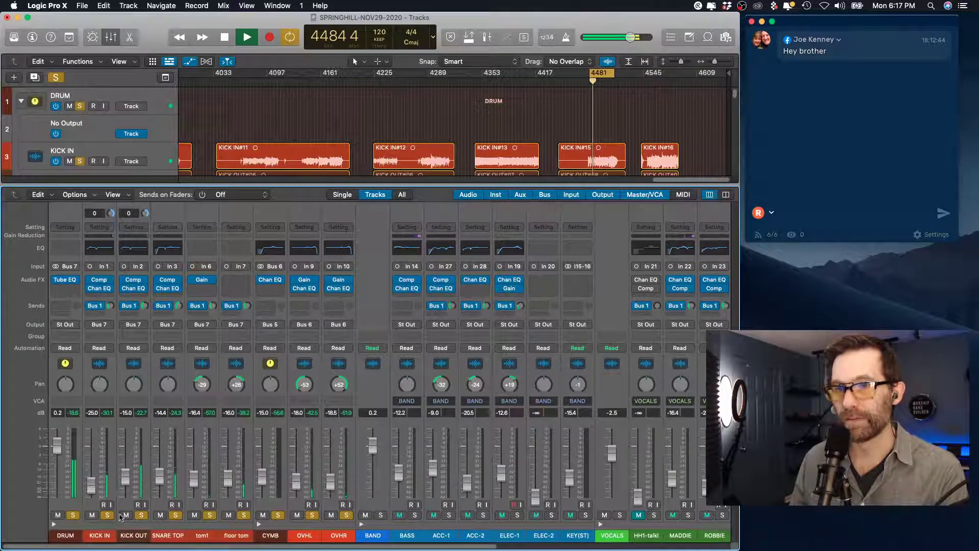
drag(91, 484, 90, 496)
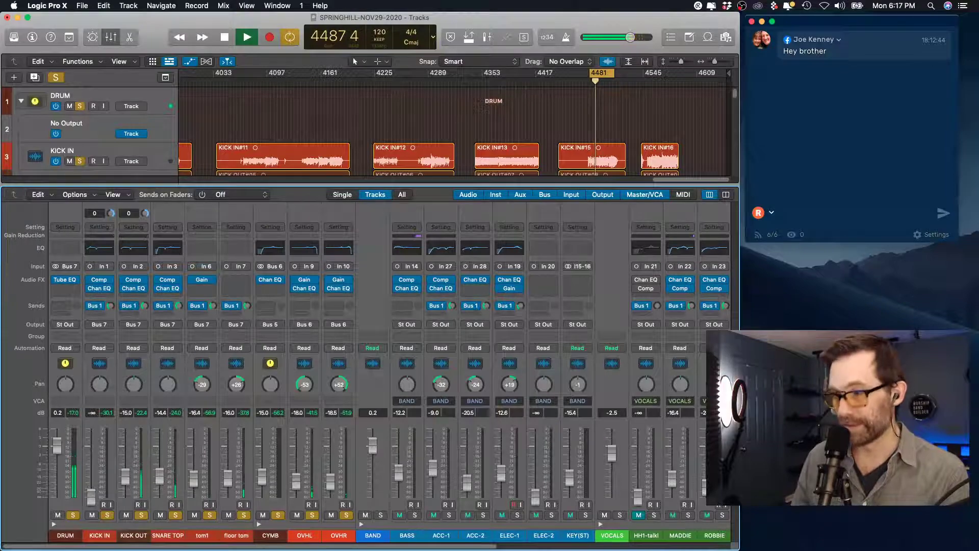
Switch to Chrome, shrink its window and place it beside the mixer, showing the Heimu HDM61 microphone page after the Sennheiser e 602-II page.
key(super+Tab)
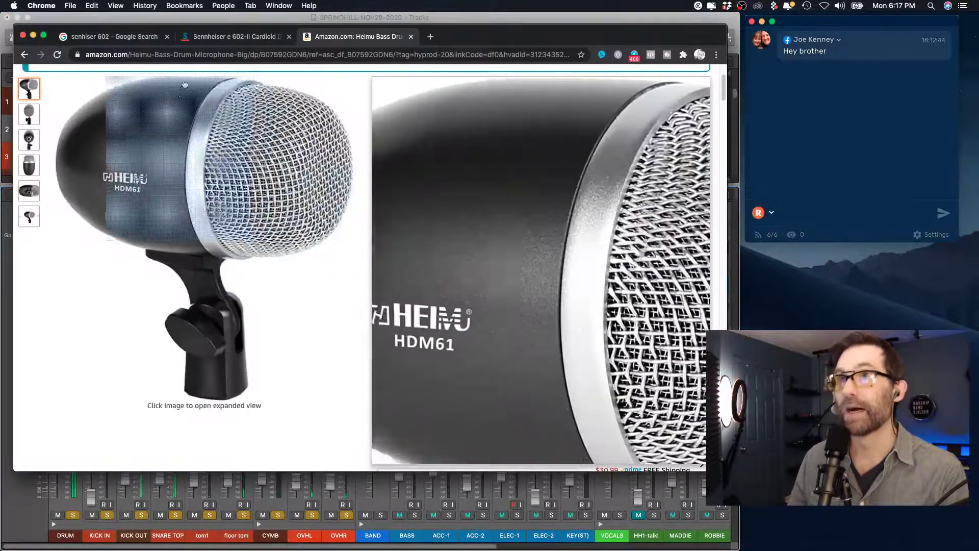
click(234, 39)
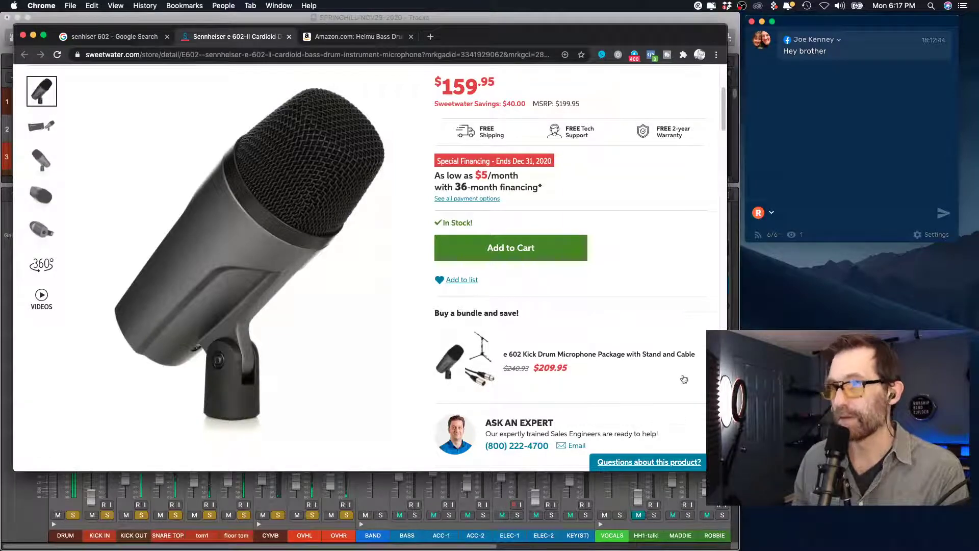
click(43, 34)
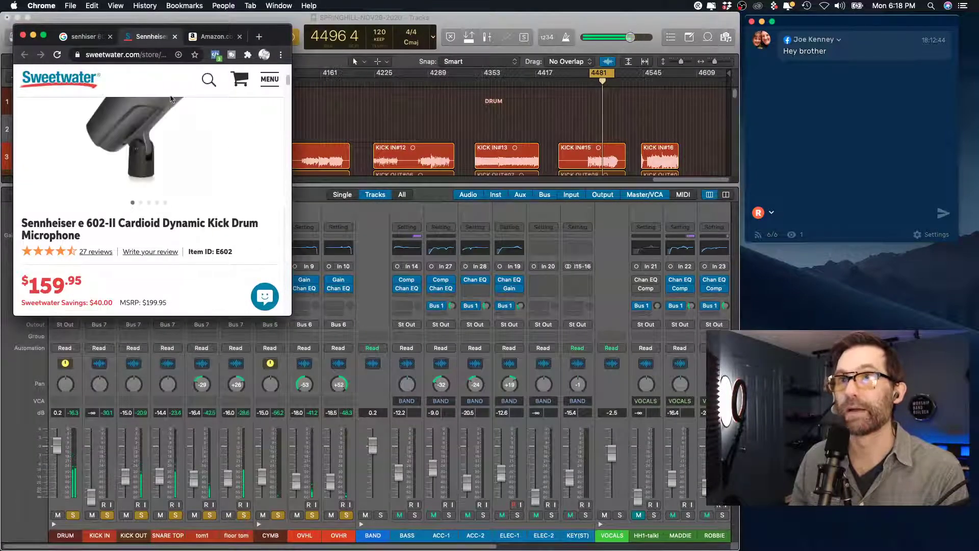
scroll(233, 241, up, 3)
scroll(232, 240, down, 3)
drag(276, 34, 958, 23)
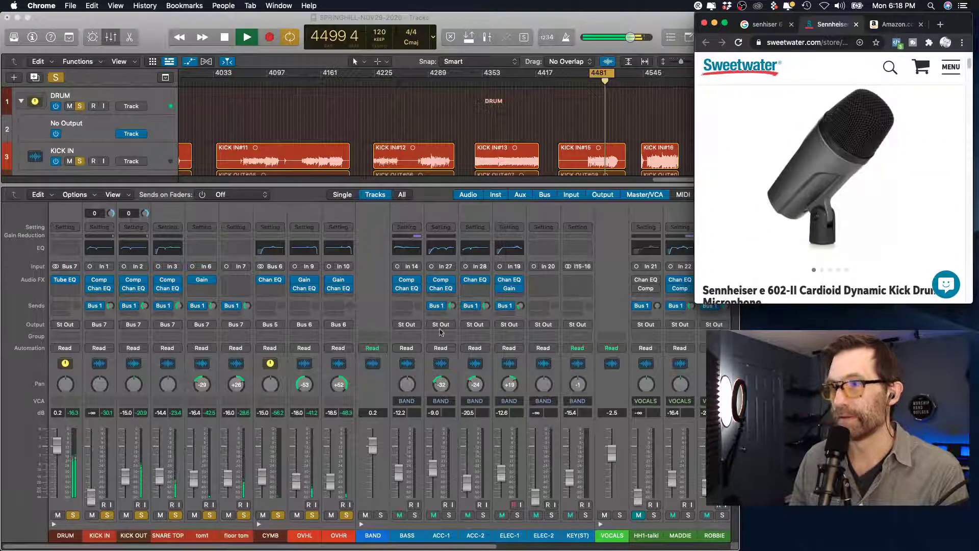
click(897, 23)
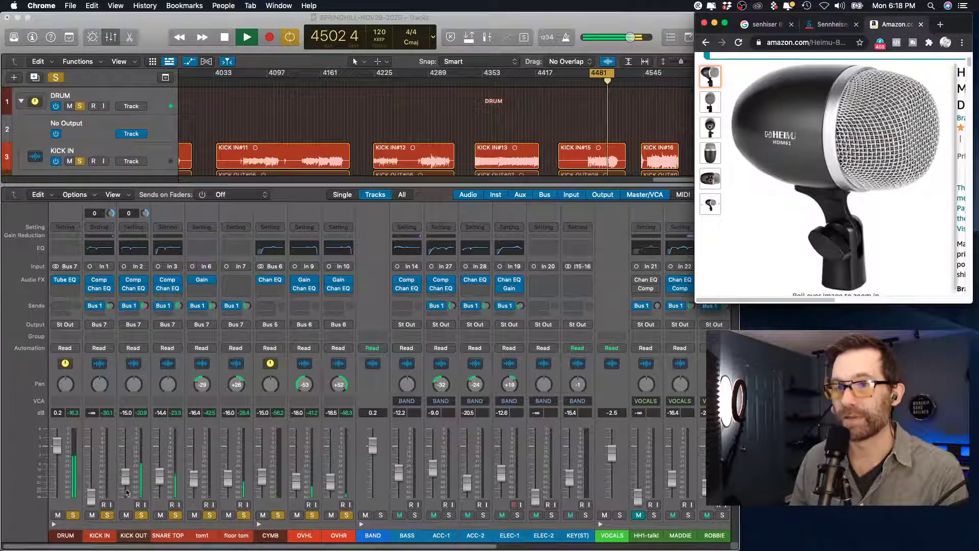
Pull KICK OUT down to -∞ and raise KICK IN to -13.6 dB with only KICK IN soloed.
click(127, 494)
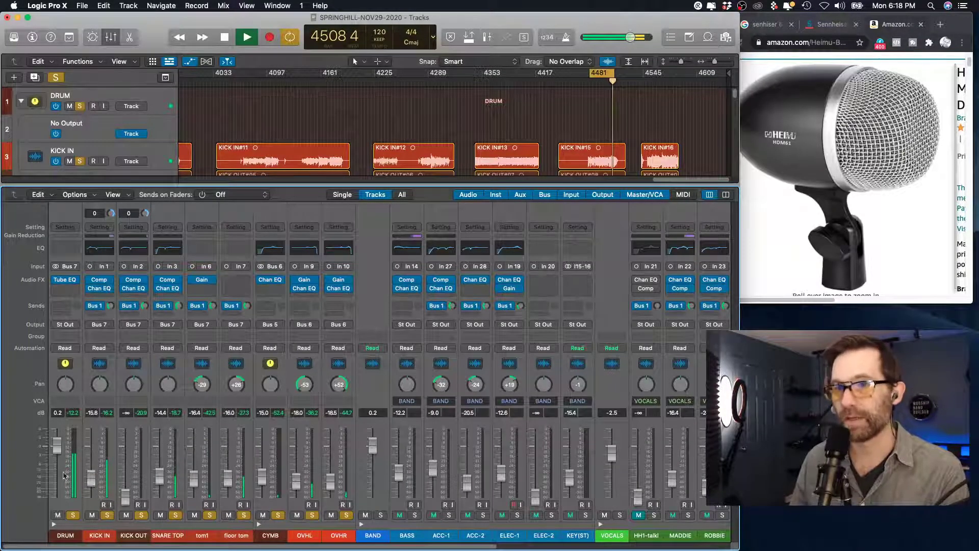
click(73, 515)
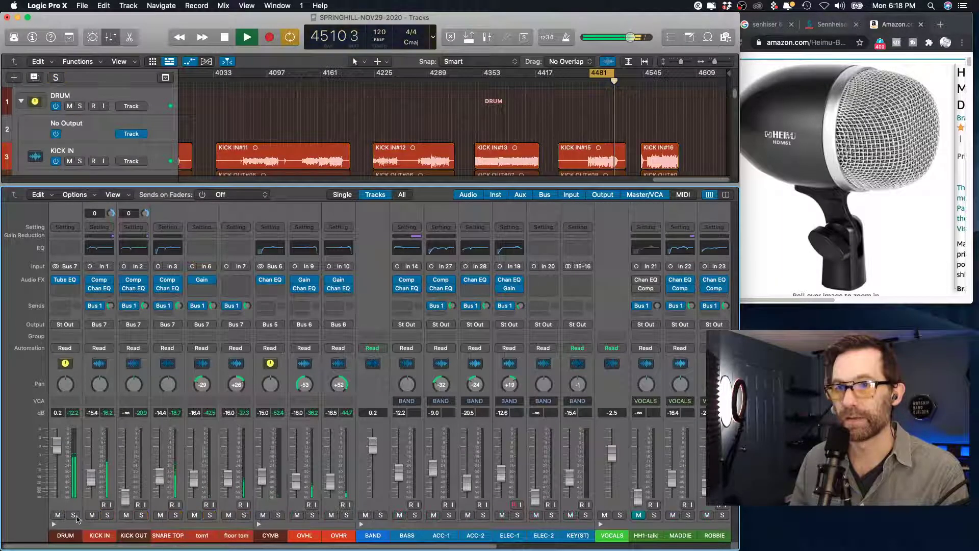
click(107, 515)
drag(93, 487, 93, 482)
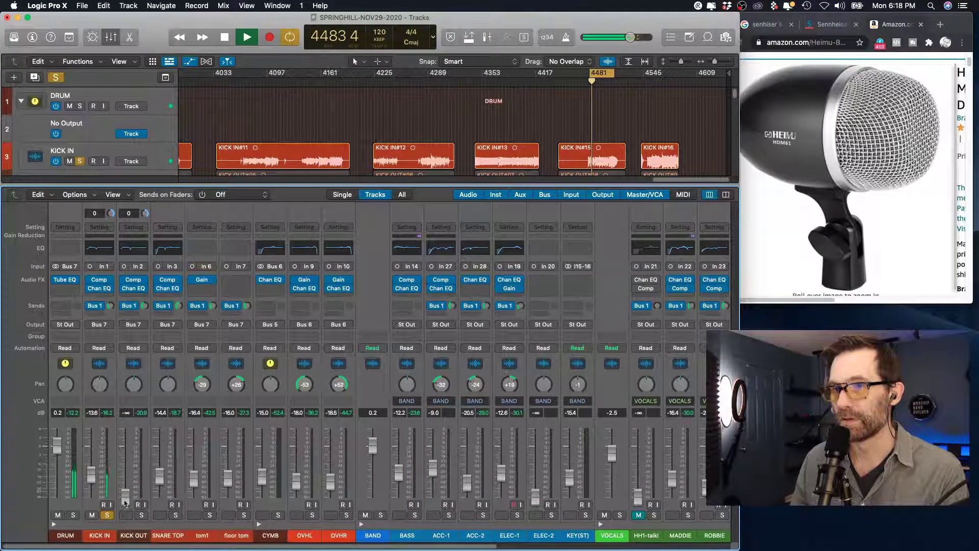
Raise KICK OUT to -10.4 dB and audition it in solo instead of KICK IN.
drag(127, 503, 127, 480)
click(106, 515)
click(141, 515)
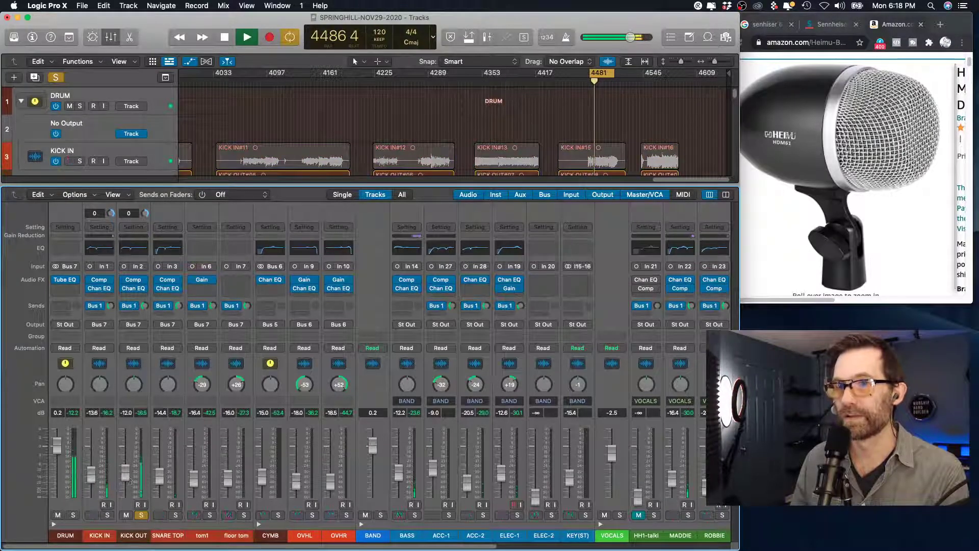
drag(129, 479, 129, 475)
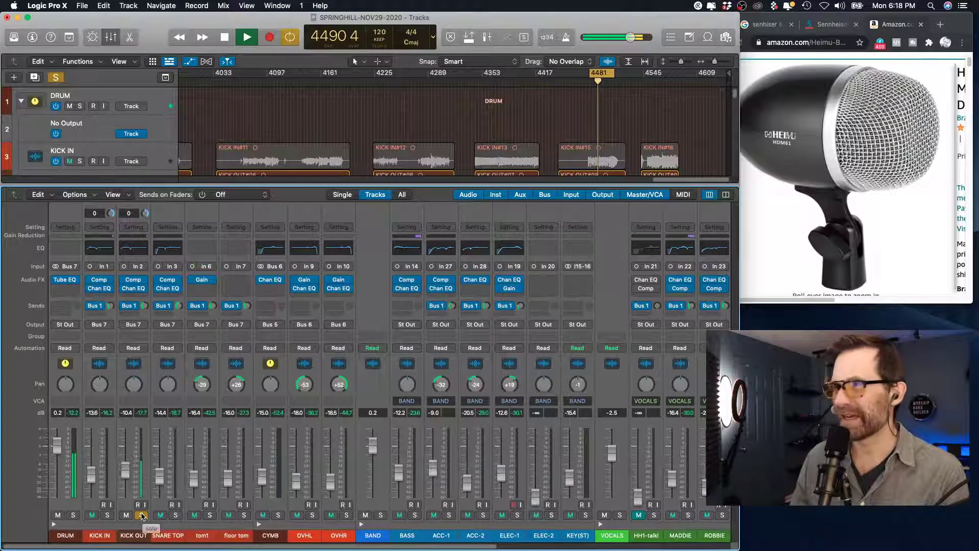
Compare KICK IN at -12.8 dB with KICK OUT in alternating solo, showing the matching Heimu and Sennheiser microphone pages.
click(845, 25)
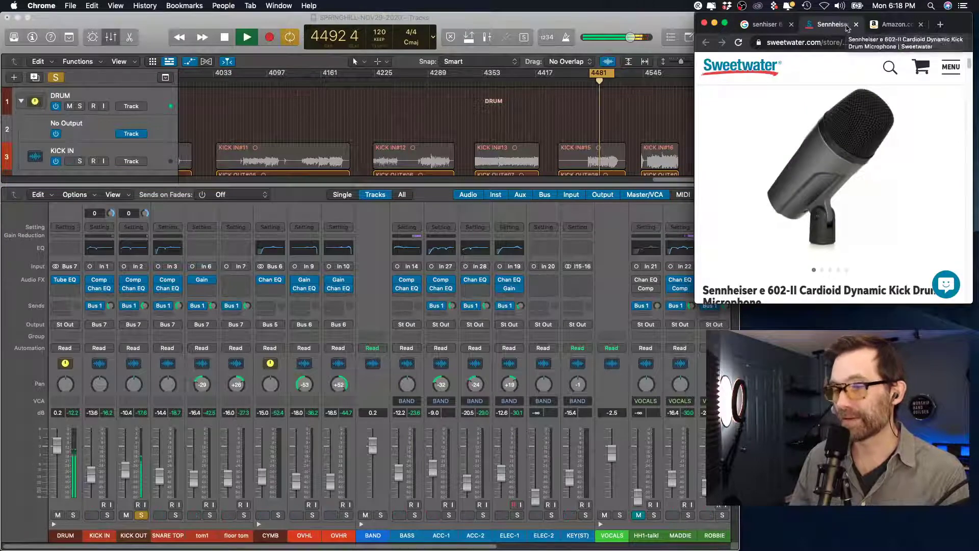
click(893, 26)
click(107, 515)
click(107, 518)
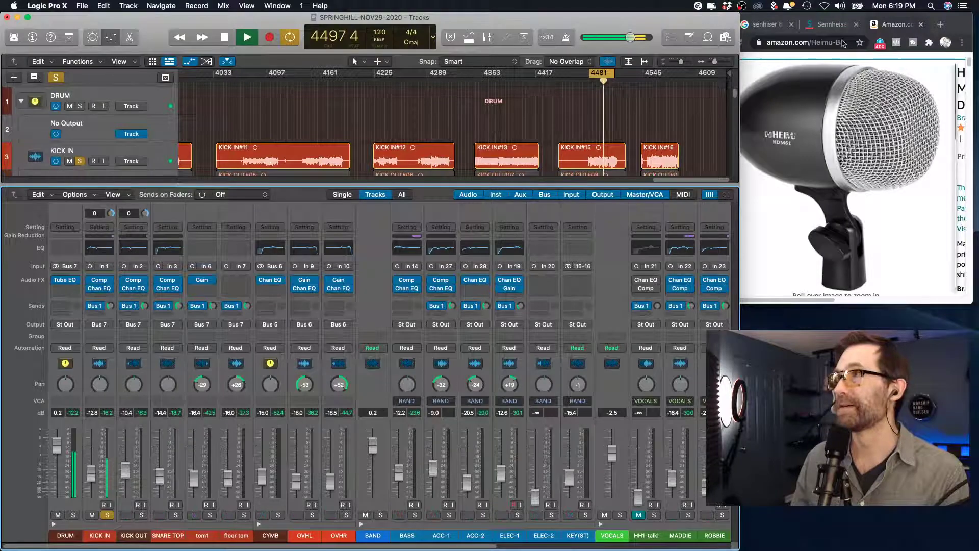
click(107, 515)
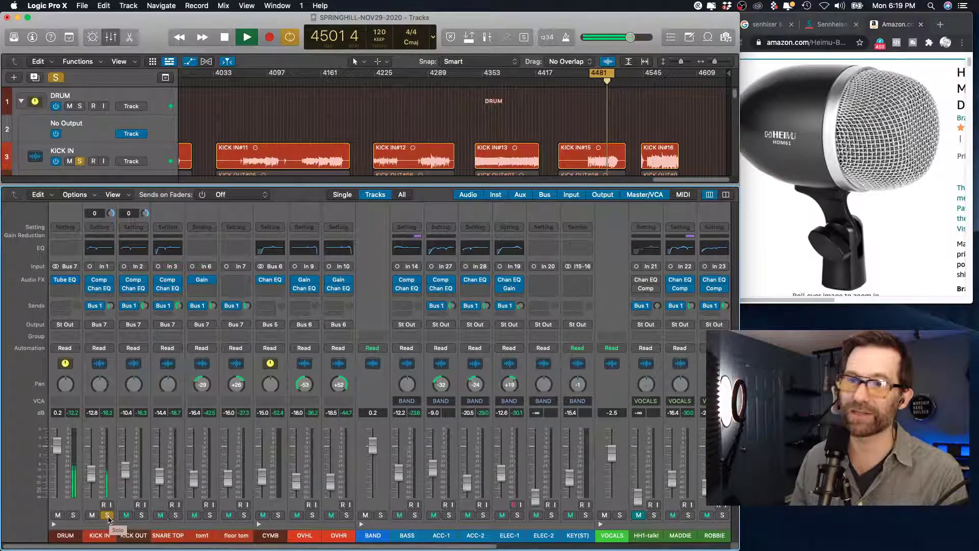
click(141, 515)
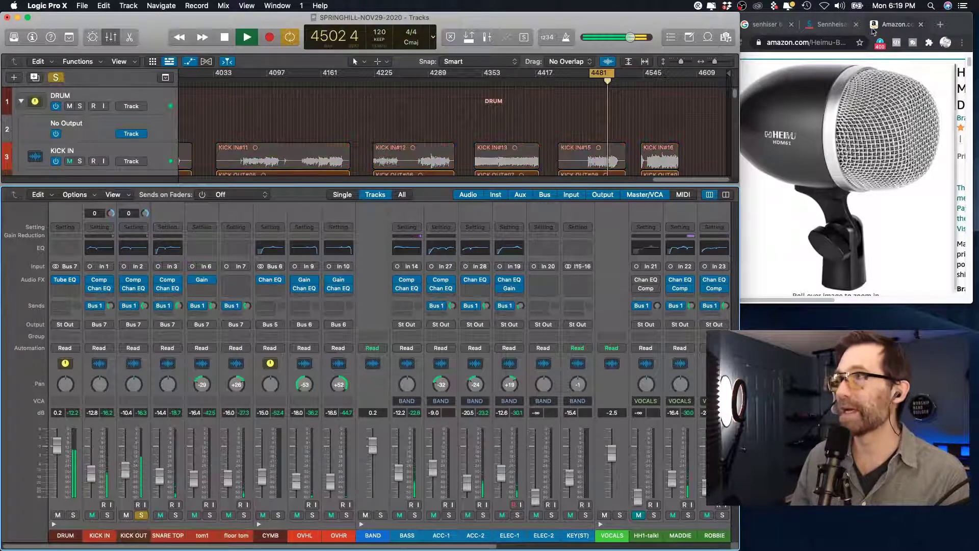
click(830, 24)
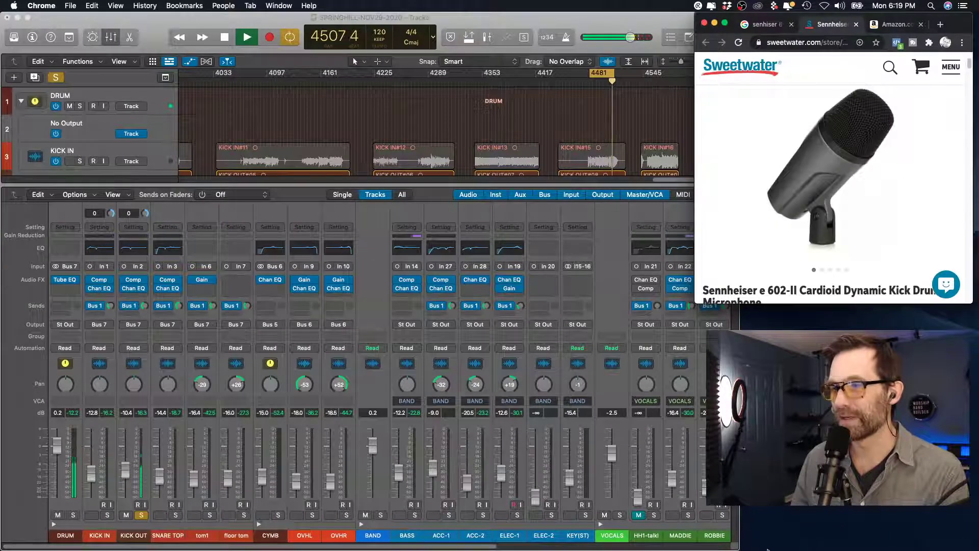
Audition the DRUM channel with KICK IN at -∞ and KICK OUT at -14.6 dB, and raise OVHL to -17.4 and OVHR to -16.6.
click(142, 516)
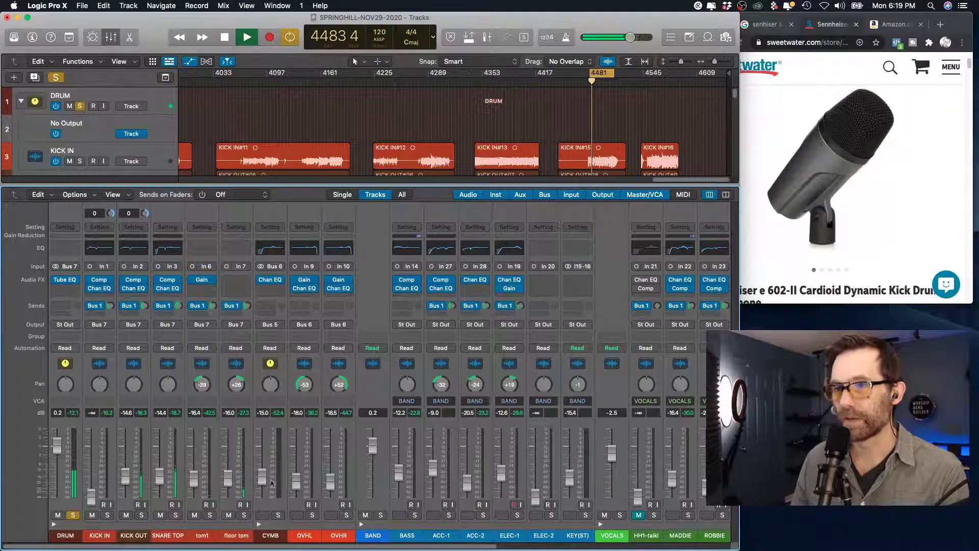
drag(327, 486, 297, 481)
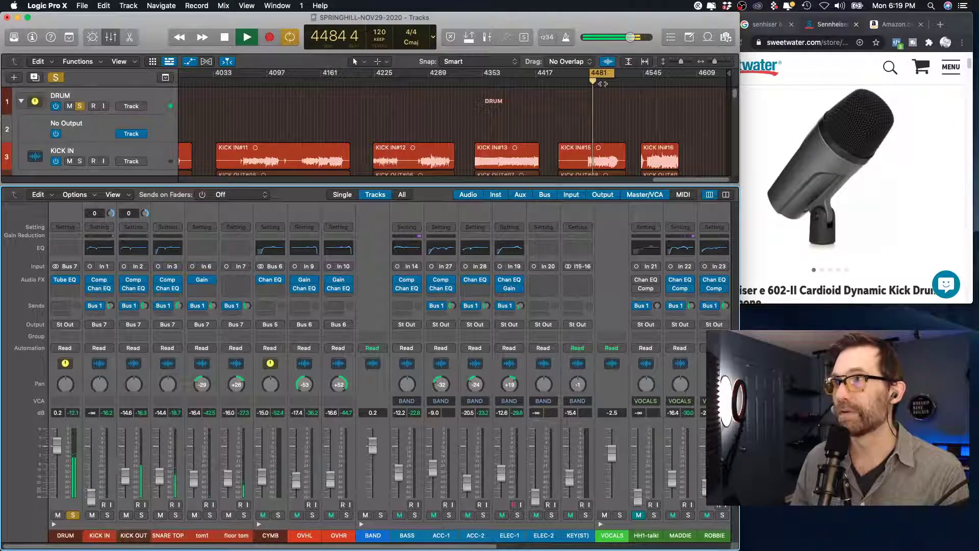
Solo CYMB, both overheads and the remaining drum channels alongside the DRUM channel.
scroll(587, 116, down, 6)
scroll(609, 133, down, 3)
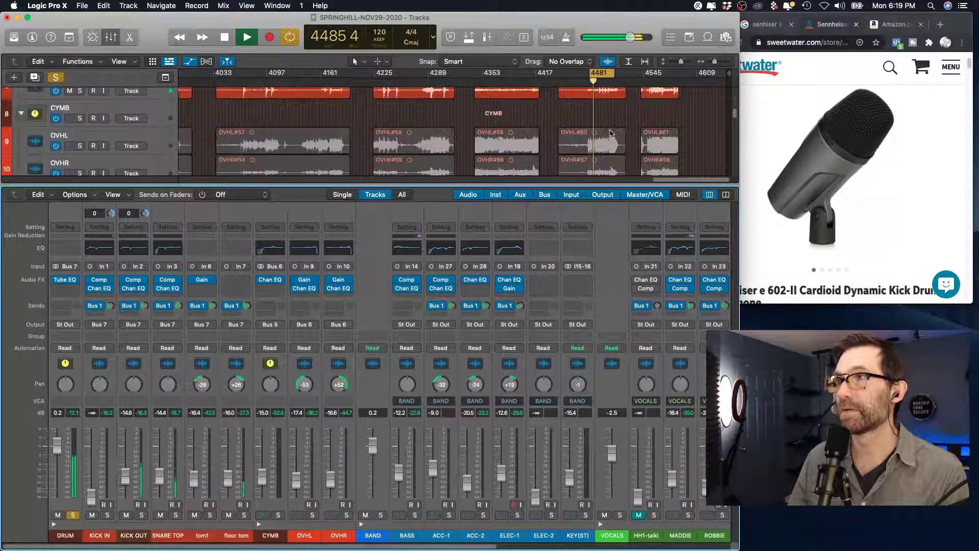
click(278, 515)
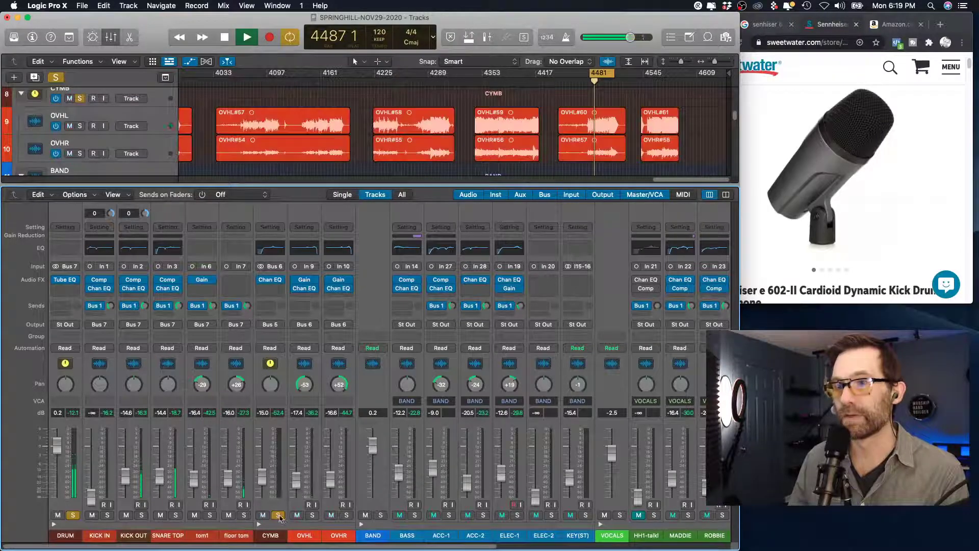
mouse_move(330, 479)
mouse_down()
mouse_move(331, 440)
mouse_move(331, 471)
mouse_up()
click(313, 515)
click(346, 515)
click(244, 515)
click(209, 515)
click(176, 515)
click(141, 515)
click(108, 515)
Raise the overheads, setting OVHR to -12.2 dB and OVHL to -13.0 dB.
drag(331, 475, 330, 437)
drag(296, 479, 331, 469)
drag(297, 434, 296, 473)
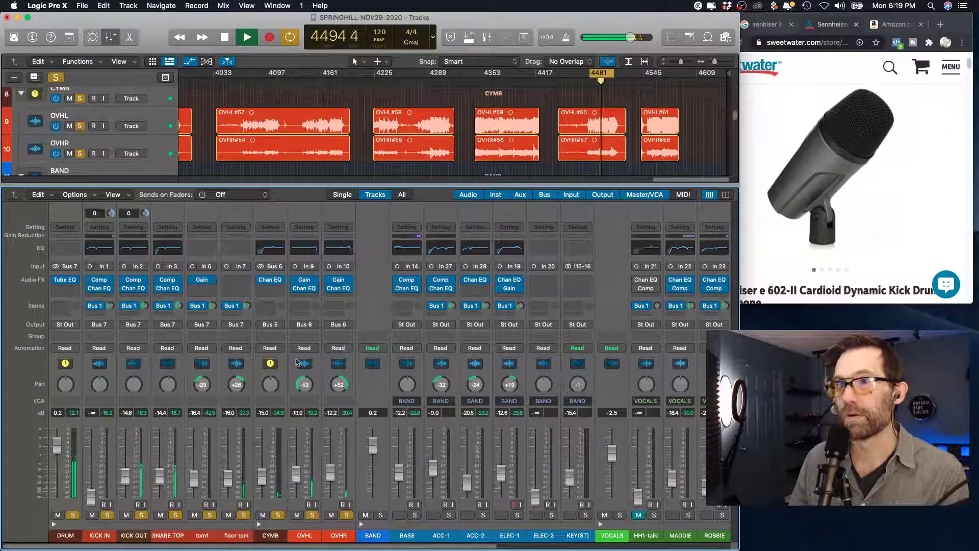
Reroute the outputs of OVHL and OVHR from the CYMB bus to Bus 7, the DRUM bus.
click(309, 325)
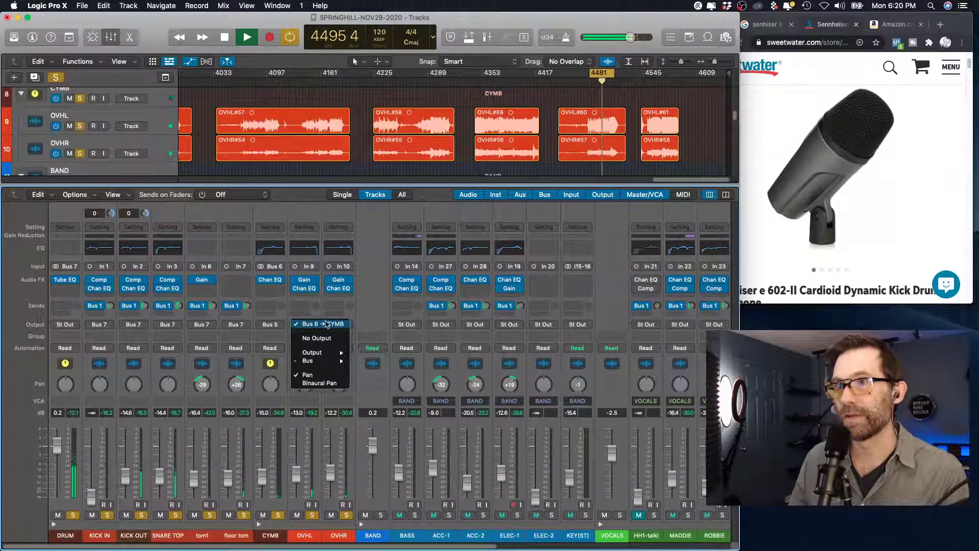
mouse_move(327, 360)
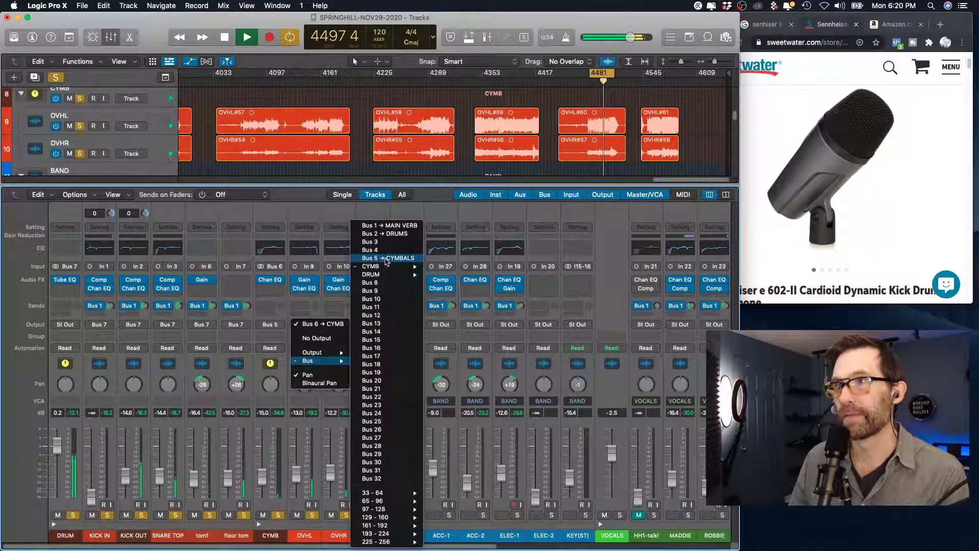
click(401, 266)
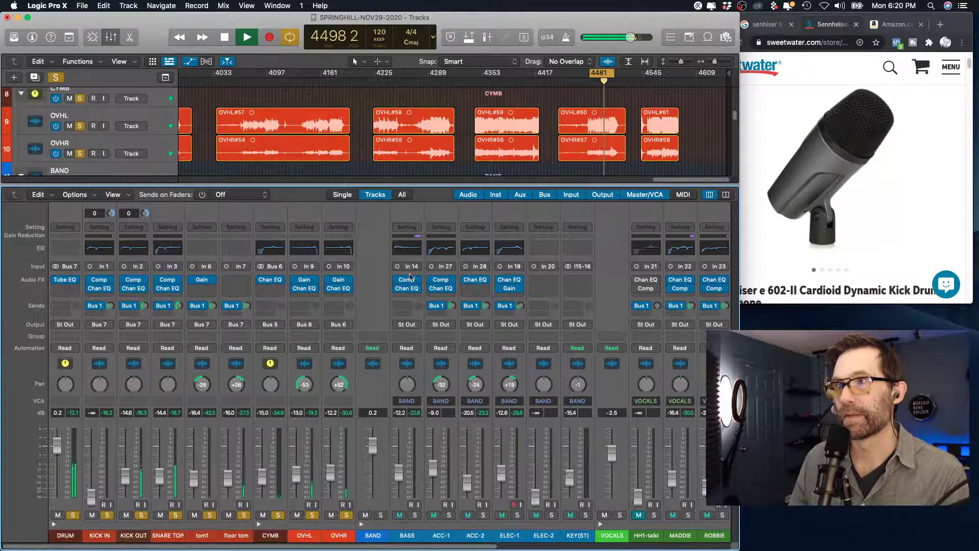
click(305, 324)
mouse_move(334, 362)
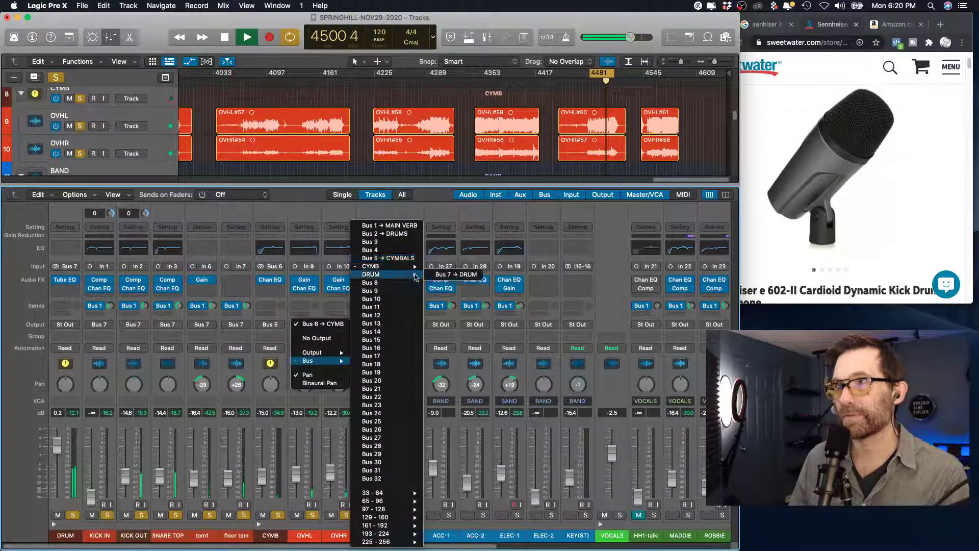
click(408, 274)
click(338, 324)
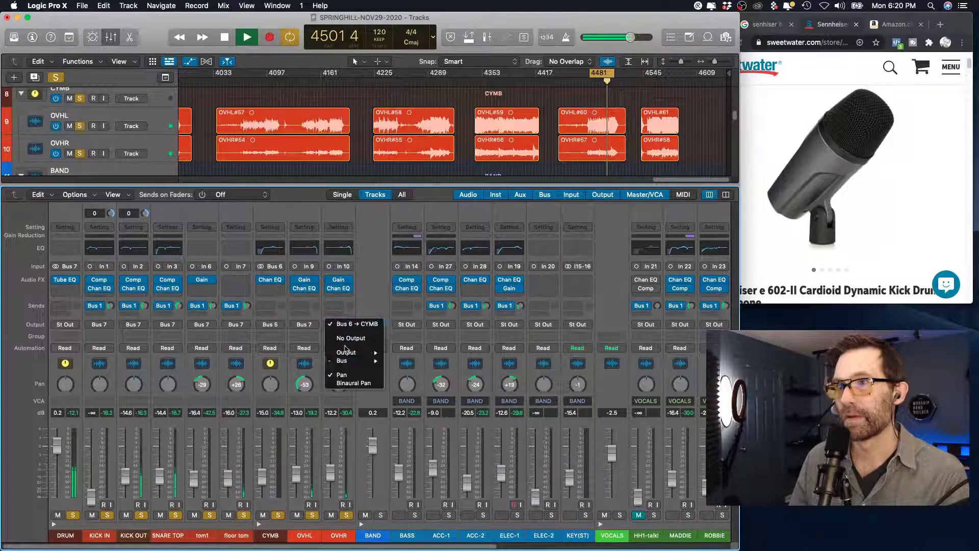
mouse_move(341, 361)
mouse_move(408, 275)
click(489, 275)
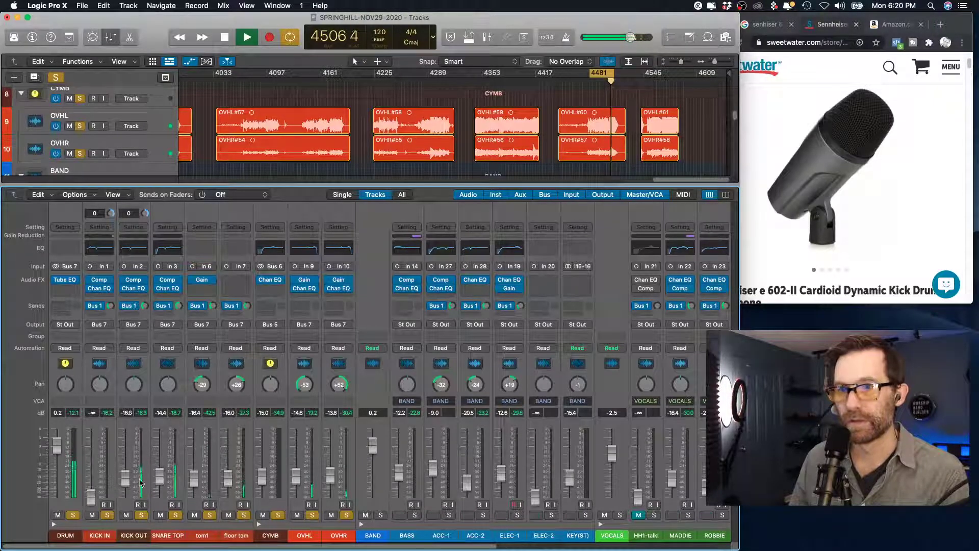
Blend KICK IN back in at -17.0 dB and minimize the browser window with the microphone page.
mouse_move(100, 499)
mouse_down()
mouse_move(100, 463)
mouse_move(93, 485)
mouse_up()
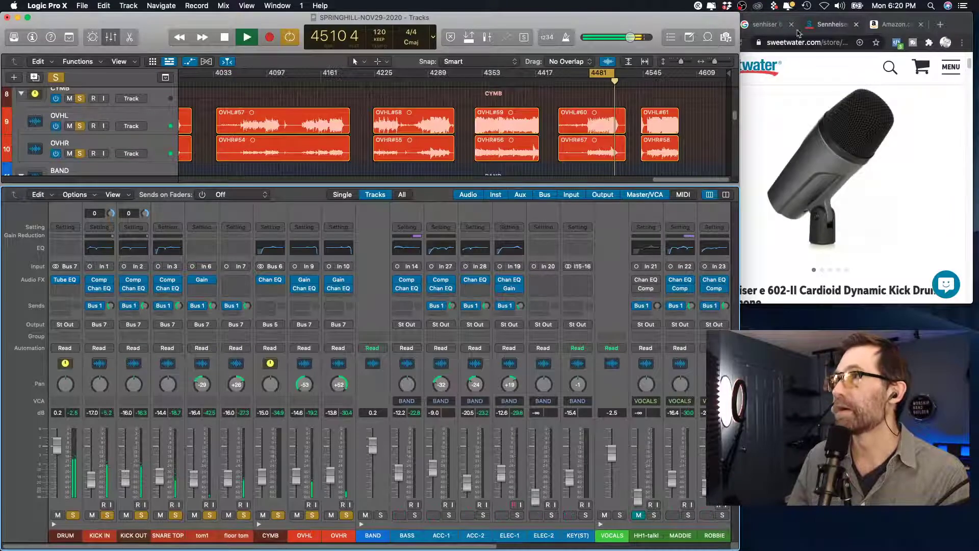
click(932, 29)
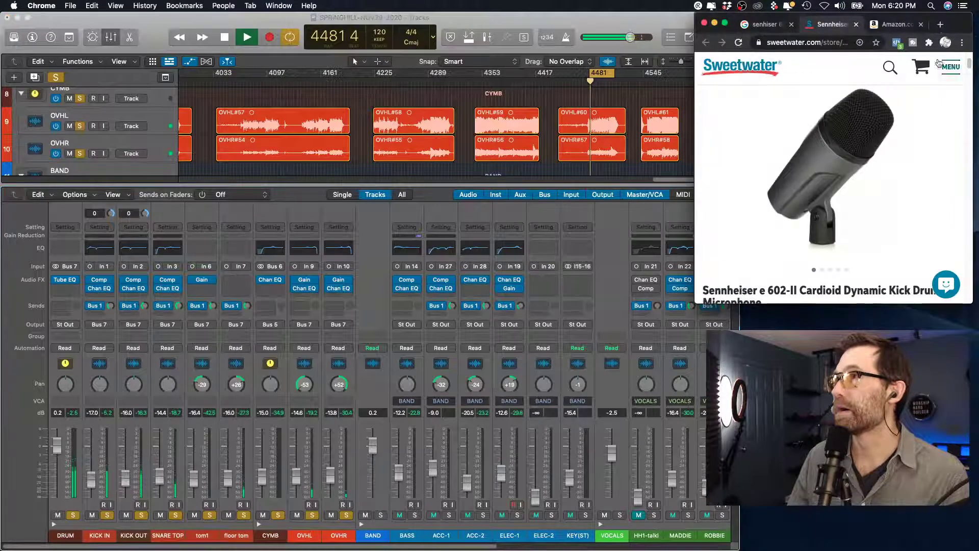
click(714, 24)
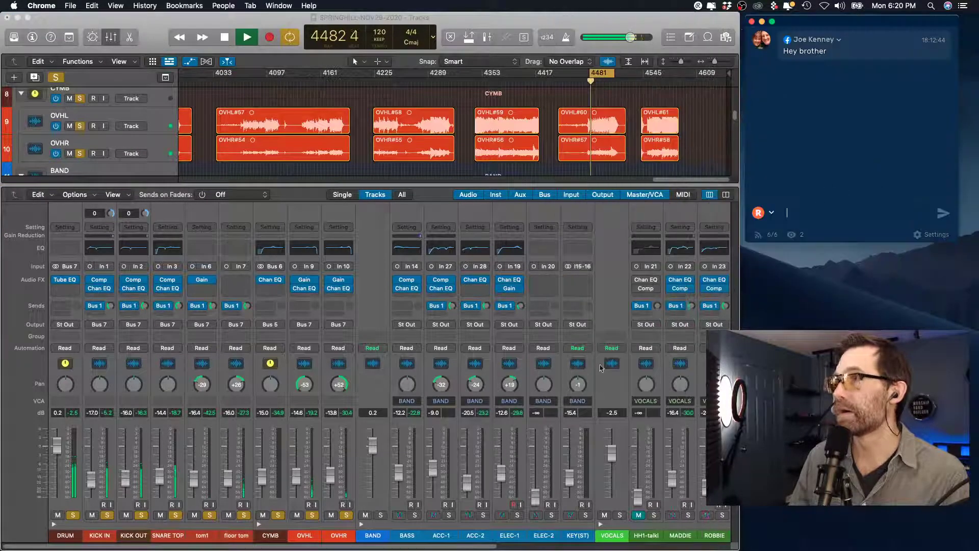
Pull KICK IN down to -∞, set KICK OUT to -13.2 dB and SNARE TOP to -13.6, and clear all solos.
click(127, 485)
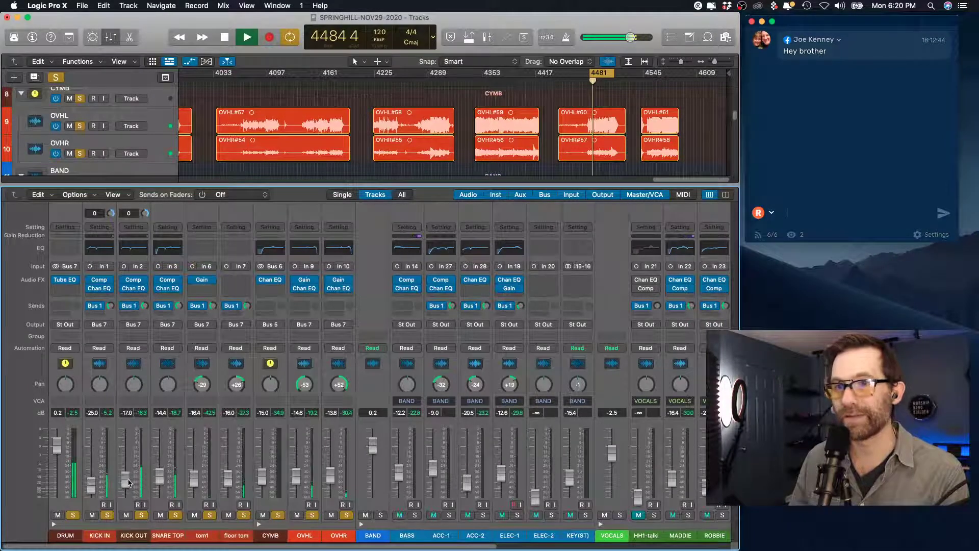
drag(90, 488, 91, 496)
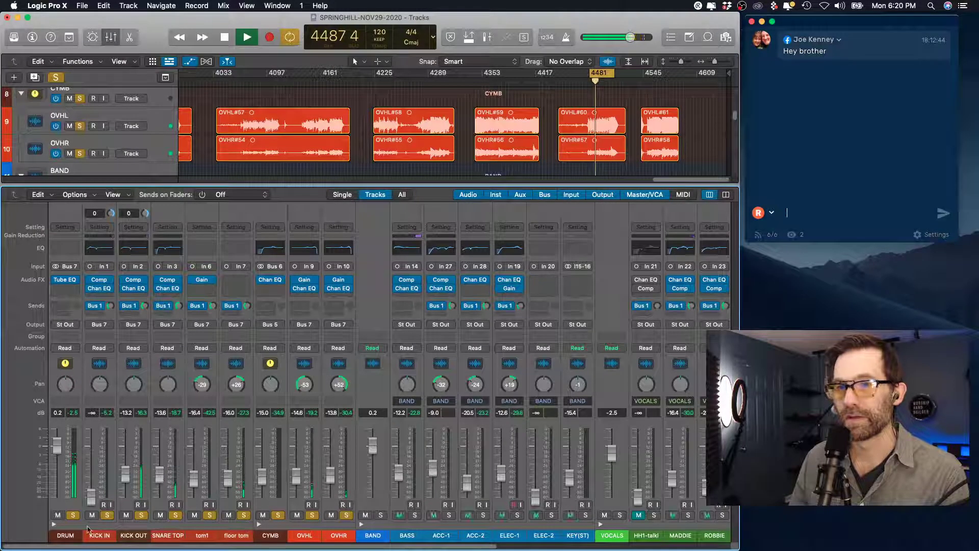
click(73, 516)
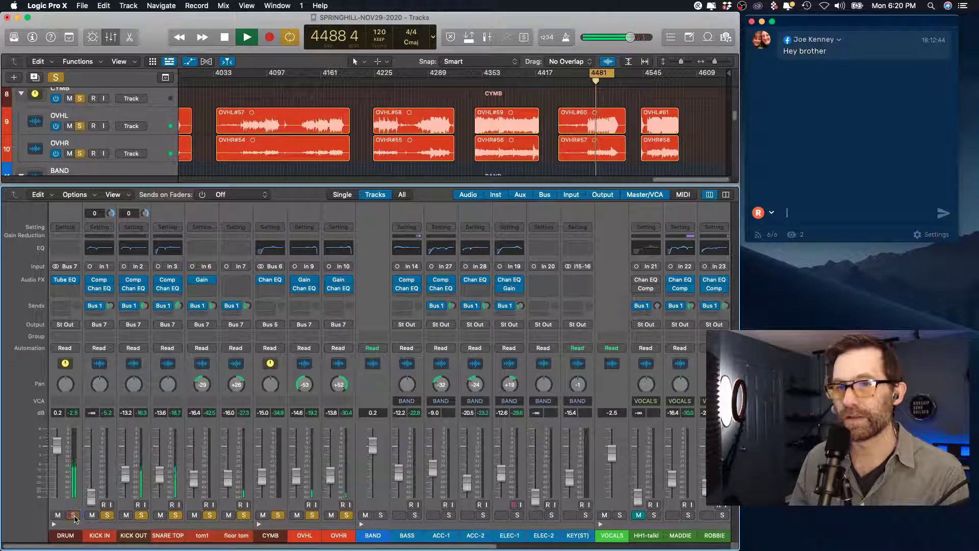
click(73, 516)
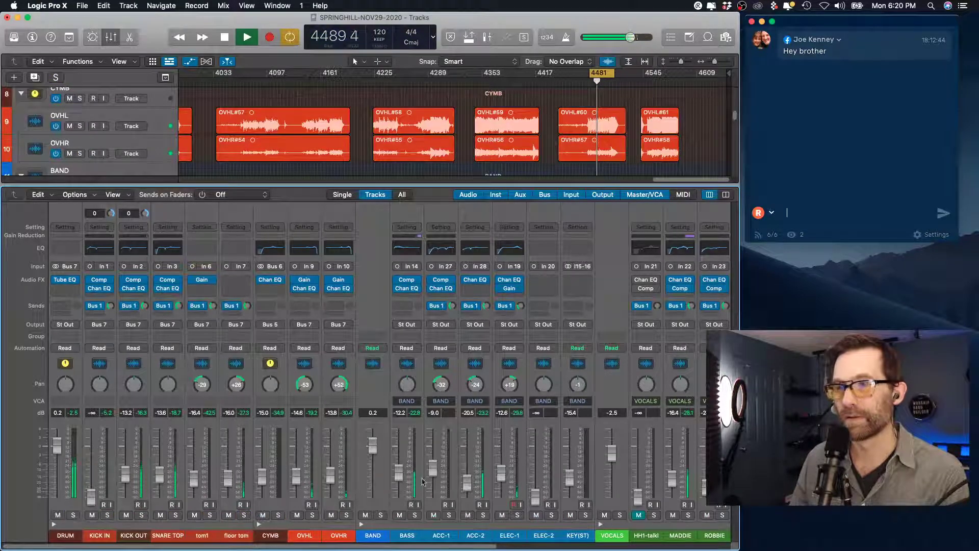
Lower ACC-2 to -23.5 dB, ELEC-1 to -14.8, the In 22 vocal to -18.0, the In 23 vocal to -32.0 and KICK OUT to -14.6.
scroll(75, 519, right, 10)
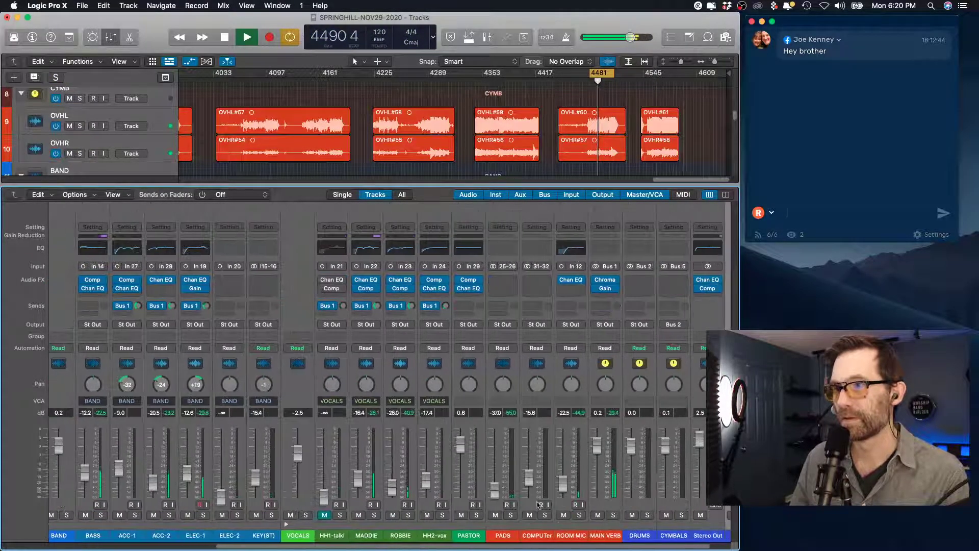
scroll(642, 542, right, 2)
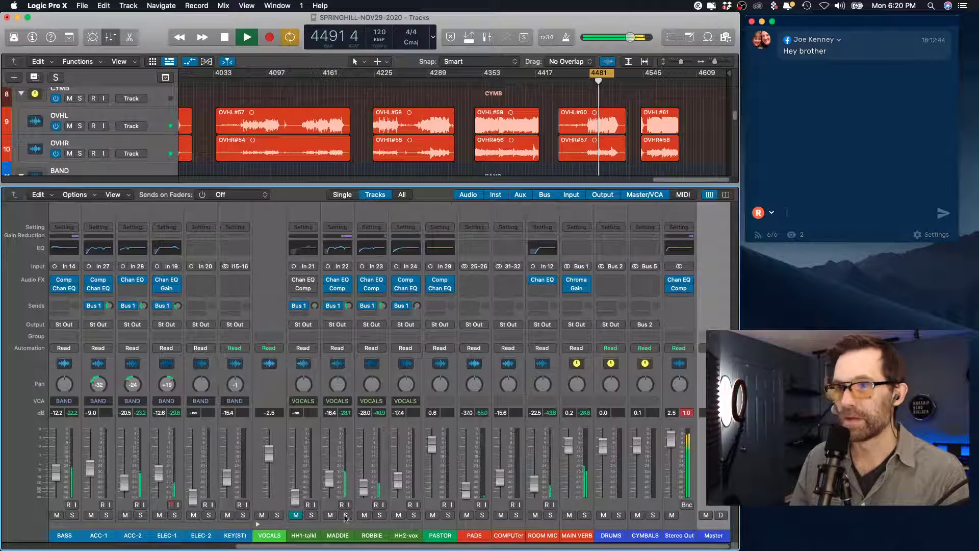
click(787, 213)
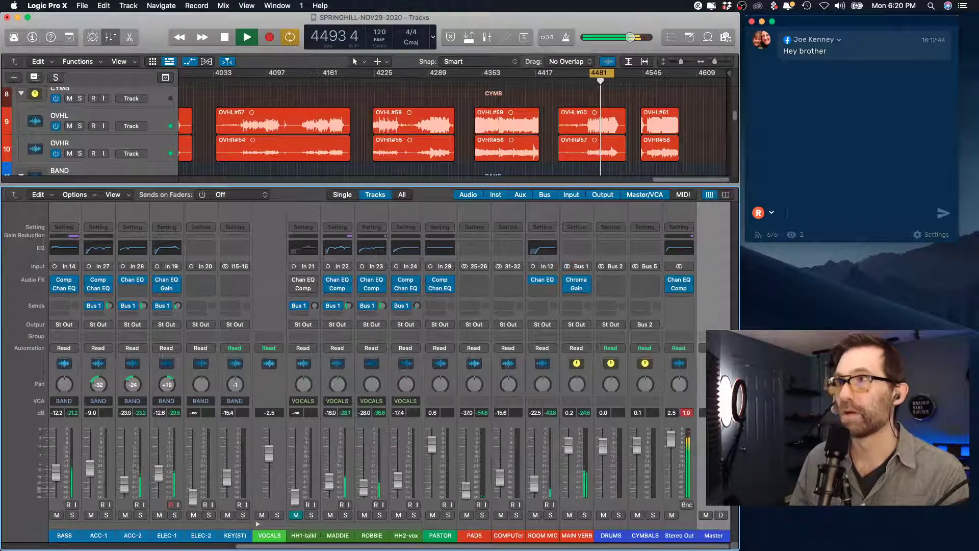
drag(376, 485, 375, 488)
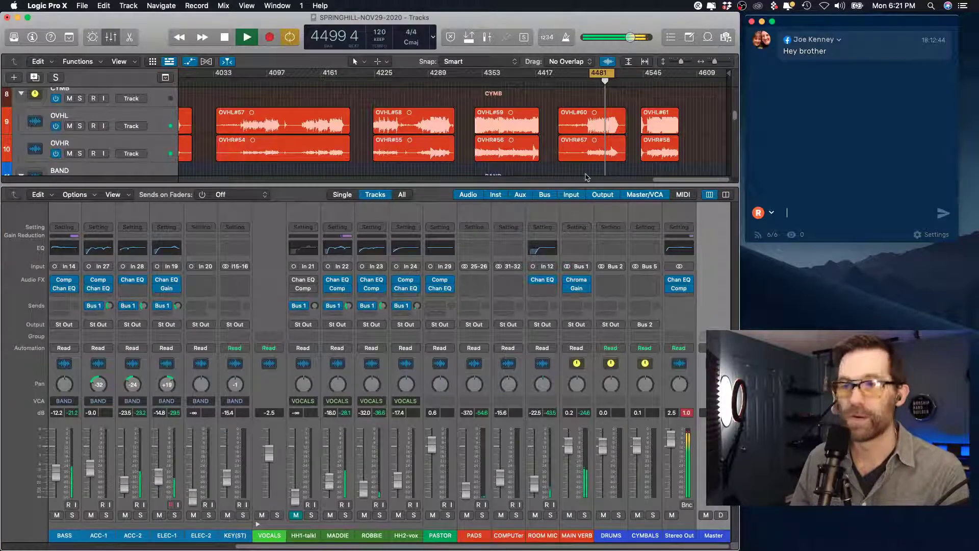
scroll(120, 488, left, 10)
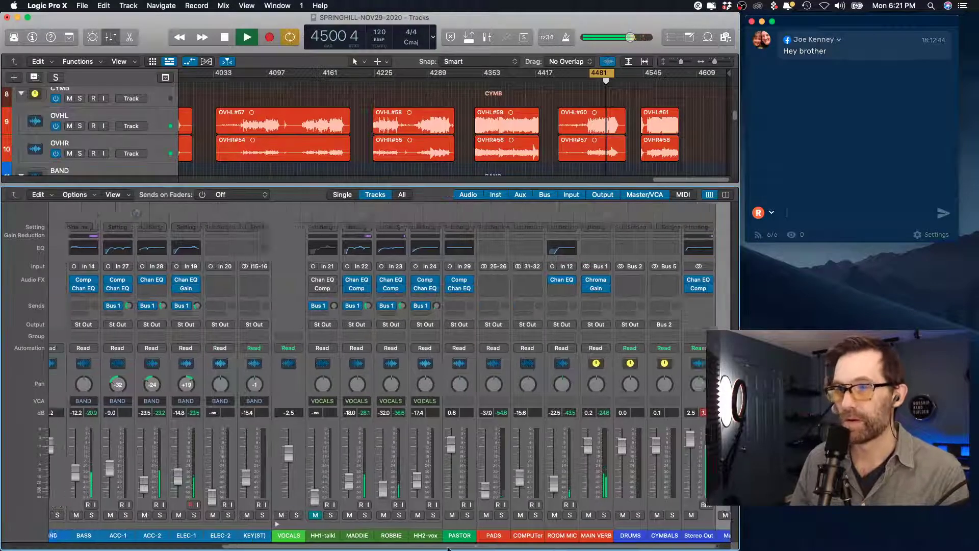
drag(125, 473, 127, 480)
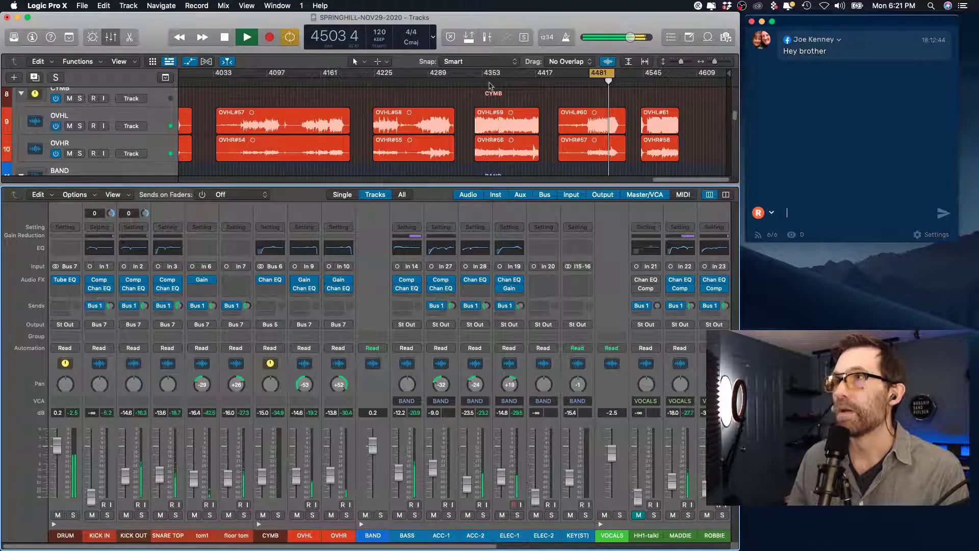
Move playback to about bar 4353 and set the cycle range over the song section at the OVHL#59 region.
click(488, 81)
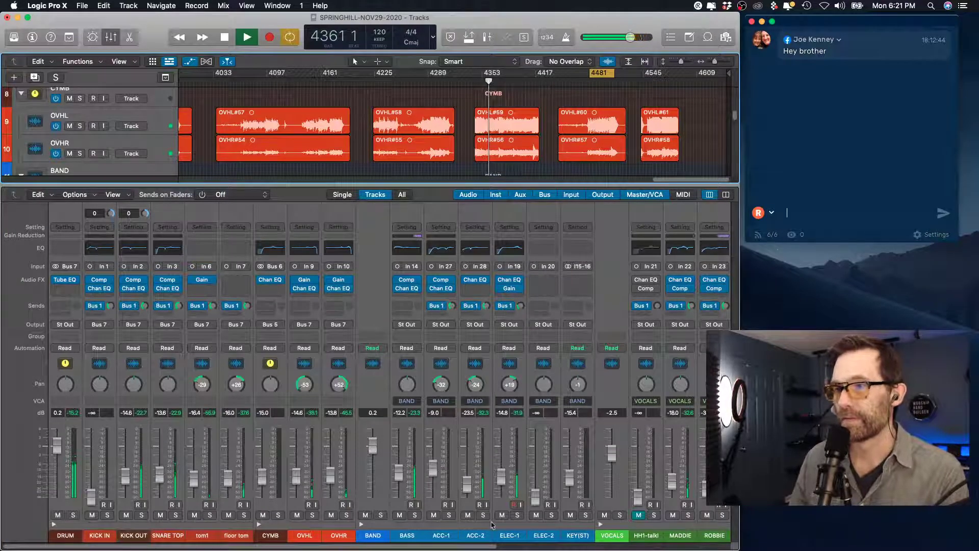
scroll(484, 541, right, 5)
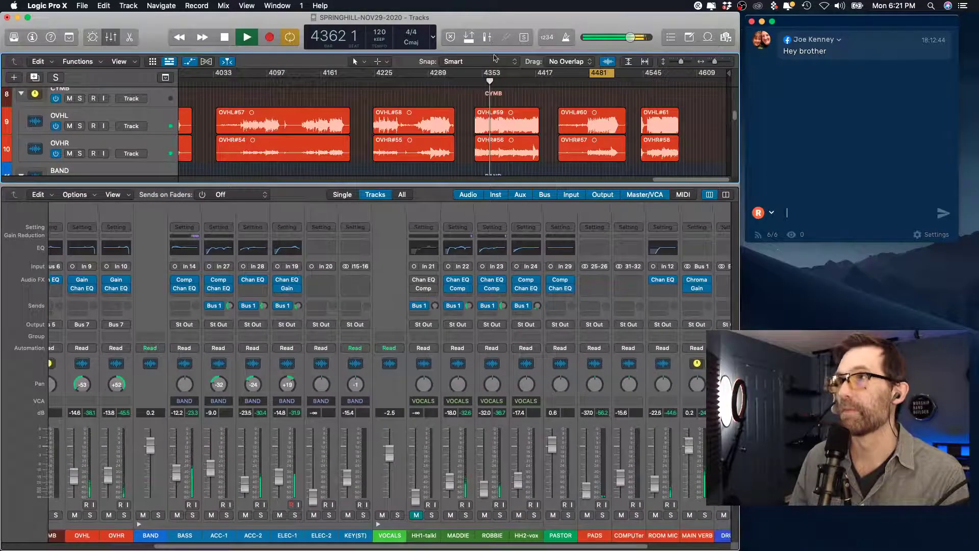
drag(485, 75, 532, 75)
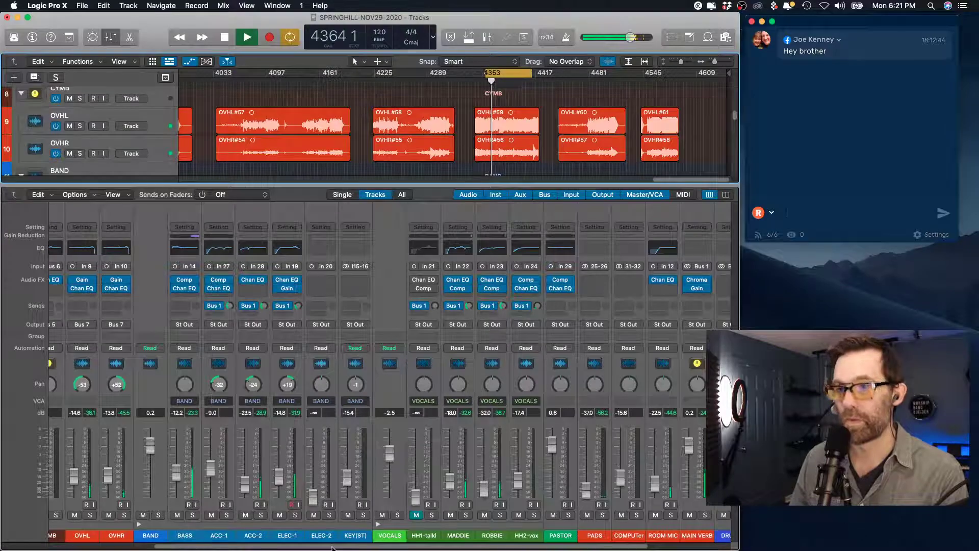
Set the In 23 vocal to -23.0 dB, ROOM MIC to -17.0, BASS to -15.2 and ELEC-1 to -18.0, checking BASS in solo.
scroll(72, 471, right, 5)
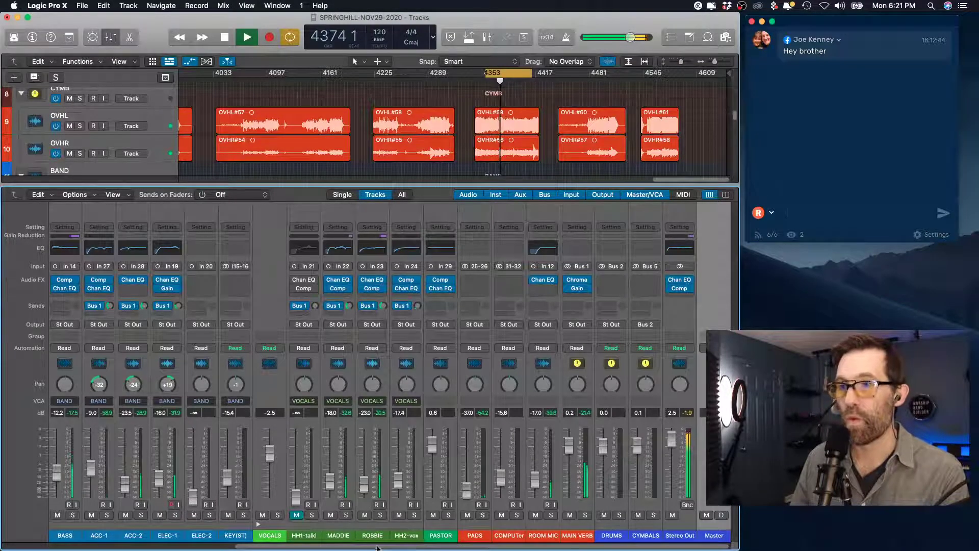
scroll(324, 507, left, 10)
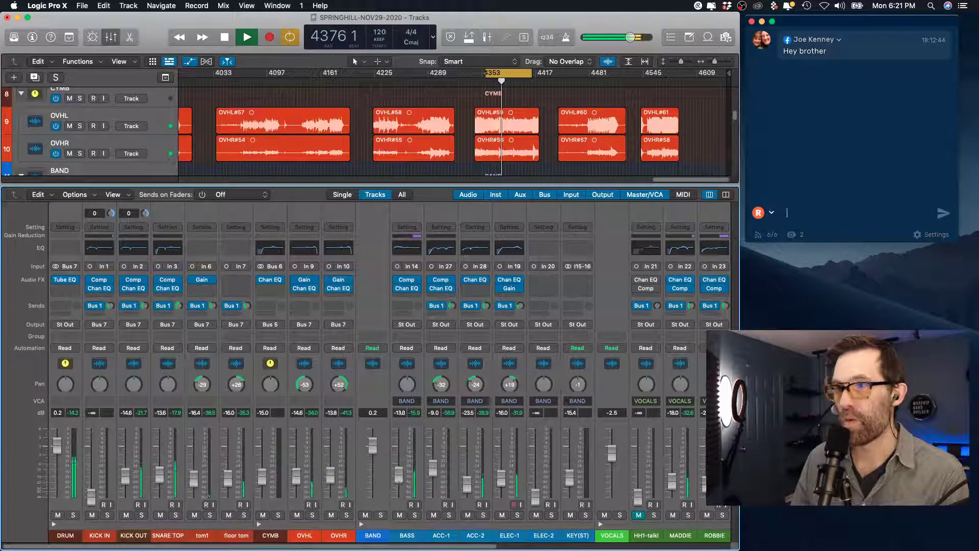
click(416, 515)
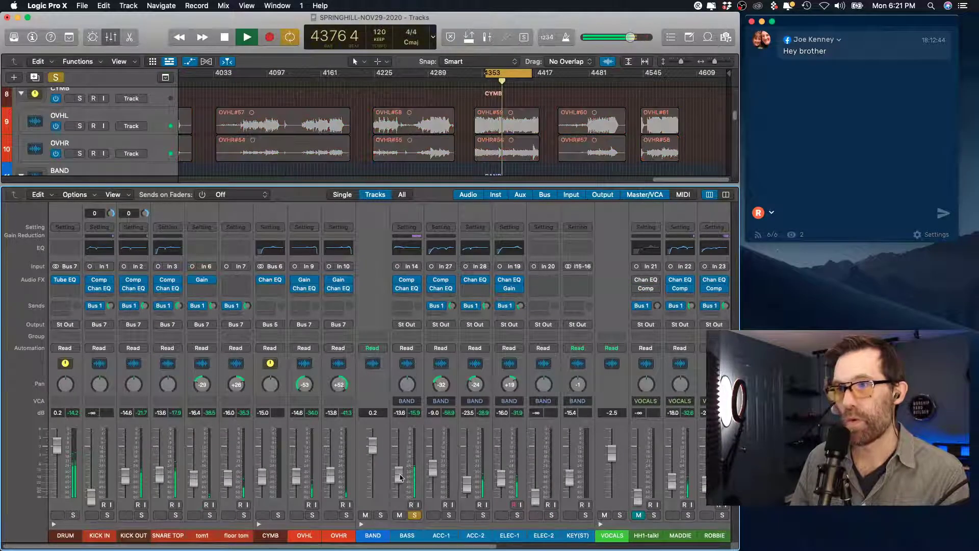
click(415, 516)
drag(400, 475, 402, 483)
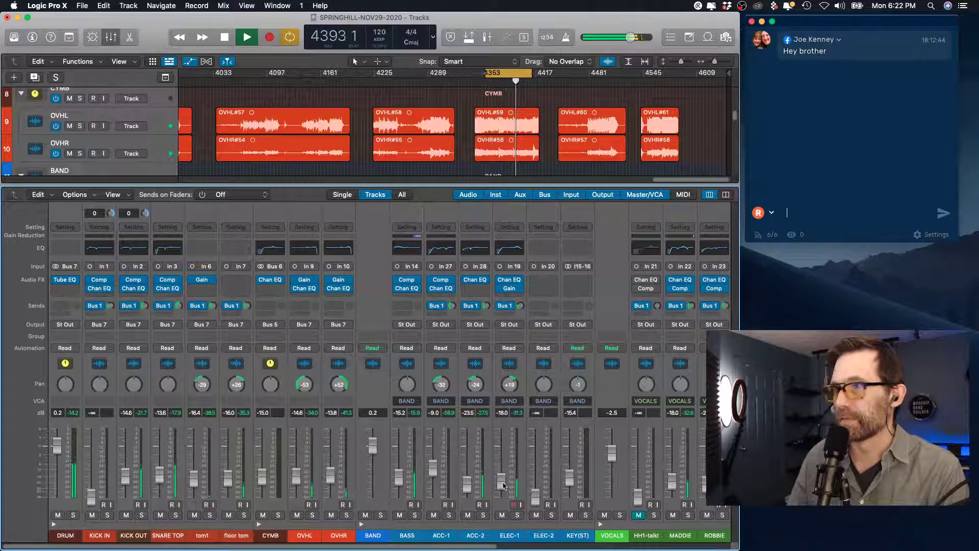
drag(507, 306, 508, 305)
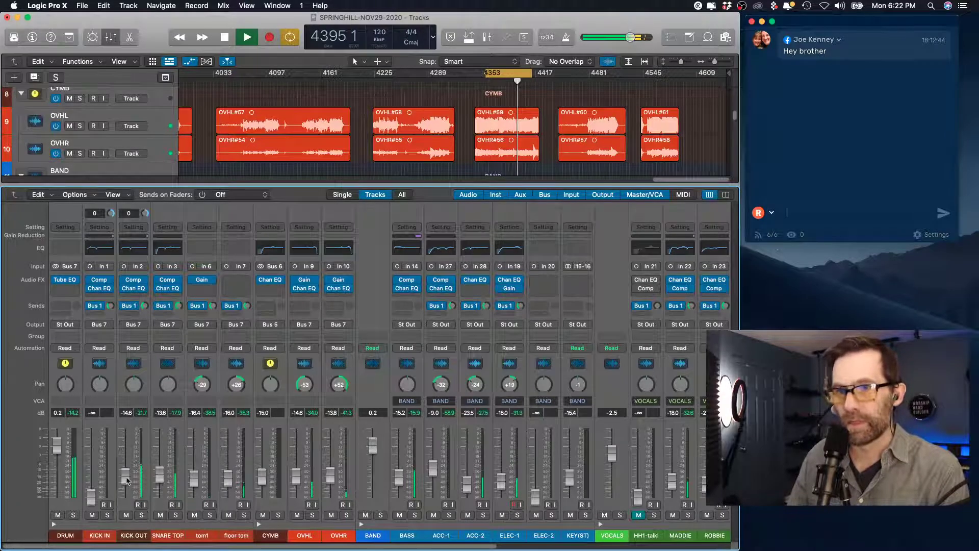
Rebalance BASS at -16.6 dB against KICK OUT at -13.8, and raise the In 22 vocal to -14.0.
click(414, 515)
click(414, 515)
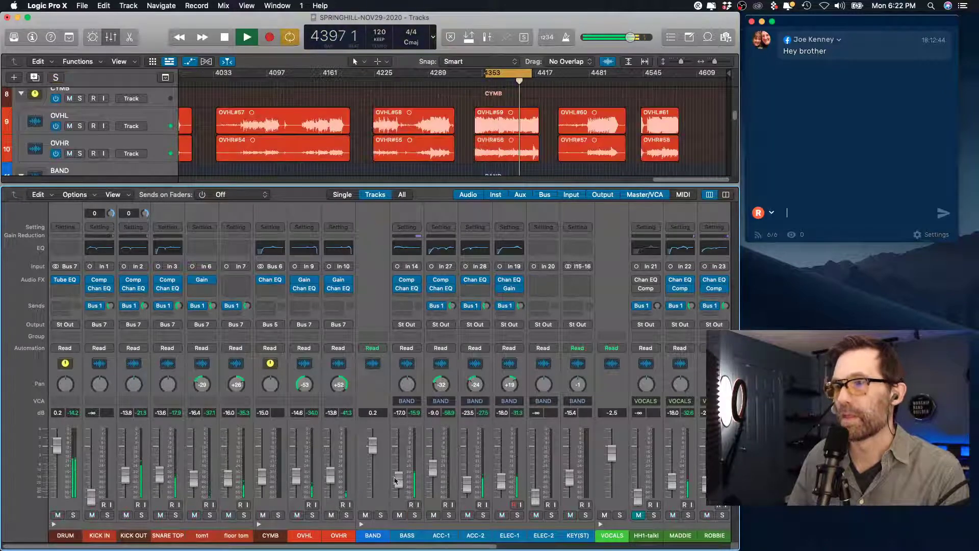
drag(442, 545, 388, 477)
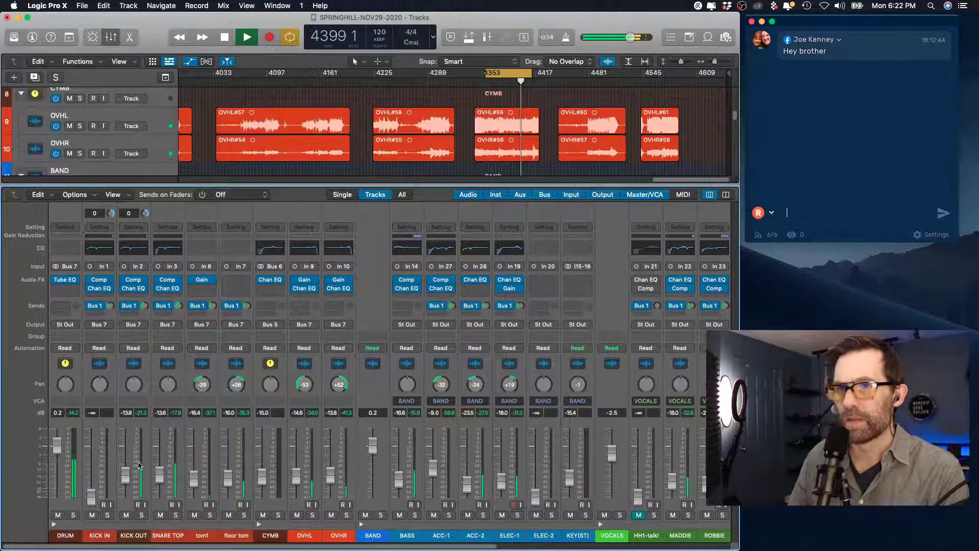
drag(156, 478, 160, 484)
drag(275, 543, 454, 502)
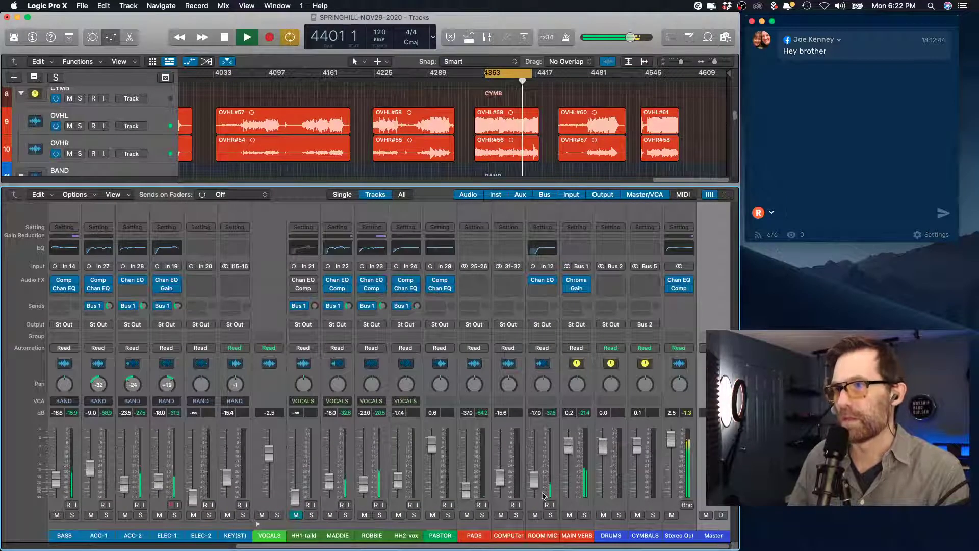
drag(331, 481, 330, 473)
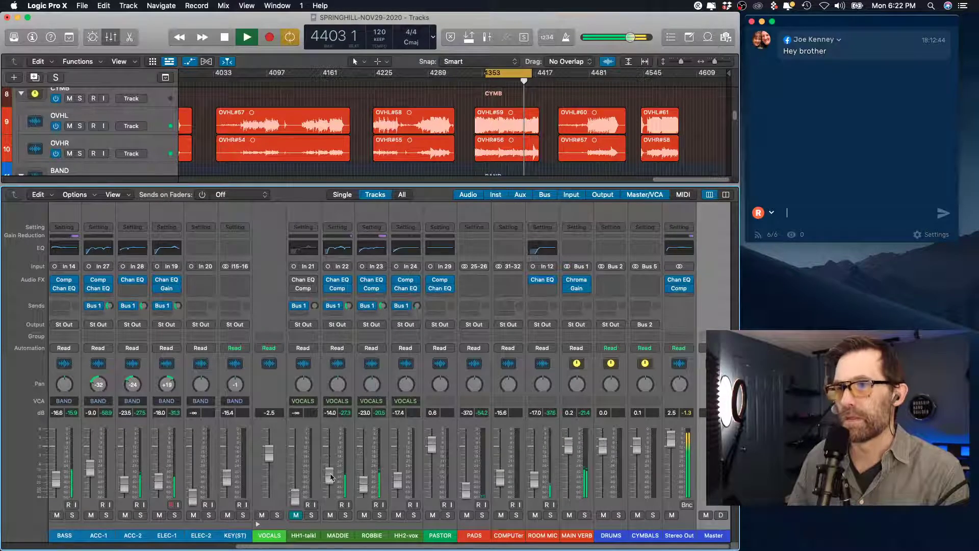
Compare the In 22 and In 23 vocals in alternating solo, and solo HH1-talk at -12.2 dB alongside the In 22 vocal.
click(346, 515)
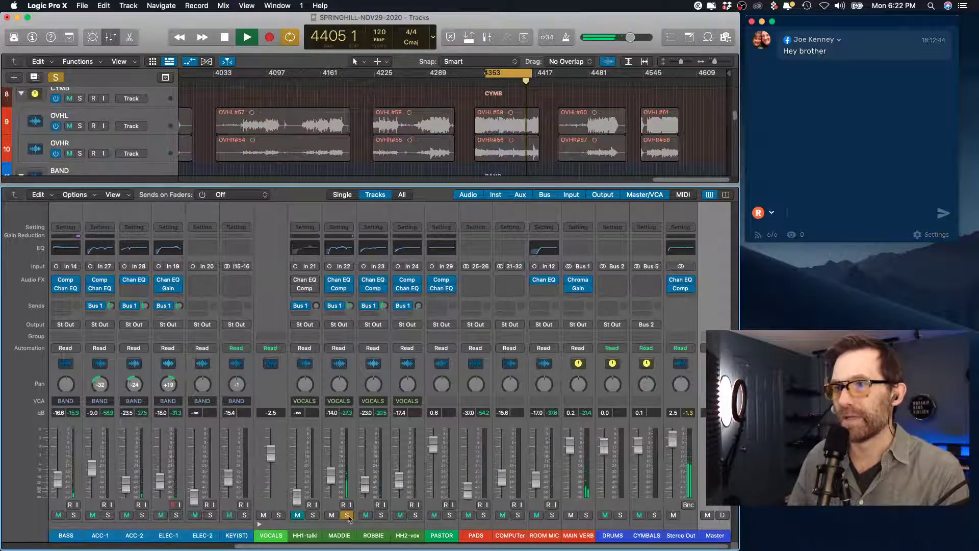
click(381, 515)
click(347, 515)
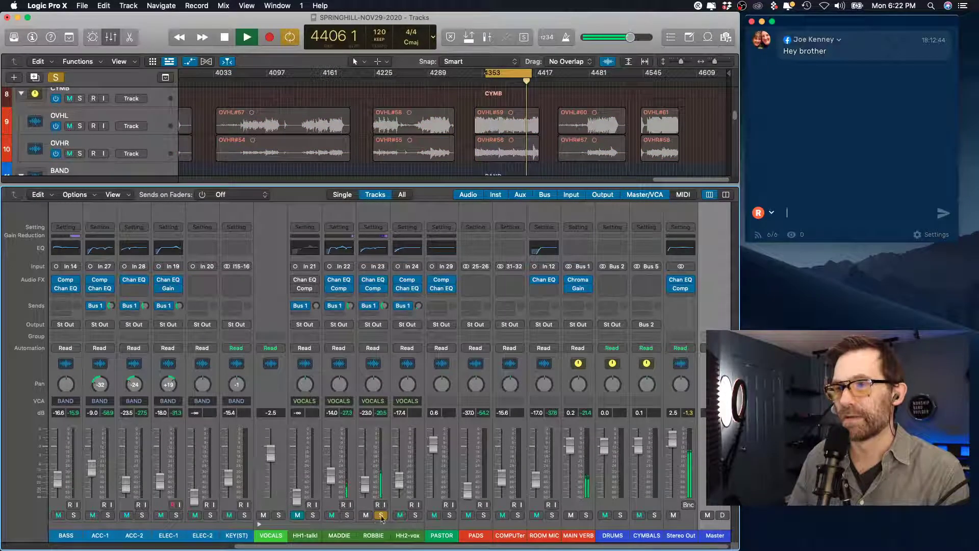
click(381, 515)
click(347, 515)
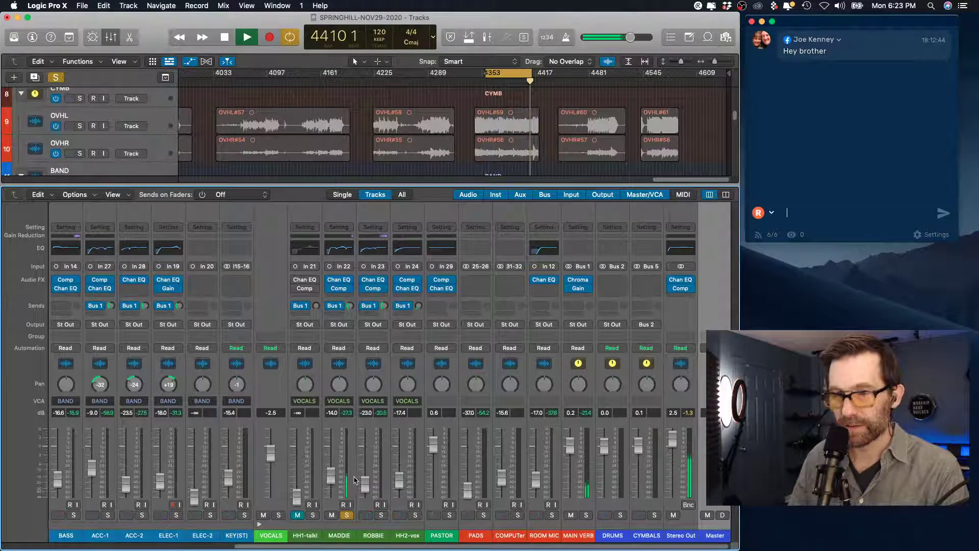
click(313, 516)
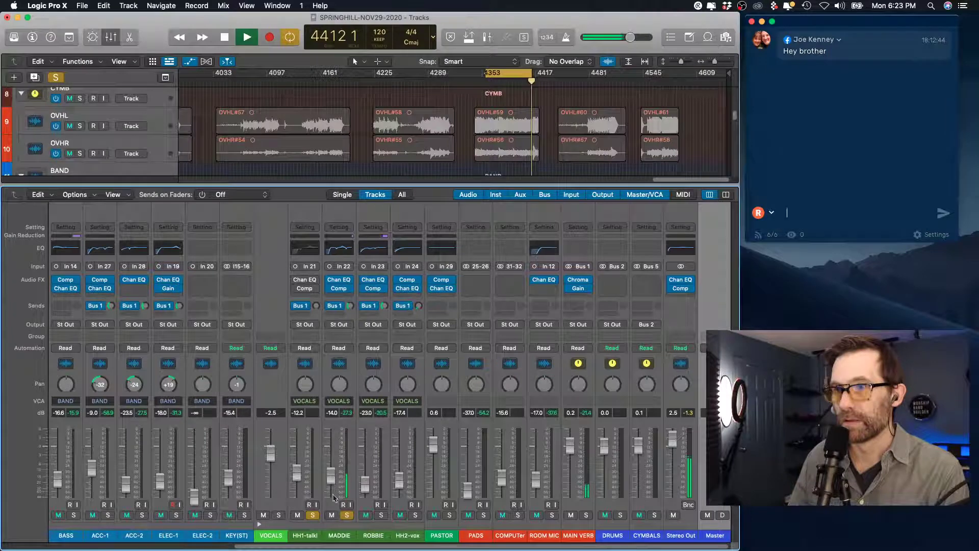
Take HH1-talk out of solo and compare the In 22 and In 23 vocals in solo, together and separately.
click(312, 515)
click(381, 515)
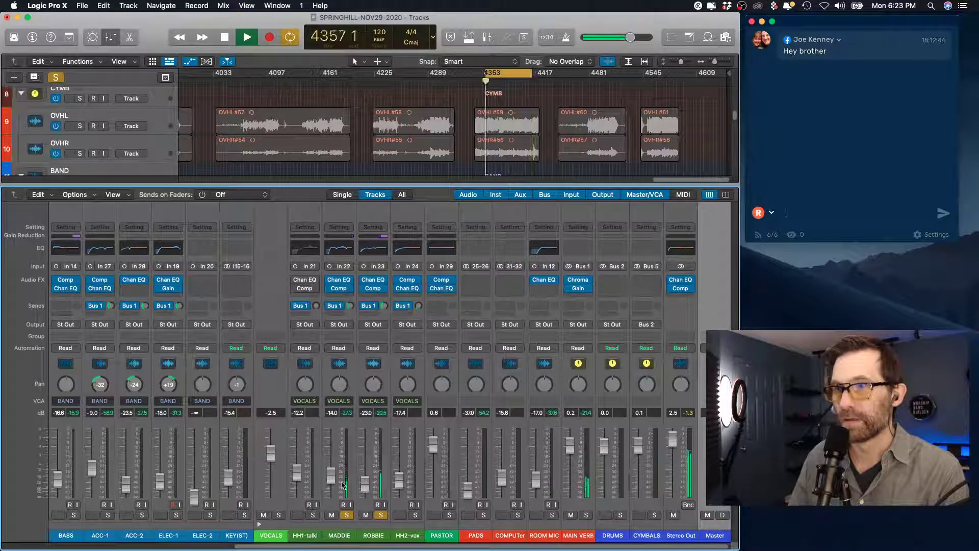
click(382, 516)
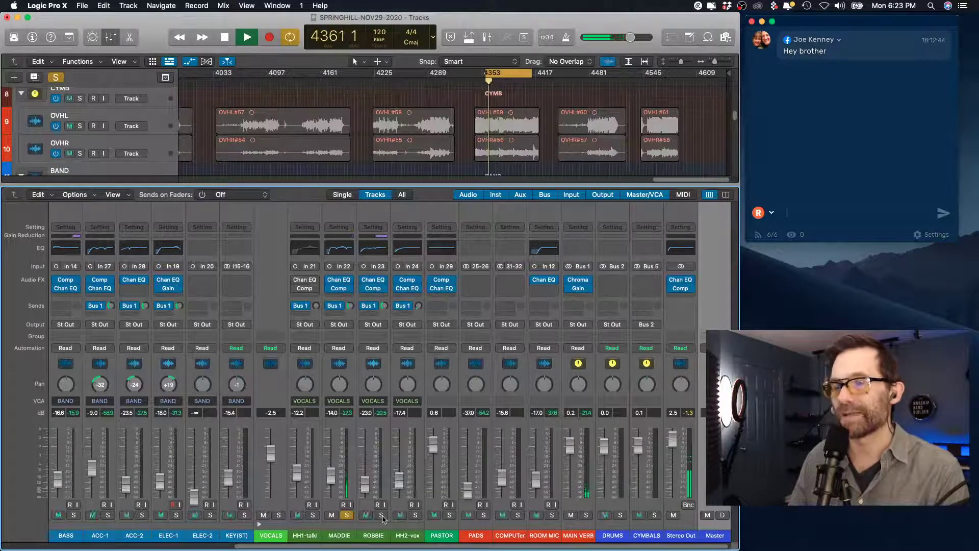
click(347, 515)
click(381, 515)
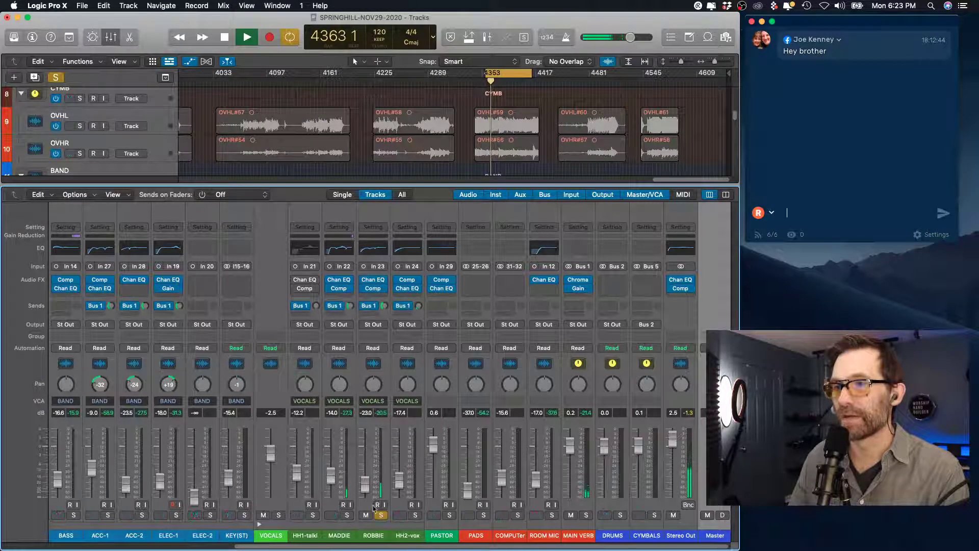
Set the In 23 vocal to -21.0 dB and the In 22 vocal to -18.5, checking each in solo.
click(371, 488)
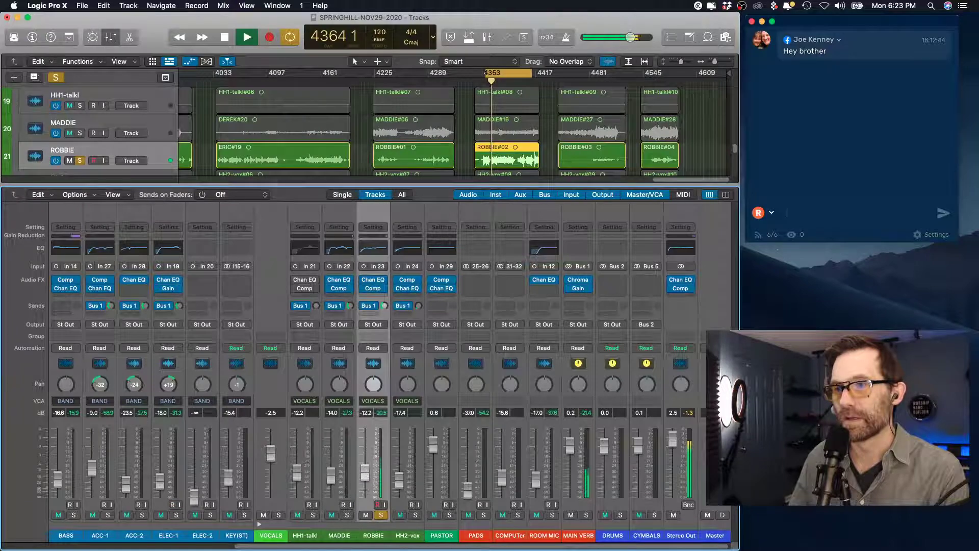
click(381, 515)
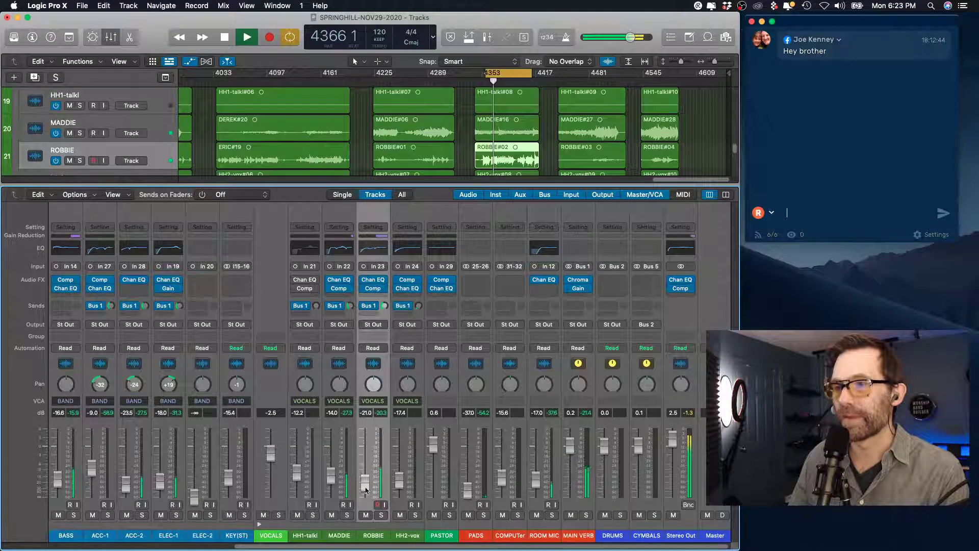
click(346, 515)
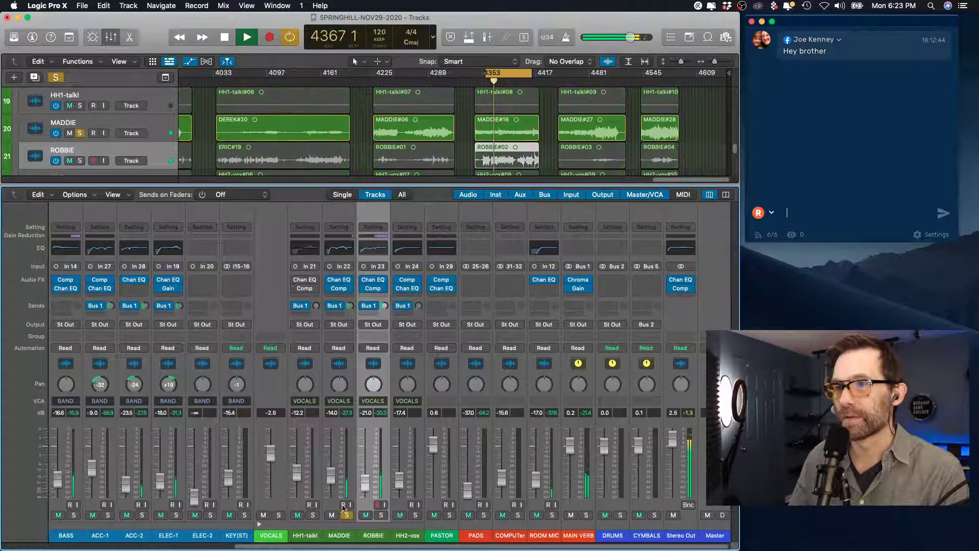
click(347, 515)
mouse_move(331, 475)
mouse_down()
mouse_move(330, 495)
mouse_move(330, 483)
mouse_up()
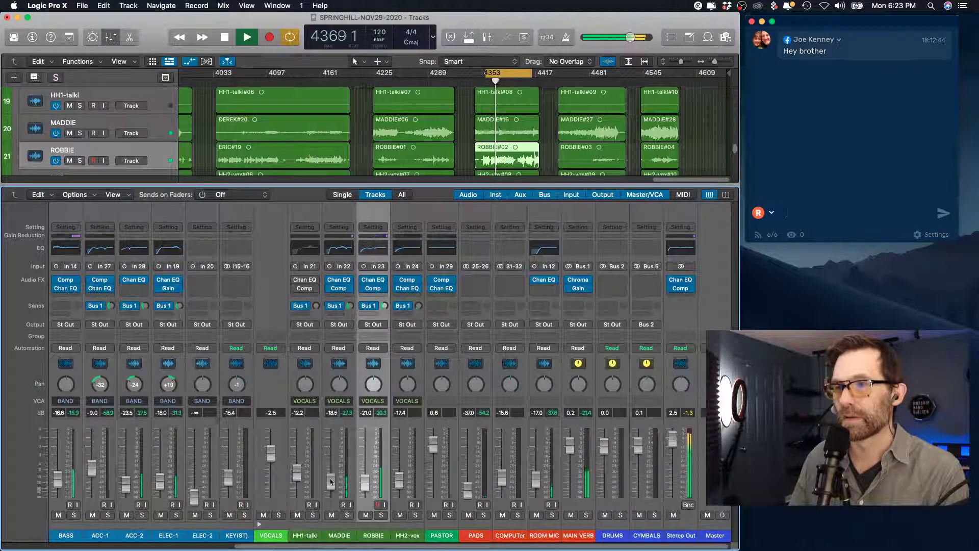
Check ROOM MIC briefly in solo, then set it to -16.0 dB and MAIN VERB to 0.1.
scroll(439, 490, right, 1)
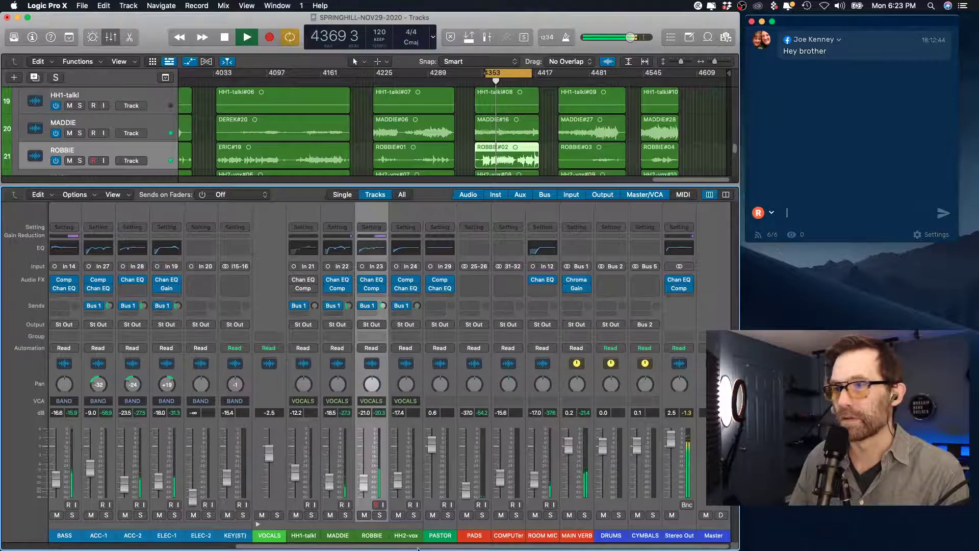
click(551, 515)
click(550, 515)
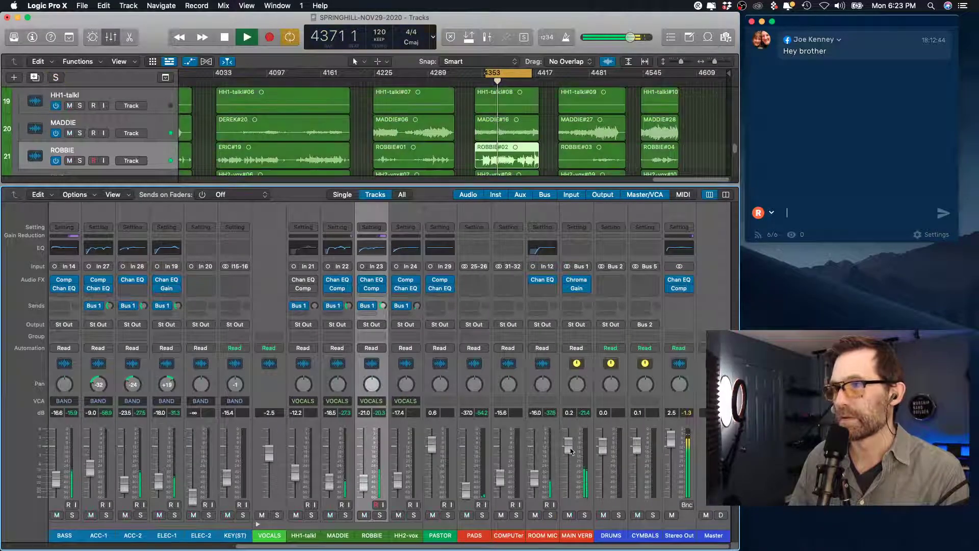
scroll(617, 548, left, 10)
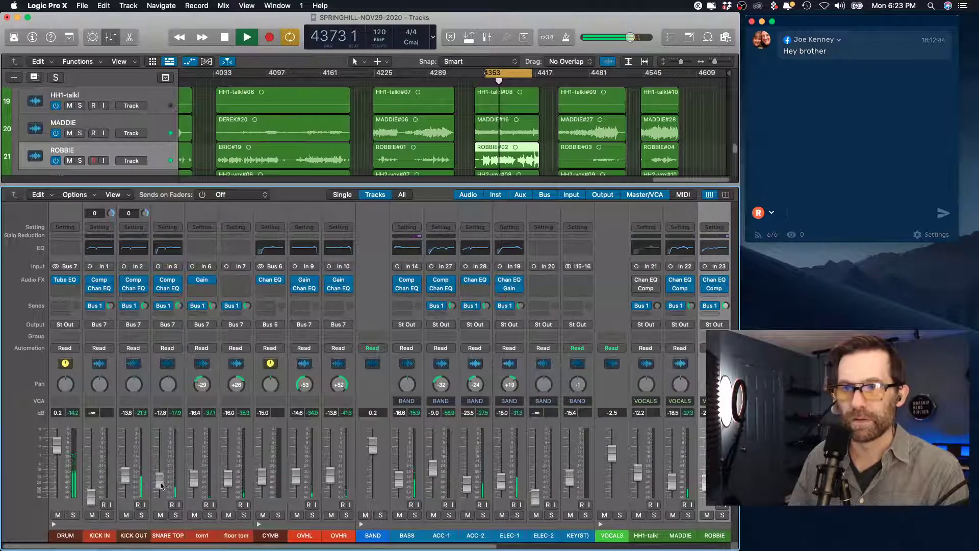
Lower the In 23 vocal to -22.5 dB, KICK OUT to -16.6, OVHL to -18.0 and OVHR to -17.8.
scroll(443, 502, right, 10)
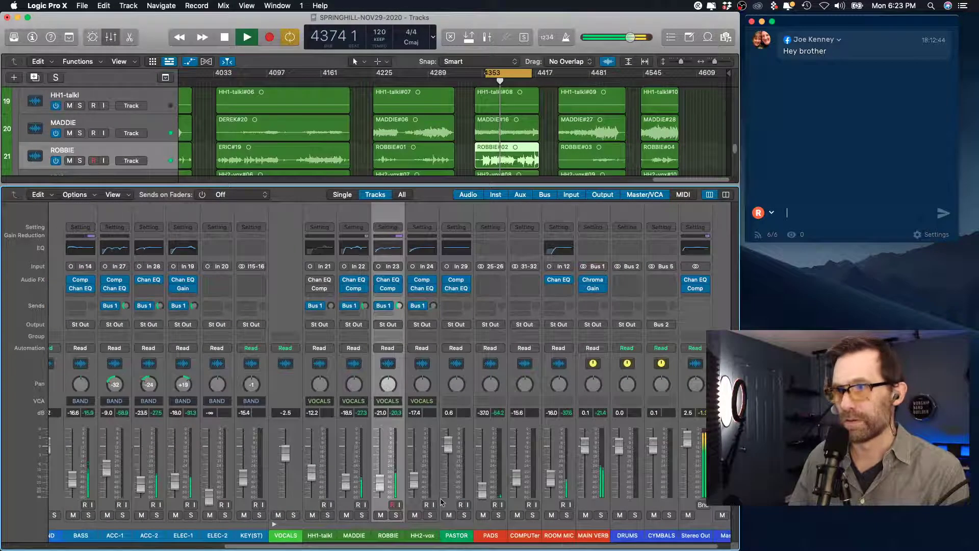
scroll(398, 543, left, 10)
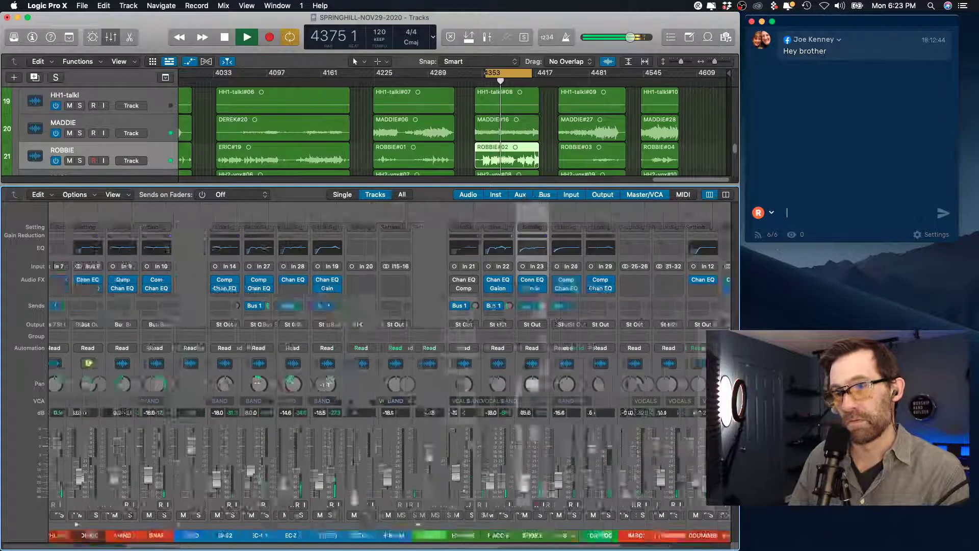
scroll(130, 490, up, 5)
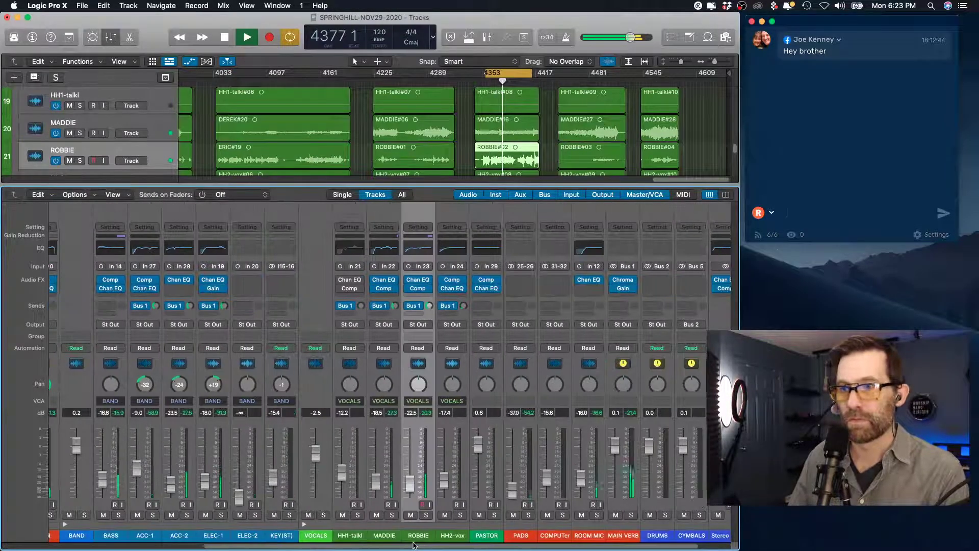
click(341, 481)
scroll(341, 480, down, 5)
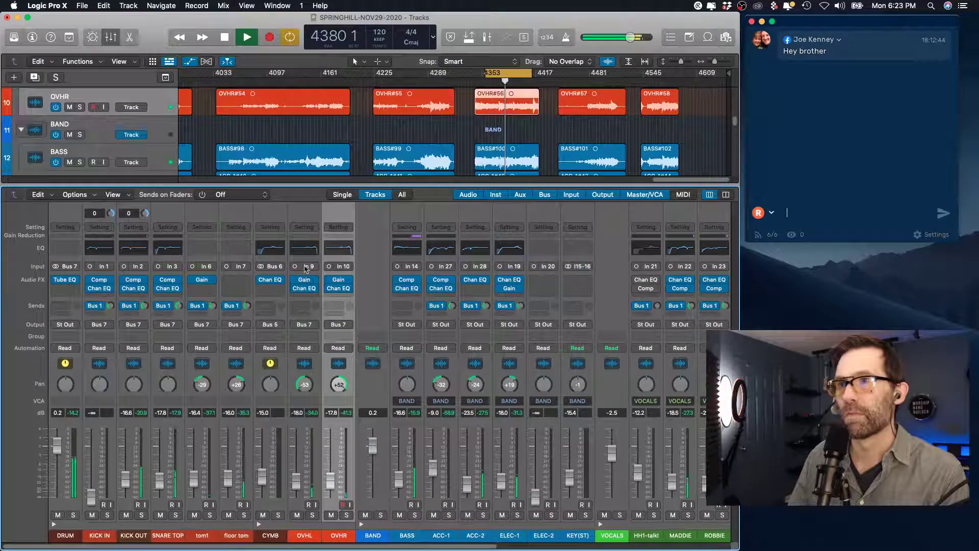
Route the outputs of the OVHL and OVHR channels to Bus 6 (CYMB).
click(306, 325)
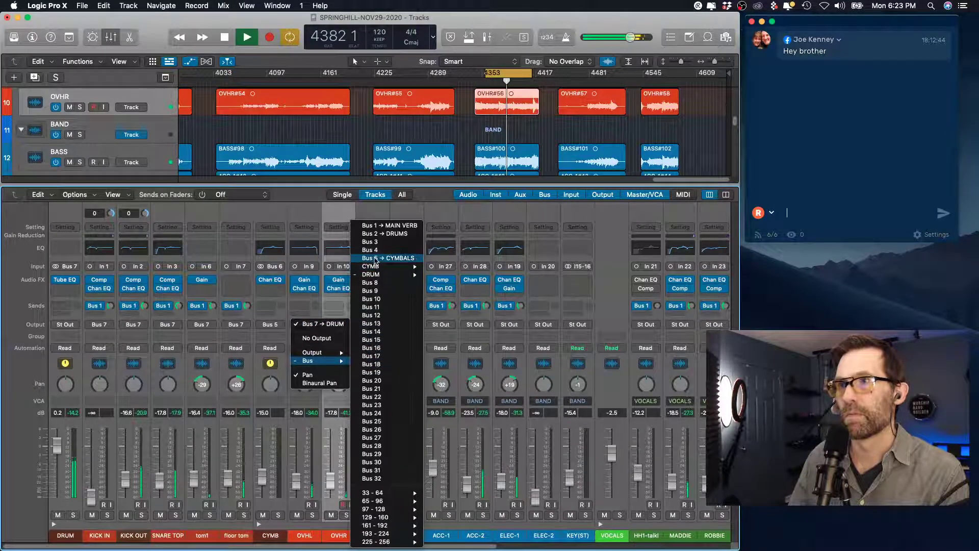
click(377, 262)
click(338, 324)
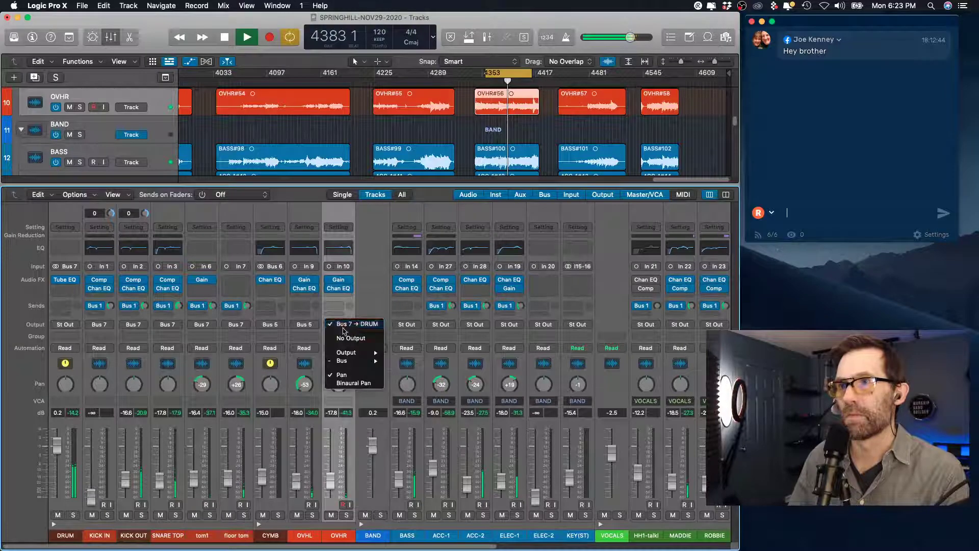
mouse_move(351, 361)
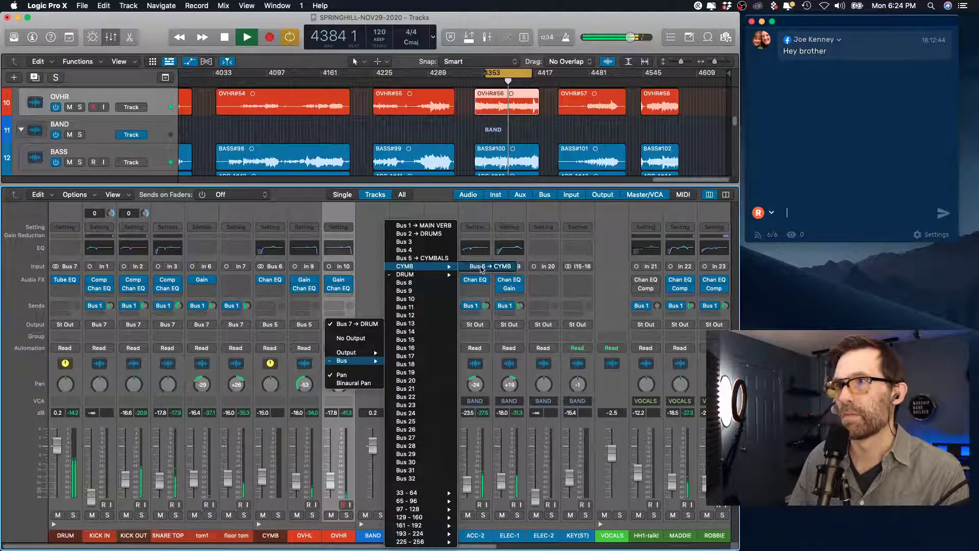
click(484, 270)
click(307, 324)
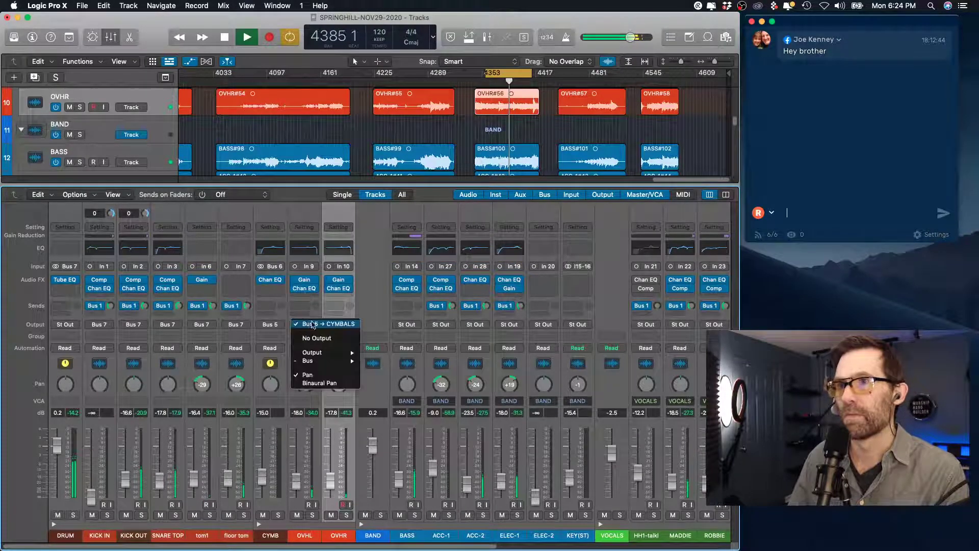
mouse_move(331, 360)
mouse_move(382, 269)
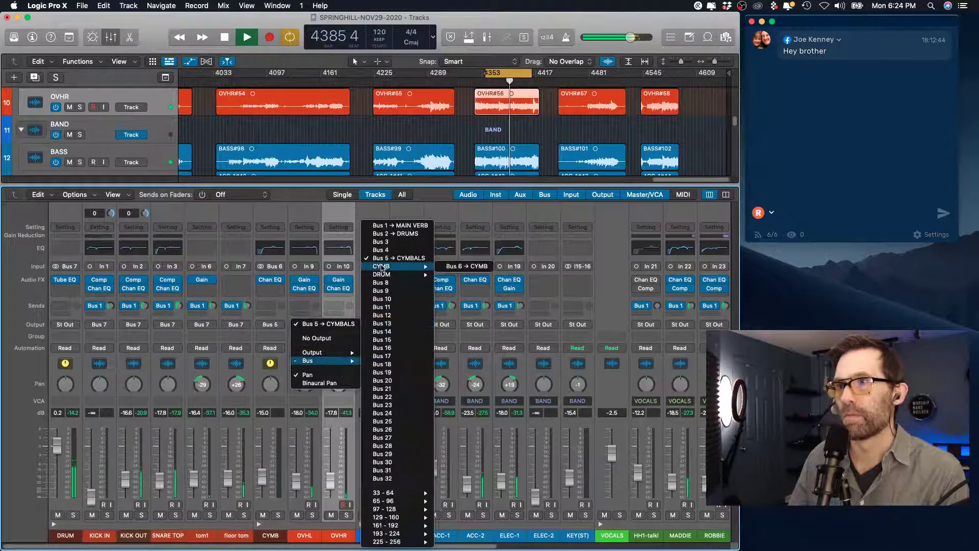
click(467, 266)
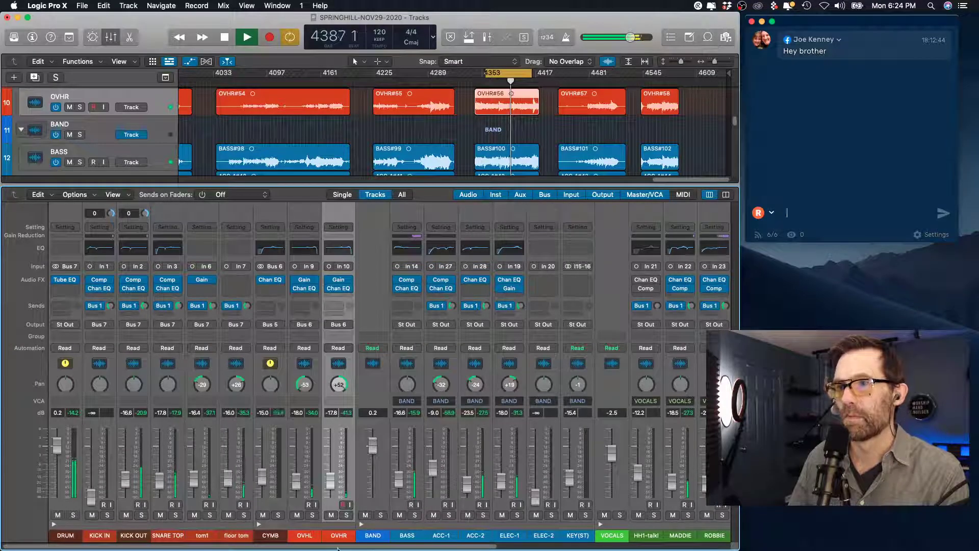
Raise OVHL to -0.5 dB and OVHR to 1.7, and solo the CYMBALS aux to check the overhead signal.
drag(330, 479, 331, 449)
drag(296, 480, 331, 482)
drag(296, 451, 334, 487)
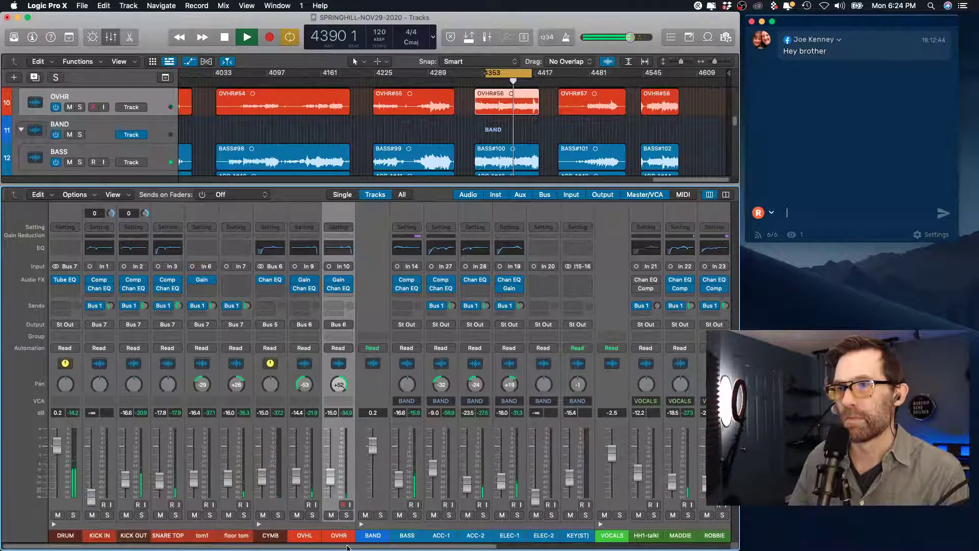
drag(346, 547, 649, 544)
click(652, 515)
drag(618, 547, 386, 547)
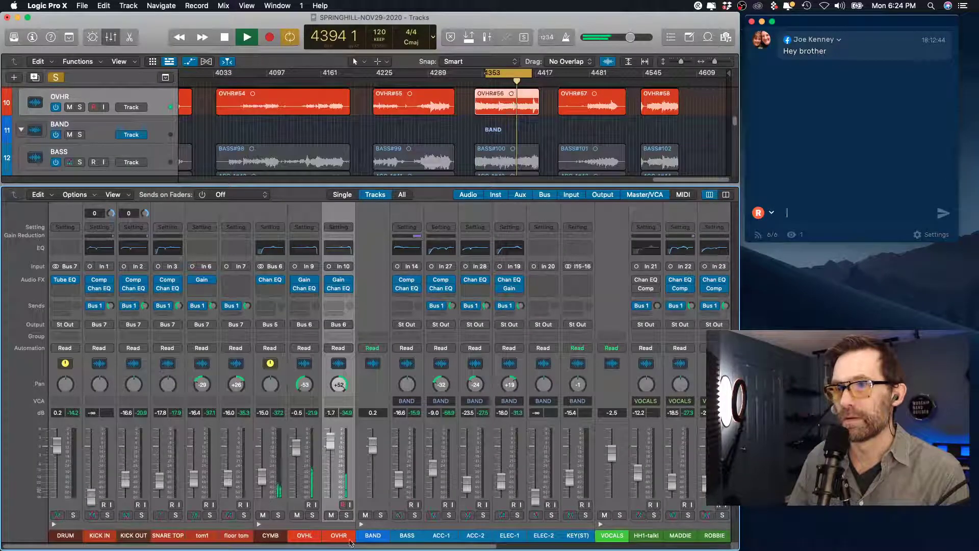
scroll(694, 533, right, 10)
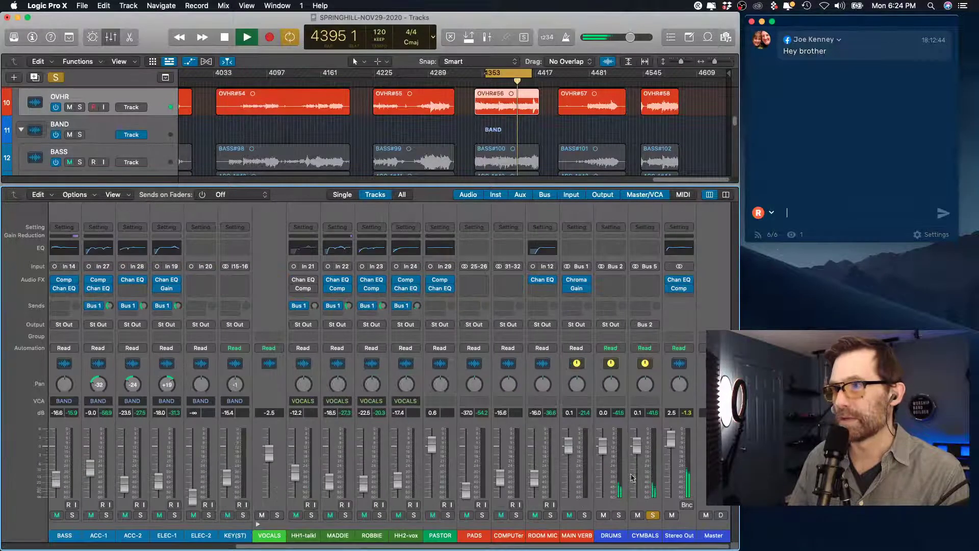
Set the CYMBALS aux input to Bus 6, then lower OVHL to -6.0 dB and OVHR to -4.7.
click(649, 266)
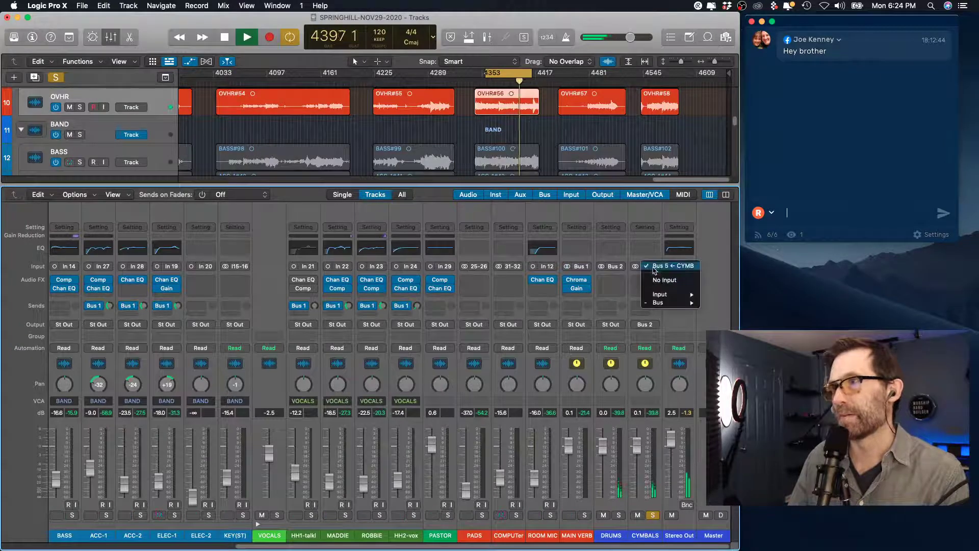
mouse_move(666, 305)
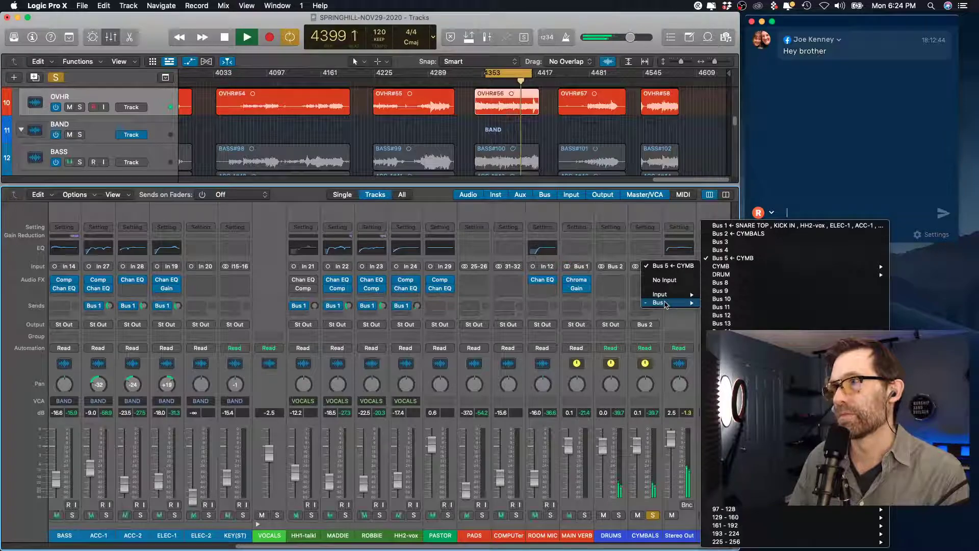
mouse_move(722, 266)
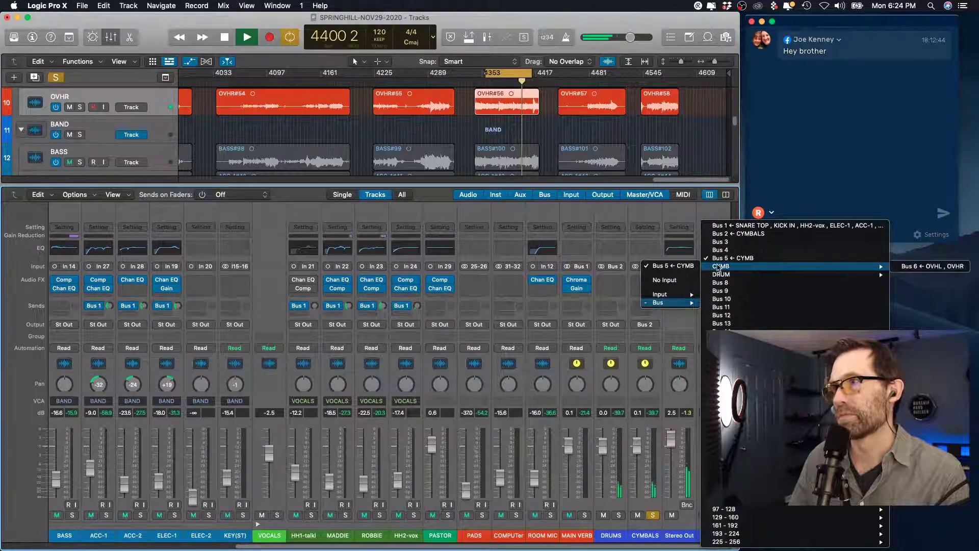
click(947, 266)
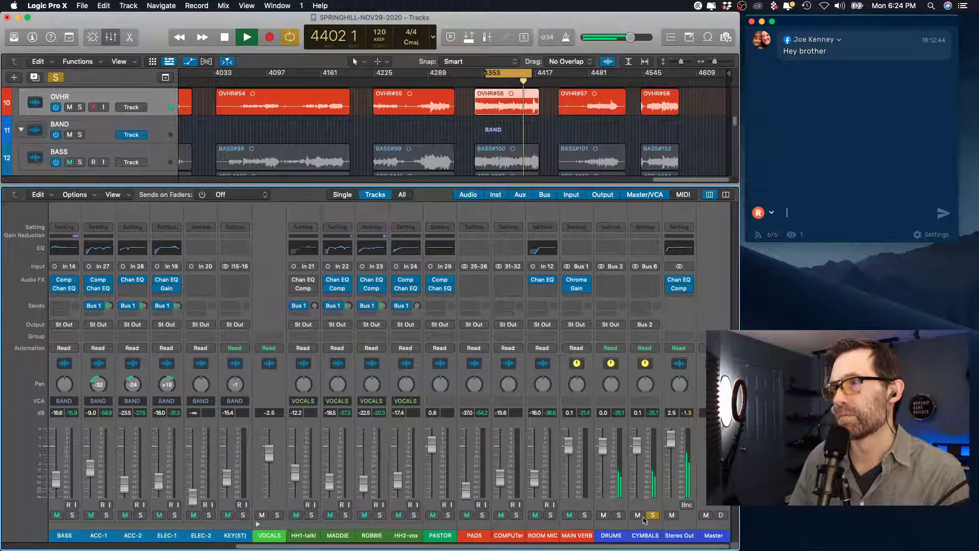
scroll(286, 511, left, 10)
mouse_move(330, 443)
mouse_down()
mouse_move(296, 458)
mouse_move(330, 460)
mouse_up()
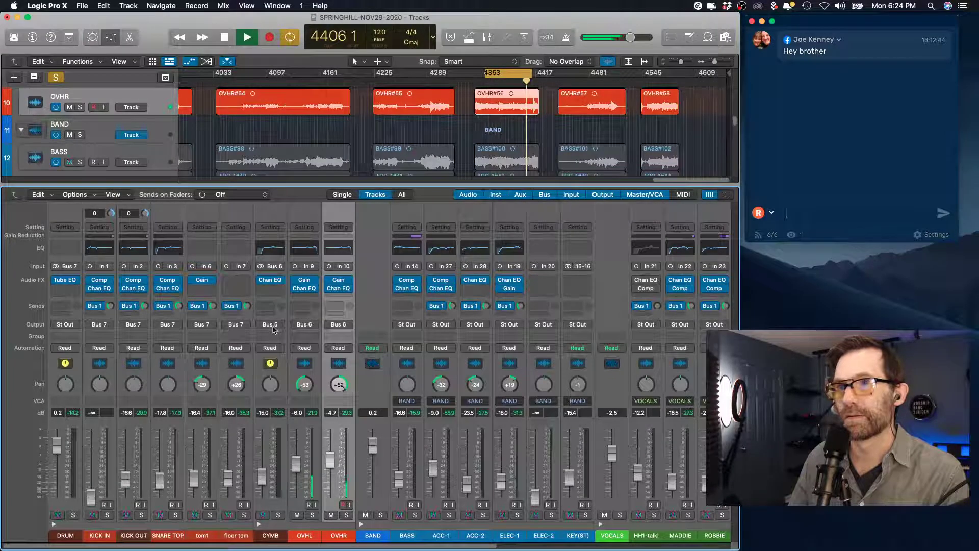
Route the output of the CYMB channel to Bus 7 (DRUM).
click(274, 328)
mouse_move(288, 364)
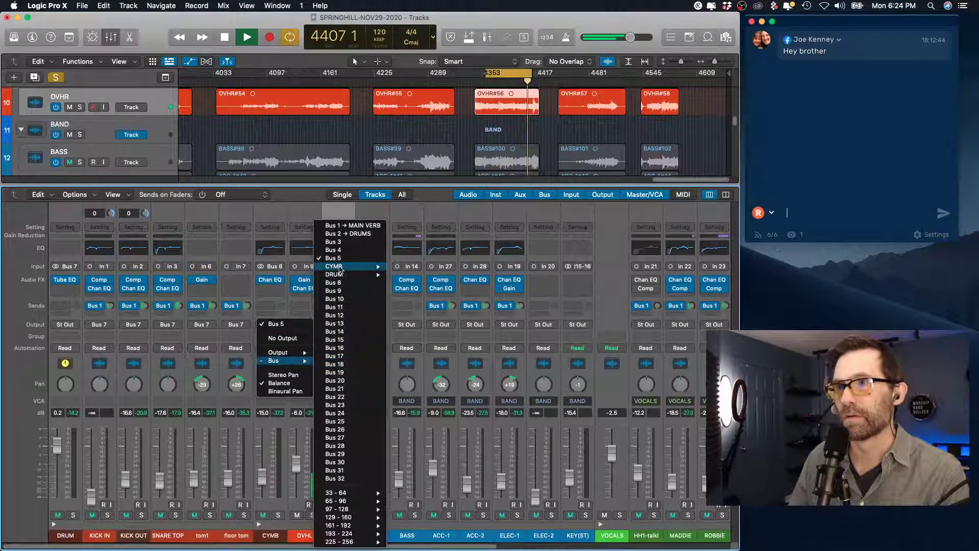
mouse_move(346, 276)
click(414, 275)
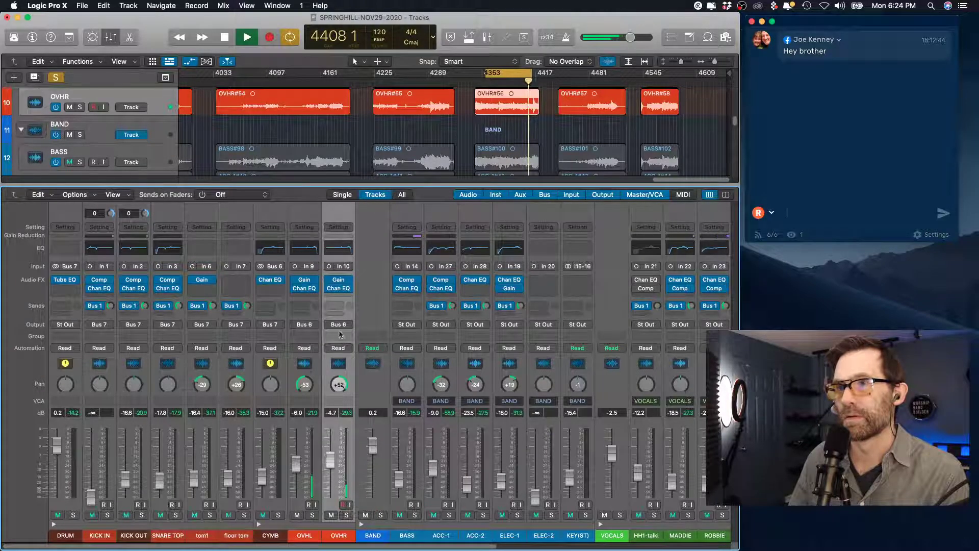
Change the output of the CYMB channel to Bus 6 (CYMB).
click(274, 324)
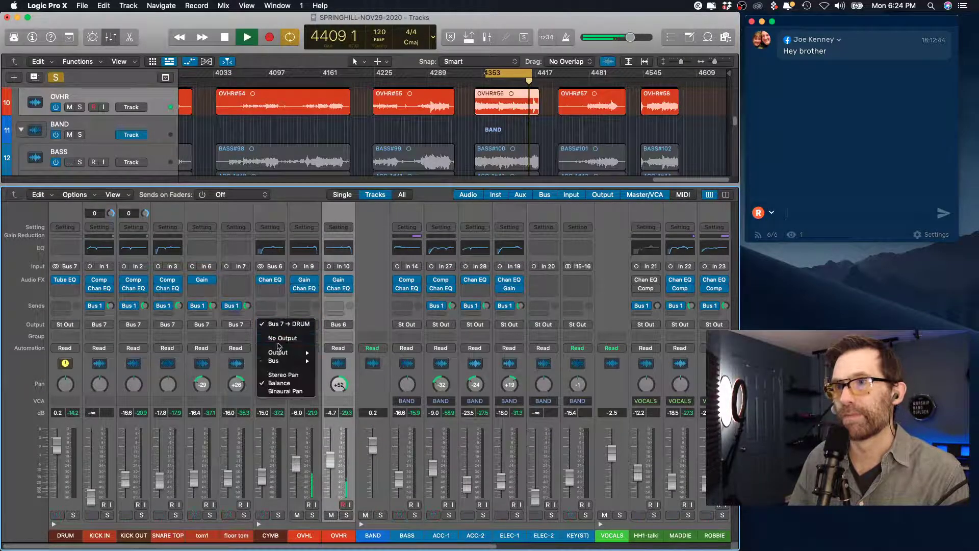
mouse_move(294, 363)
mouse_move(337, 267)
click(423, 266)
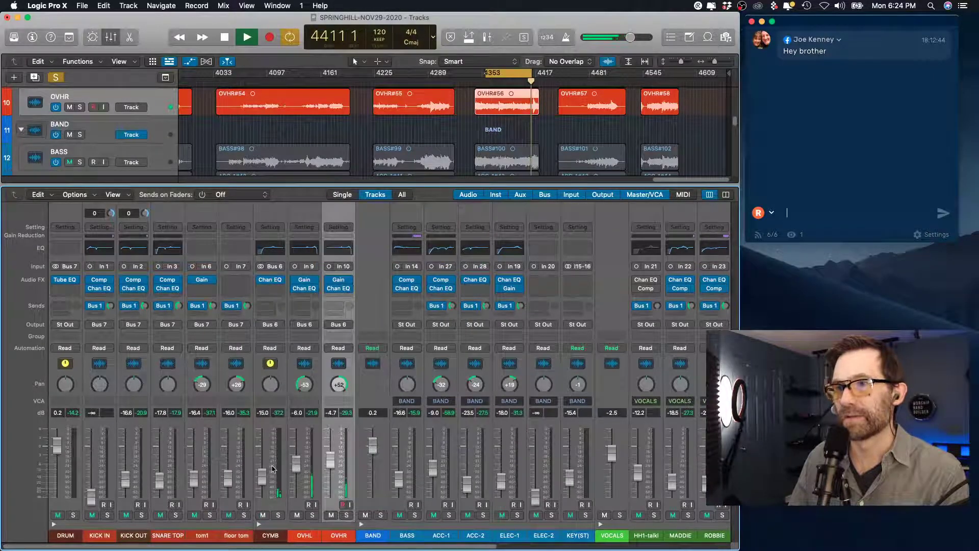
Set OVHL to -14.2 dB, OVHR to -14.0 and CYMB to -13.8, and take the CYMBALS aux out of solo.
drag(297, 463, 330, 481)
mouse_move(262, 479)
mouse_down()
mouse_move(262, 461)
mouse_move(263, 496)
mouse_move(262, 461)
mouse_move(262, 478)
mouse_up()
drag(303, 546, 540, 547)
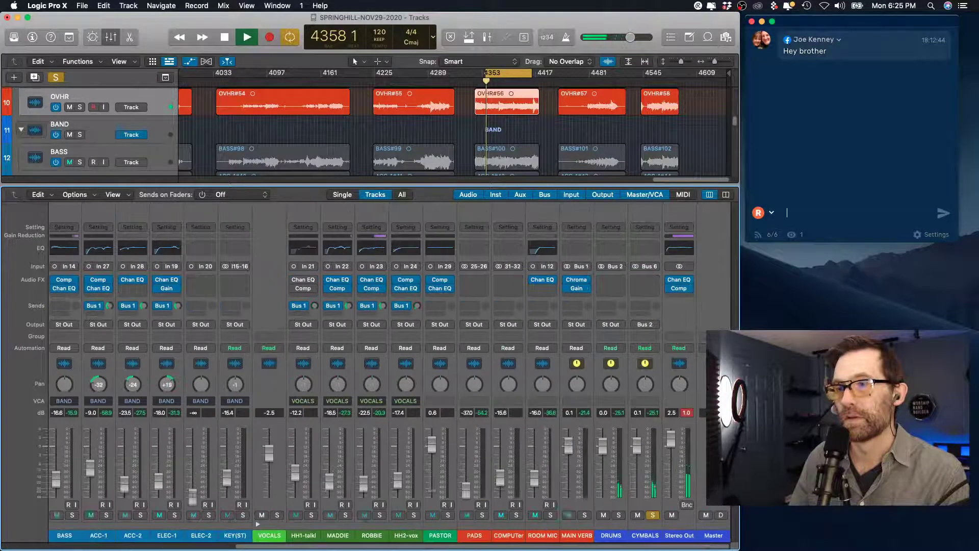
drag(649, 546, 411, 546)
drag(288, 480, 264, 475)
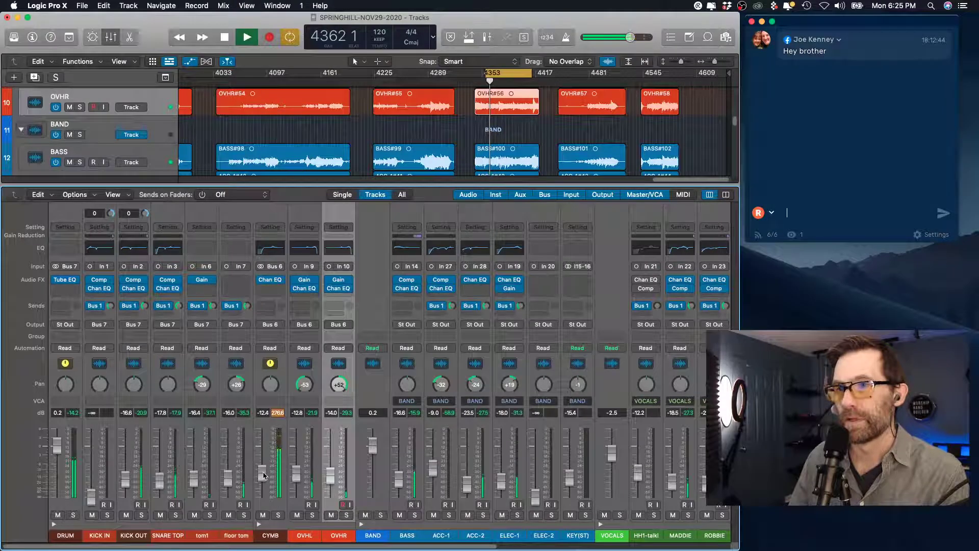
drag(265, 481, 269, 476)
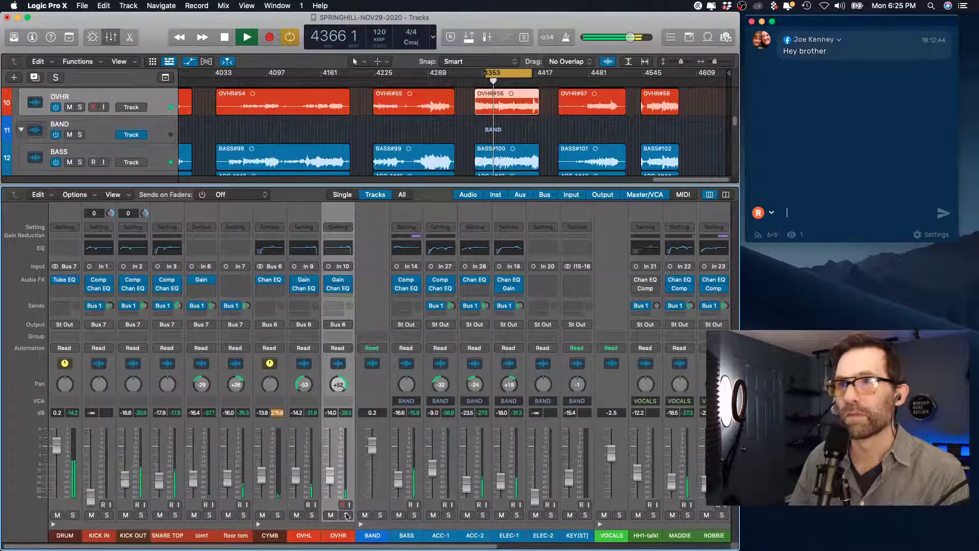
Set the input of the CYMBALS aux to Bus 5.
drag(376, 548, 612, 547)
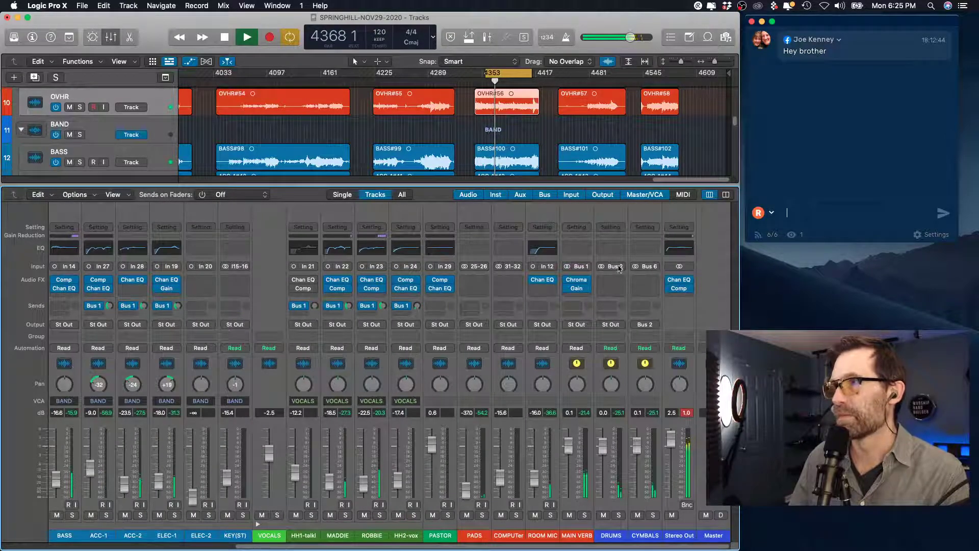
click(643, 266)
mouse_move(703, 302)
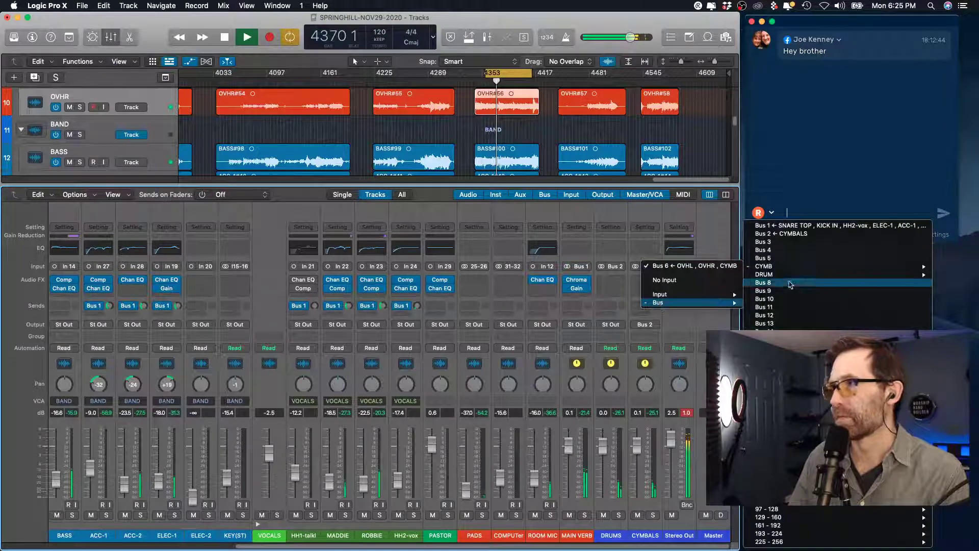
click(775, 258)
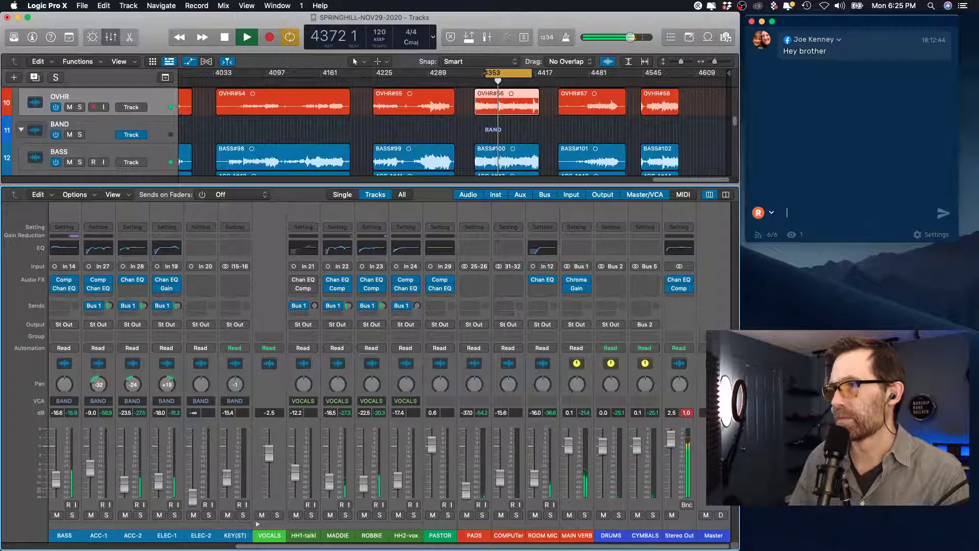
scroll(273, 421, left, 10)
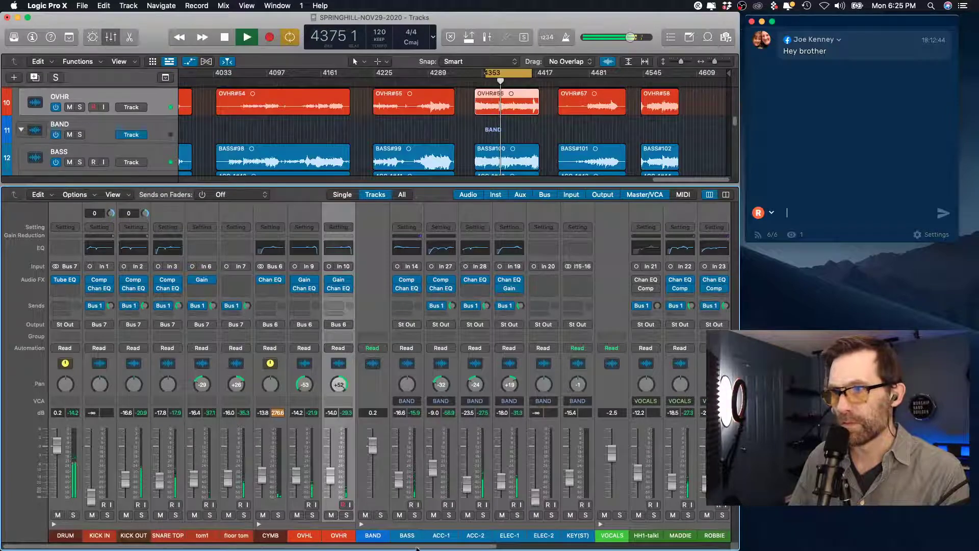
Stop playback, then collapse and re-expand the CYMB track stack to check which channels it contains.
drag(415, 546, 421, 545)
key(space)
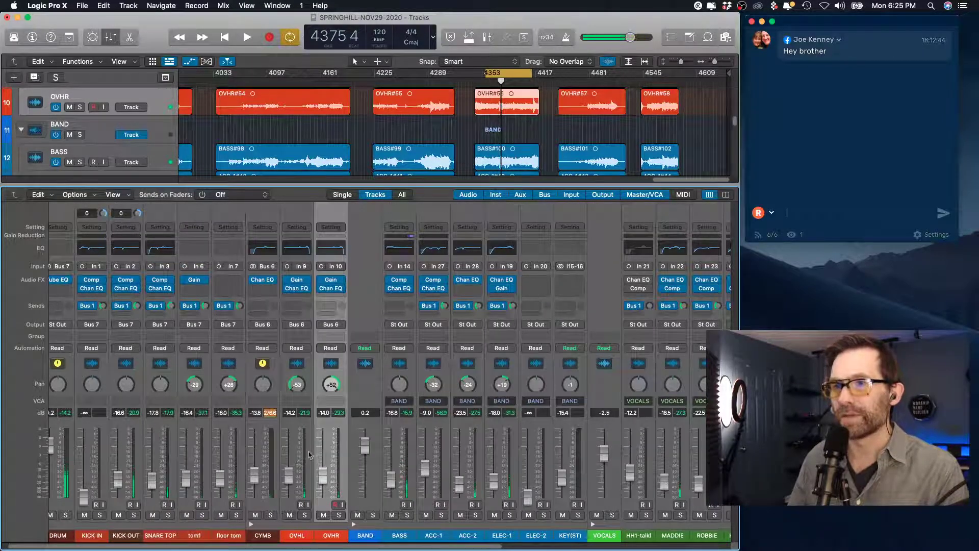
click(271, 515)
click(270, 515)
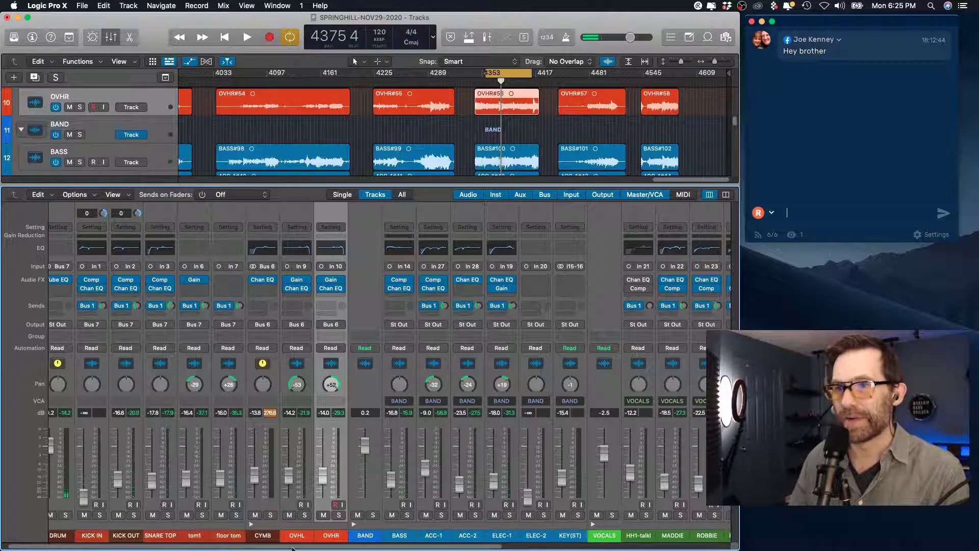
scroll(292, 546, left, 2)
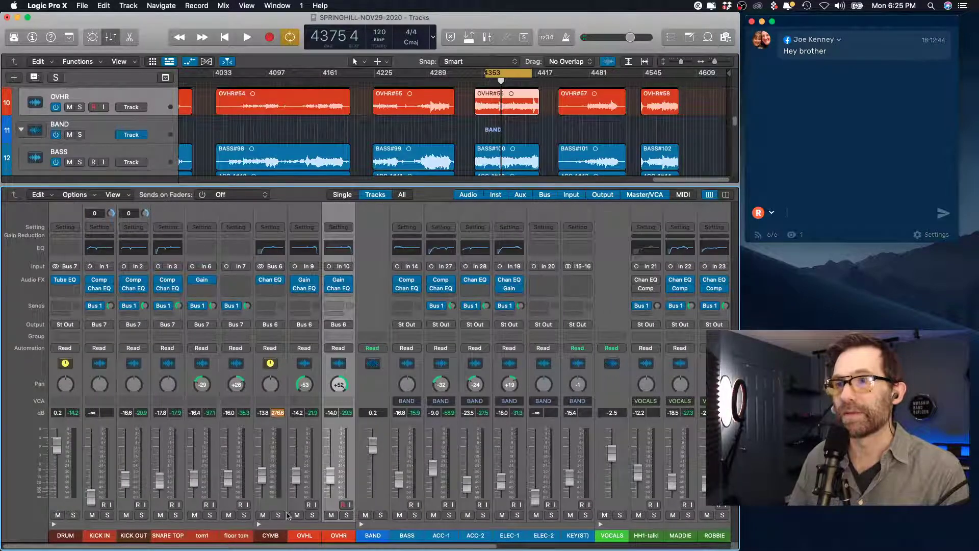
click(259, 524)
click(259, 524)
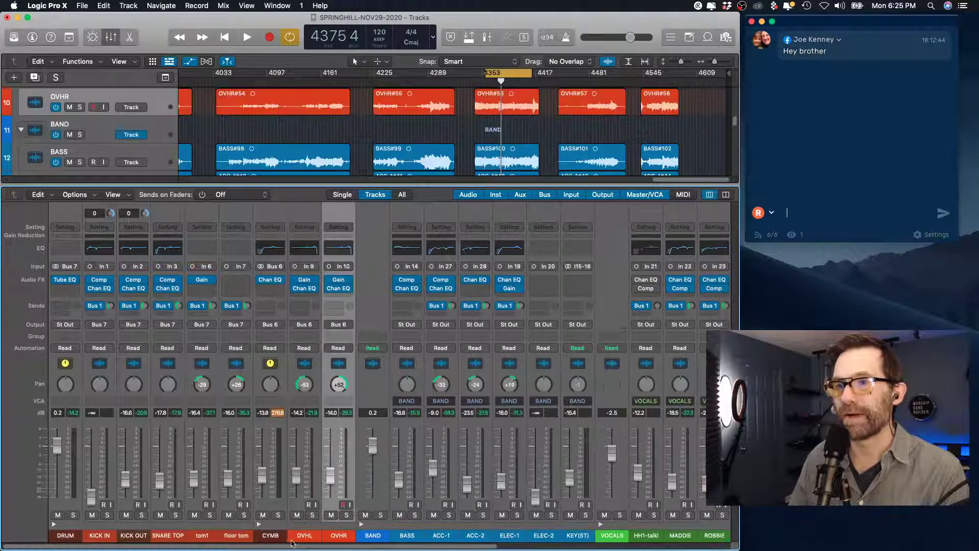
click(259, 524)
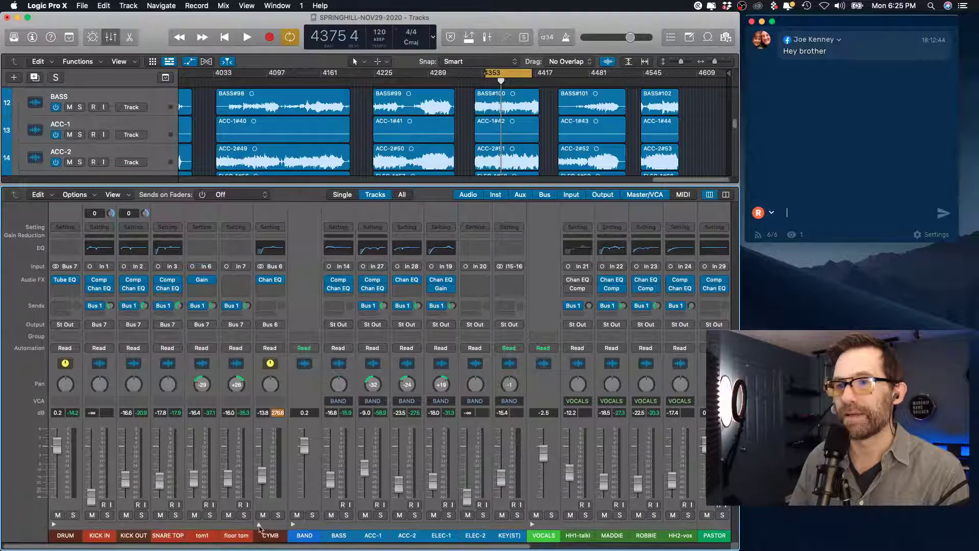
click(259, 524)
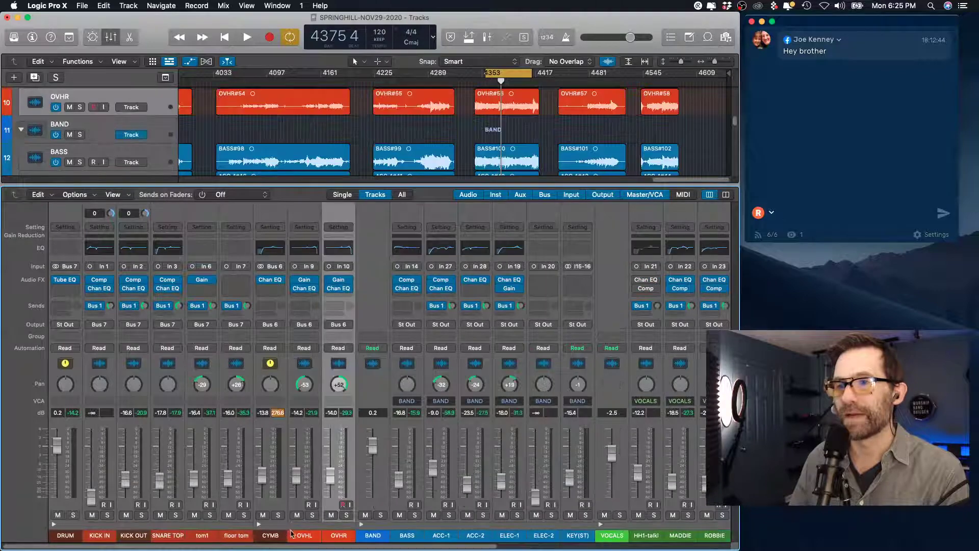
click(259, 524)
click(259, 524)
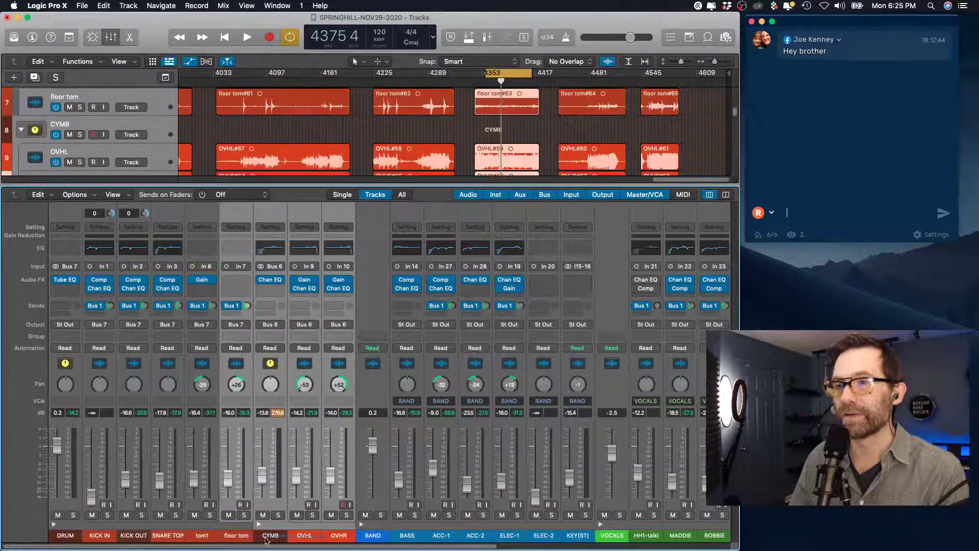
Select the channels from DRUM through OVHR and flatten the DRUM and CYMB track stacks.
right_click(72, 539)
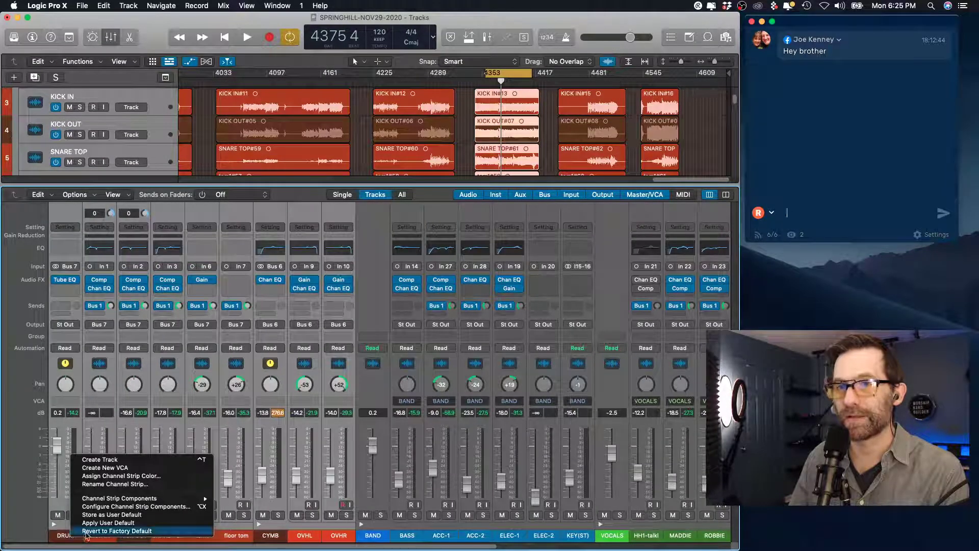
click(337, 540)
drag(337, 539, 59, 540)
right_click(60, 539)
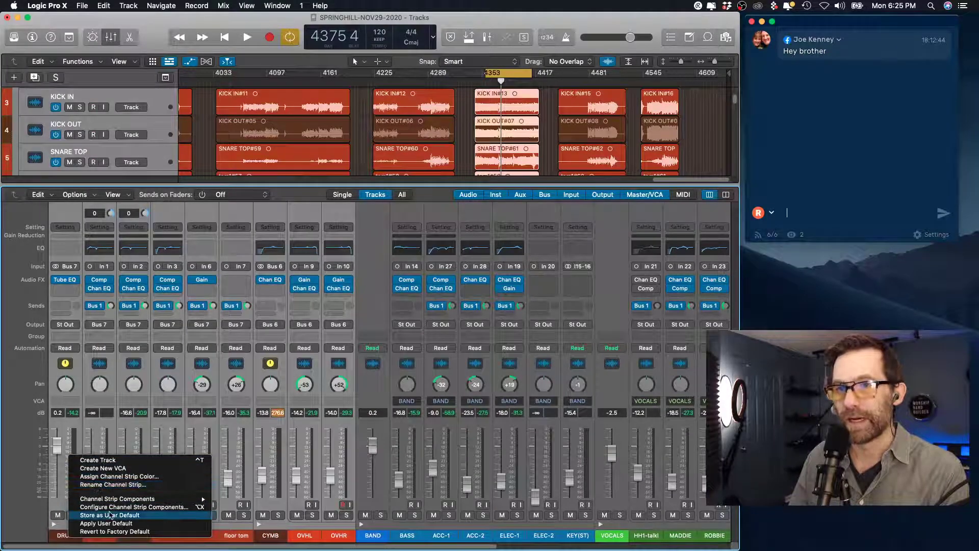
mouse_move(184, 501)
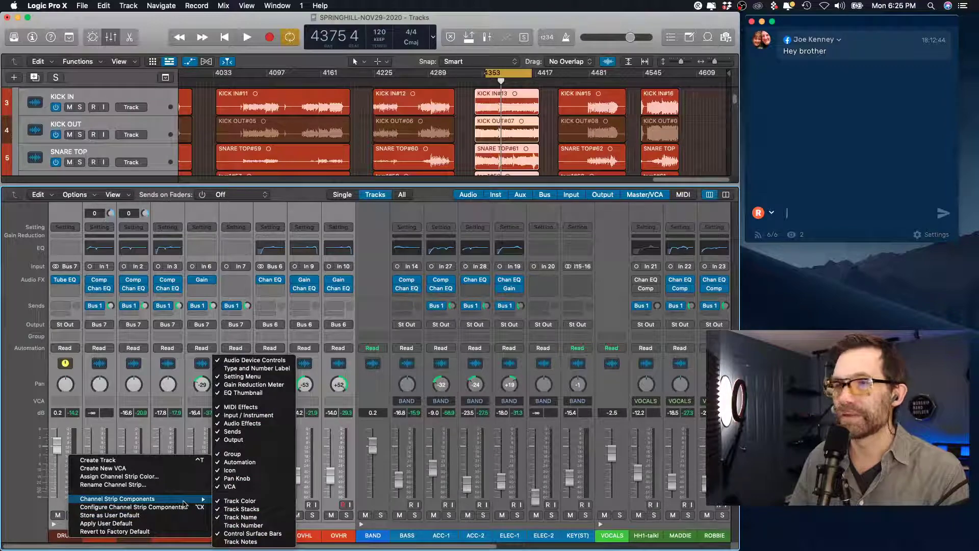
click(340, 539)
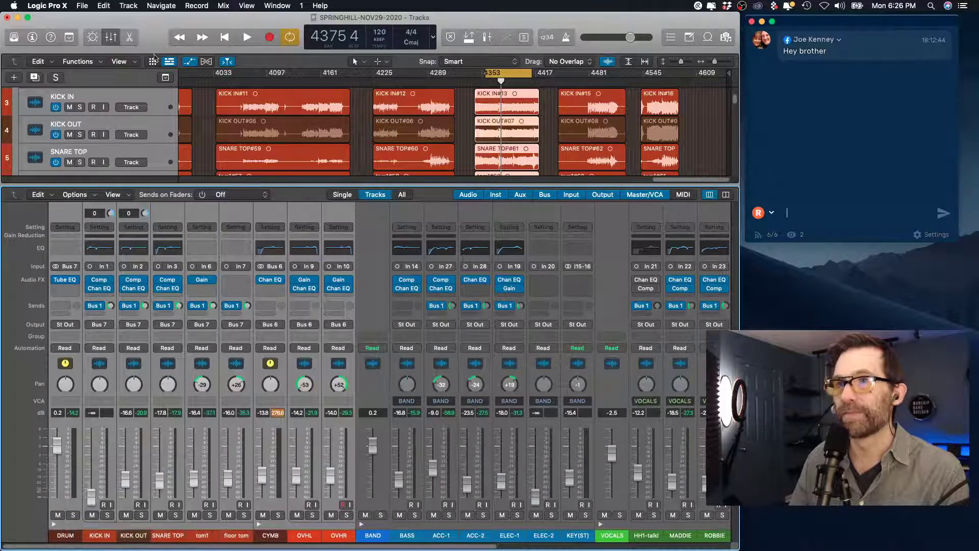
click(129, 5)
click(153, 127)
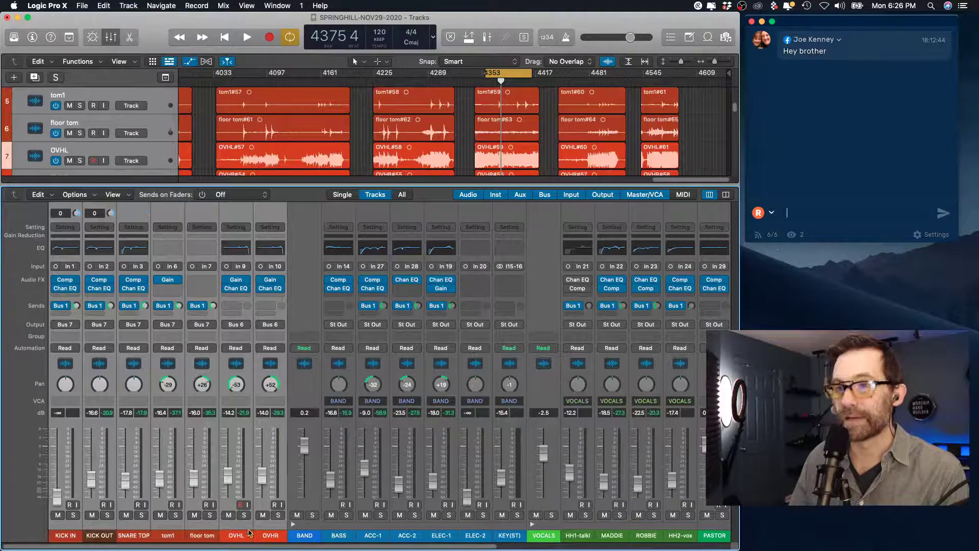
Delete the CYMB aux channel despite its active bus routing.
drag(255, 547, 572, 548)
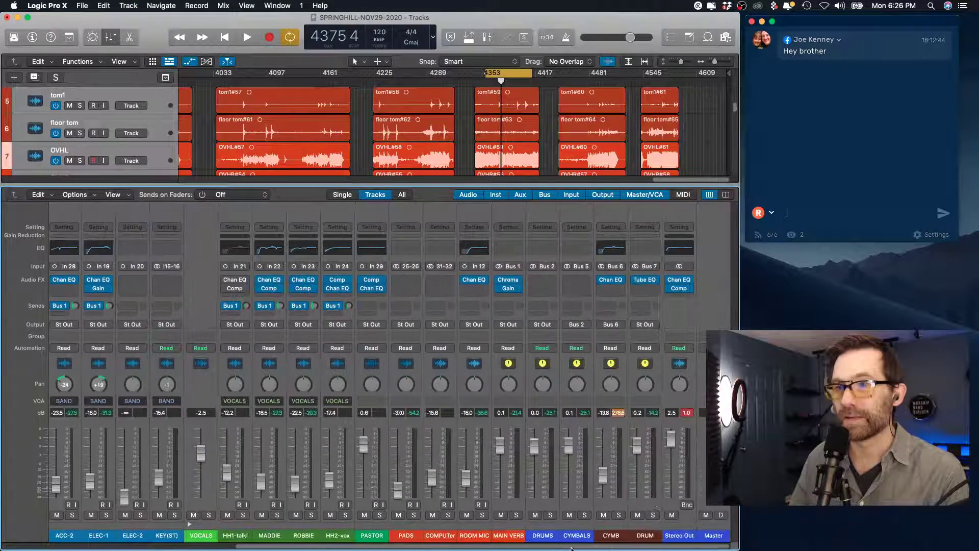
click(644, 536)
click(617, 536)
click(643, 538)
click(618, 536)
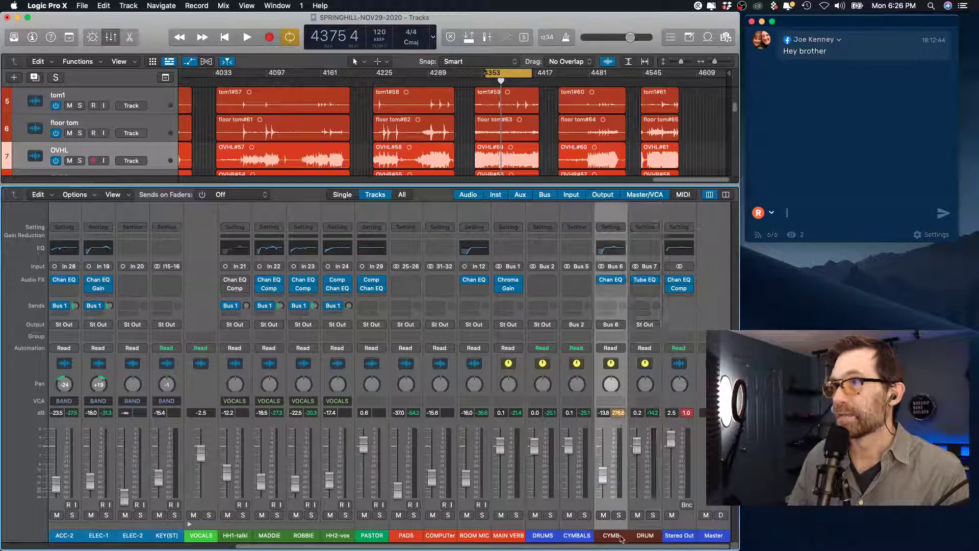
right_click(619, 538)
click(613, 538)
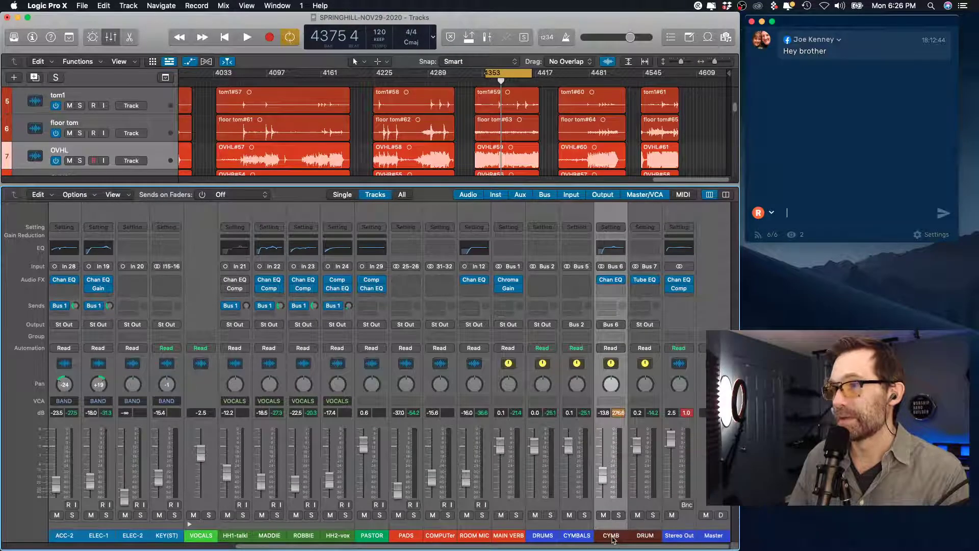
key(Delete)
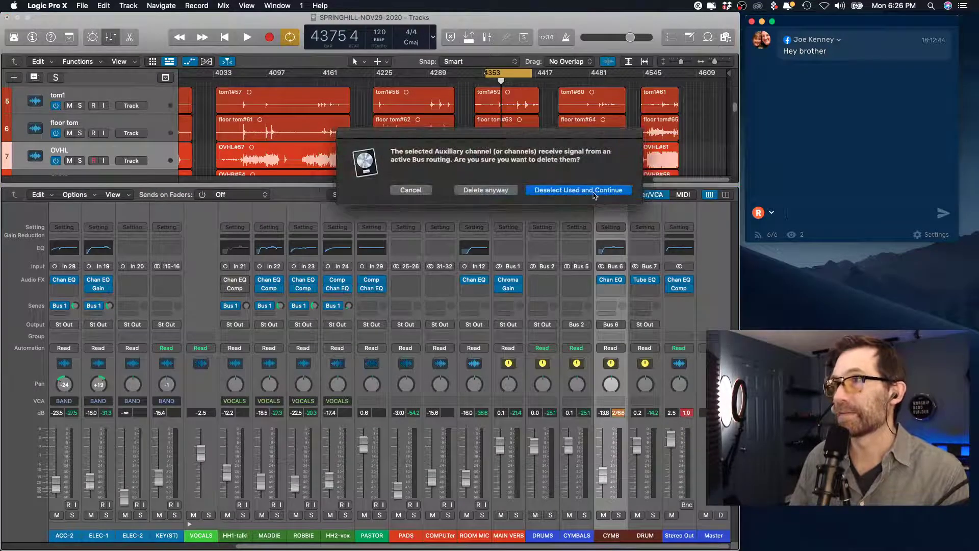
click(493, 191)
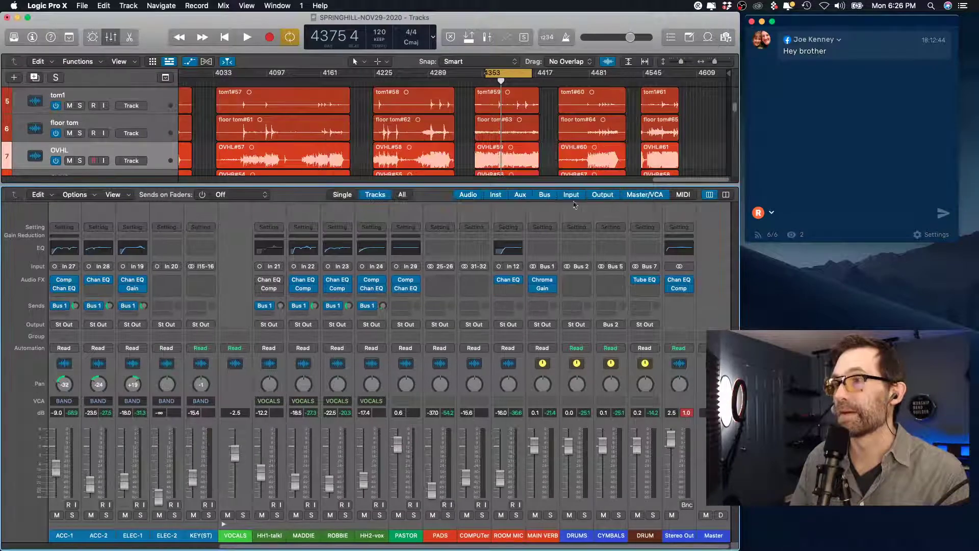
Group the channels from KICK IN through OVHR into a new folder stack.
click(691, 538)
drag(684, 547, 438, 548)
drag(69, 538, 261, 546)
right_click(272, 535)
click(270, 534)
click(161, 6)
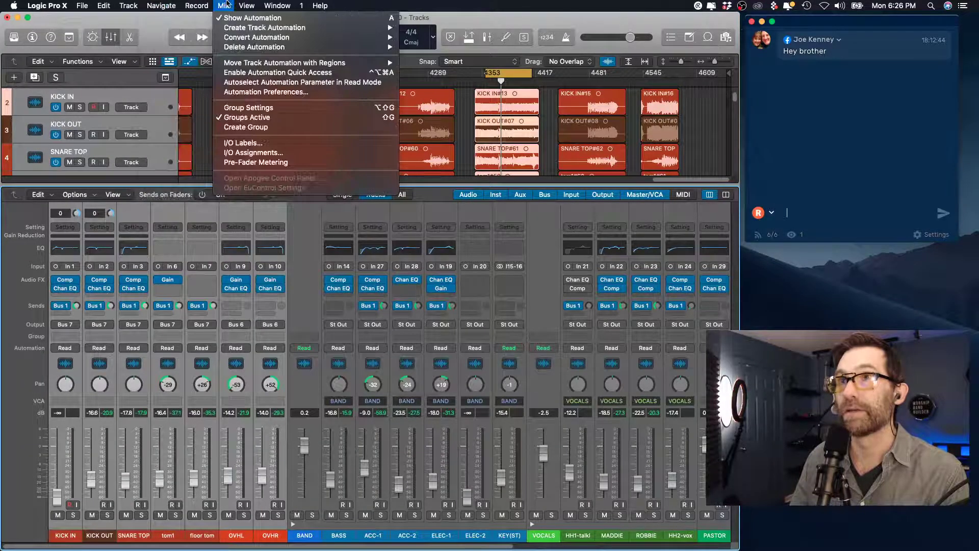
mouse_move(128, 5)
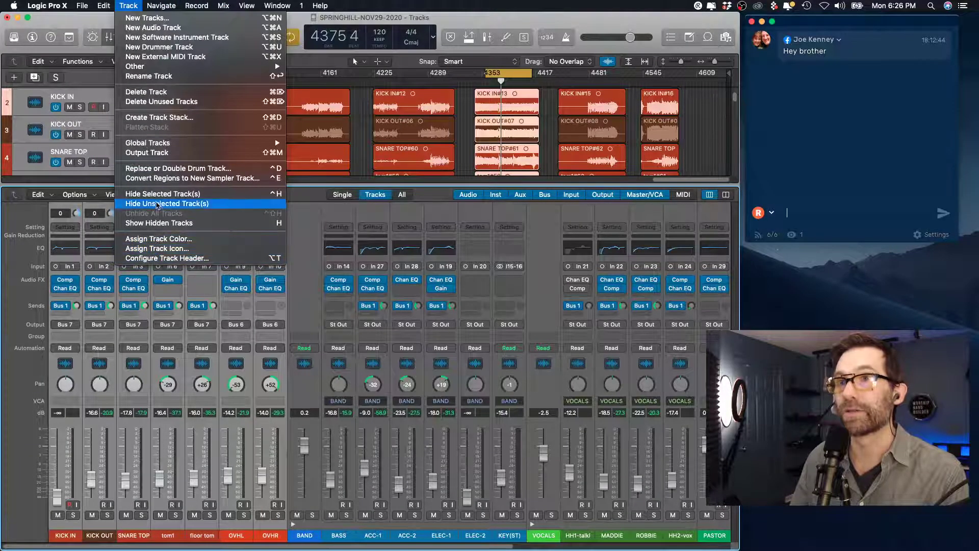
click(159, 118)
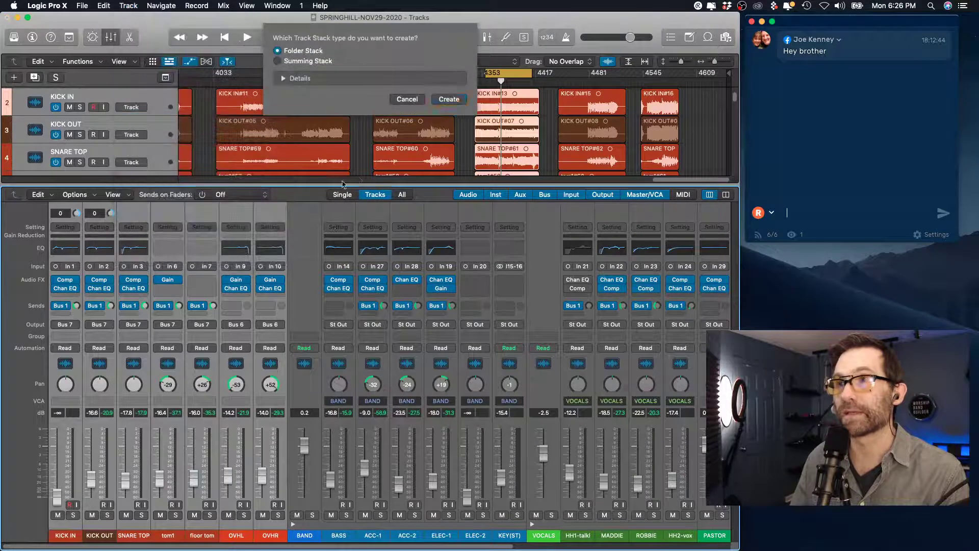
key(Return)
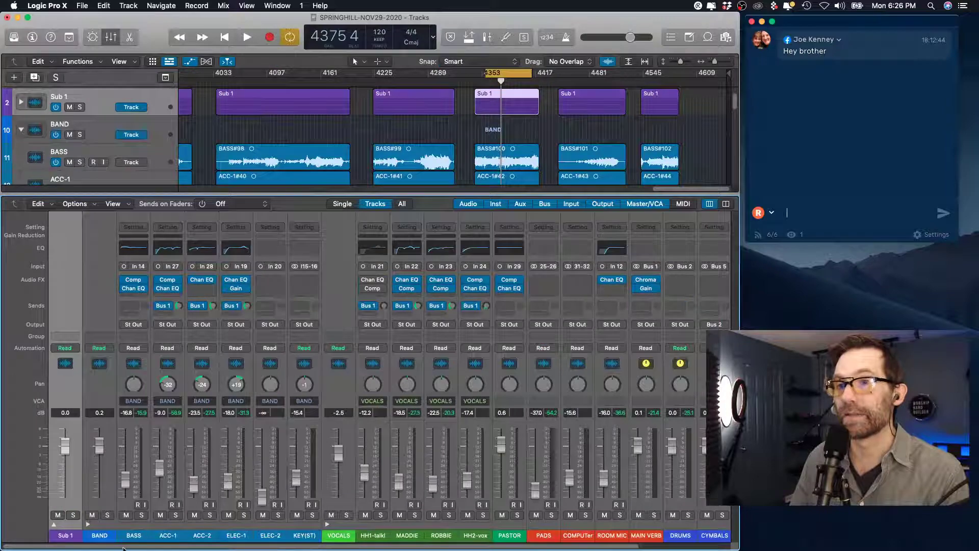
Expand the new drum folder stack and route the OVHL and OVHR outputs to Bus 7 (DRUM).
click(54, 524)
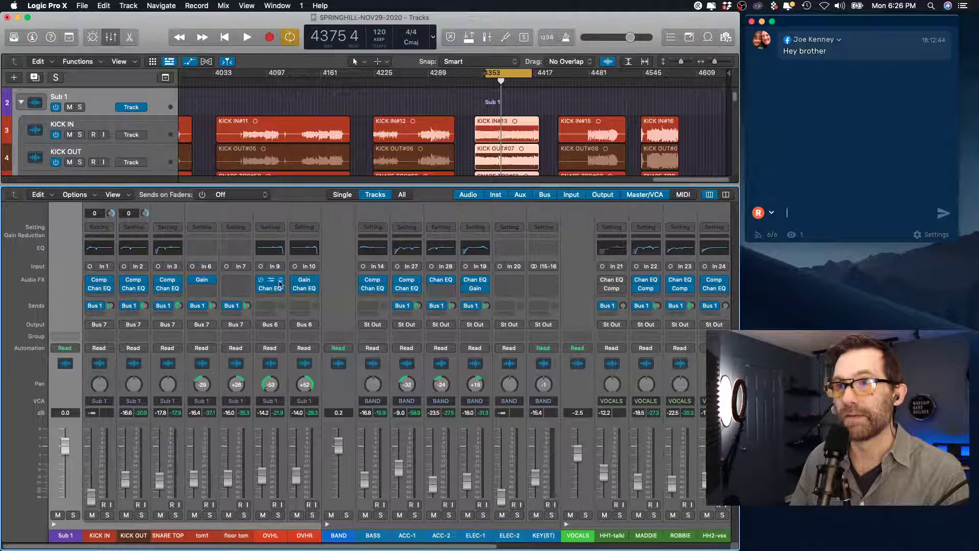
click(274, 328)
mouse_move(286, 360)
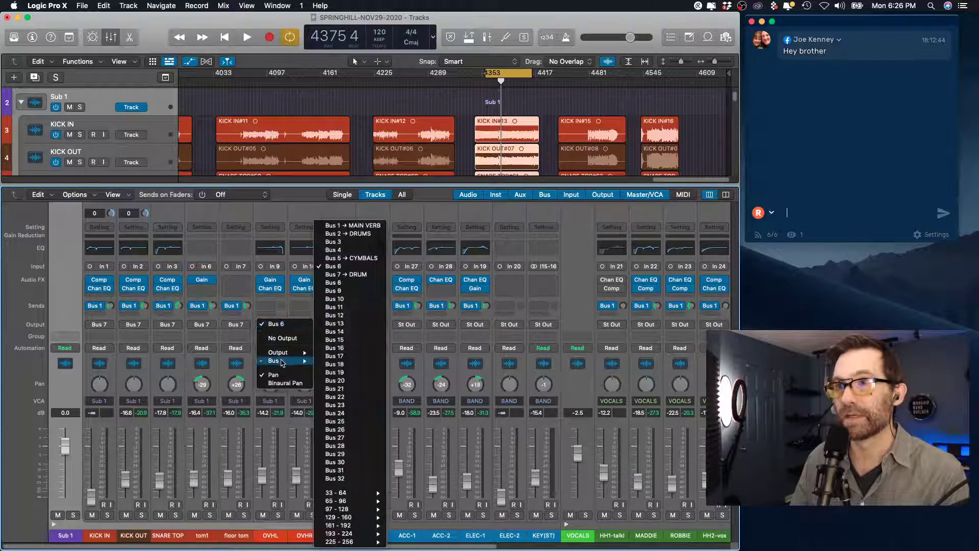
click(350, 275)
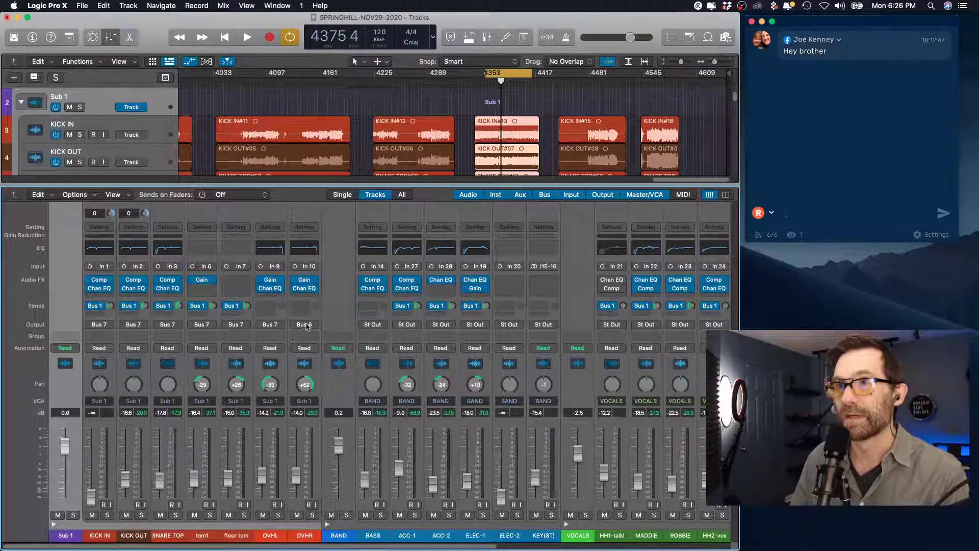
click(306, 325)
mouse_move(308, 361)
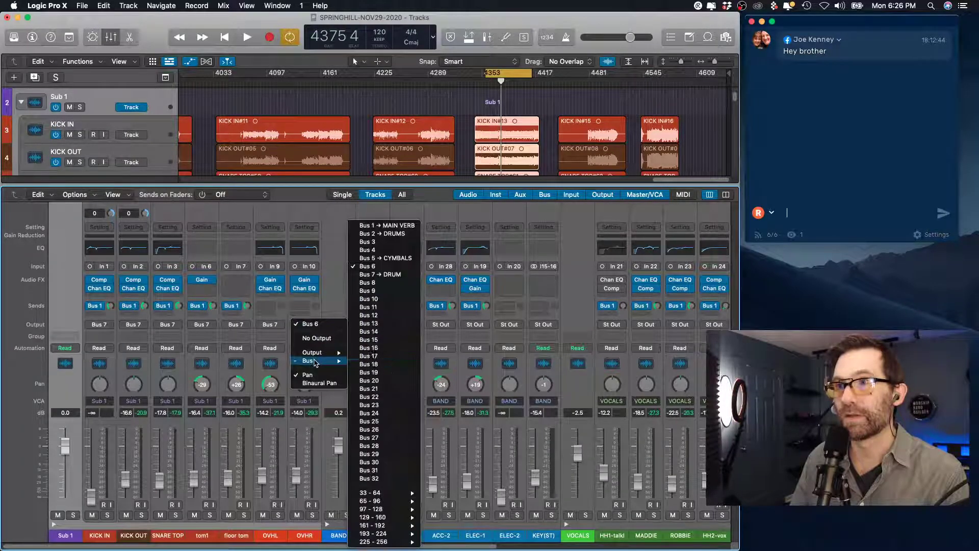
click(389, 277)
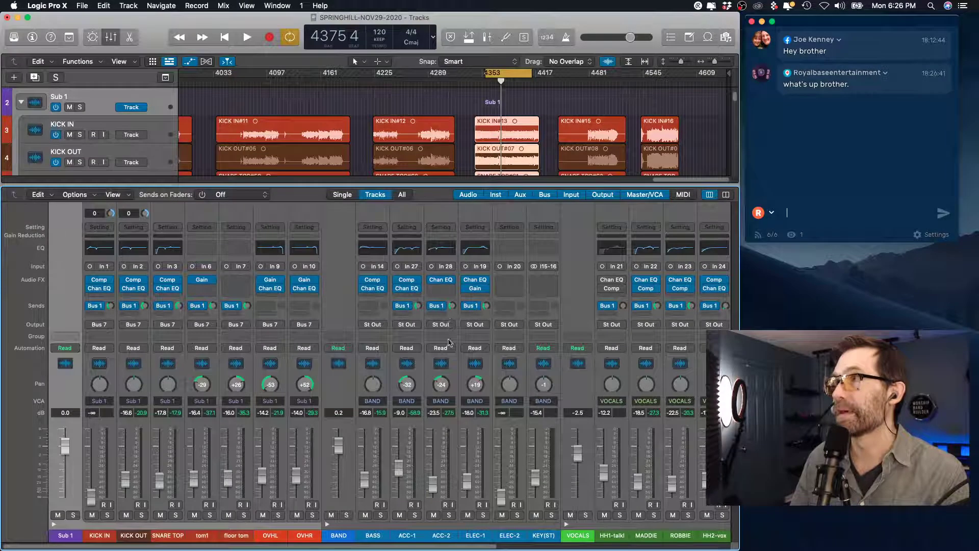
drag(332, 545, 642, 547)
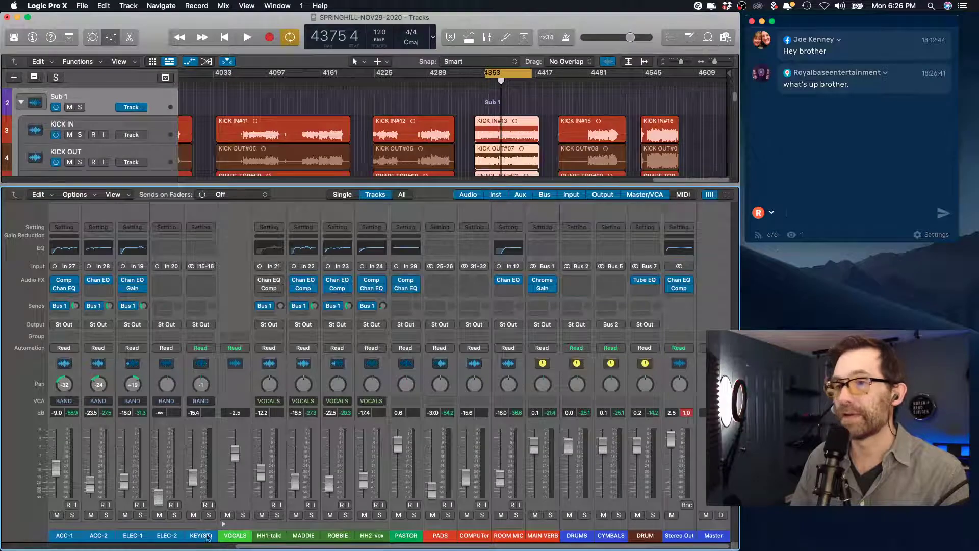
drag(244, 547, 31, 522)
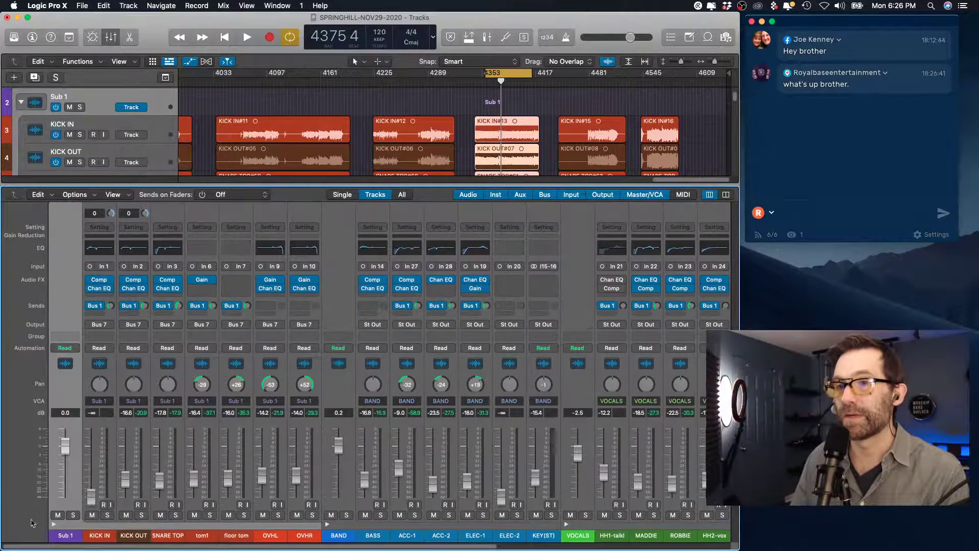
Solo the Sub 1 drum stack, start playback, and lower the DRUM bus fader to about -2.5 dB.
click(74, 516)
key(space)
scroll(658, 464, right, 10)
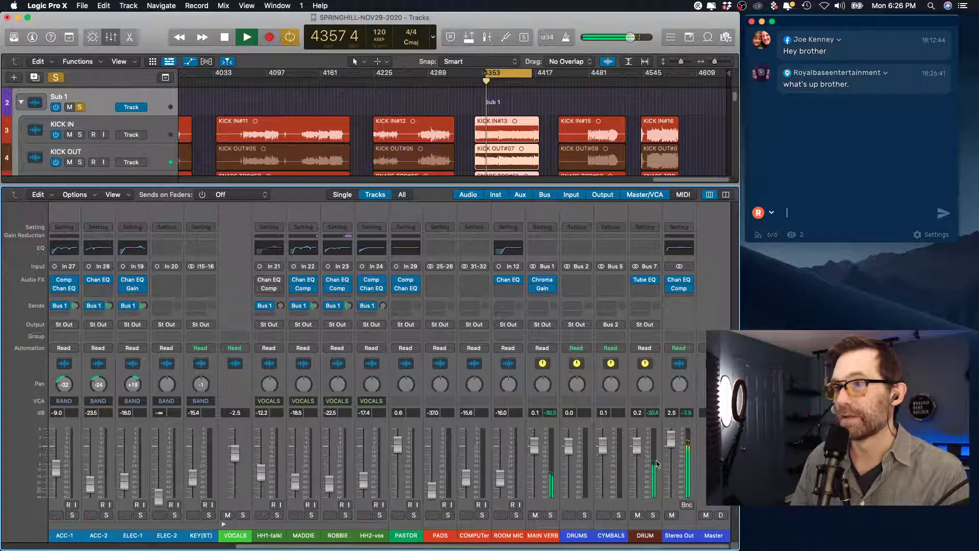
drag(636, 445, 636, 462)
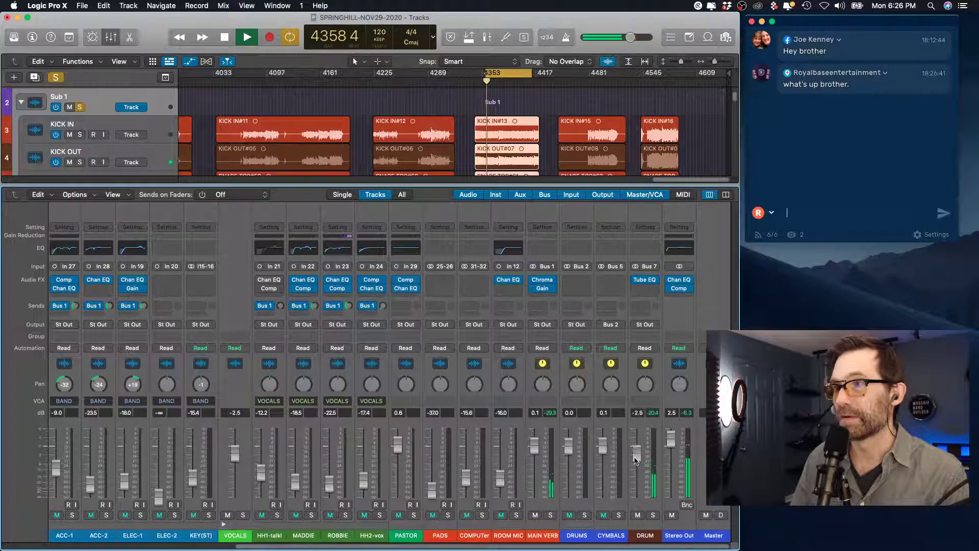
Lower the OVHL and OVHR overhead faders to about -17.8 dB and stop playback.
scroll(295, 472, left, 10)
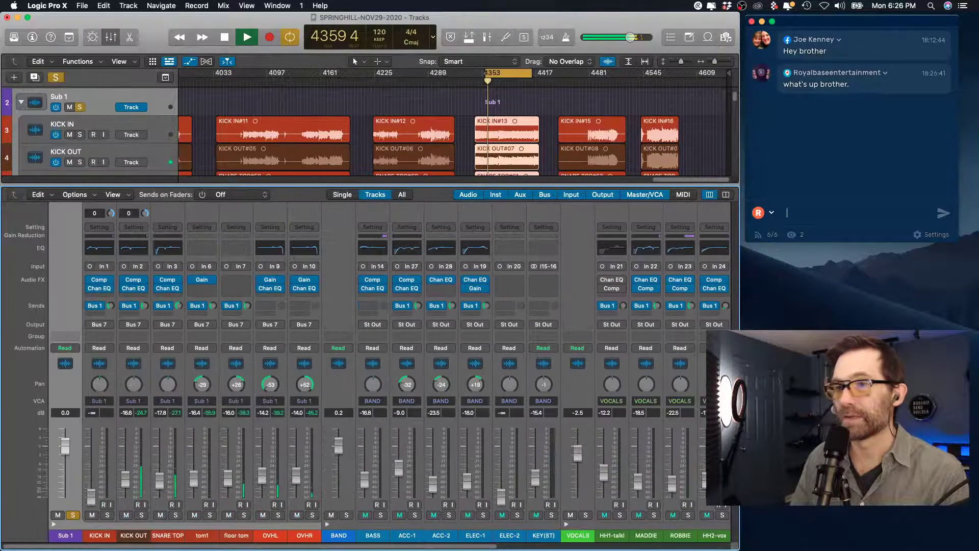
drag(295, 472, 263, 485)
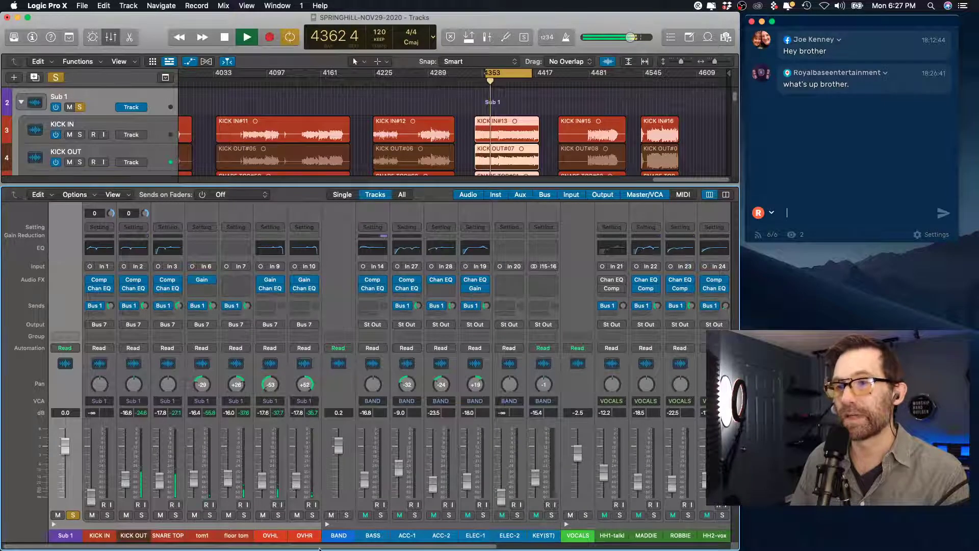
key(space)
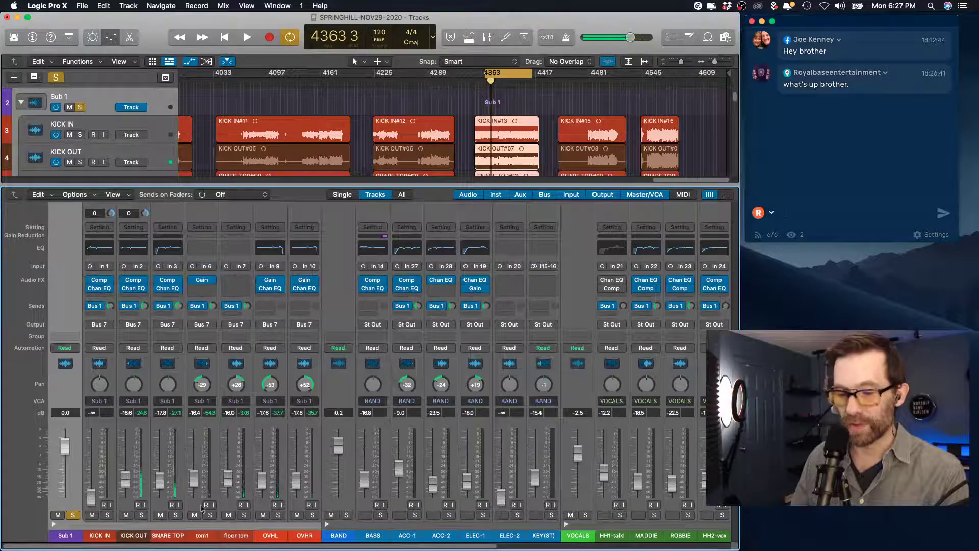
Rename the Sub 1 stack's channel strip to DRUMS.
double_click(62, 533)
text(DURMS)
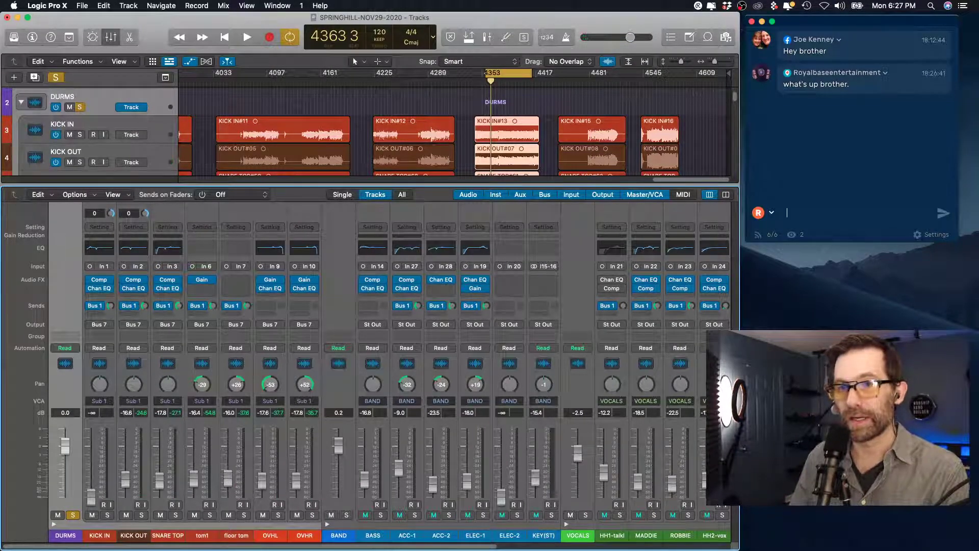
key(Return)
text(DRUMS)
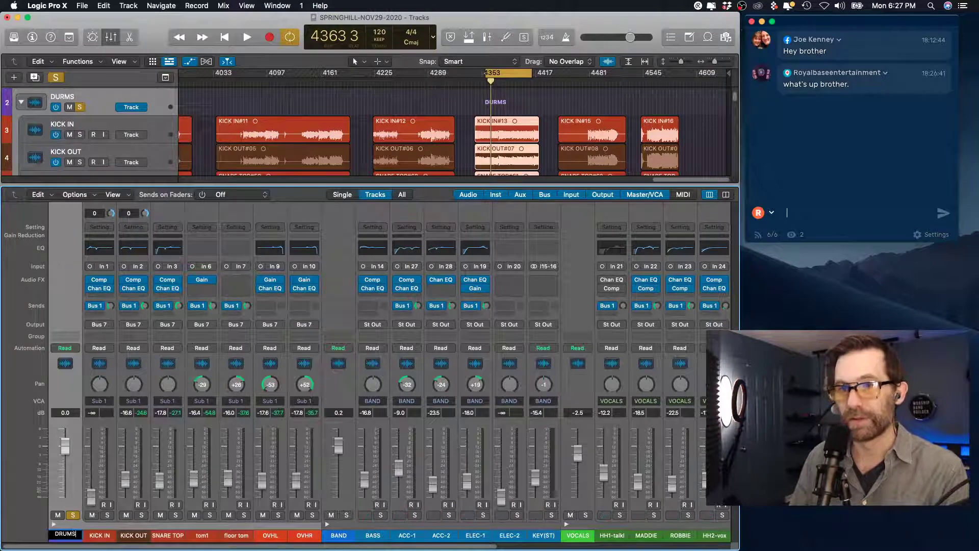
key(Return)
right_click(65, 535)
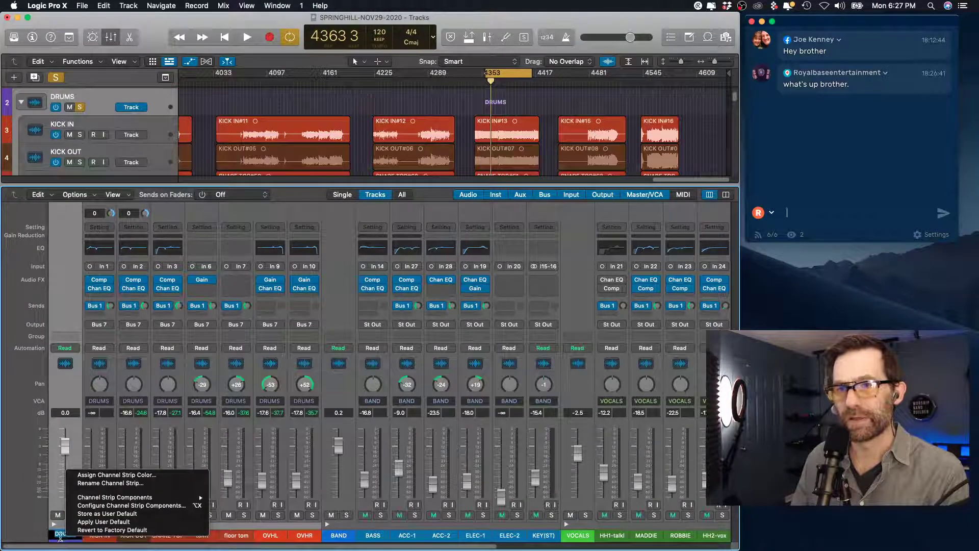
click(57, 540)
right_click(54, 534)
click(55, 542)
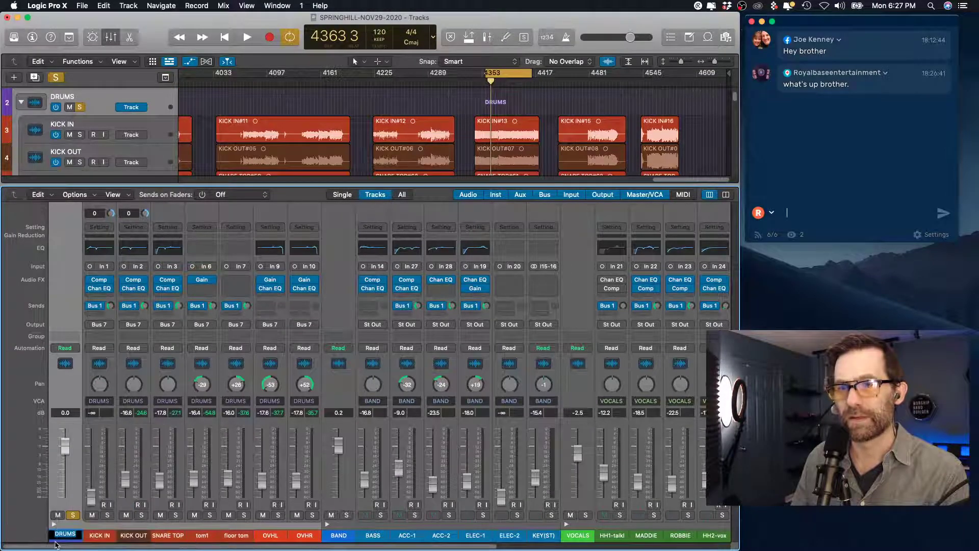
right_click(109, 536)
click(98, 527)
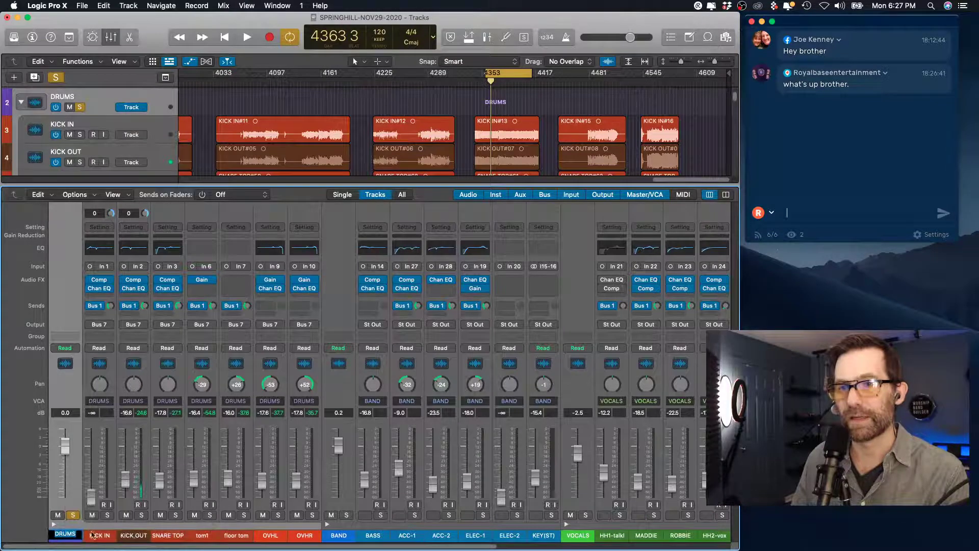
Assign the bright red color to the DRUMS channel strip to match the drum tracks.
right_click(67, 533)
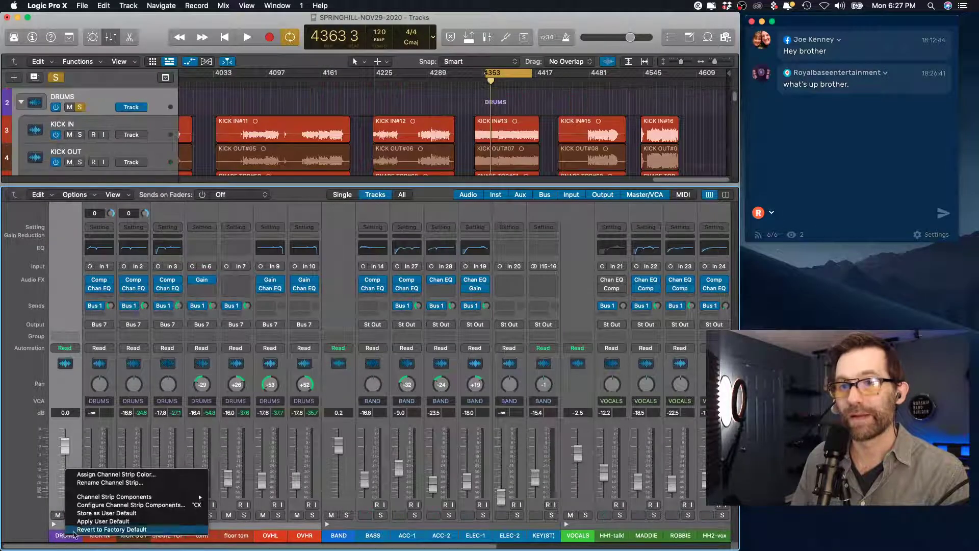
click(108, 475)
click(140, 376)
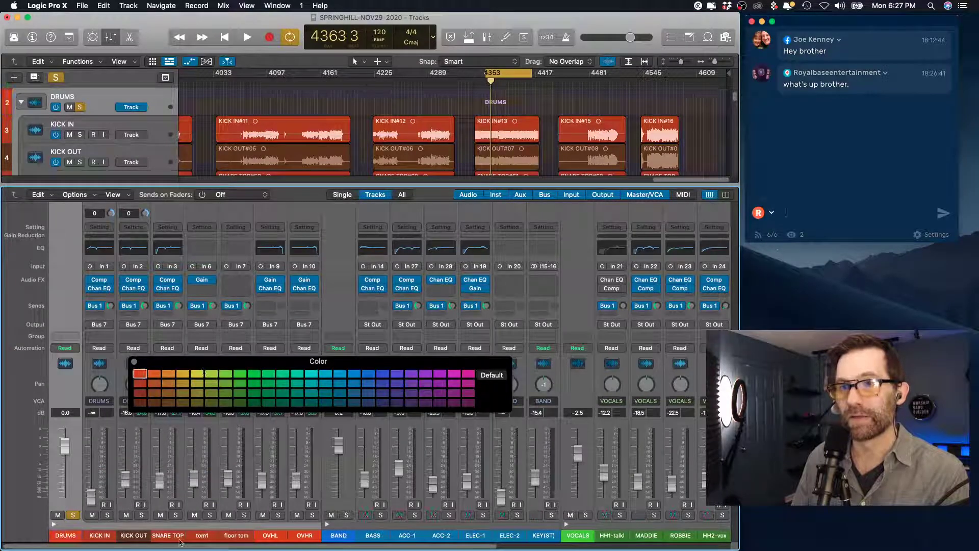
Play the soloed drums with the DRUMS stack collapsed, dismiss the color palette, and expand the stack again.
click(54, 525)
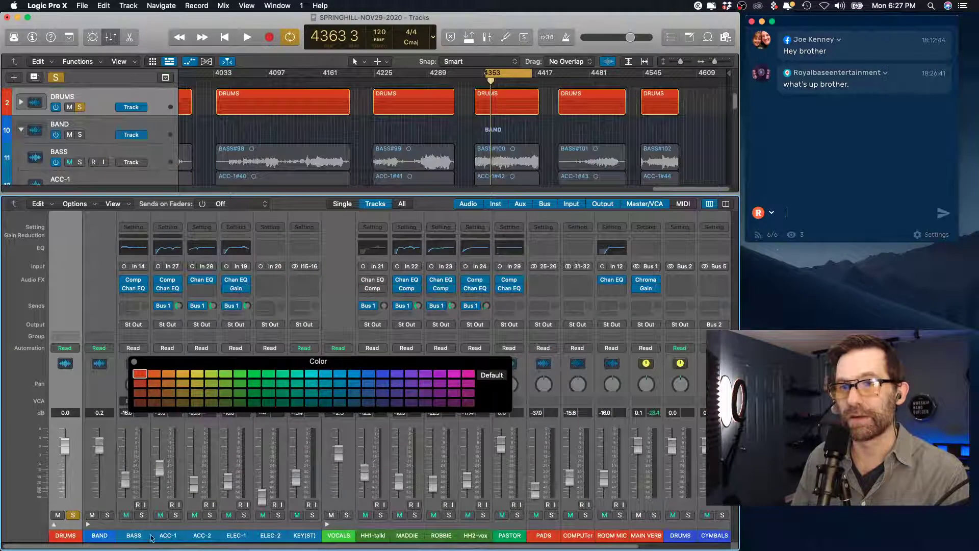
key(space)
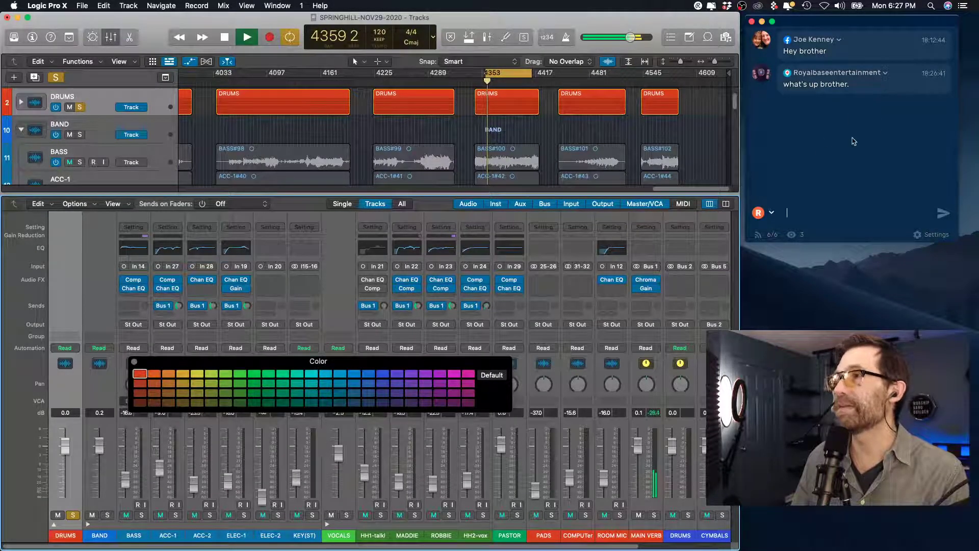
click(134, 361)
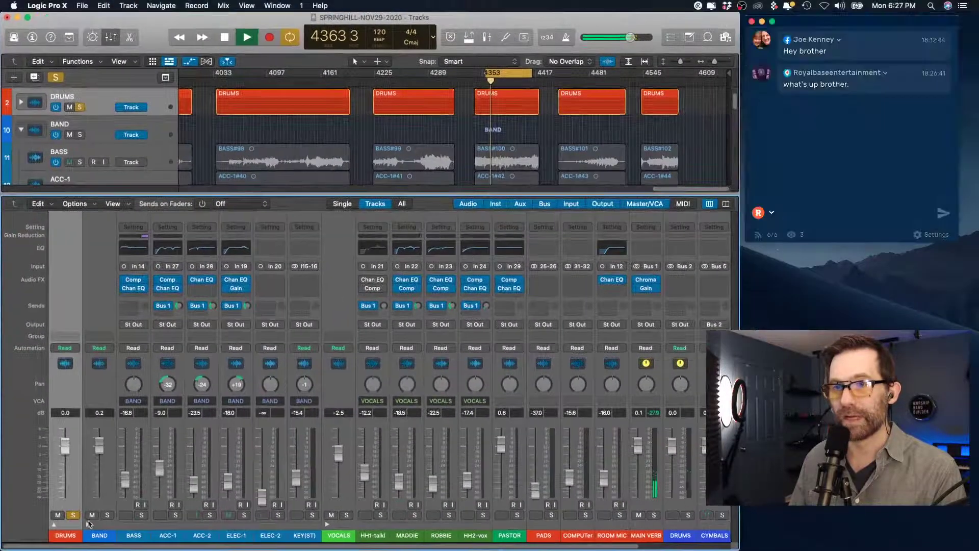
click(53, 523)
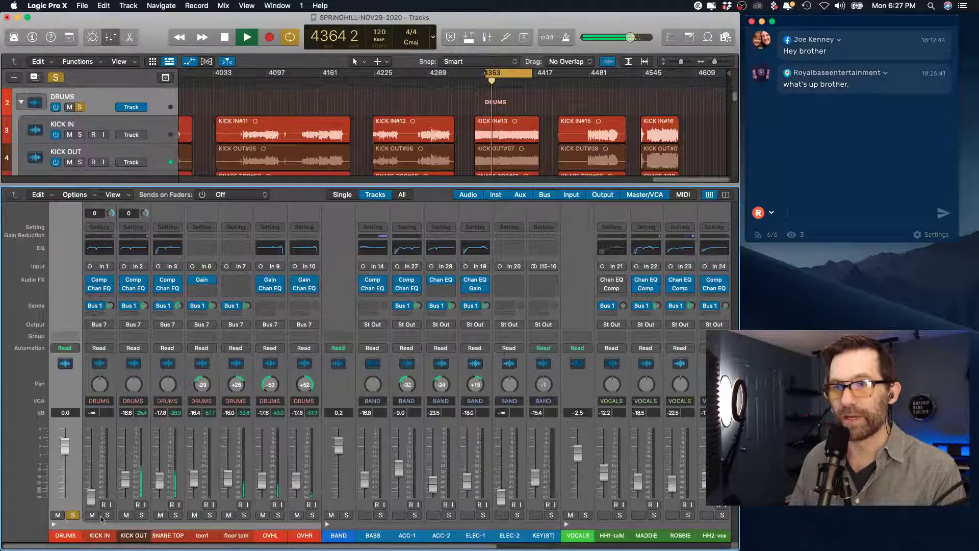
Solo the BASS track and reshape its Channel EQ with a broad low-frequency boost and a deep, narrow upper-mid cut.
click(381, 515)
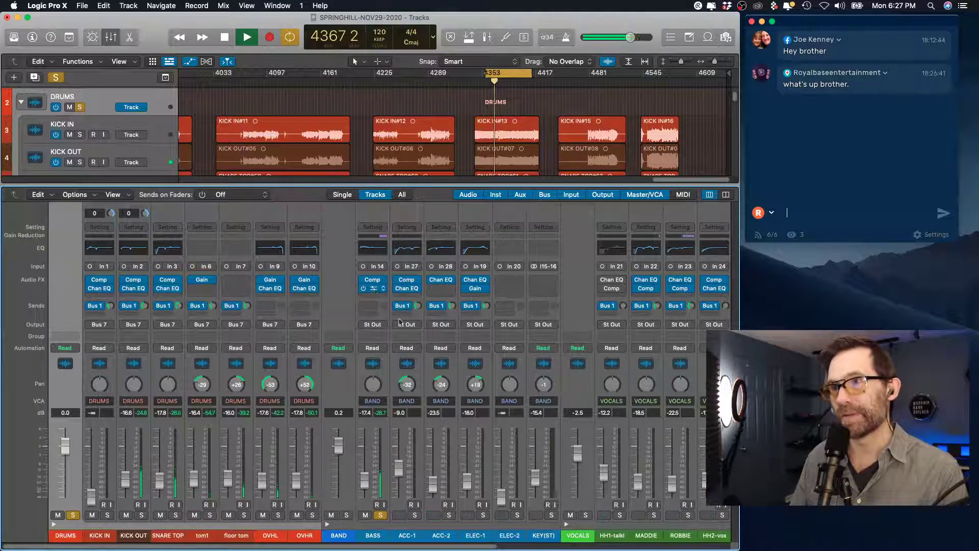
click(375, 290)
drag(372, 245, 365, 221)
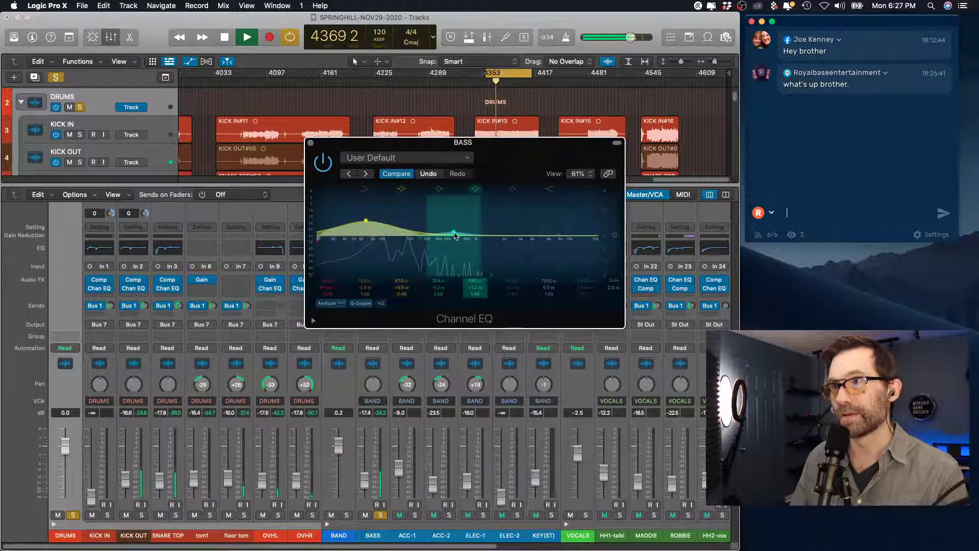
drag(468, 238, 490, 275)
drag(364, 228, 411, 220)
drag(338, 270, 324, 227)
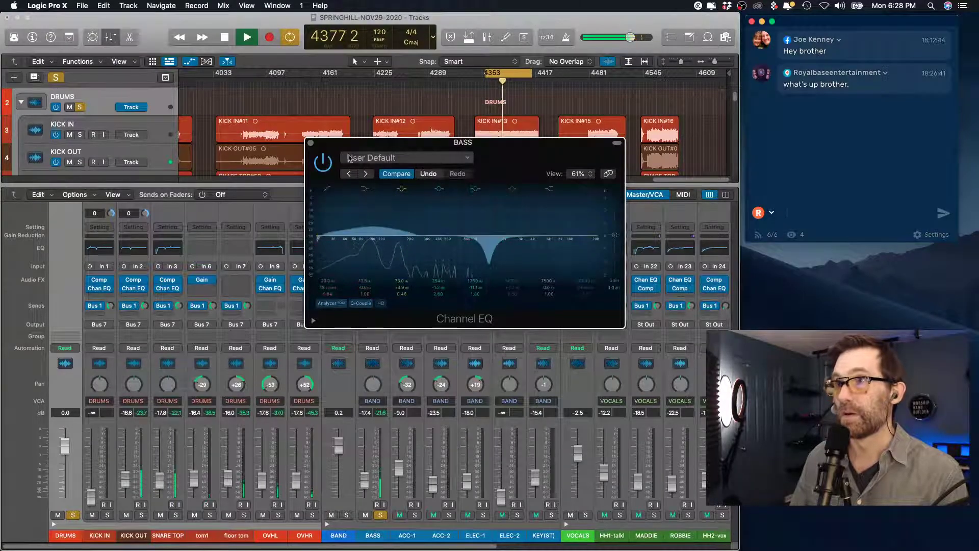
click(310, 142)
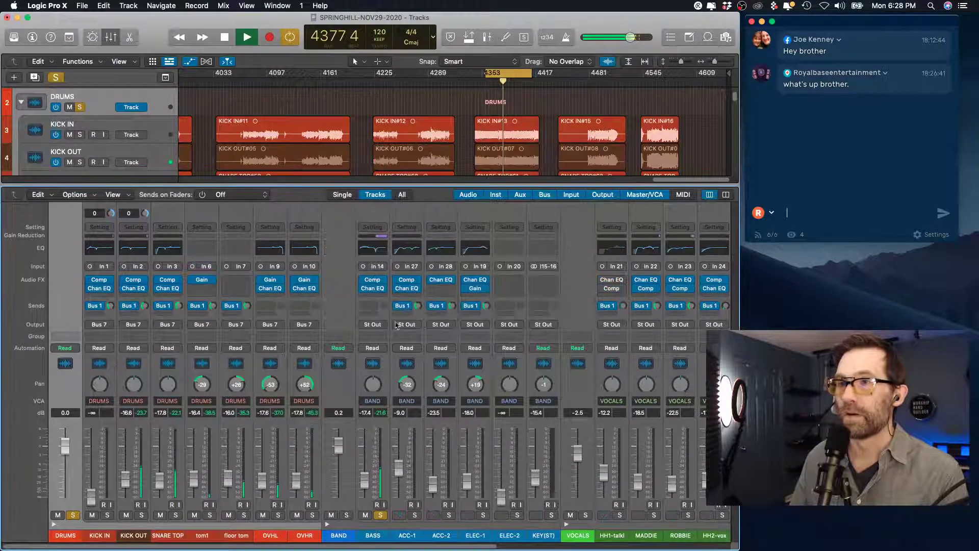
Set the ratio of the BASS track's Compressor to 2.9:1.
click(373, 280)
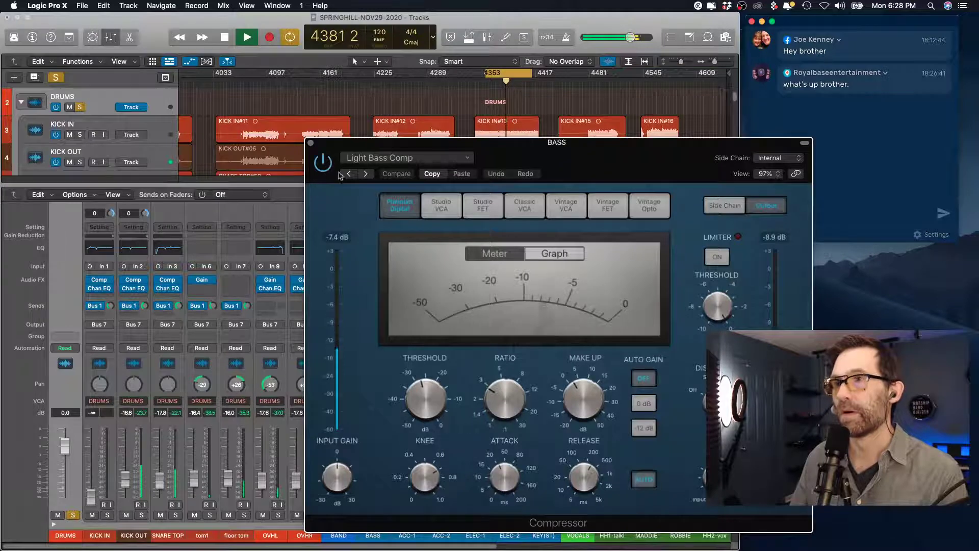
mouse_move(499, 397)
drag(499, 397, 500, 396)
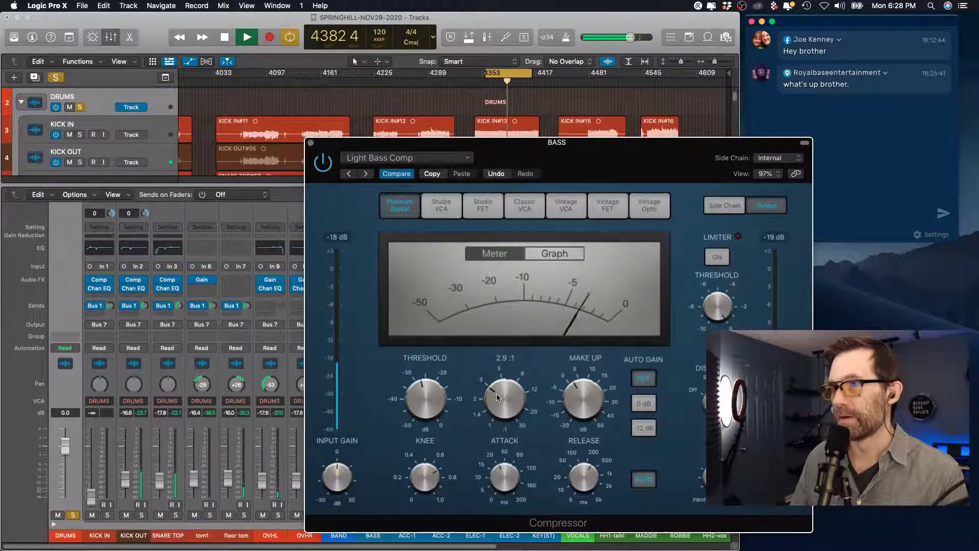
click(311, 143)
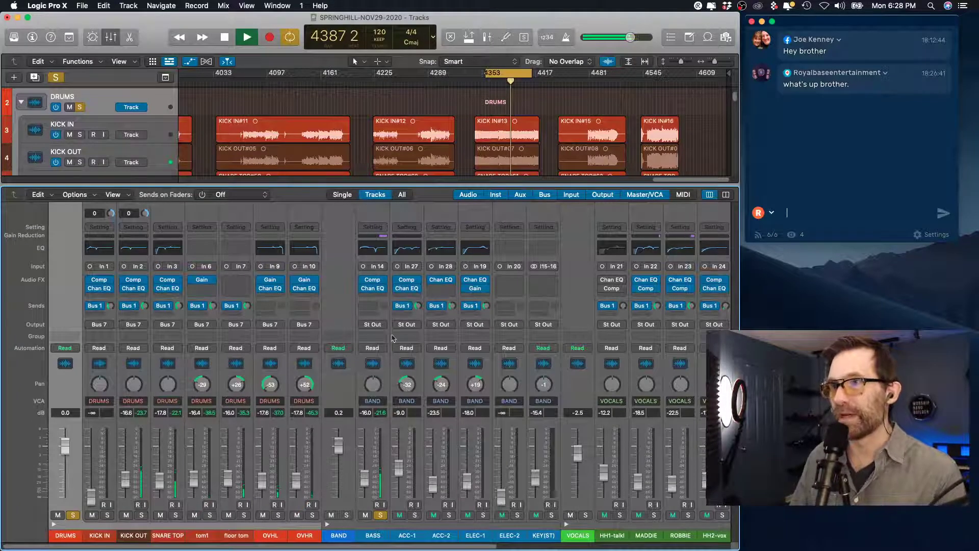
Switch the DRUMS solo off and back on to compare the bass alone with the bass and drums together.
drag(442, 547, 580, 547)
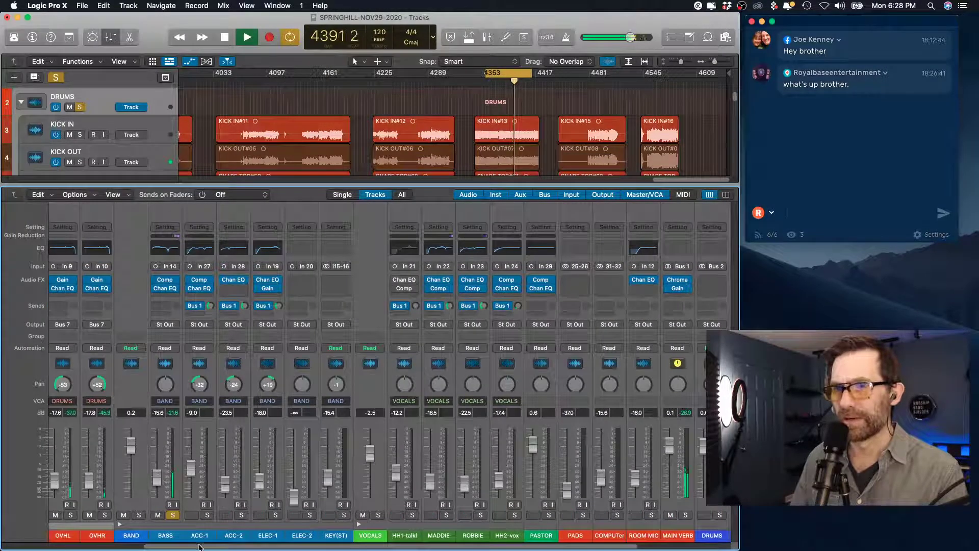
drag(197, 545, 90, 526)
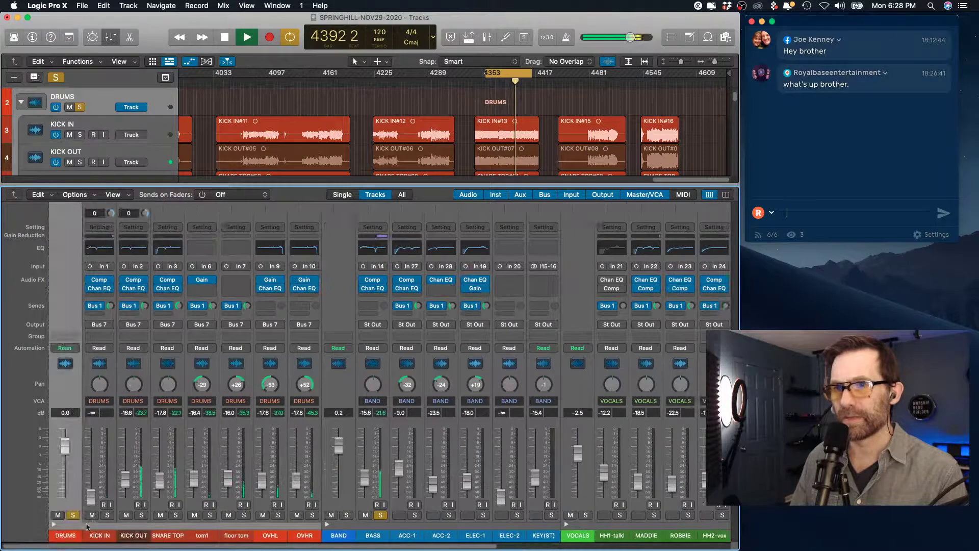
click(74, 515)
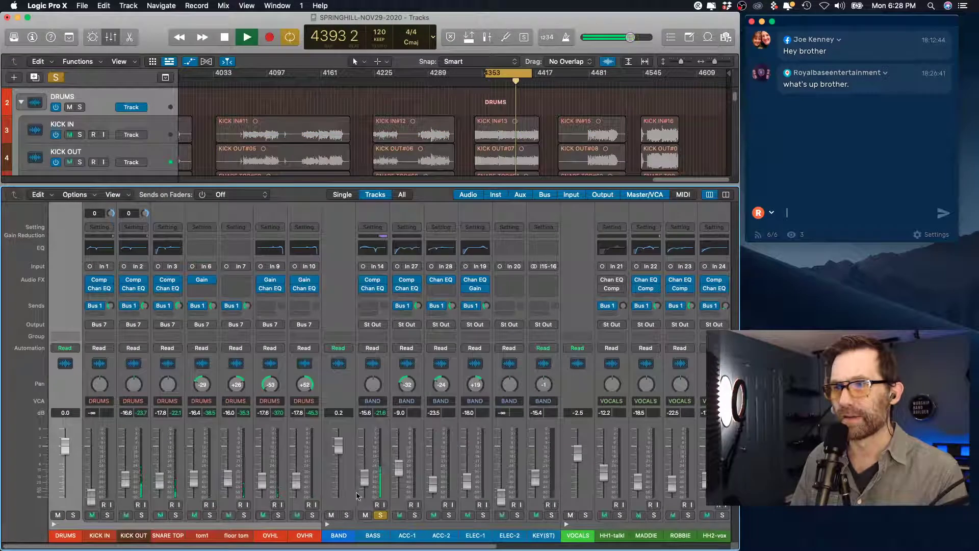
click(73, 516)
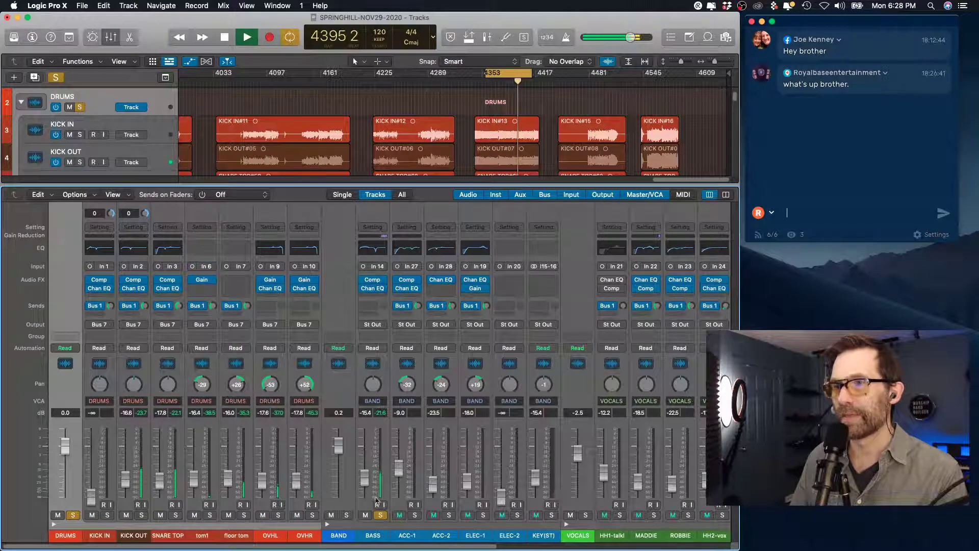
Clear the DRUMS and BASS solos to hear the full mix.
drag(380, 544, 667, 543)
drag(304, 545, 49, 548)
click(380, 515)
Lower the third vocal track's fader to -26.0 dB and pull the ROOM MIC fader all the way down.
drag(423, 545, 660, 539)
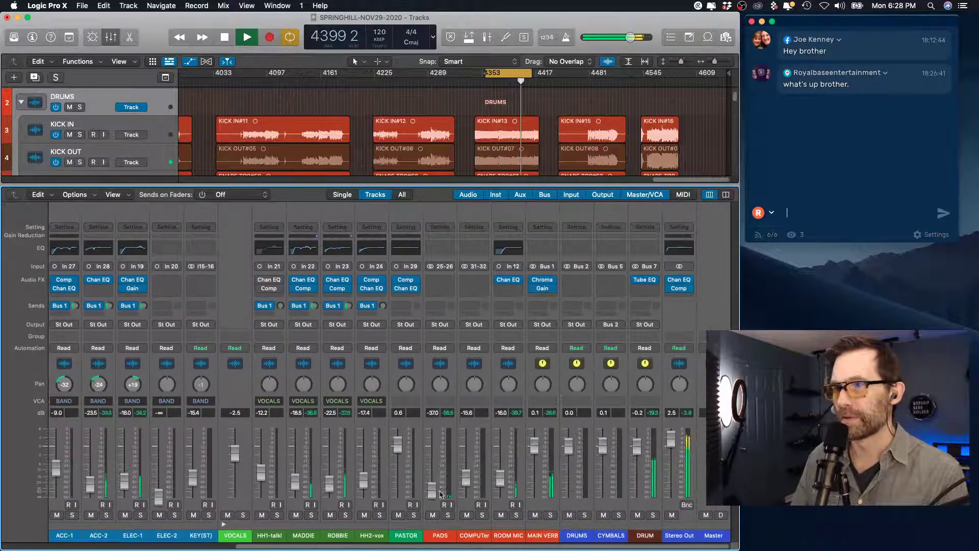
drag(500, 478, 500, 480)
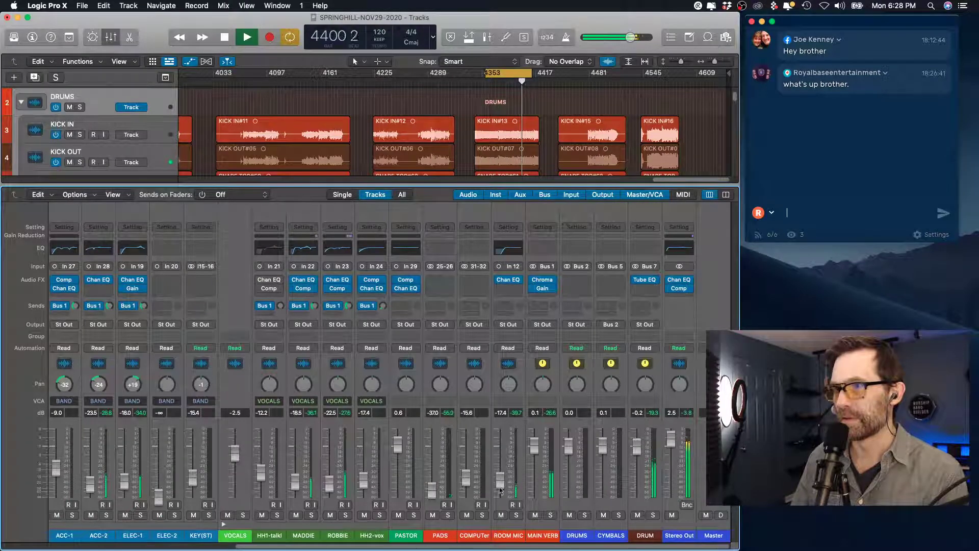
drag(330, 482, 330, 488)
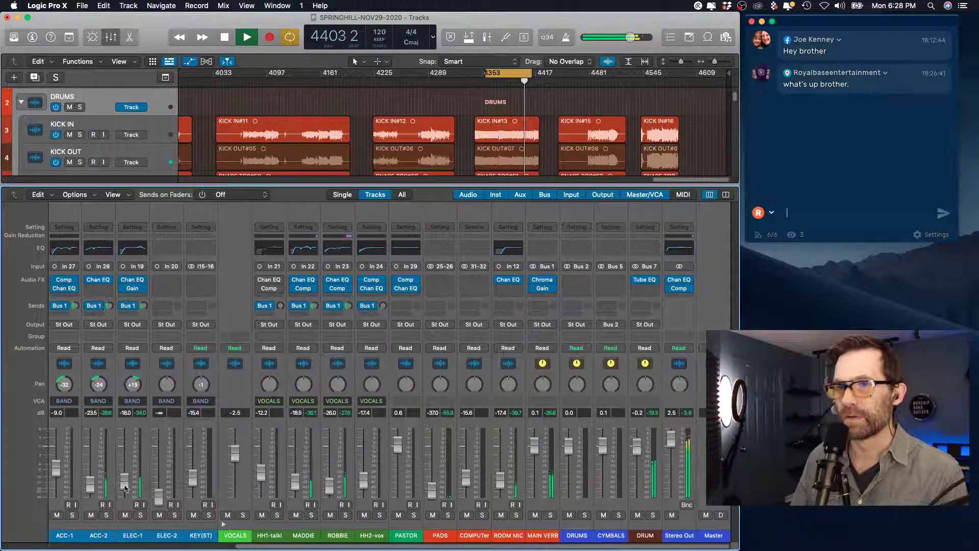
drag(501, 479, 500, 496)
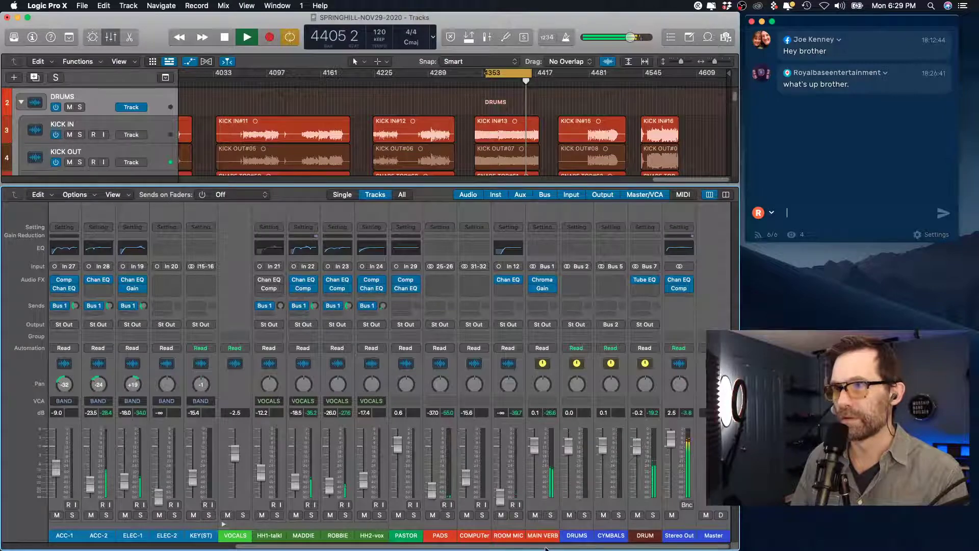
Adjust the Bus 1 sends on the kick and snare tracks, with SNARE TOP at about -9.5 and KICK IN at about -14.0.
drag(546, 548, 316, 548)
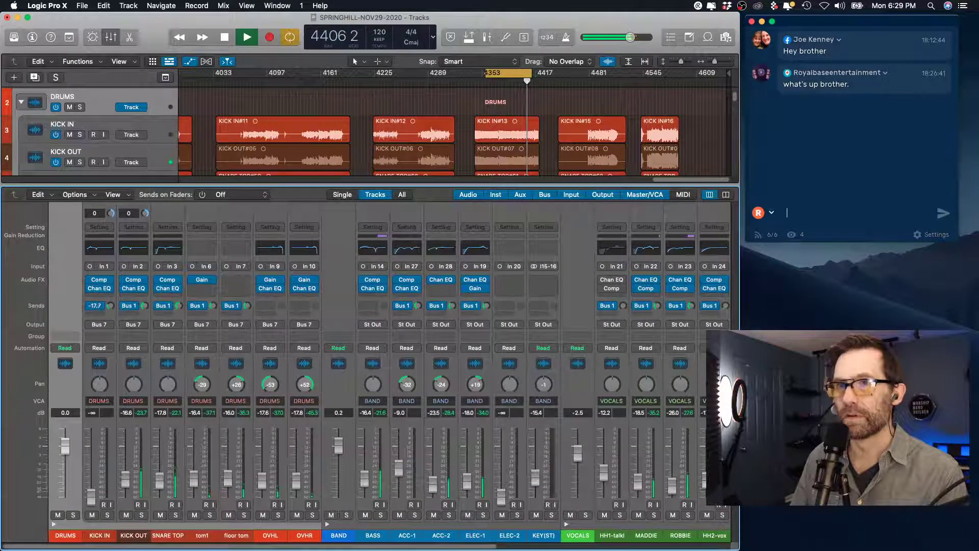
click(145, 307)
mouse_move(206, 310)
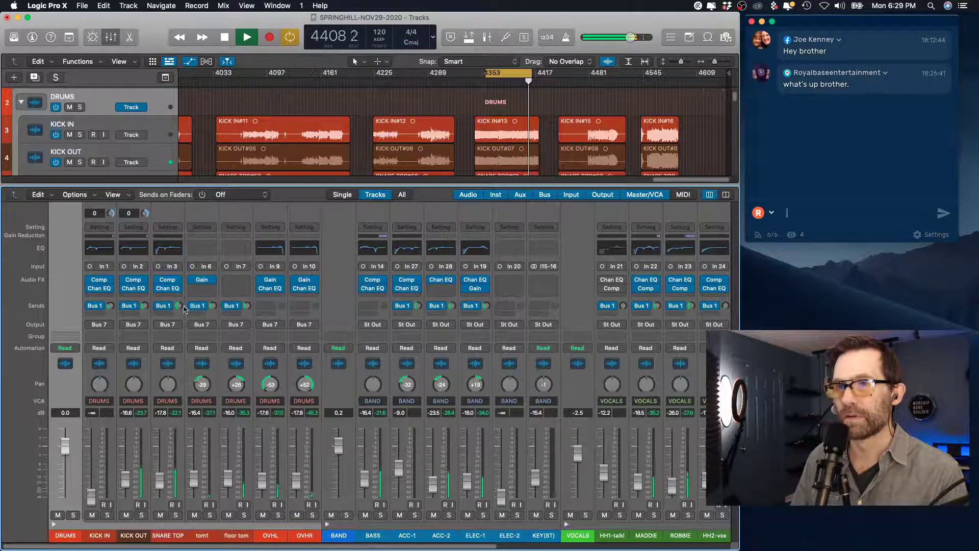
drag(178, 305, 179, 304)
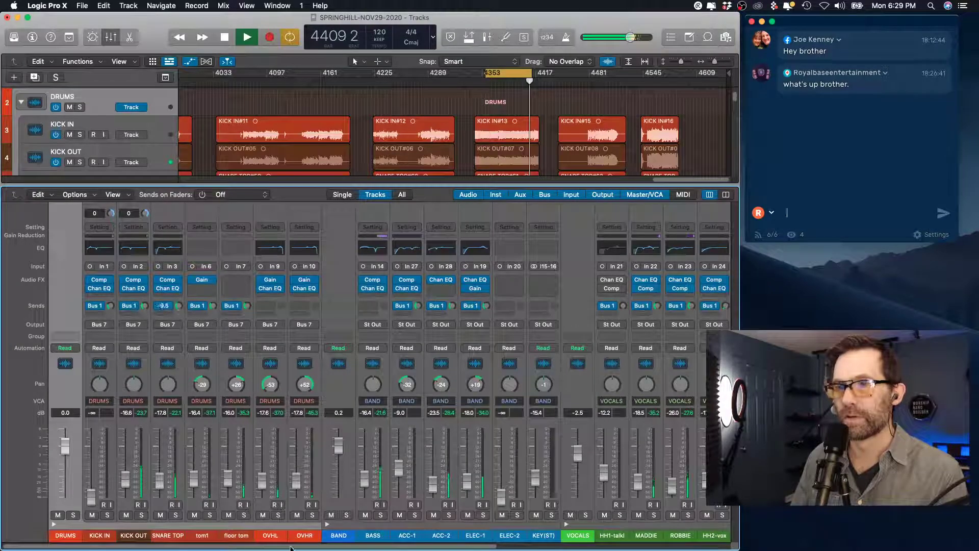
drag(144, 306, 145, 304)
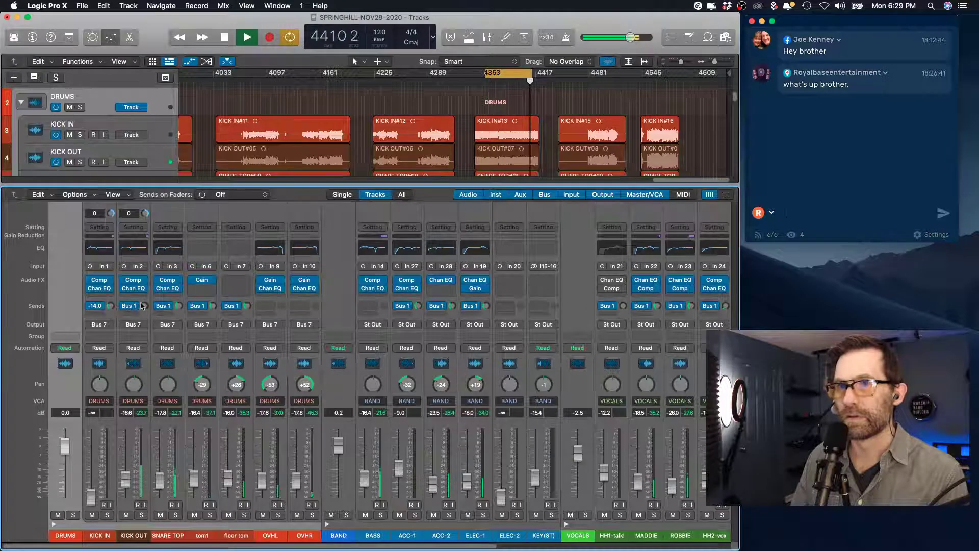
Adjust the Bus 1 sends on SNARE TOP and the third vocal track, and raise that vocal's fader to -24.0 dB.
click(178, 306)
drag(312, 547, 616, 547)
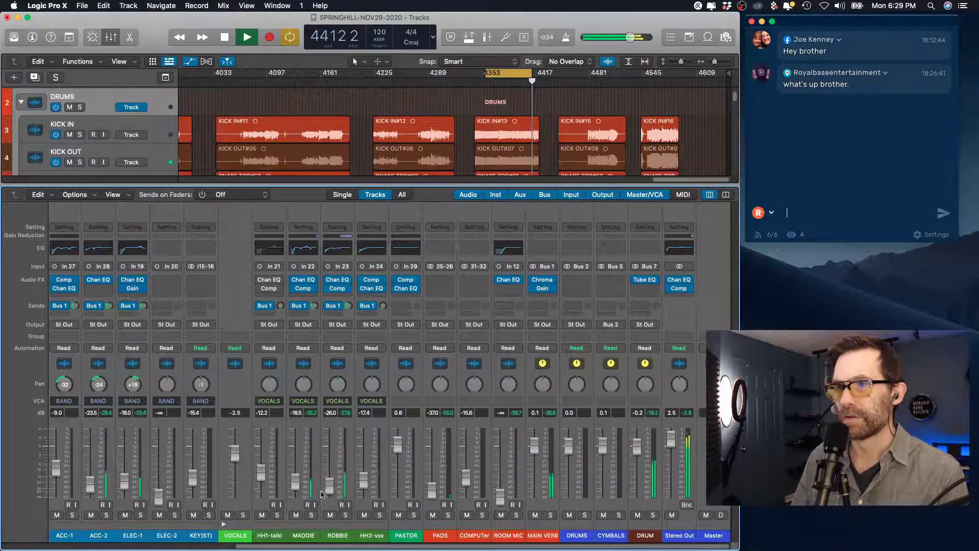
click(339, 309)
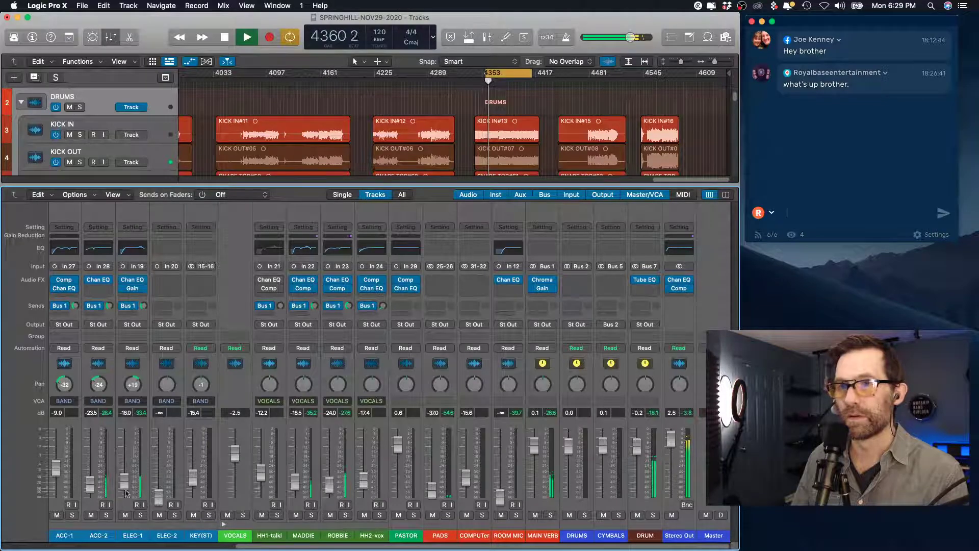
Raise the ELEC-1 fader to about -17.2 dB and ACC-2 to -22.0 dB, soloing ACC-2 briefly to check it.
drag(124, 489, 124, 488)
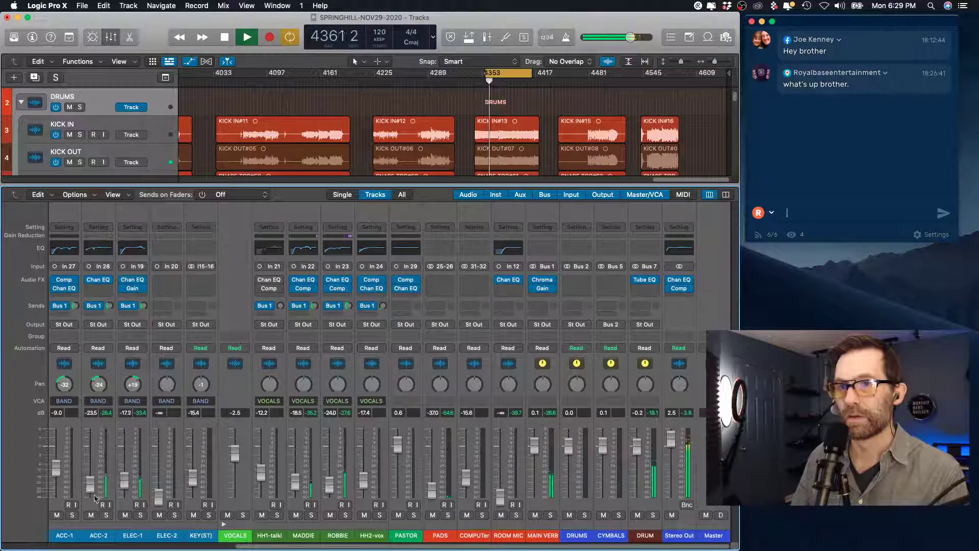
click(106, 515)
click(106, 515)
drag(90, 488, 90, 485)
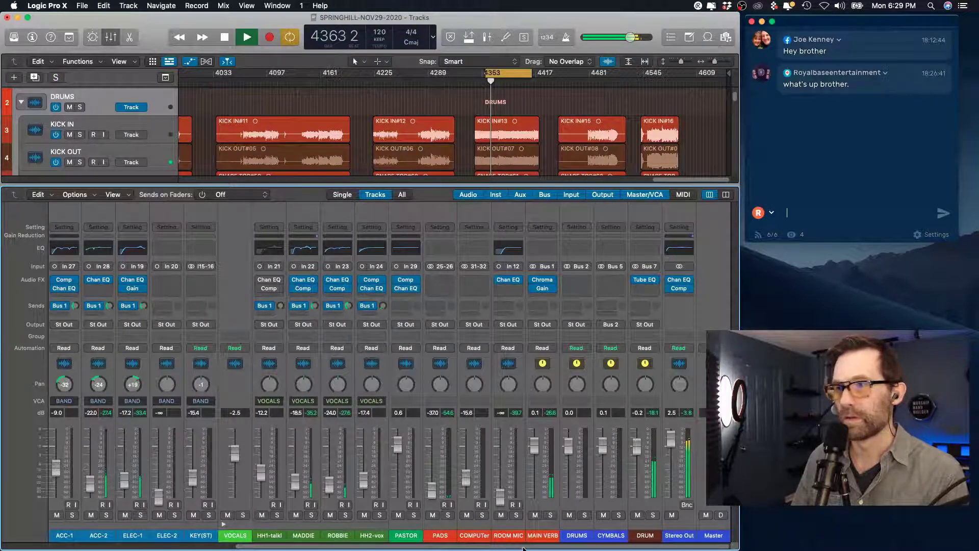
Raise the MAIN VERB return fader to 0.3 dB.
drag(525, 547, 208, 546)
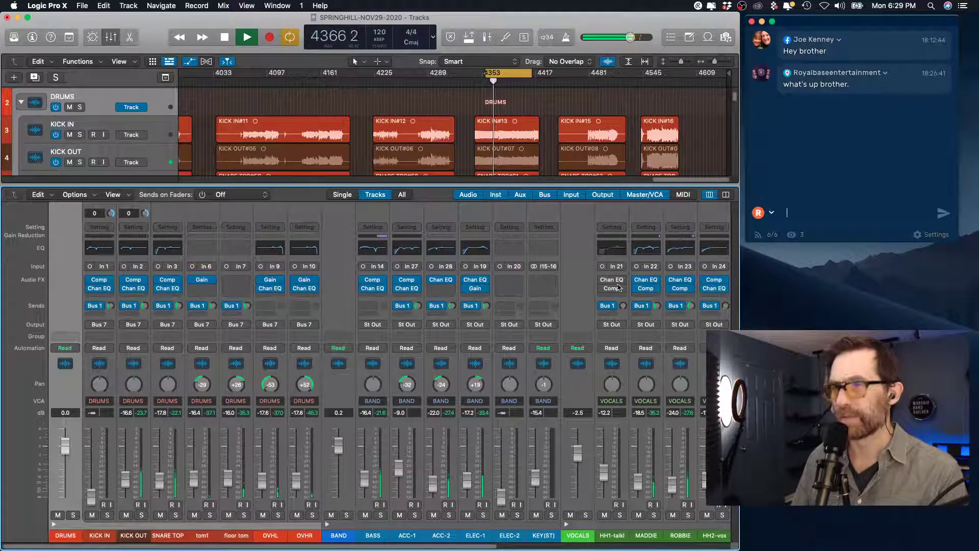
scroll(596, 510, right, 10)
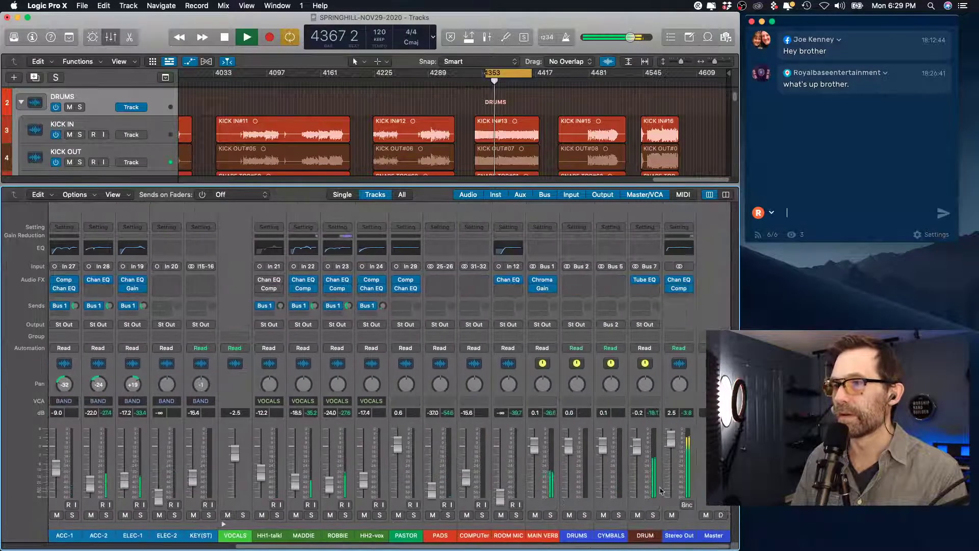
drag(532, 450, 533, 445)
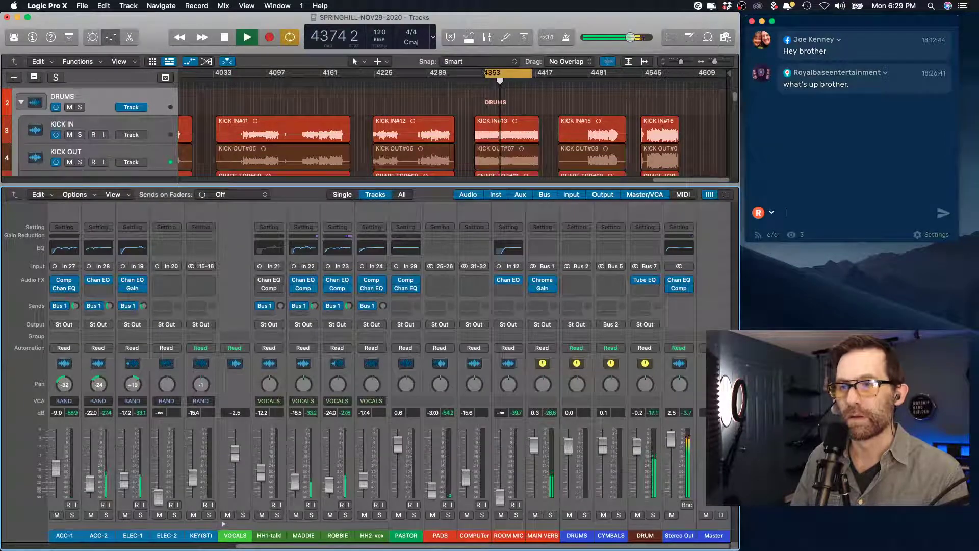
Set KICK OUT to -16.8 dB and SNARE TOP to -15.6 dB, stop playback and toggle SNARE TOP's solo, leaving it soloed.
drag(418, 548, 186, 548)
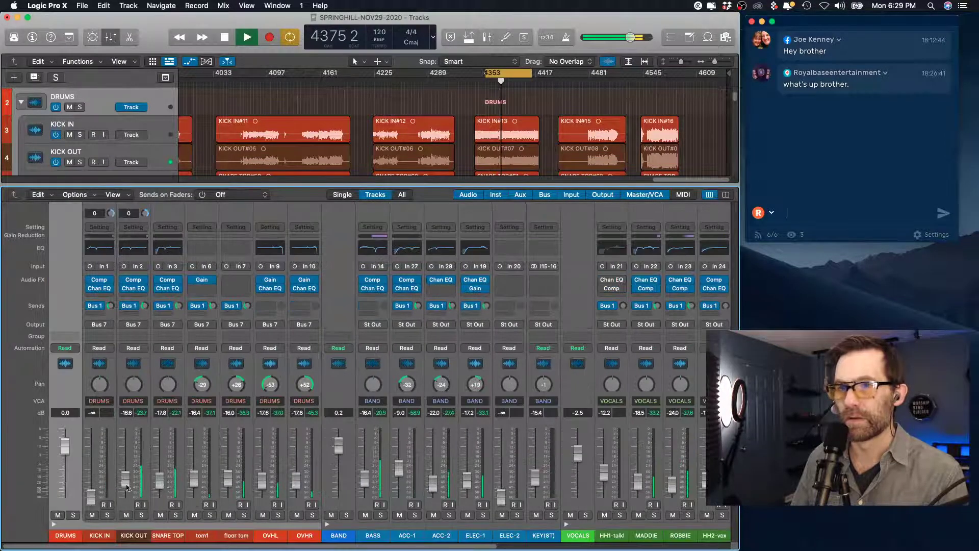
drag(159, 484, 162, 477)
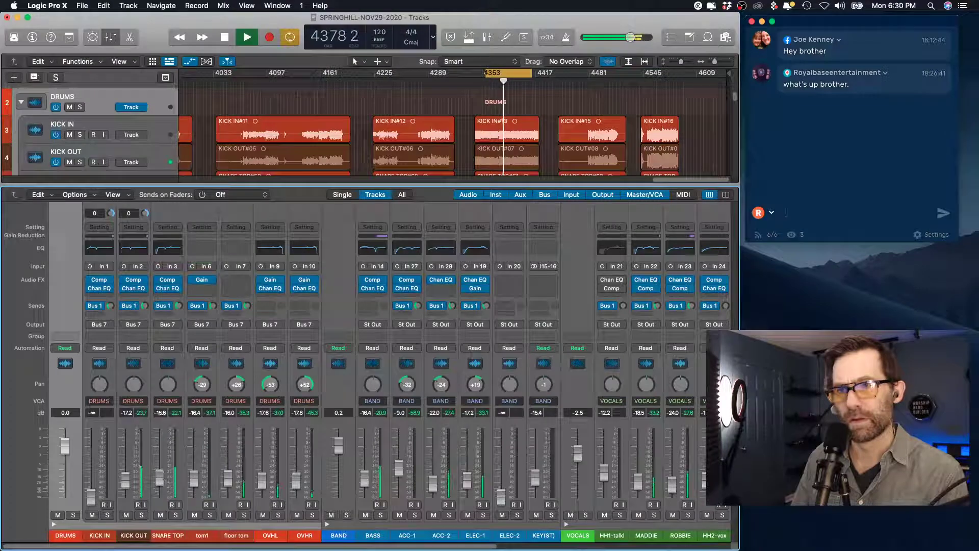
click(175, 515)
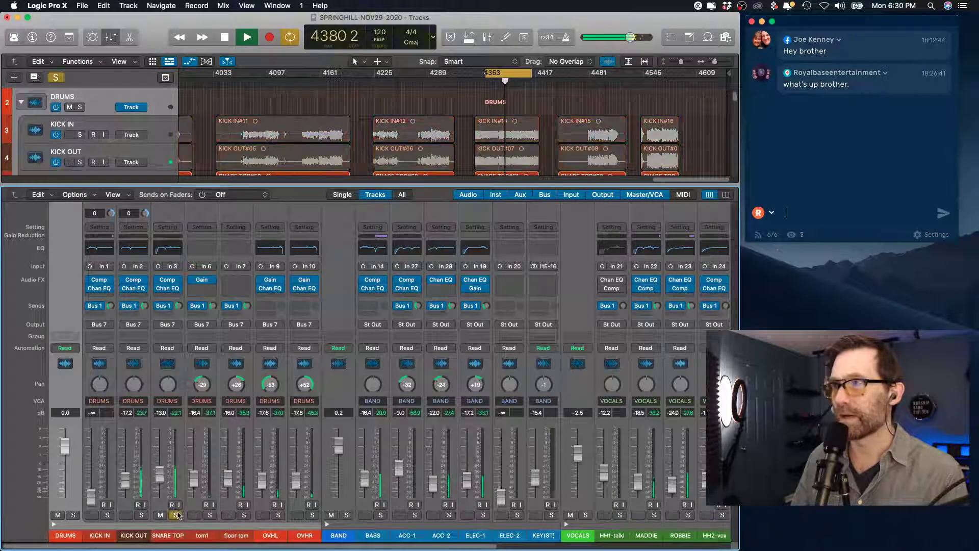
key(space)
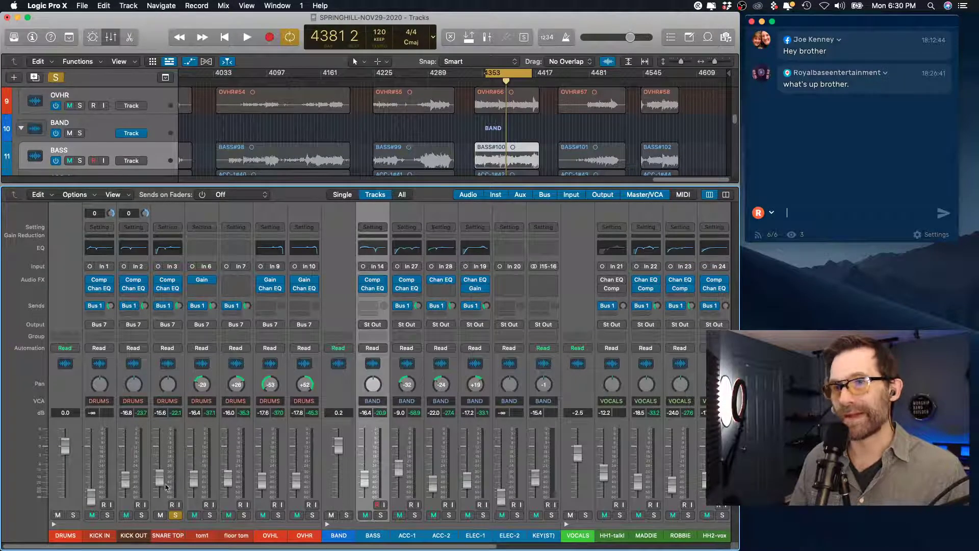
click(176, 515)
click(175, 515)
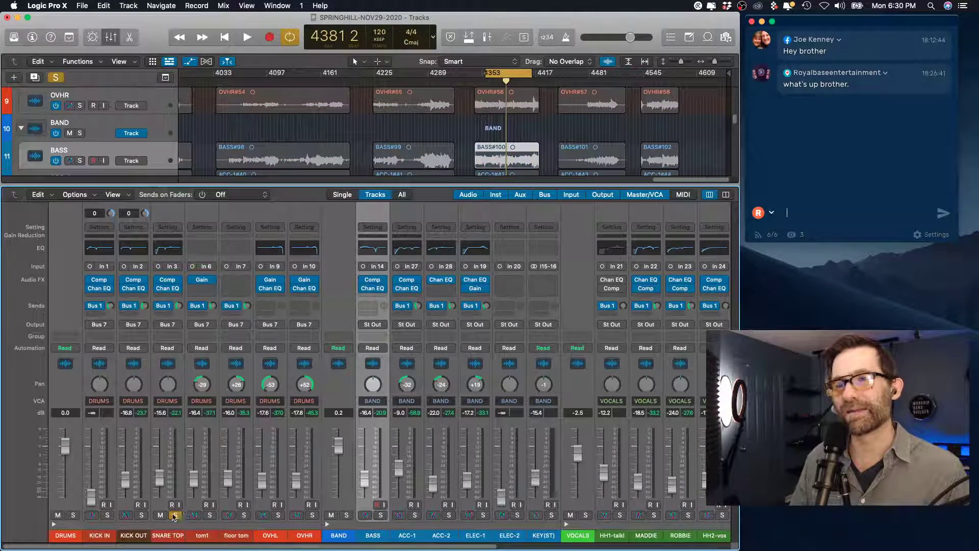
Play the soloed SNARE TOP and raise its fader to about -9.2 dB.
key(space)
mouse_move(162, 481)
mouse_down()
mouse_move(163, 467)
mouse_move(163, 474)
mouse_up()
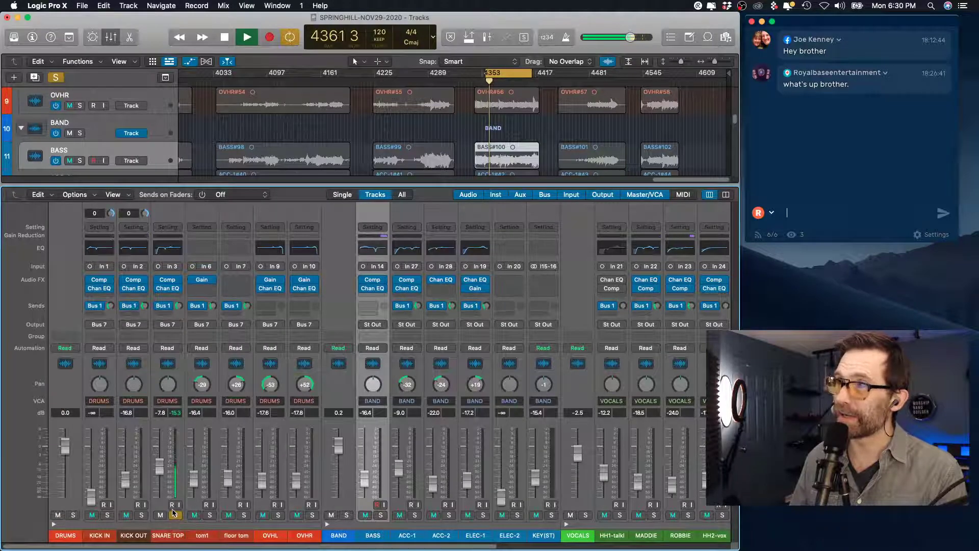
drag(161, 470, 161, 474)
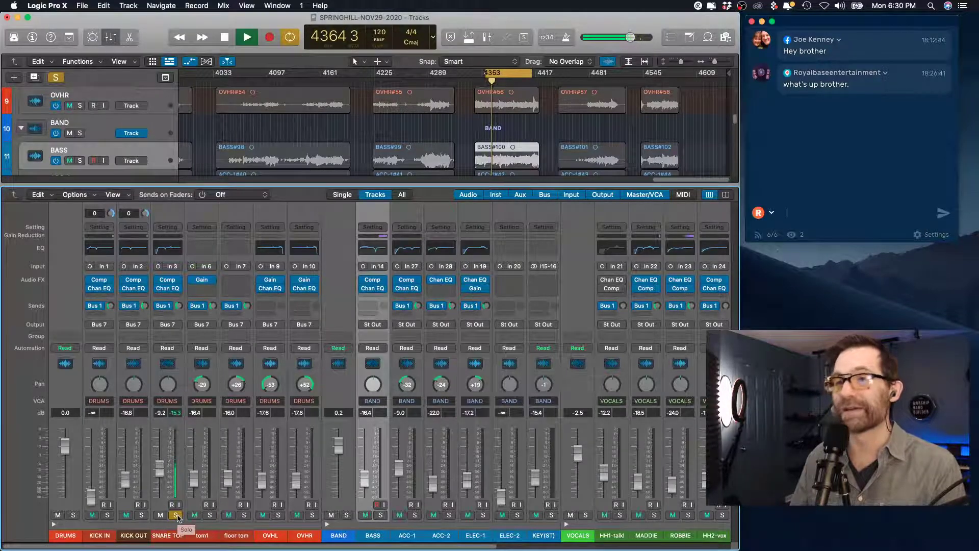
Set SNARE TOP to -13.4 dB and KICK IN to -26.0 dB, checking both kick mics in solo before clearing all solos.
drag(161, 468, 91, 485)
key(ctrl+alt+super+s)
click(141, 515)
click(107, 515)
alt+click(142, 515)
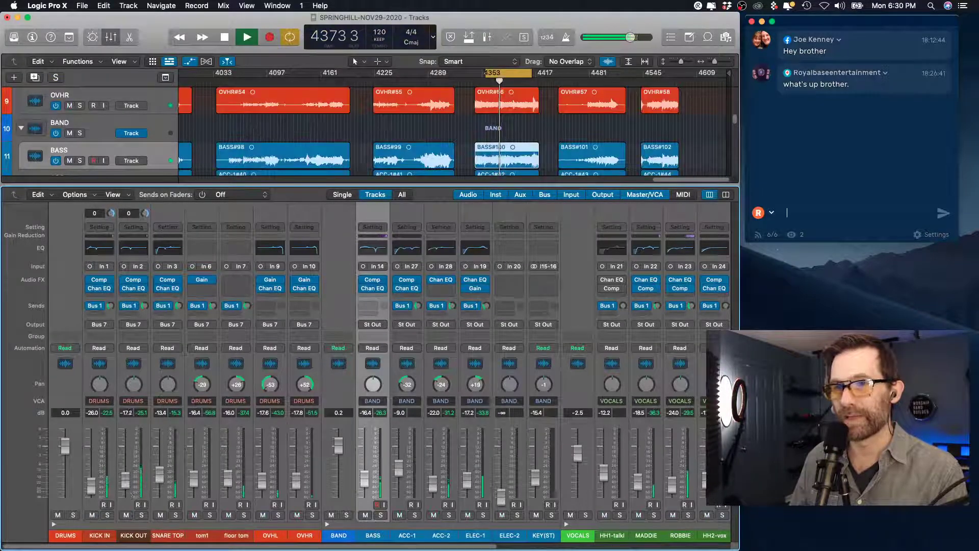
Set the faders of KICK OUT to -16.8 dB, SNARE TOP to -13.6 dB and OVHR to -17.6 dB, checking the snare in solo.
drag(130, 483, 130, 482)
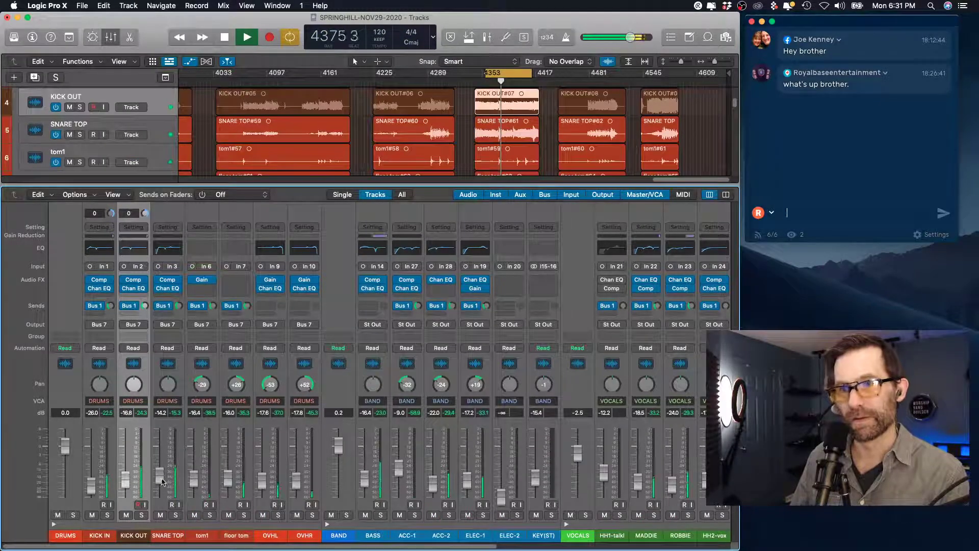
click(176, 515)
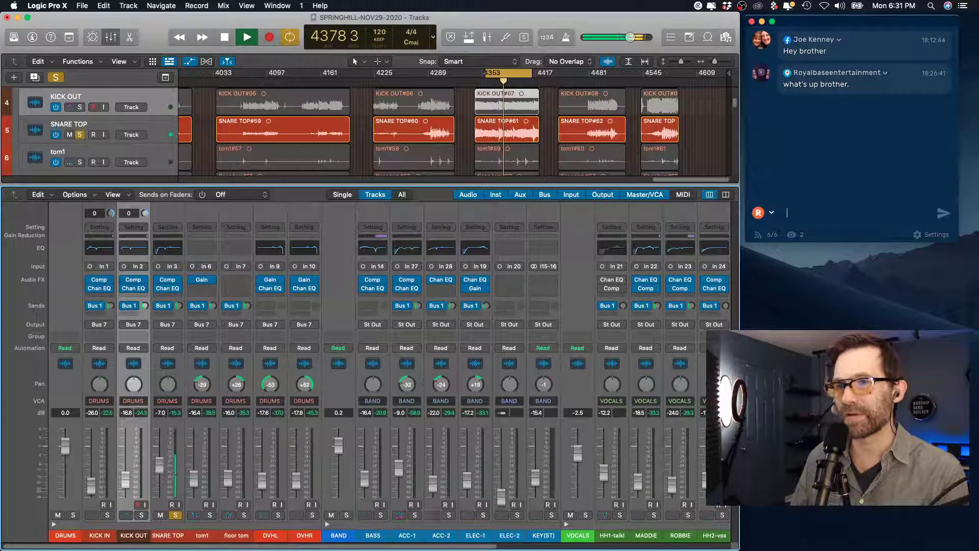
click(176, 515)
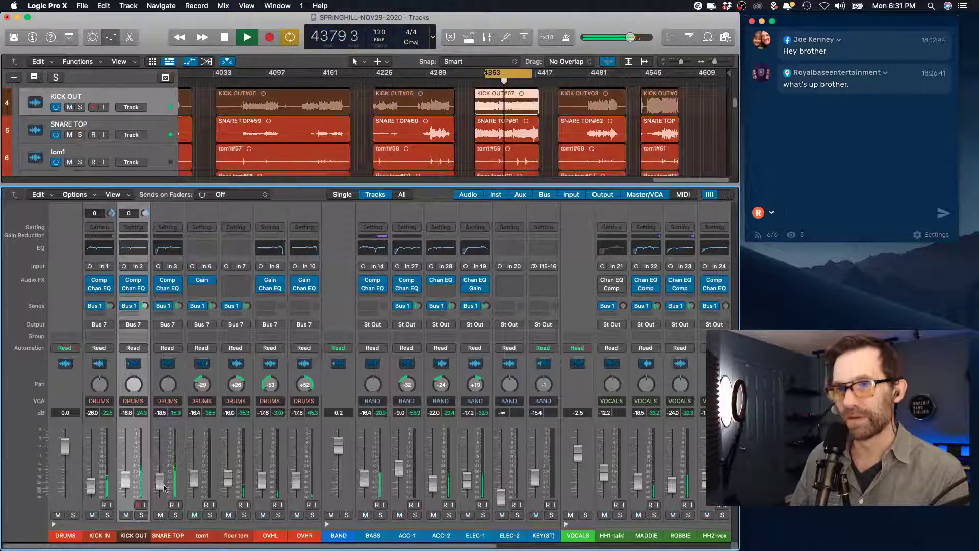
mouse_move(295, 469)
mouse_down()
mouse_move(297, 462)
mouse_move(306, 484)
mouse_up()
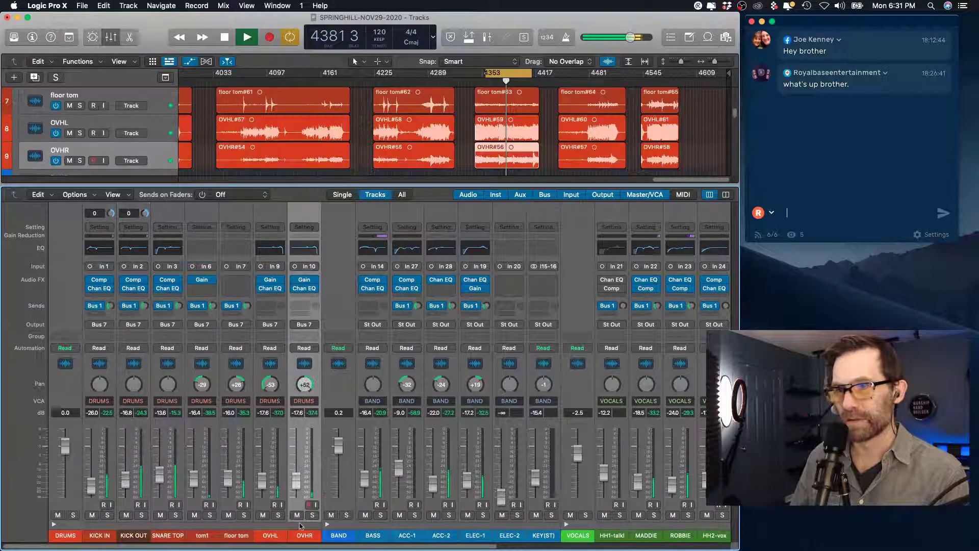
Solo ELEC-1 and reshape the upper boost in its Channel EQ into a narrower peak, sweeping it across the upper mids.
scroll(213, 506, right, 10)
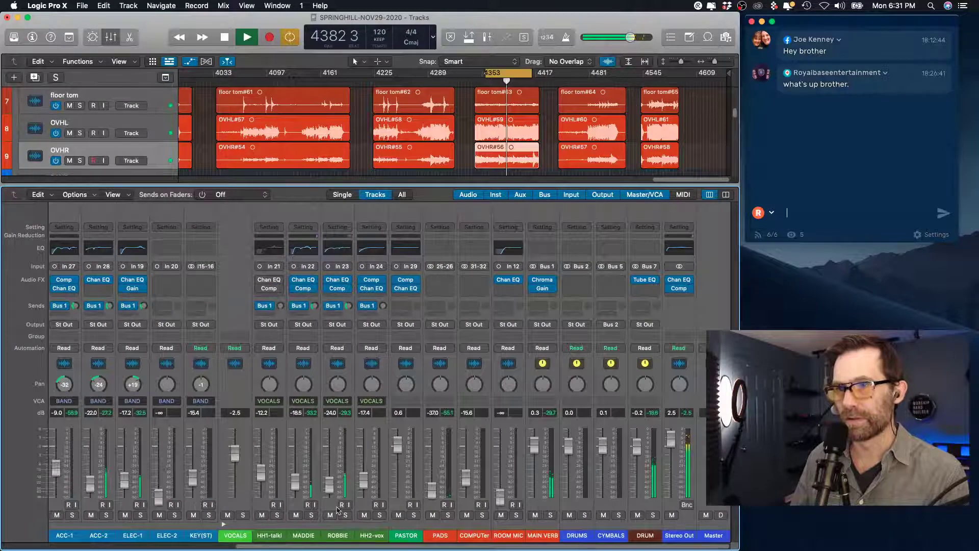
click(141, 515)
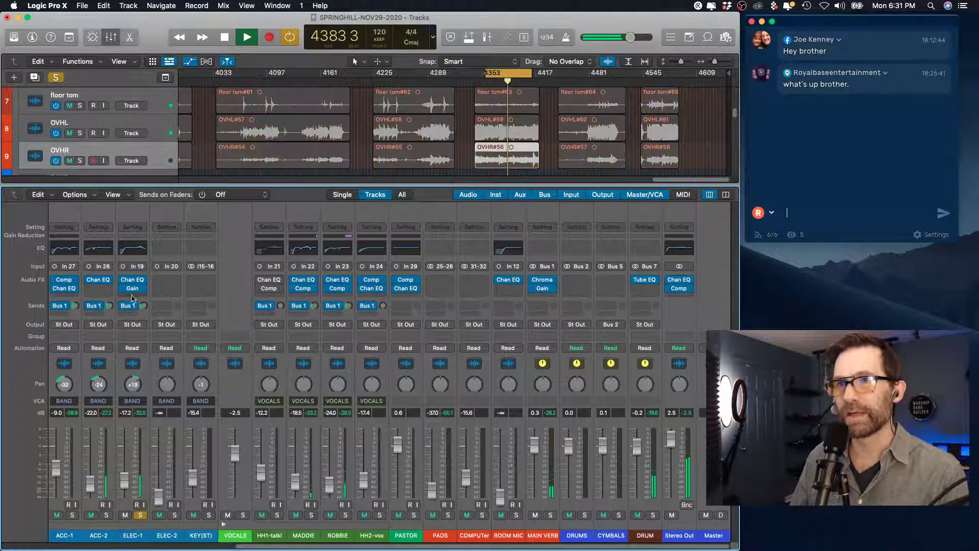
click(132, 280)
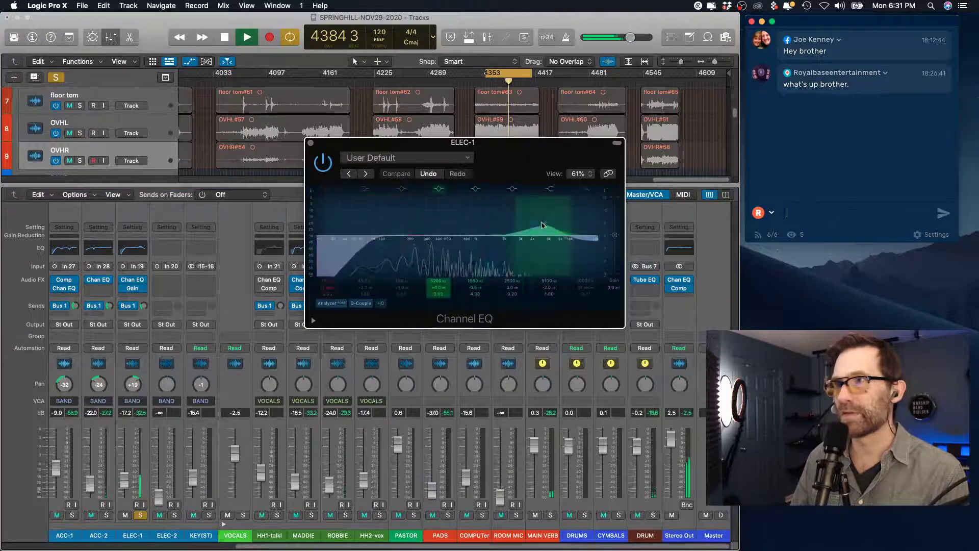
drag(541, 225, 386, 284)
drag(454, 286, 502, 229)
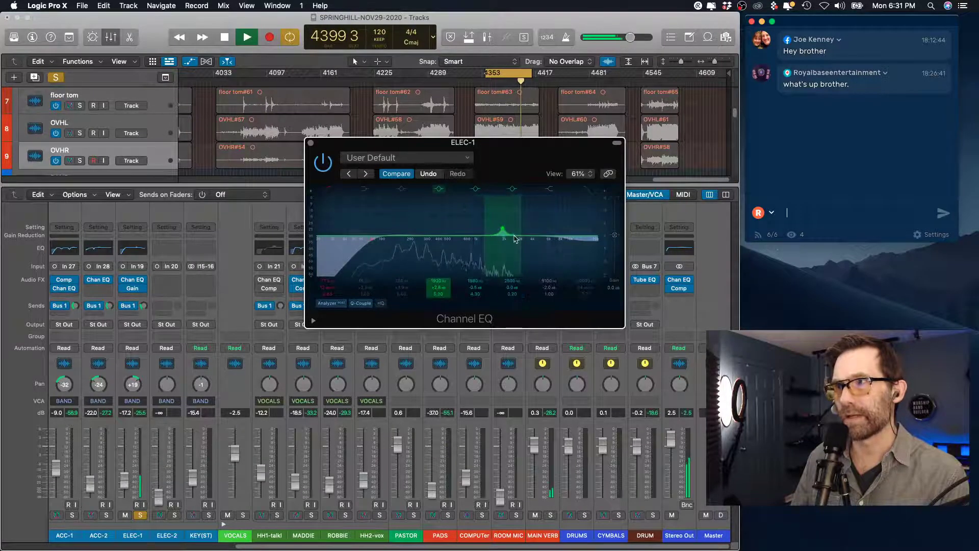
drag(515, 238, 553, 240)
Cut ELEC-1 narrowly around 250 Hz in its Channel EQ, place the boost at about 2 kHz and close the EQ.
drag(514, 237, 409, 264)
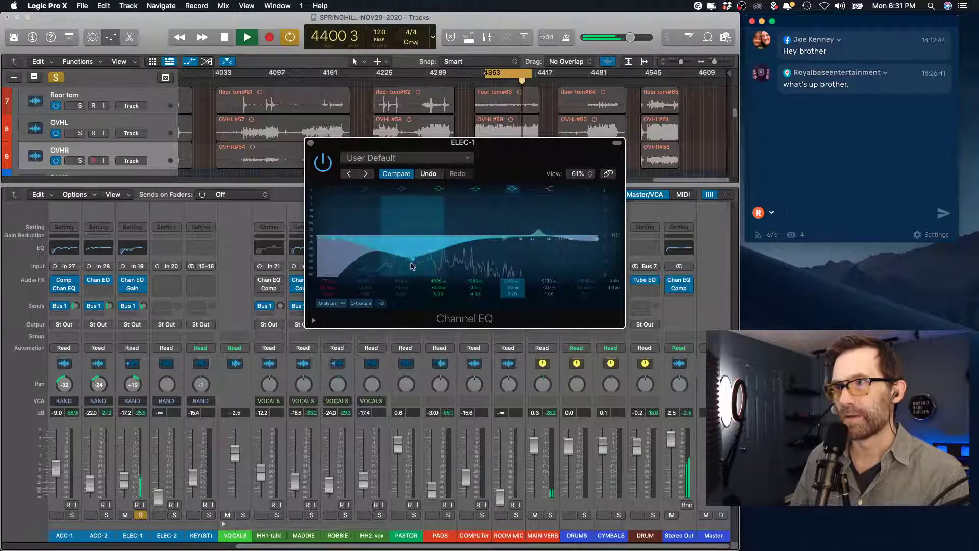
drag(465, 242, 418, 243)
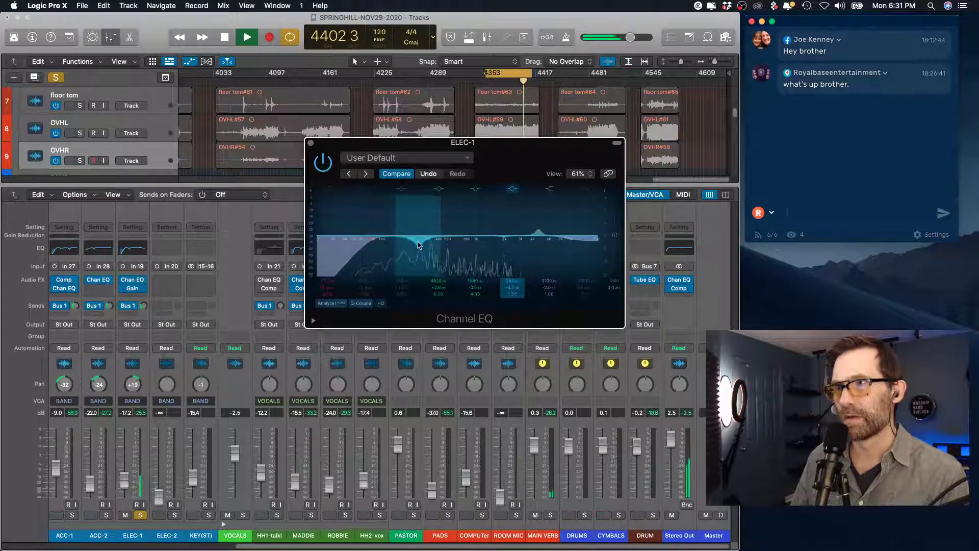
drag(539, 233, 512, 228)
drag(447, 241, 444, 241)
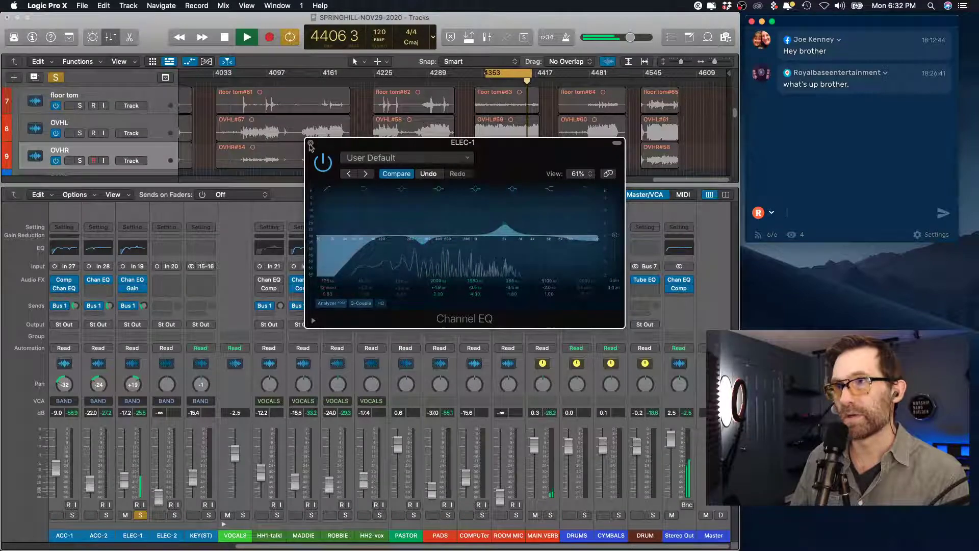
click(311, 144)
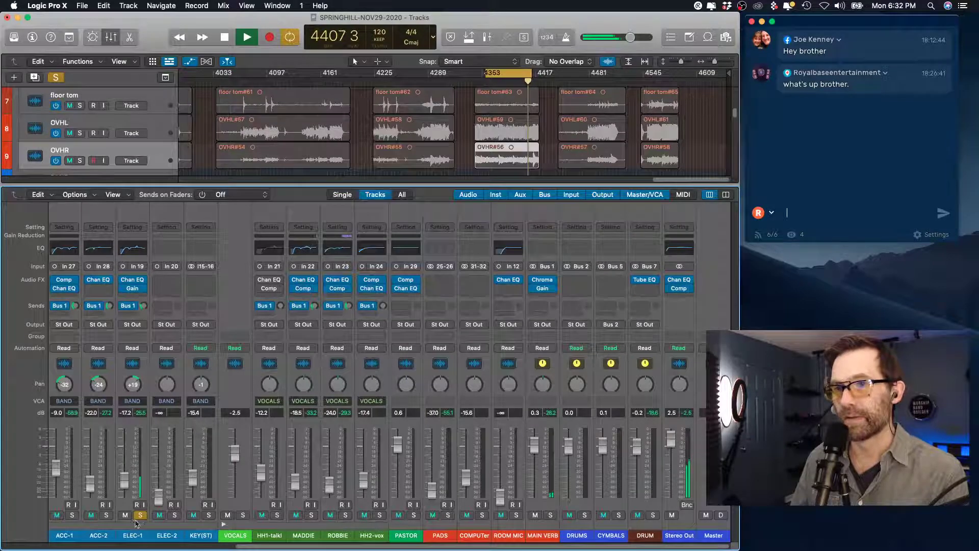
Clear the ELEC-1 solo and set the faders of ELEC-1 to -16.2 dB, SNARE TOP to -15.0 dB and the third vocal to -23.0 dB.
click(140, 515)
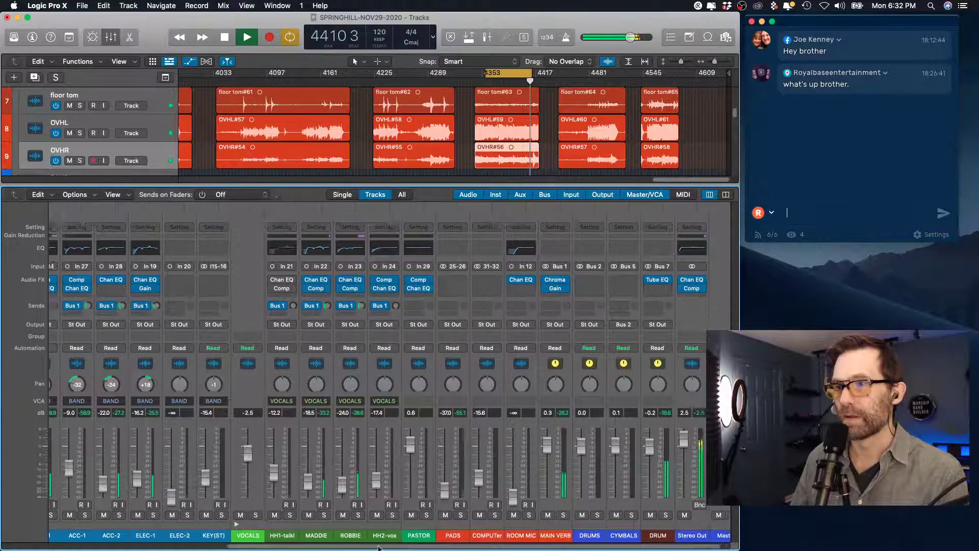
scroll(400, 545, left, 10)
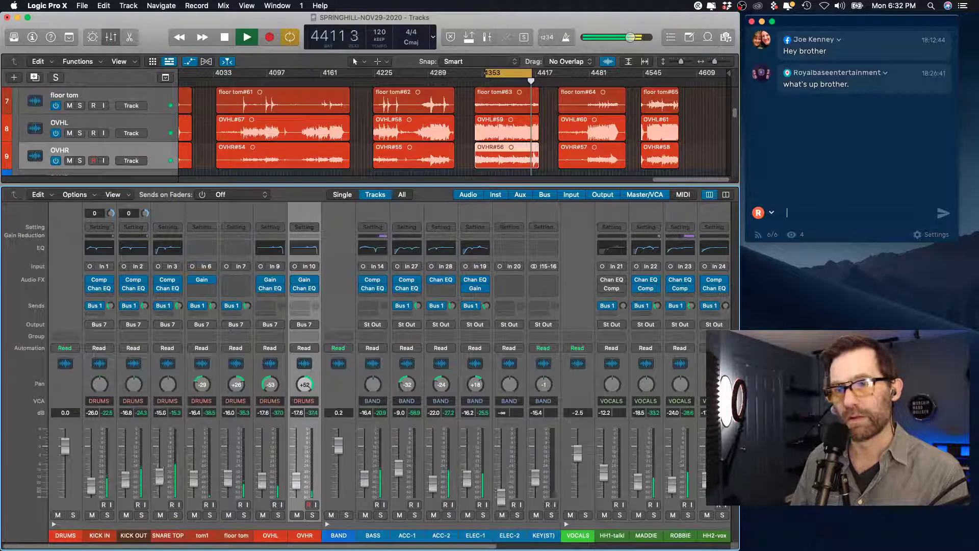
scroll(161, 482, right, 10)
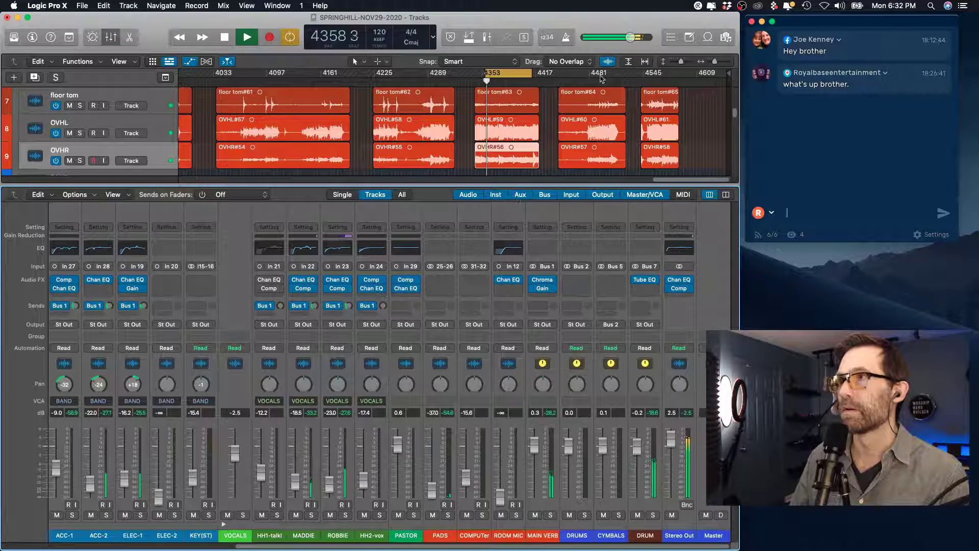
Turn off cycle playback and play the full mix from about bar 4560, in the last recorded section.
key(space)
click(656, 72)
key(space)
key(space)
click(517, 70)
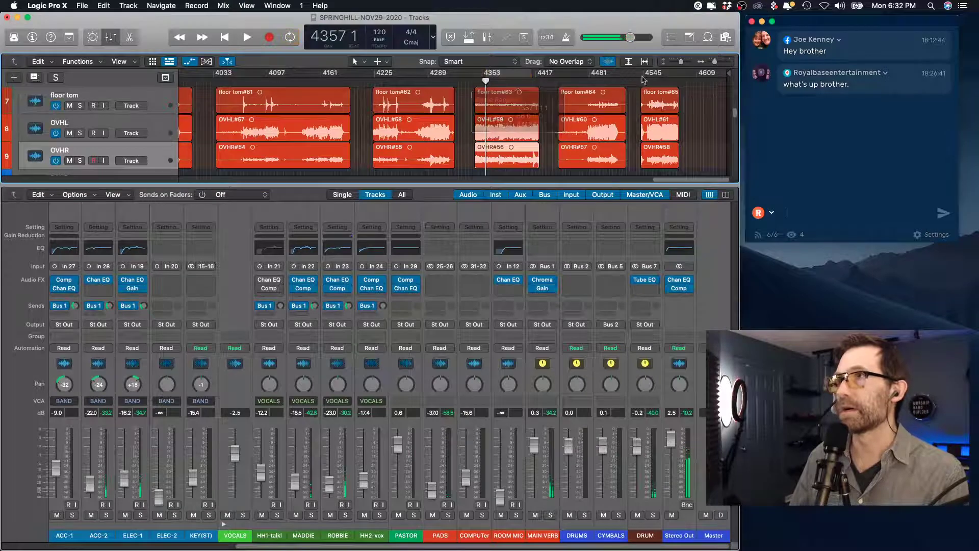
key(space)
click(657, 80)
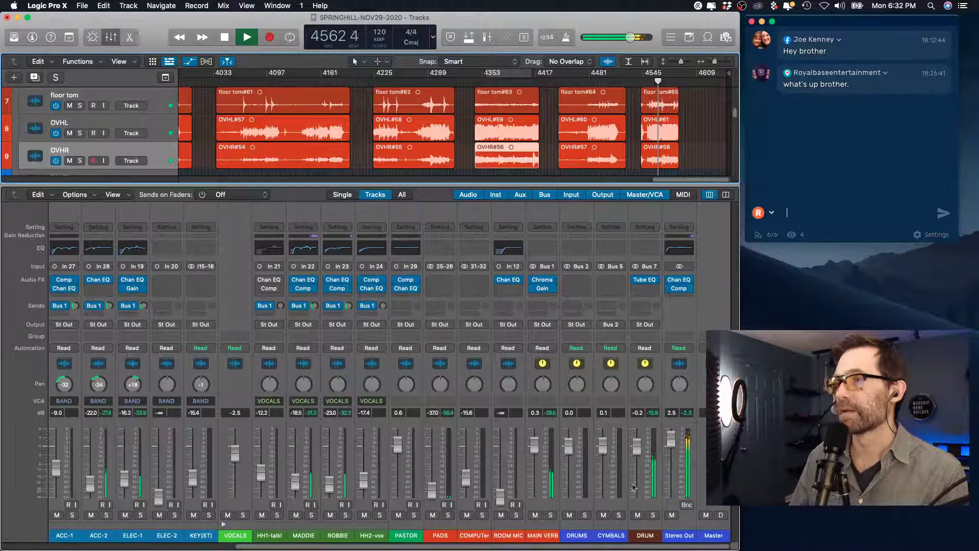
Lower the second vocal track's fader to -19.0 dB and the ACC-2 fader to -27.5 dB.
drag(294, 480, 329, 482)
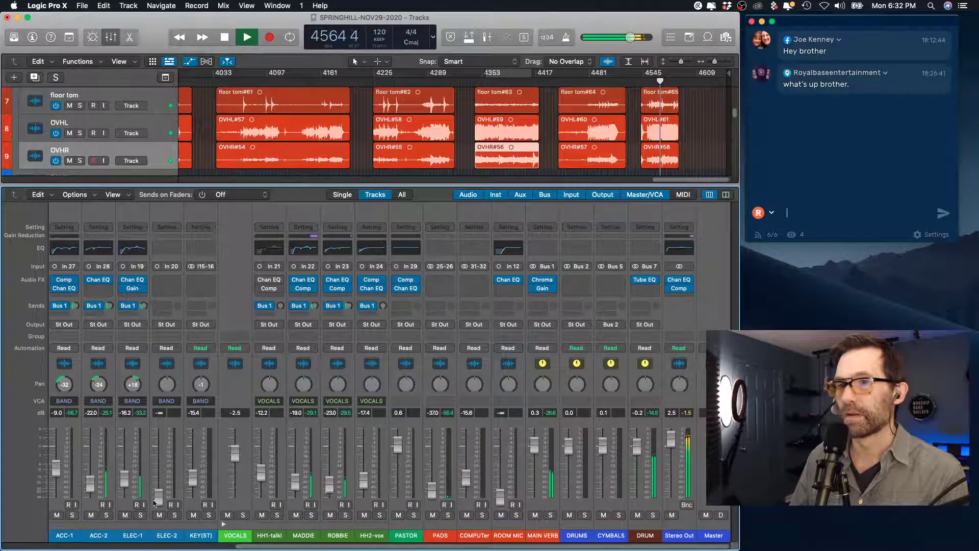
drag(90, 478, 92, 487)
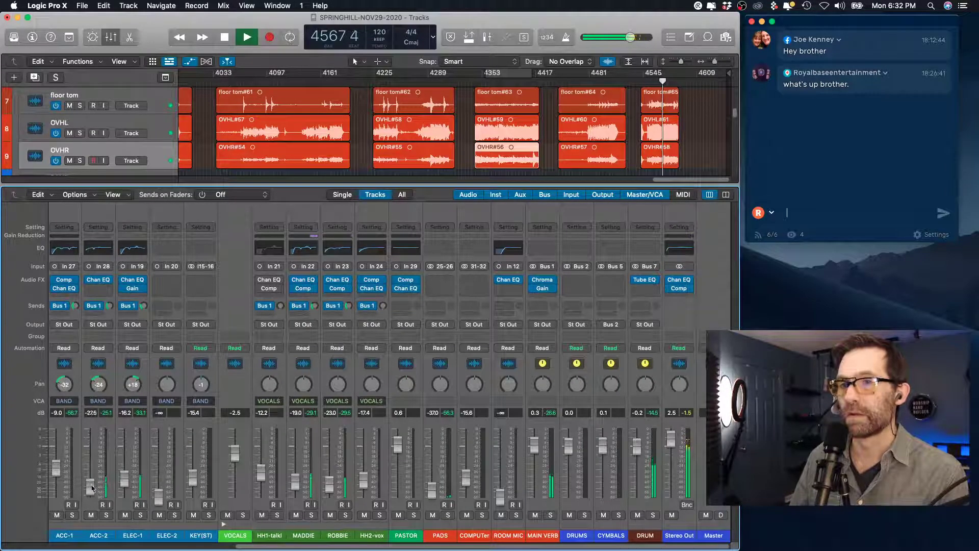
scroll(321, 547, left, 10)
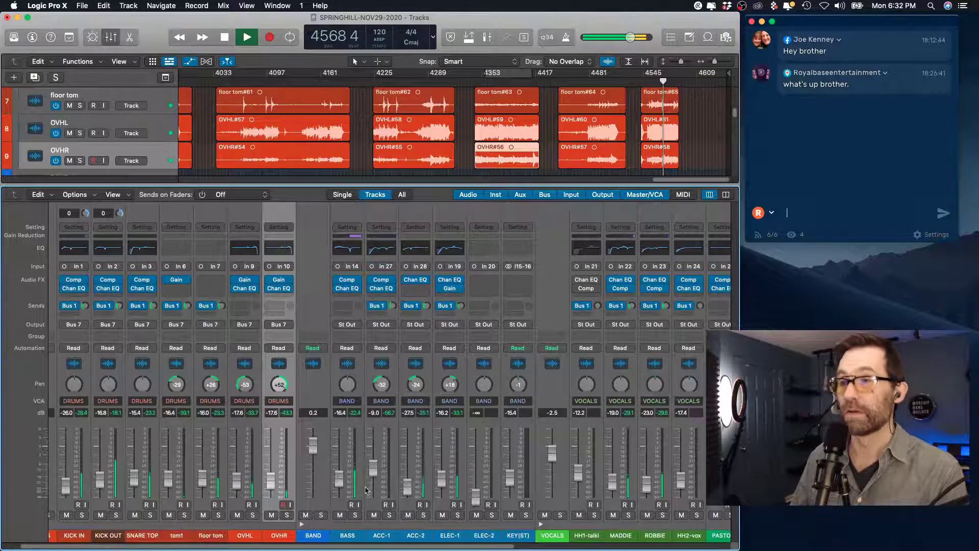
Raise the second vocal track's fader to -17.0 dB, lower the third vocal's to -33.0 dB and stop playback.
scroll(65, 482, right, 5)
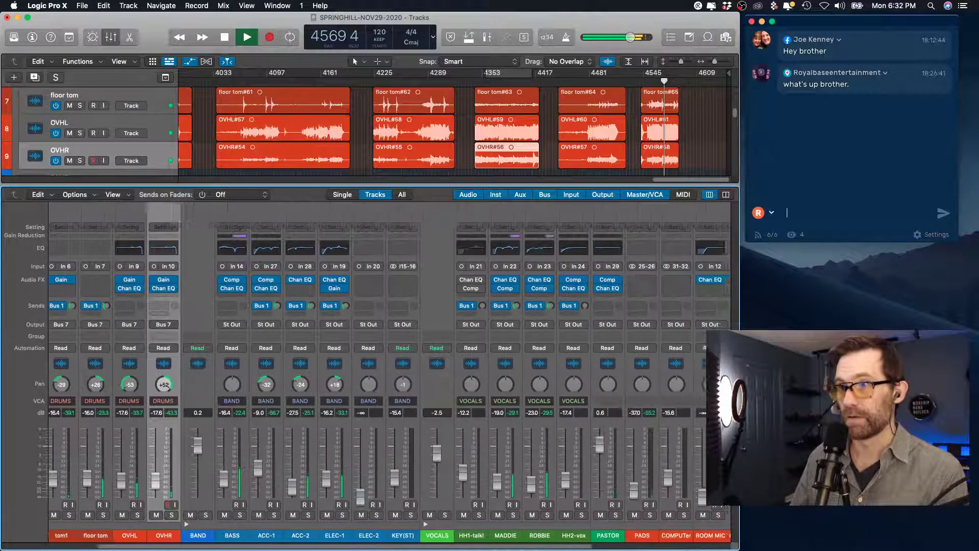
drag(488, 481, 487, 478)
key(space)
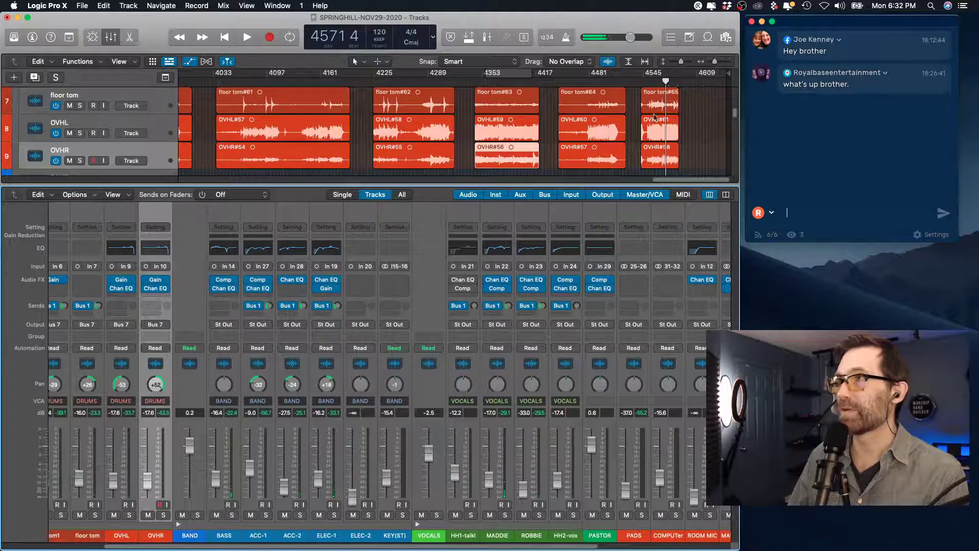
Turn on cycle playback over the last recorded section, play it and briefly toggle the BASS solo.
mouse_move(655, 73)
mouse_down()
mouse_move(676, 72)
mouse_move(653, 73)
mouse_up()
key(space)
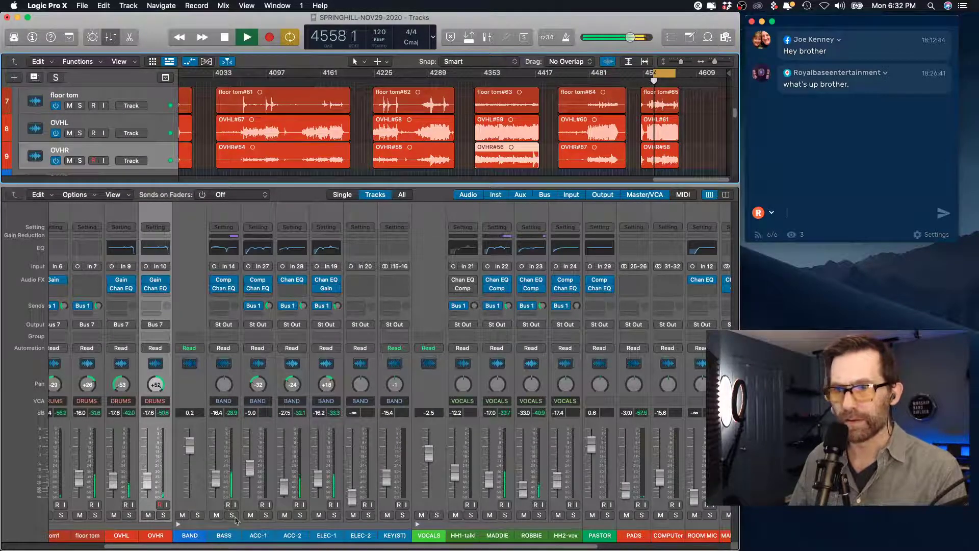
click(231, 515)
click(232, 515)
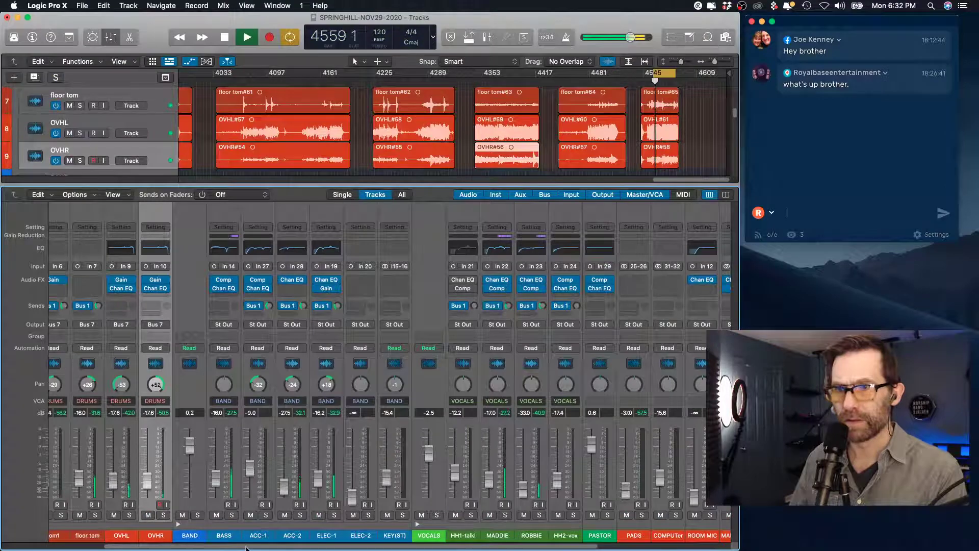
Set the faders of BASS to -16.0 dB, floor tom to -16.2 dB, KICK OUT to -19.0 dB and KICK IN to -26.0 dB.
scroll(225, 498, left, 5)
drag(126, 482, 99, 492)
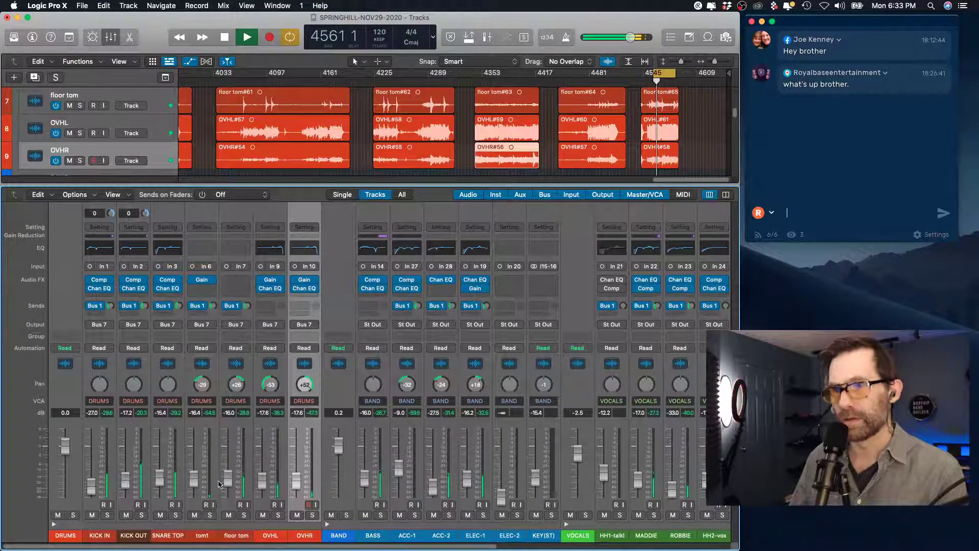
mouse_move(226, 480)
mouse_down()
mouse_move(196, 481)
mouse_move(227, 480)
mouse_up()
drag(125, 479, 91, 488)
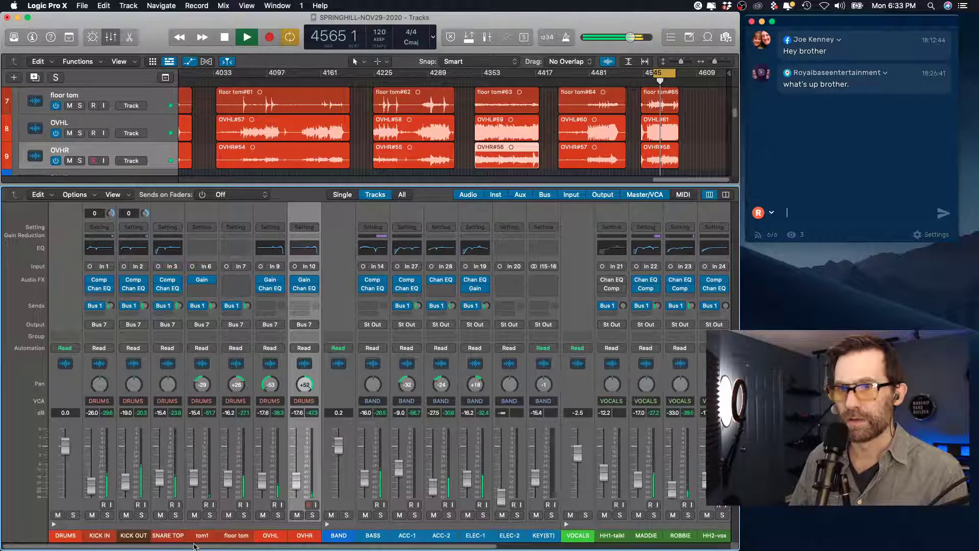
Set ACC-2 to -28.5 dB, ELEC-1 to -17.0 dB, the third vocal to -30.0 dB and SNARE TOP to -17.4 dB, checking the snare's Channel EQ.
scroll(219, 510, right, 10)
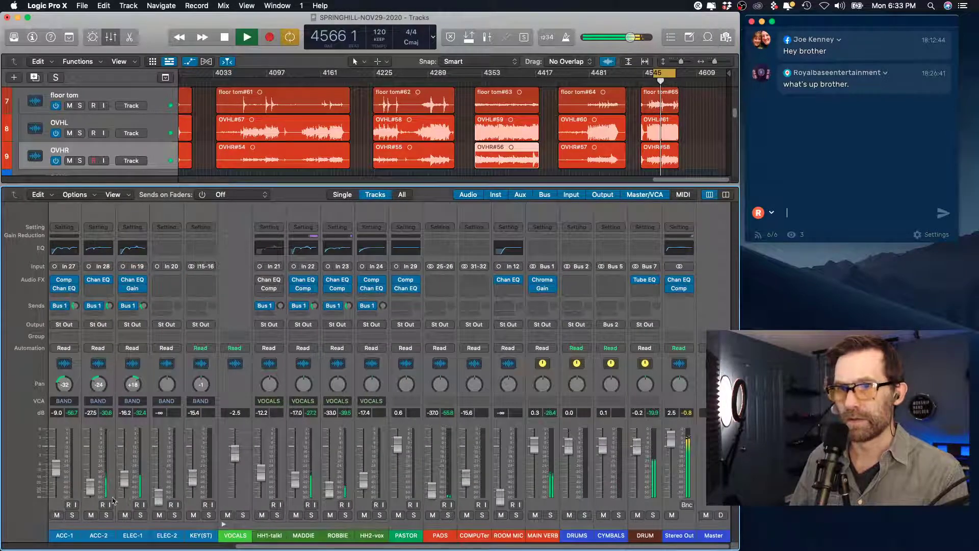
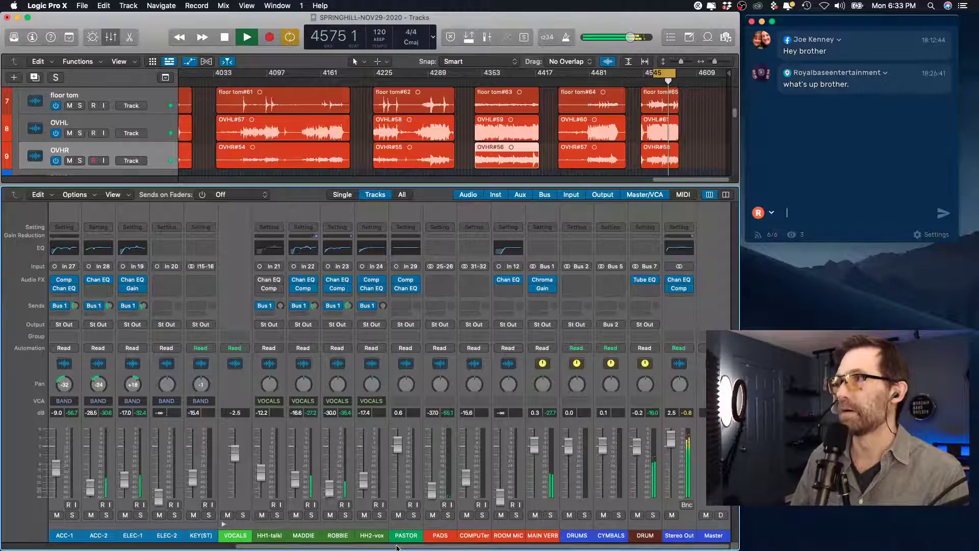
drag(396, 547, 124, 544)
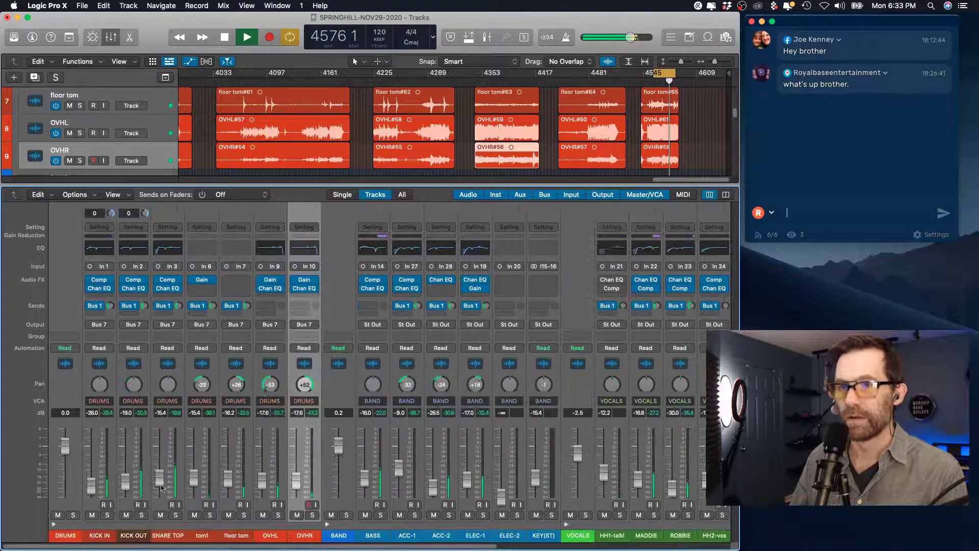
drag(160, 476, 161, 484)
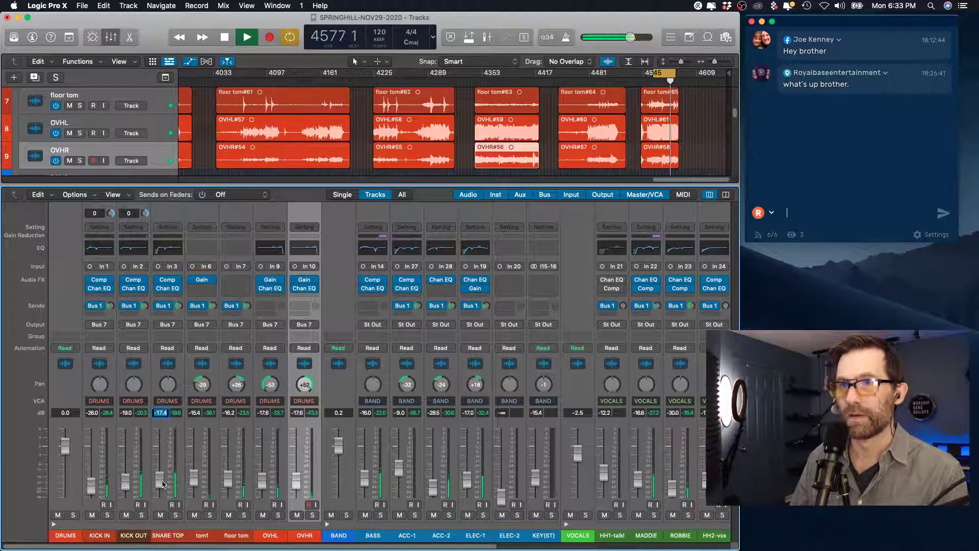
click(168, 288)
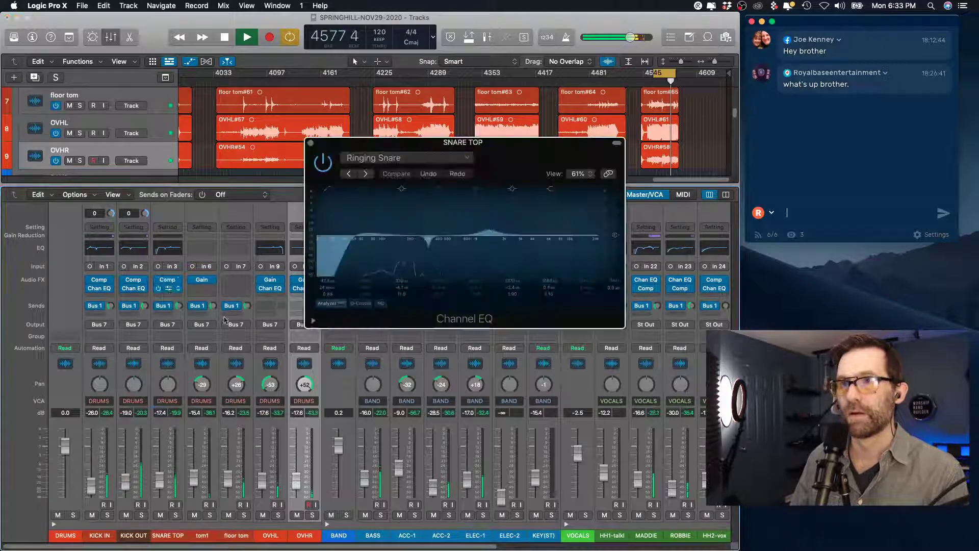
click(311, 144)
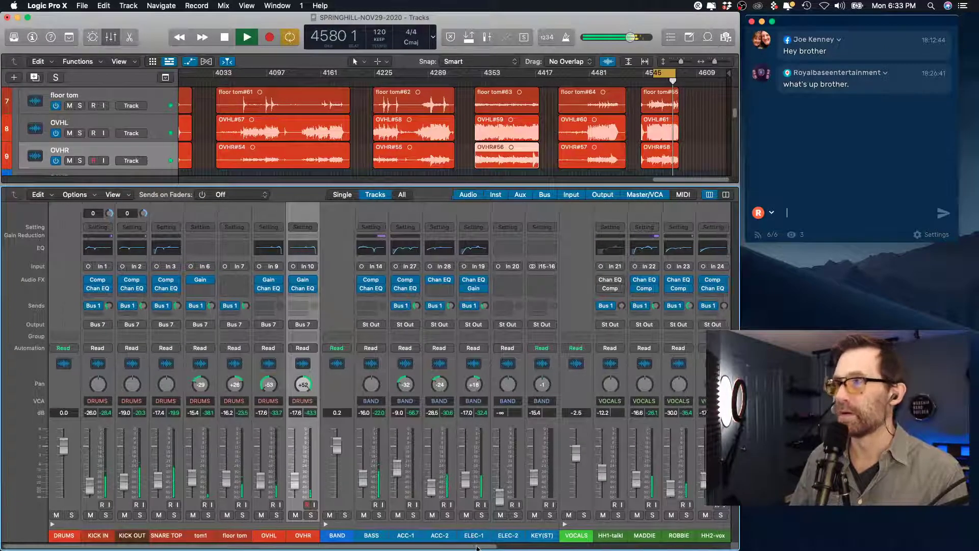
Lower the MAIN VERB fader to 0.0 dB and KICK IN to -27.5 dB, and stop playback.
drag(476, 548, 747, 535)
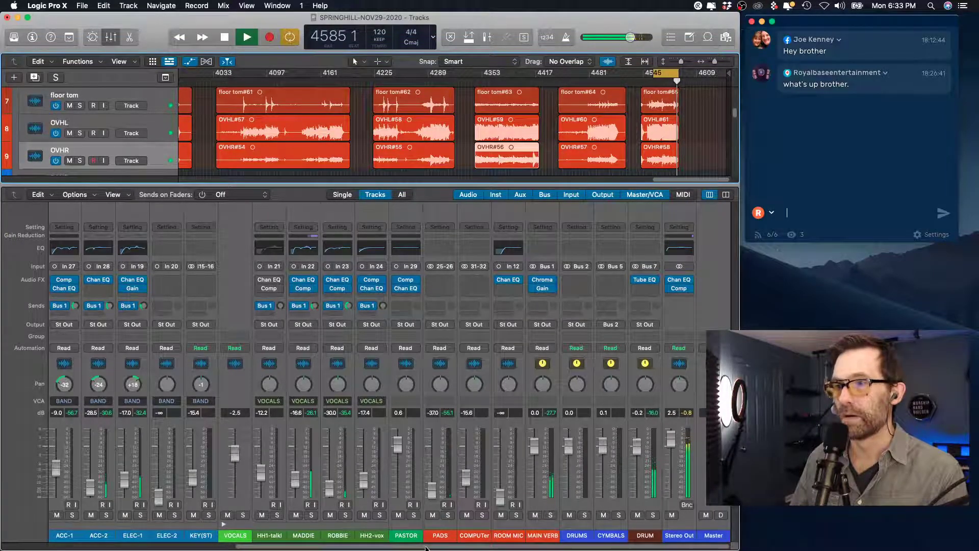
scroll(259, 521, left, 10)
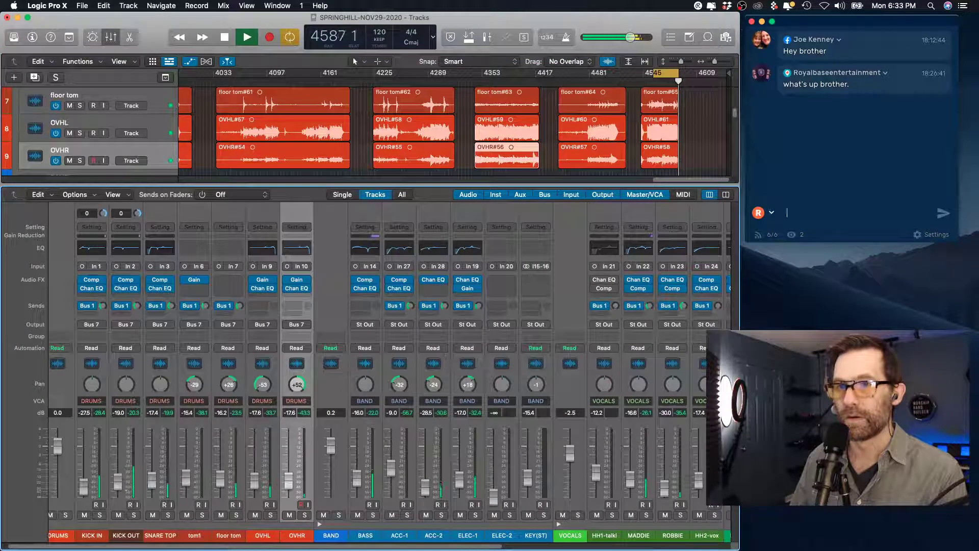
scroll(248, 539, right, 10)
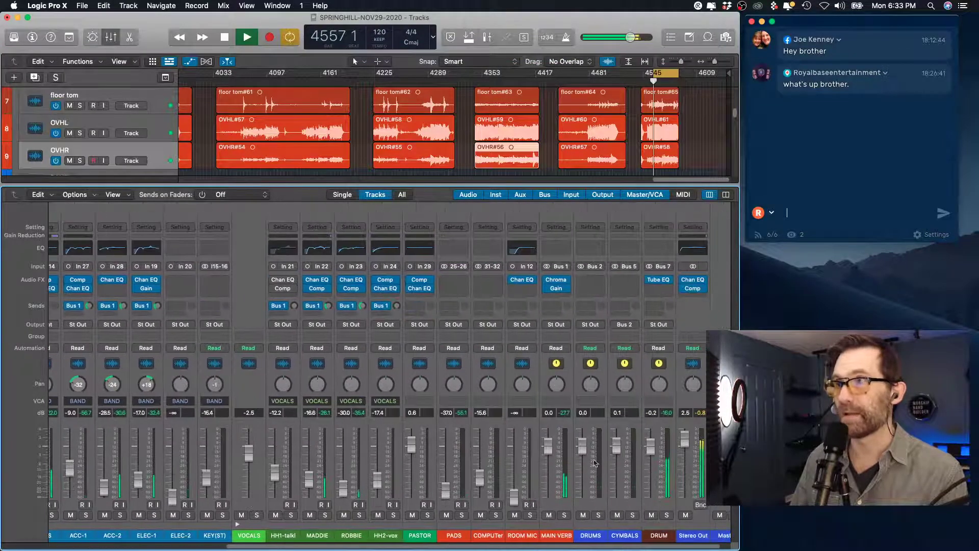
key(space)
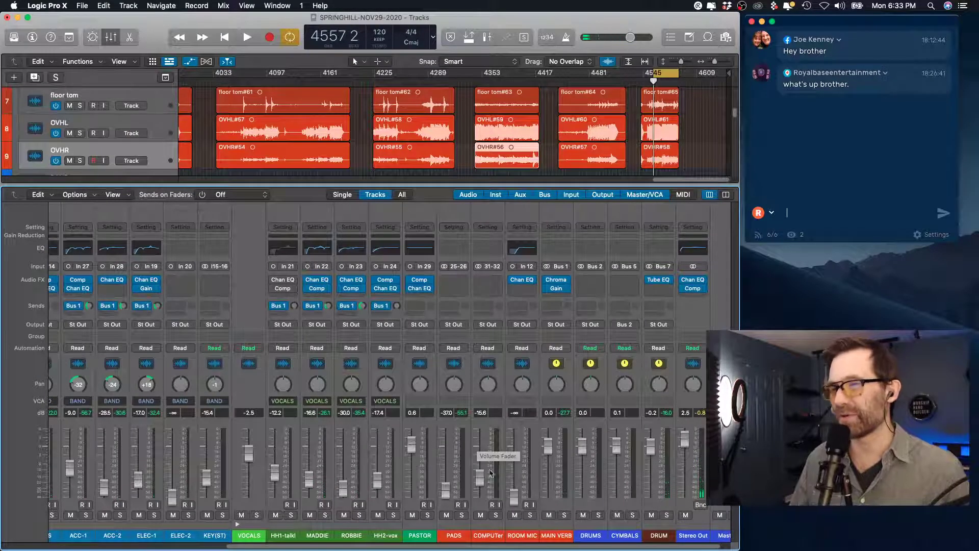
Solo SNARE TOP, play the cycled section and open the track's Channel EQ.
scroll(401, 547, left, 8)
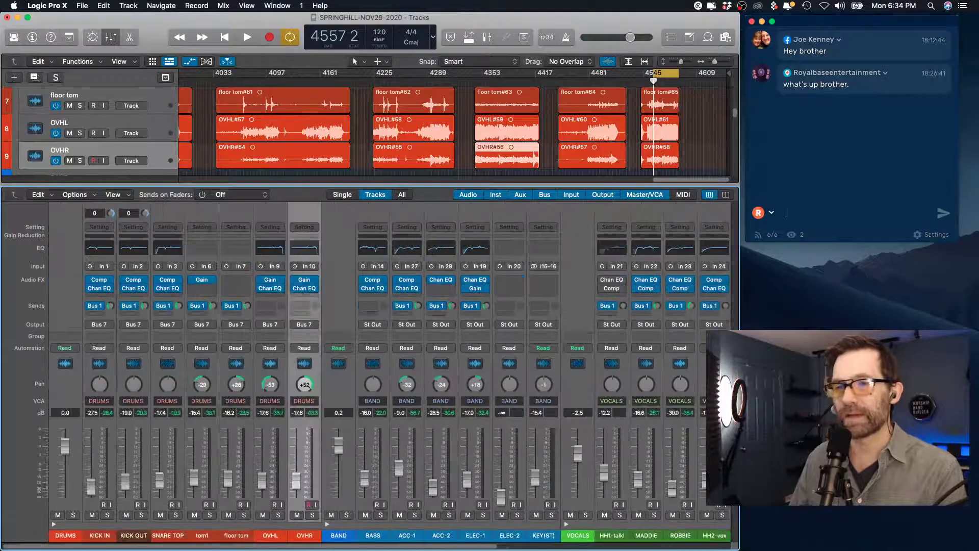
click(175, 515)
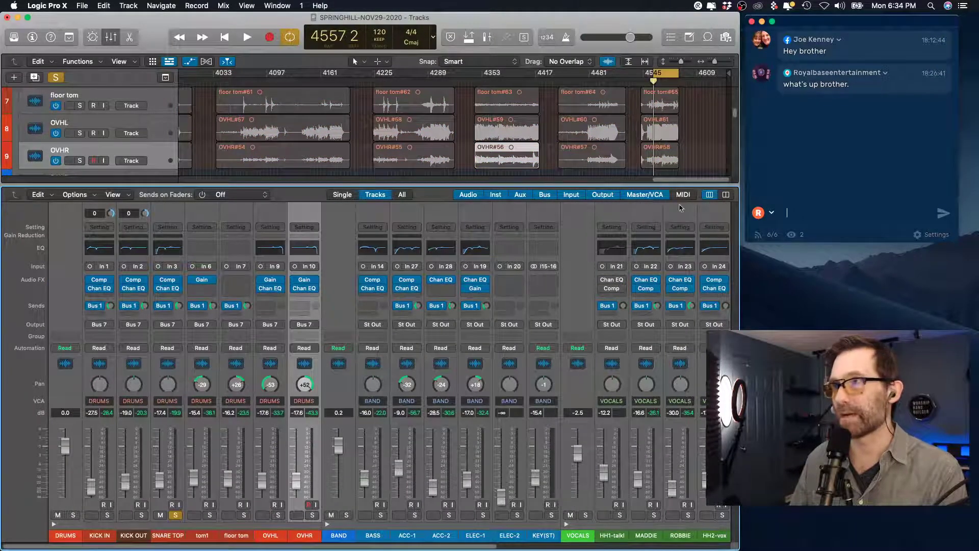
key(space)
key(space)
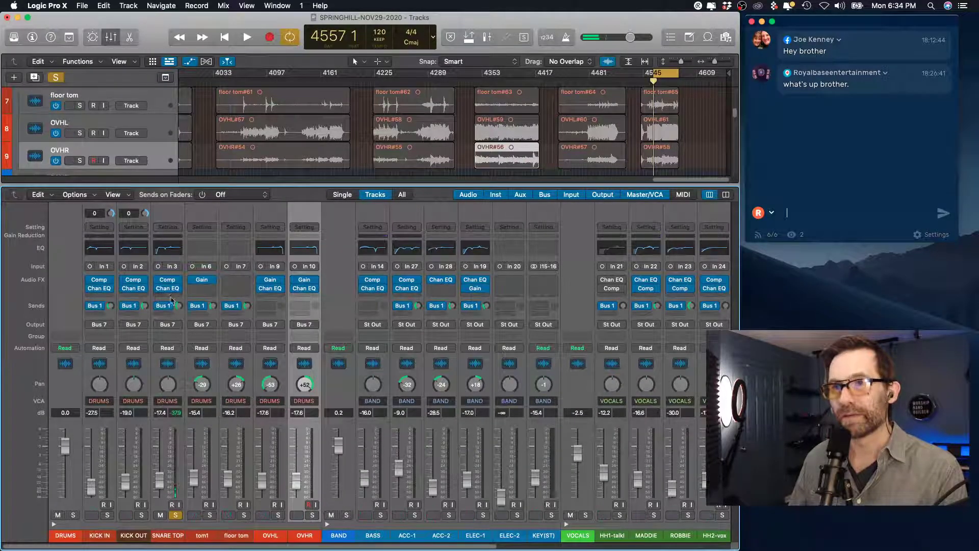
key(space)
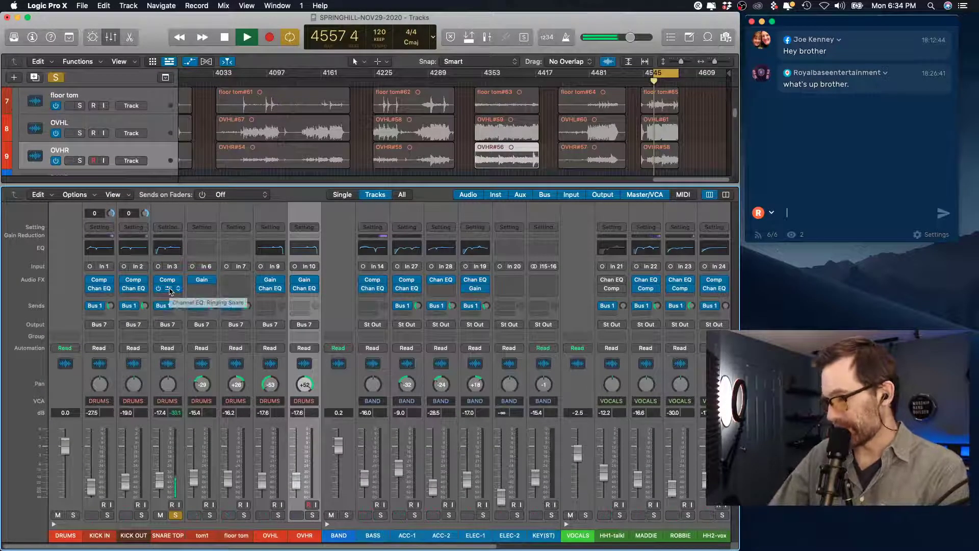
click(169, 288)
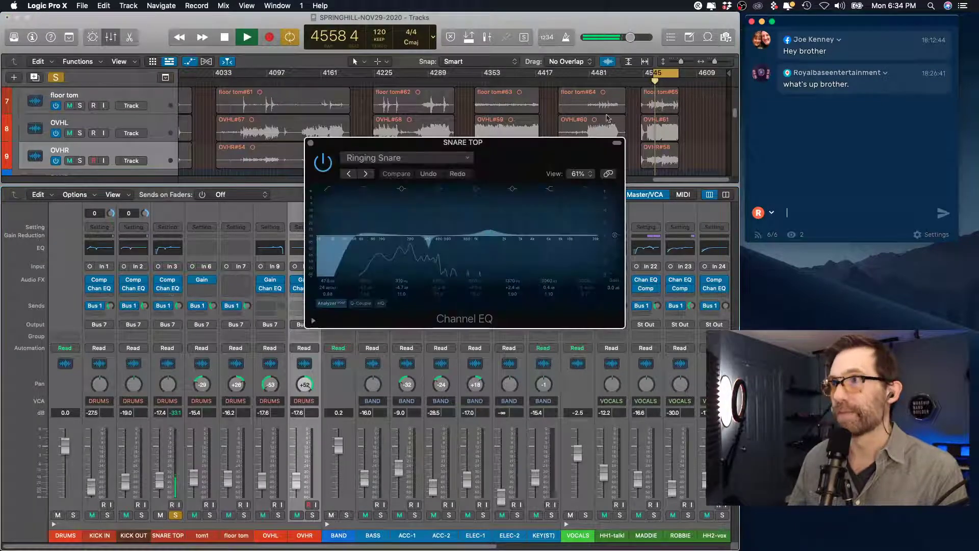
Sweep narrow boosts through the snare's EQ, flatten the midrange bands and place a cut at about 5.6 kHz.
drag(428, 250, 490, 190)
drag(515, 223, 481, 195)
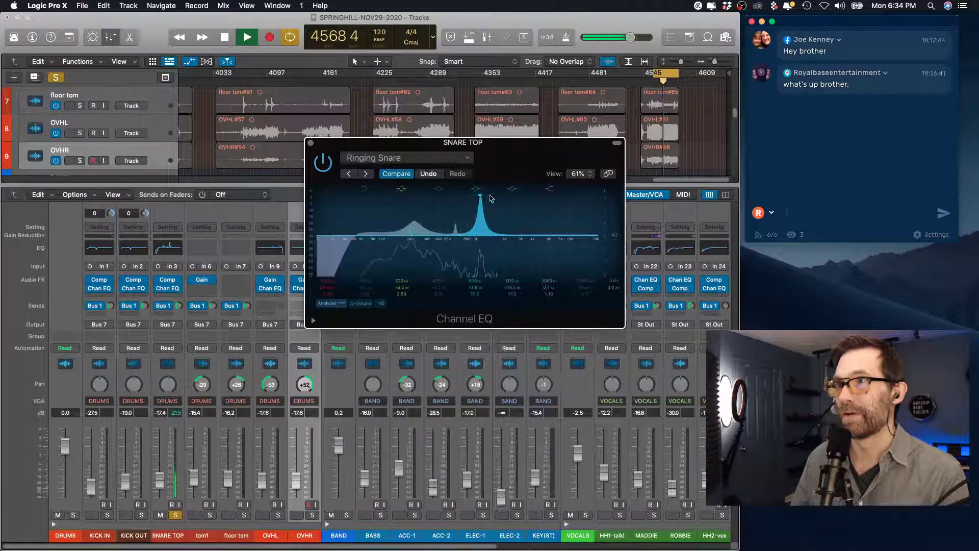
mouse_move(481, 196)
mouse_down()
mouse_move(564, 203)
mouse_move(477, 200)
mouse_up()
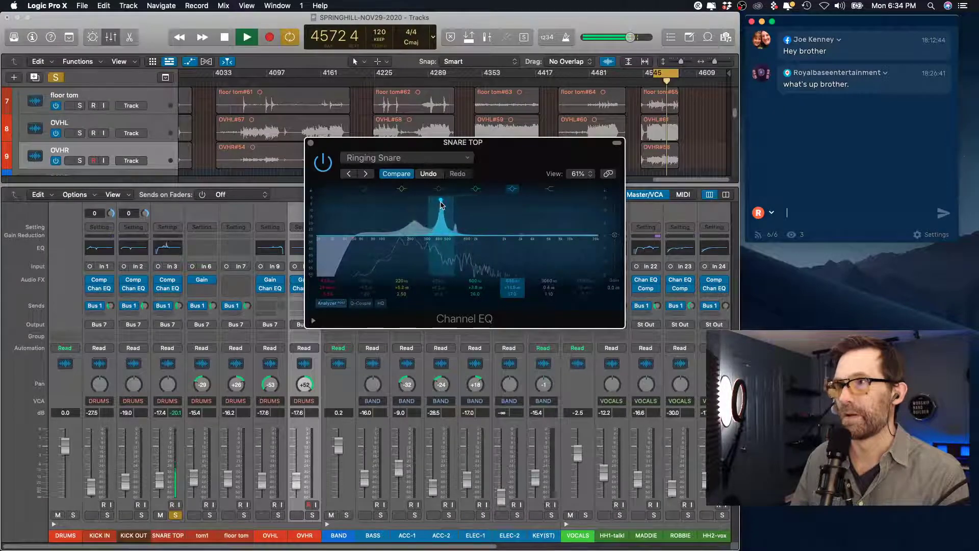
drag(414, 226, 420, 235)
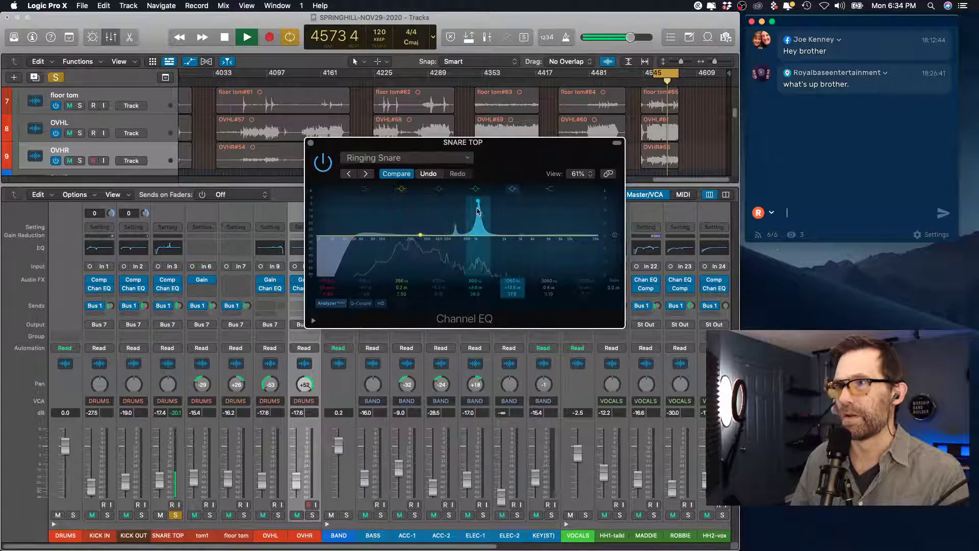
drag(491, 211, 550, 268)
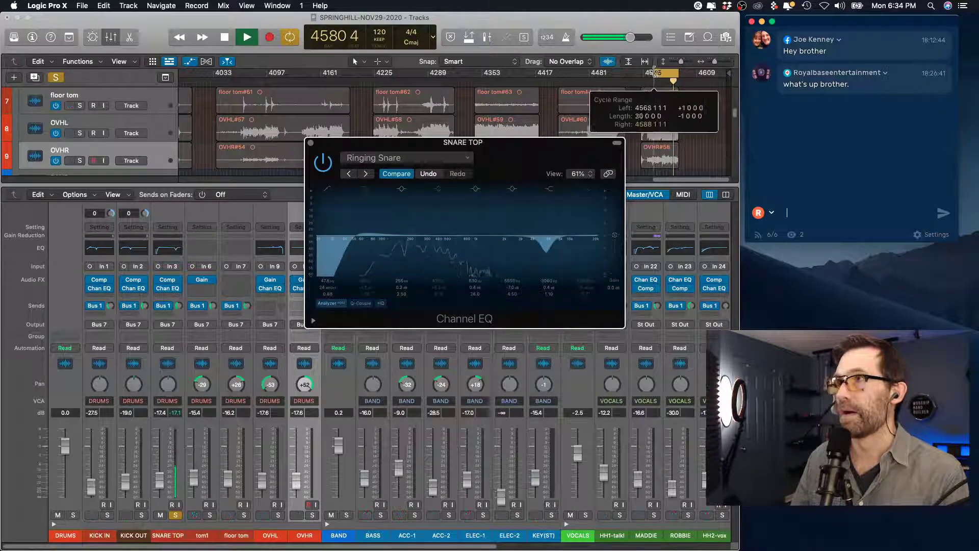
Shorten the cycle to start at about bar 4576, flatten the snare EQ's high-frequency cut and make its low cut gentler.
click(670, 75)
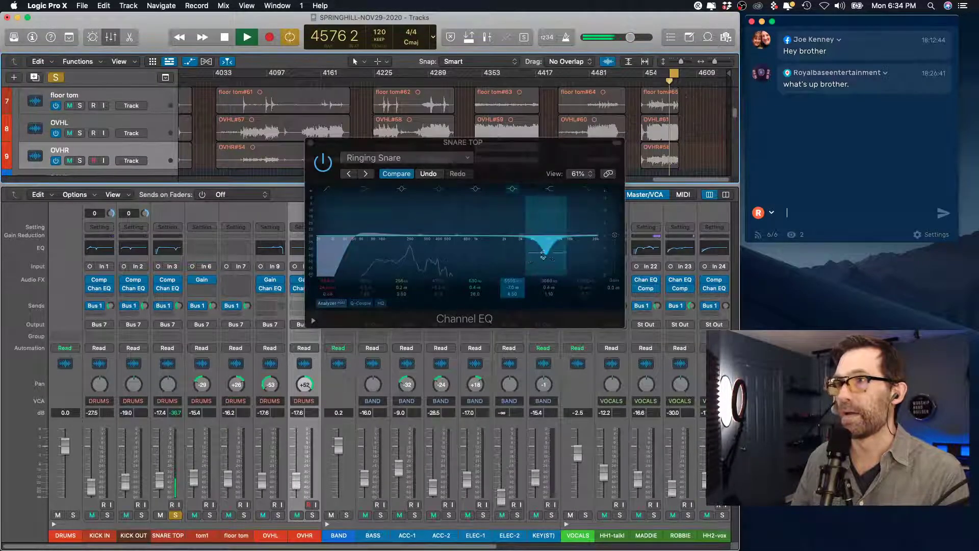
drag(546, 257, 516, 233)
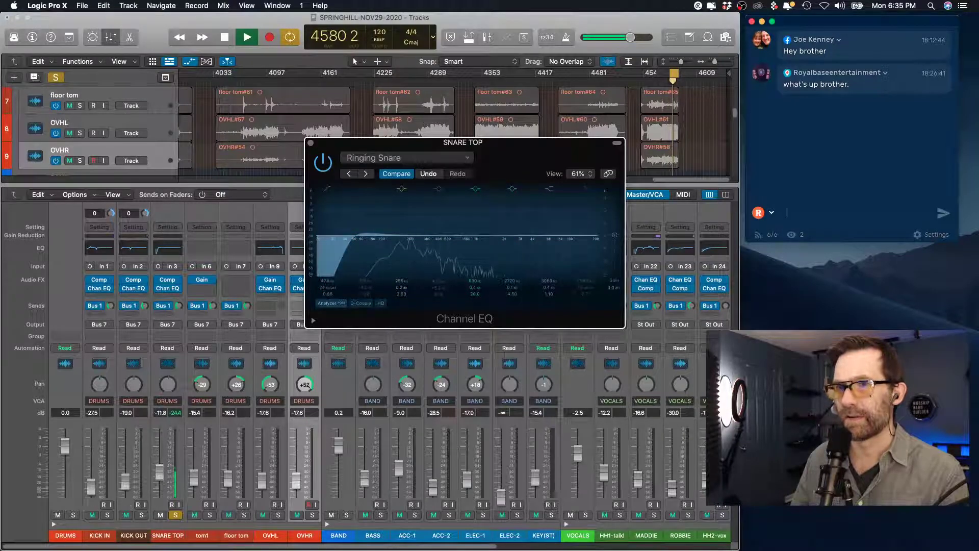
click(360, 237)
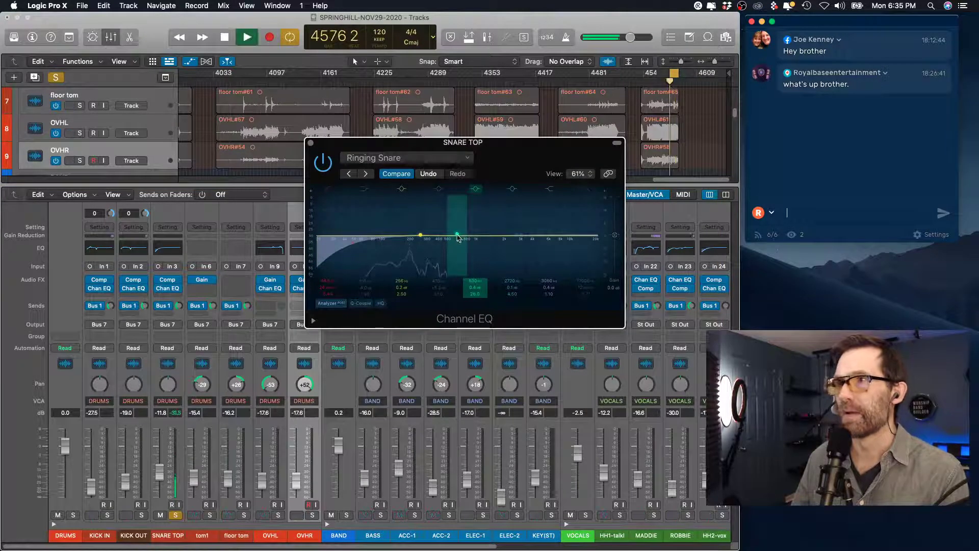
Sweep one narrow EQ band through the snare's midrange and low mids and cut it deeply at about 200 Hz.
mouse_move(472, 218)
mouse_down()
mouse_move(463, 225)
mouse_move(541, 218)
mouse_move(431, 208)
mouse_move(481, 217)
mouse_up()
drag(486, 254, 486, 256)
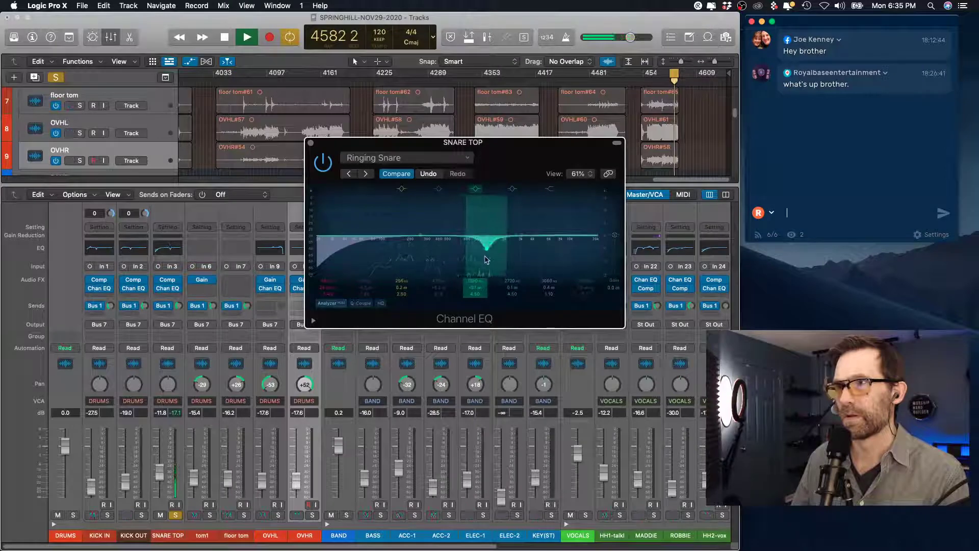
drag(421, 212, 451, 260)
drag(437, 206, 444, 183)
drag(443, 270, 420, 235)
drag(399, 268, 492, 266)
click(398, 268)
drag(414, 266, 410, 193)
mouse_move(413, 247)
mouse_down()
mouse_move(413, 277)
mouse_move(424, 250)
mouse_up()
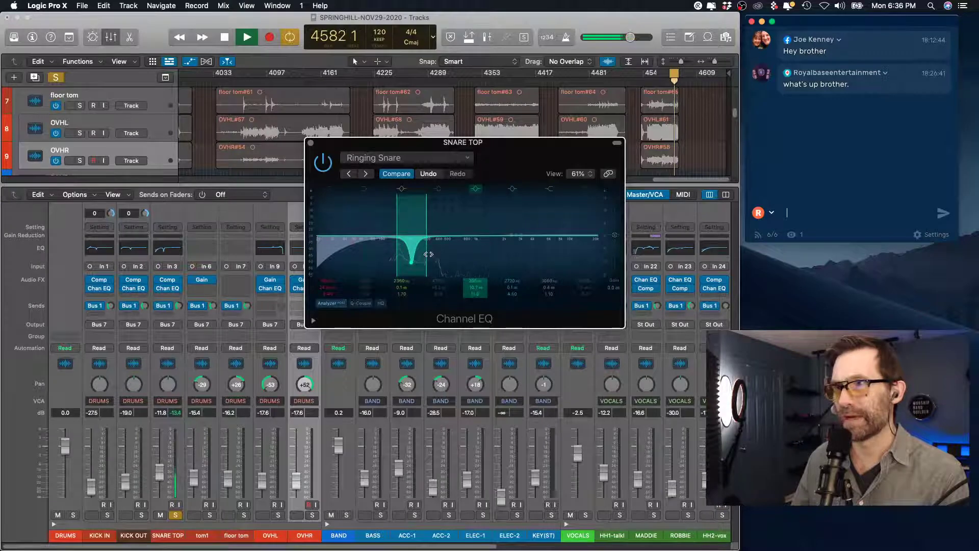
Replay the snare, compare a boost against a cut on the low-mid band and settle on a narrow cut at about 220 Hz.
key(space)
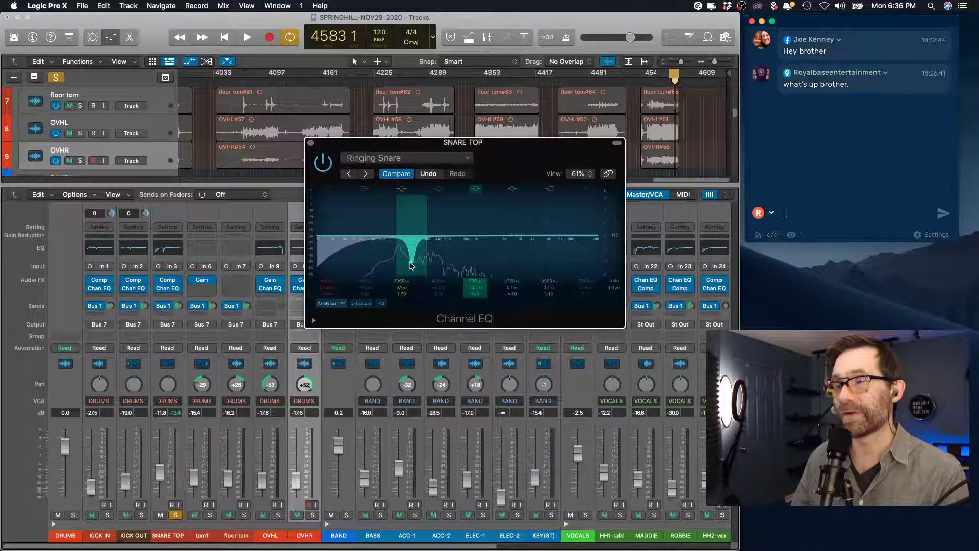
key(space)
click(397, 174)
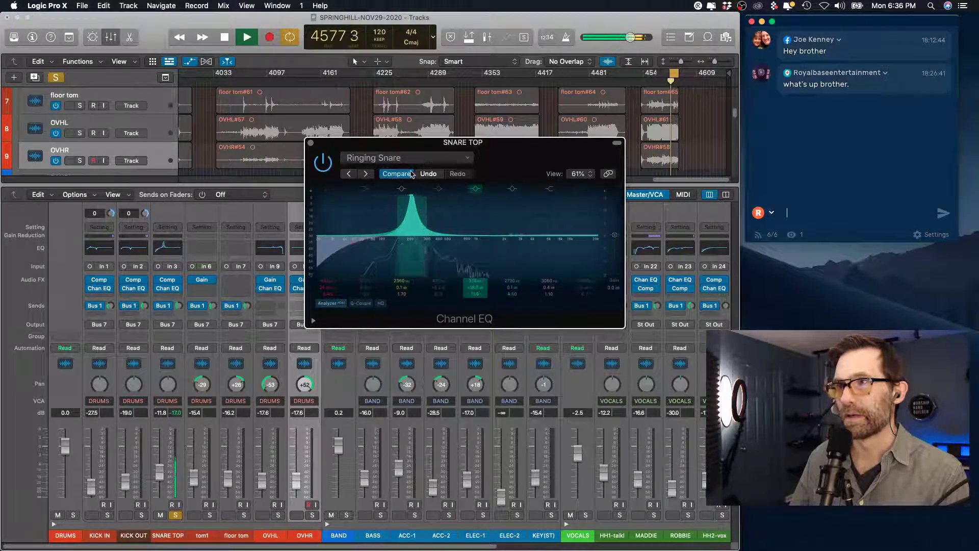
drag(413, 197, 415, 271)
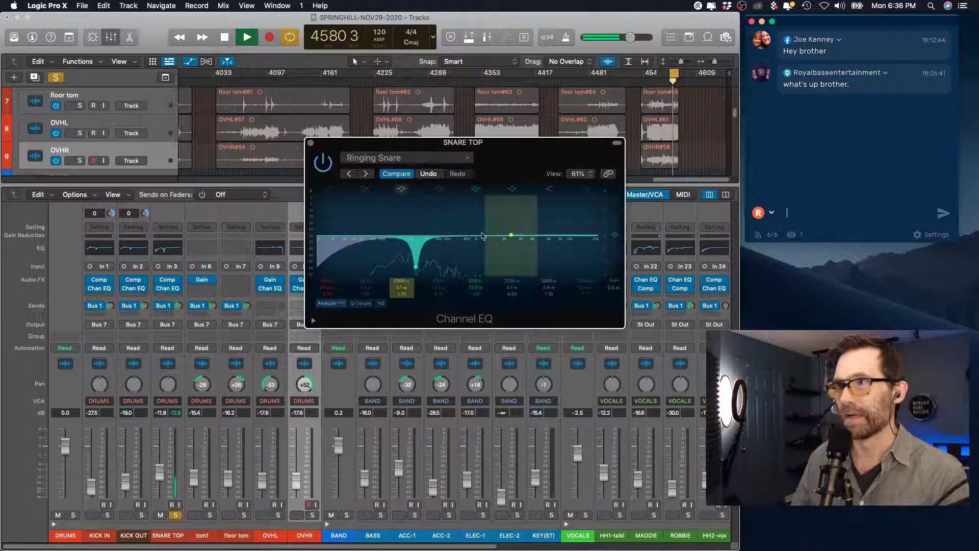
Boost the snare by about 3.7 dB around 1.6 kHz, lower its fader to about -14 dB and clear the solo.
mouse_move(511, 236)
mouse_down()
mouse_move(507, 195)
mouse_move(476, 201)
mouse_move(495, 226)
mouse_up()
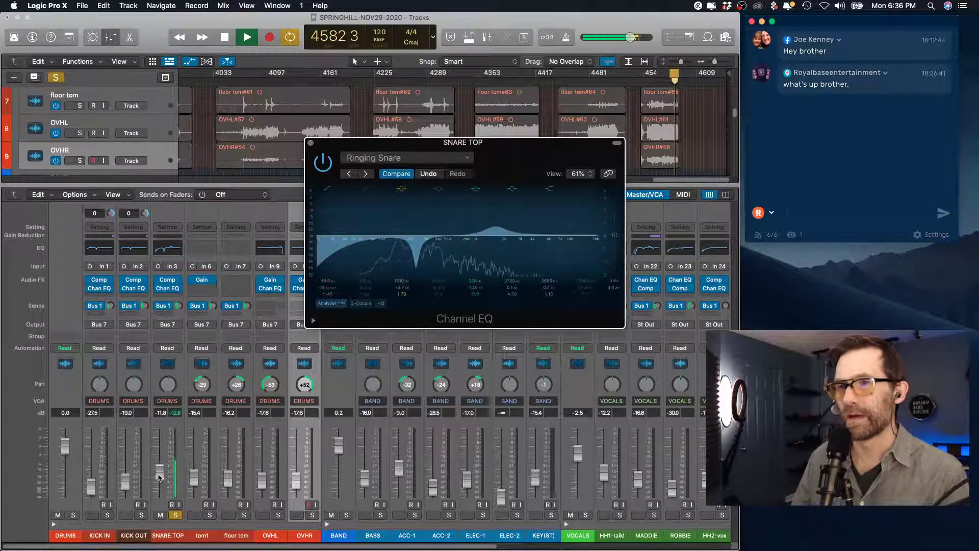
click(175, 515)
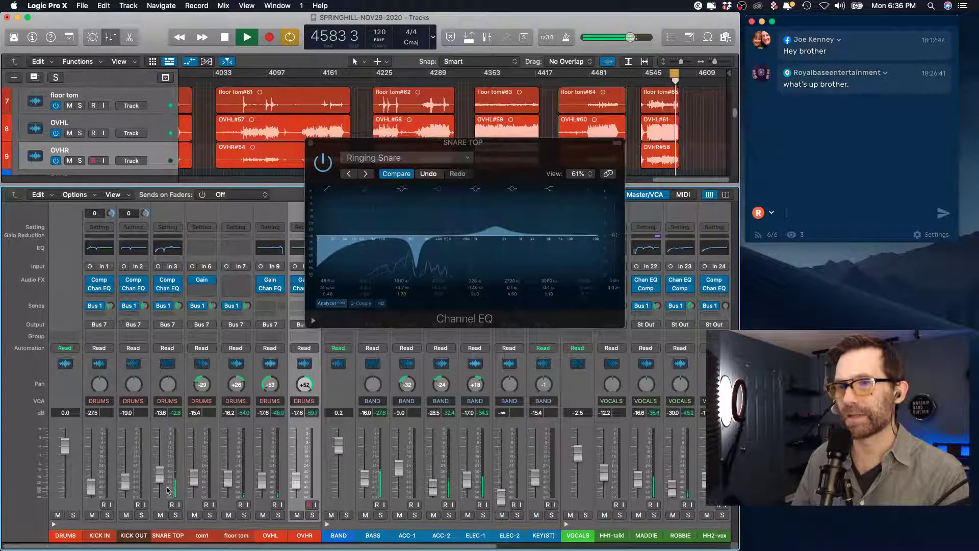
With the drums soloed, raise tom1 and floor tom to about -13.4 and -13.8 dB and remove tom1's Gain plug-in.
click(73, 515)
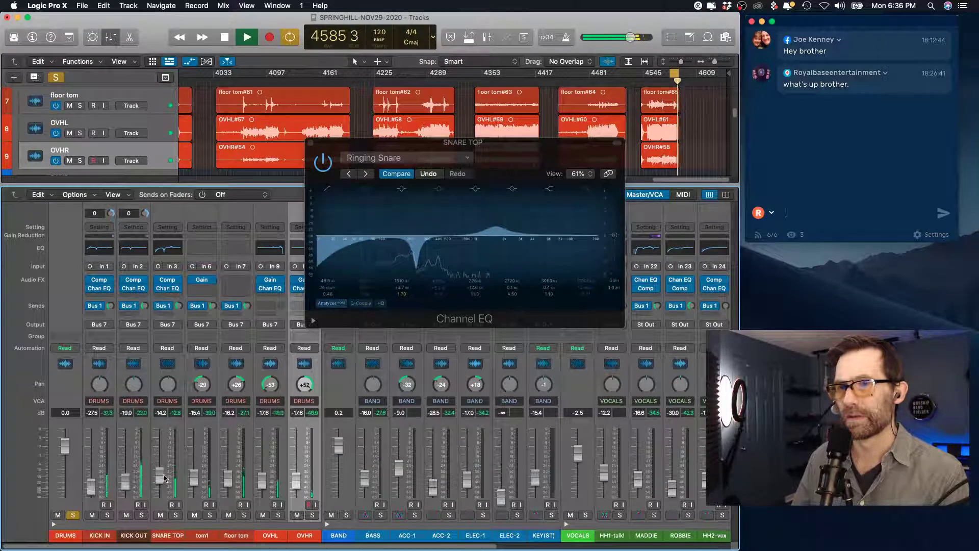
drag(200, 484, 228, 475)
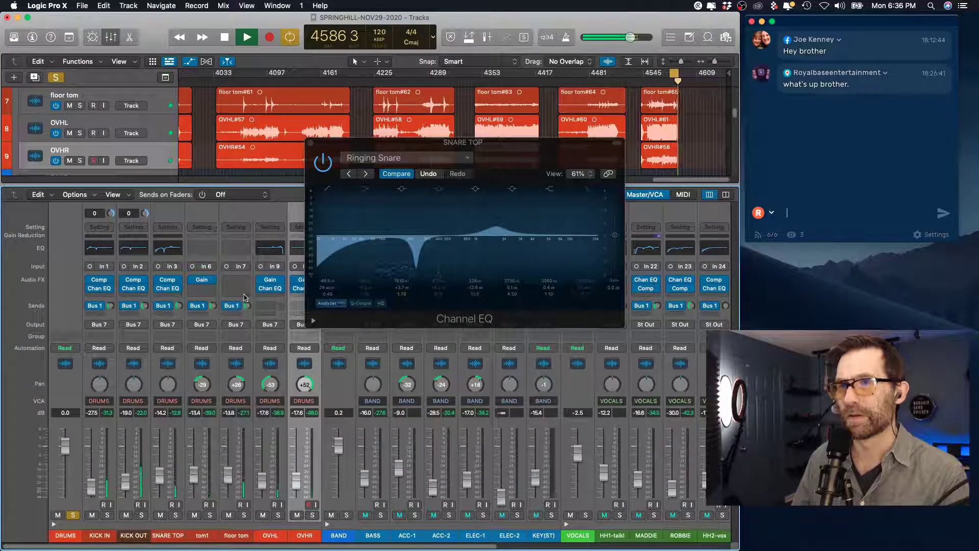
click(197, 281)
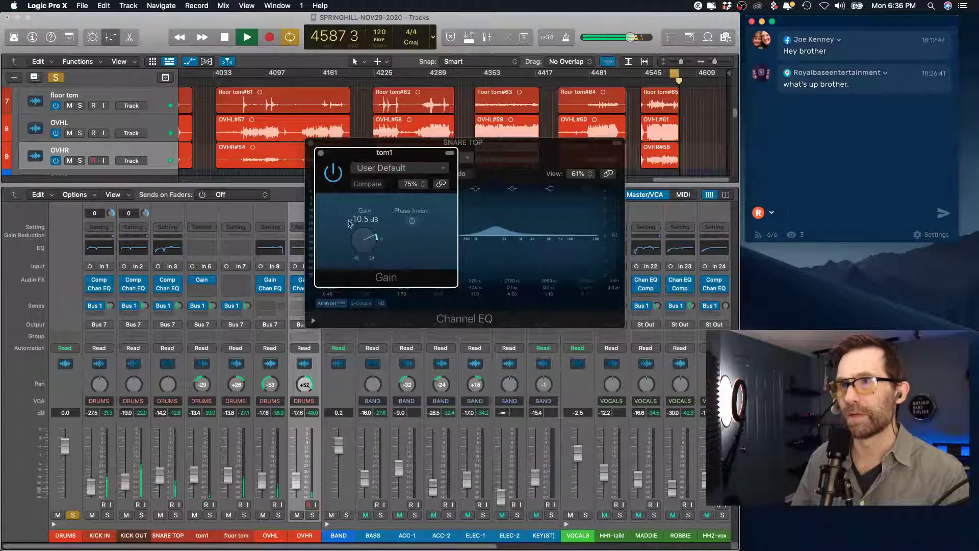
click(320, 153)
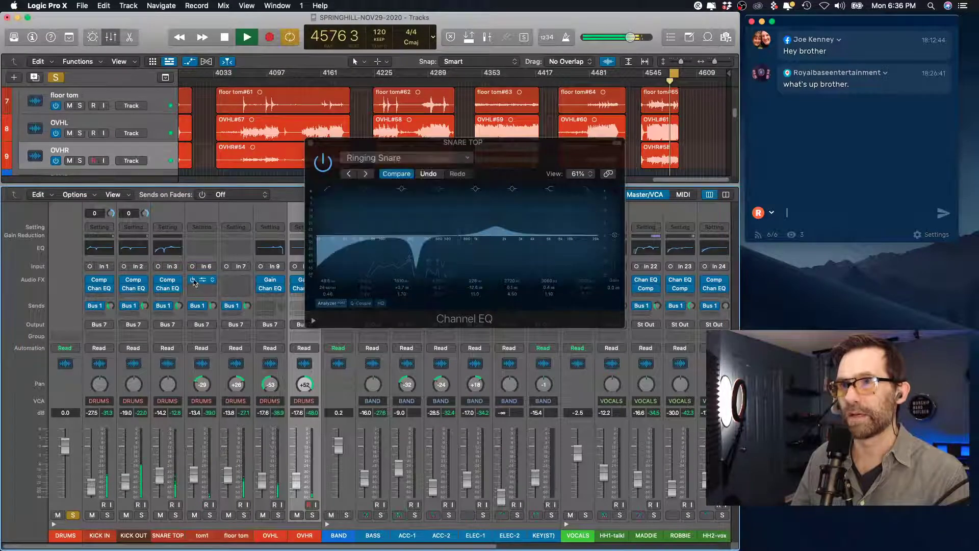
click(203, 280)
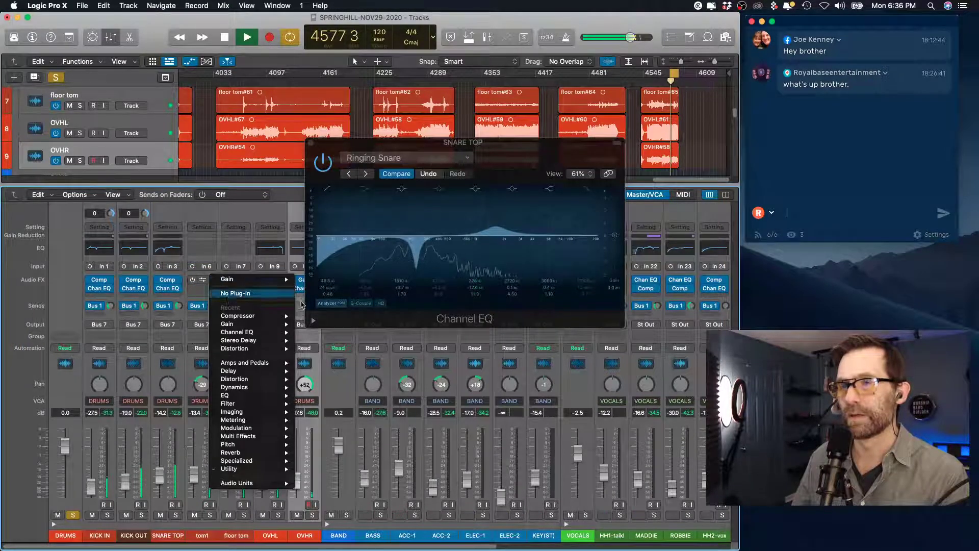
click(264, 296)
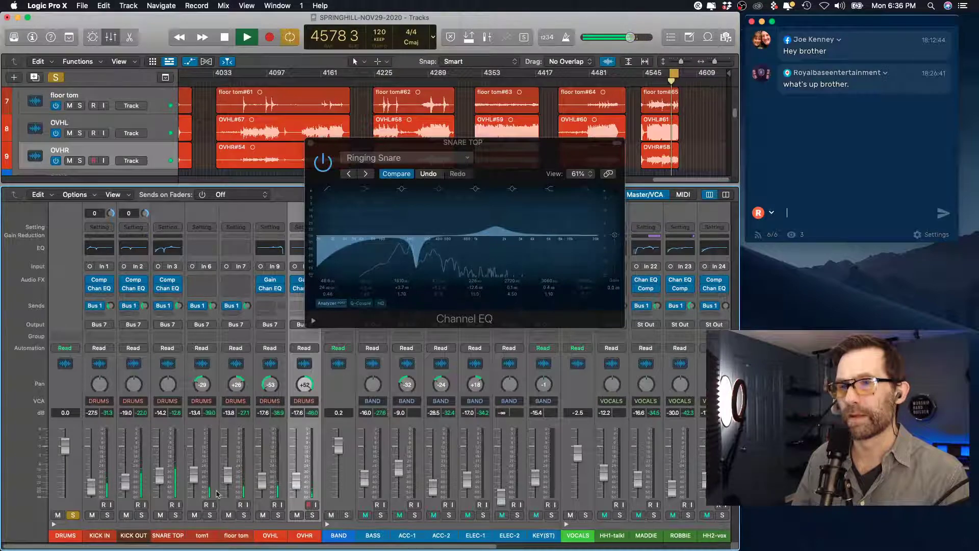
Compare the soloed drums with the snare's Channel EQ bypassed and engaged.
click(323, 163)
click(323, 163)
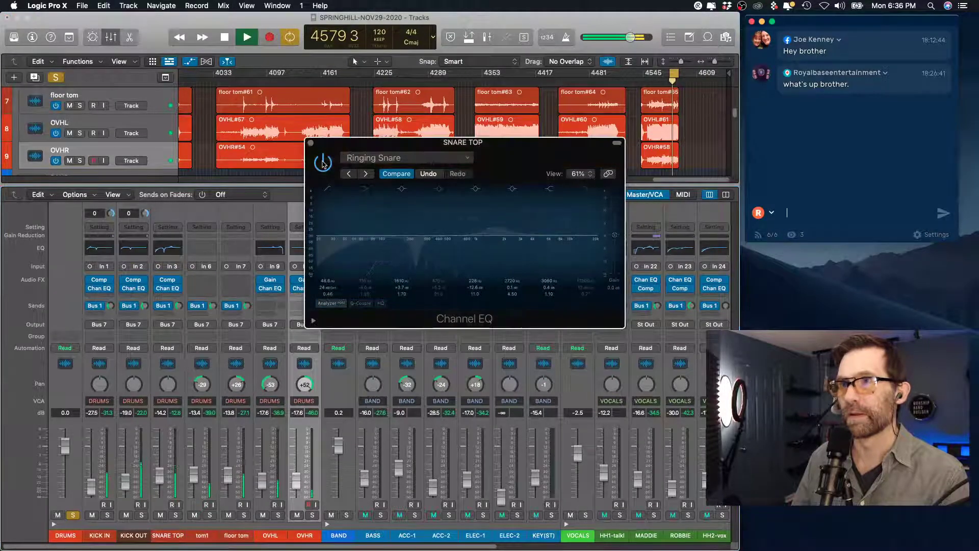
click(328, 165)
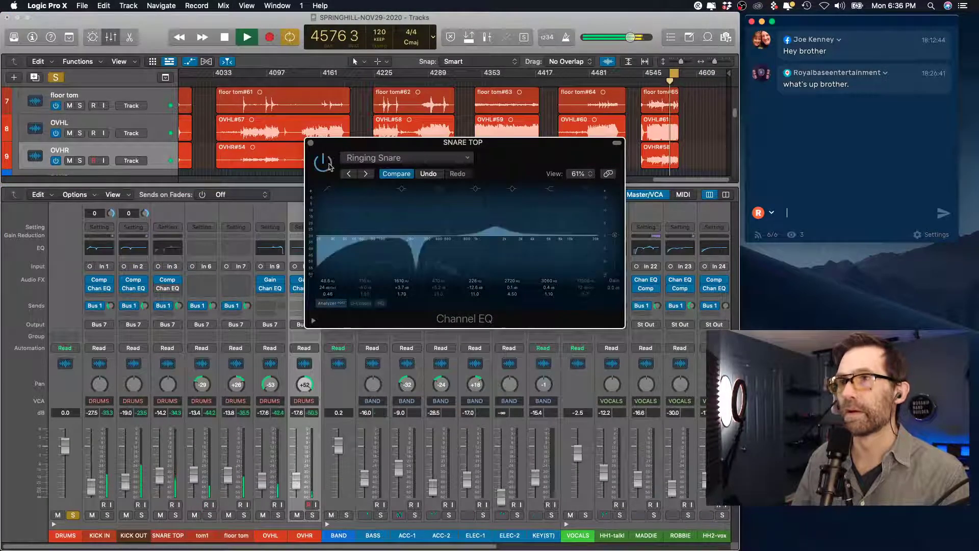
click(329, 164)
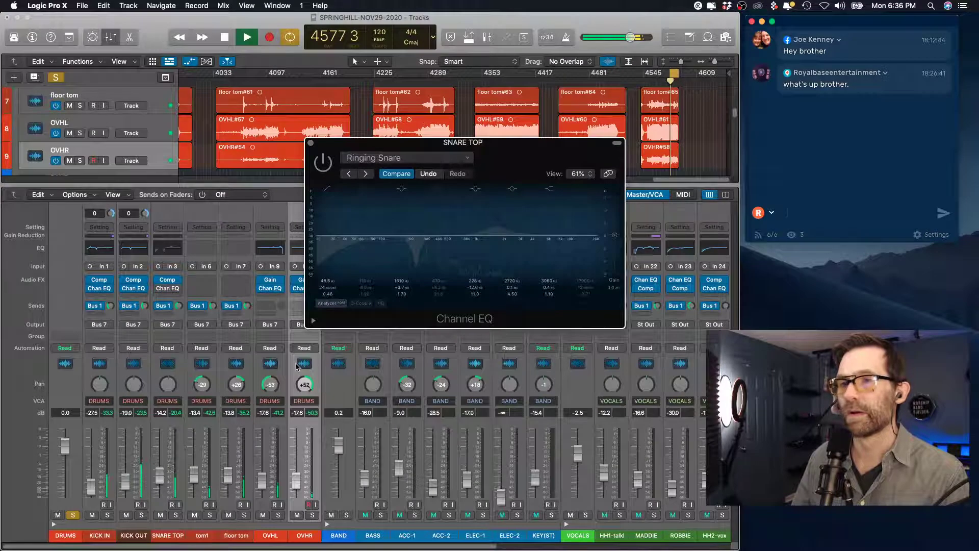
Audition KICK OUT in solo against the drum group and raise its fader to about -6.2 dB.
click(141, 515)
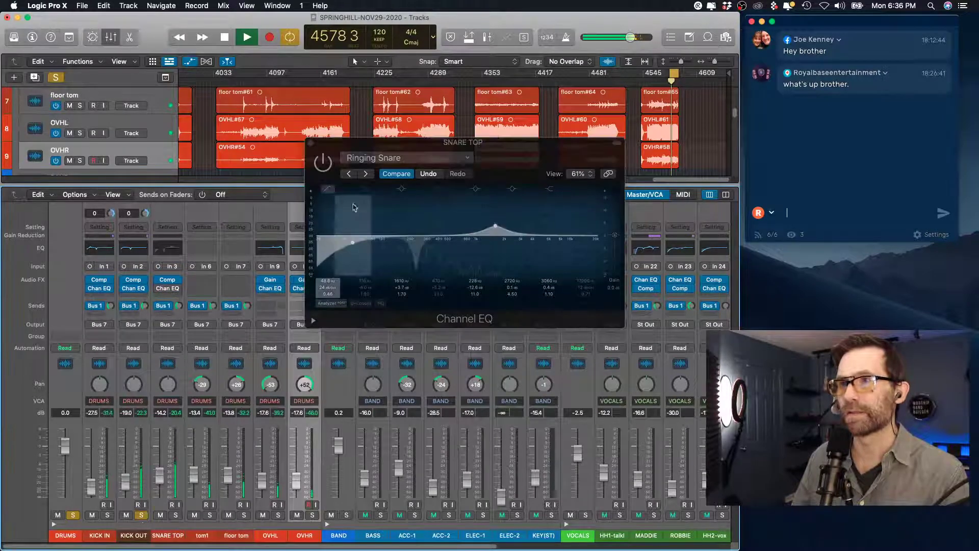
click(74, 516)
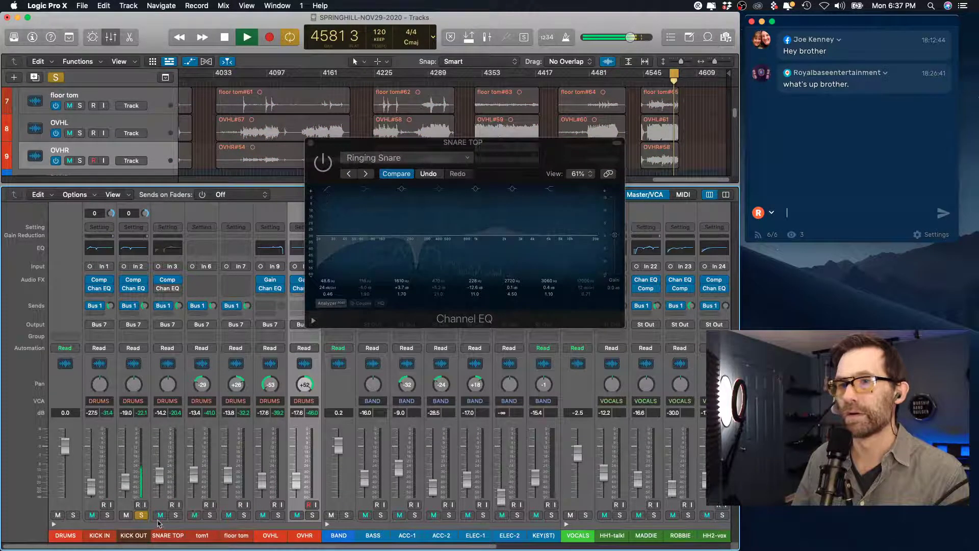
click(73, 515)
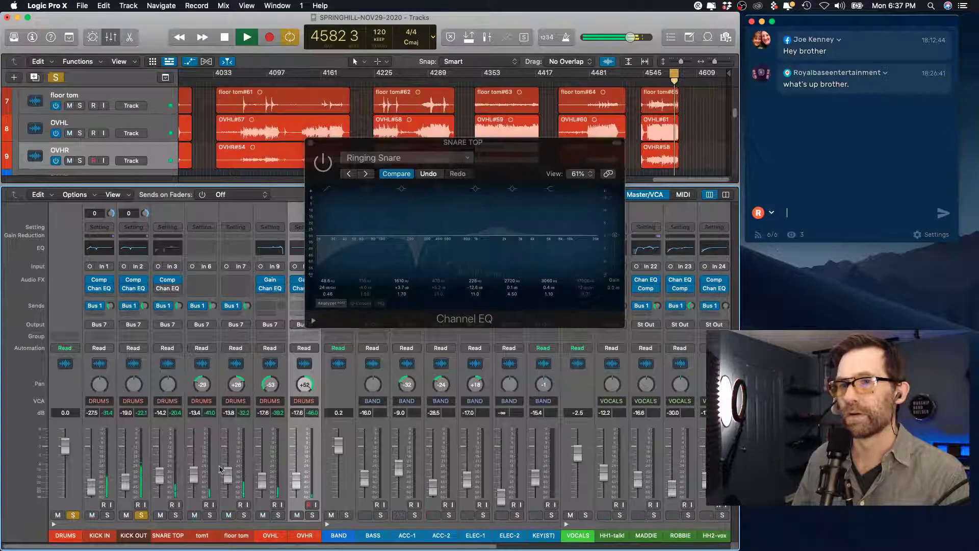
click(142, 515)
click(142, 515)
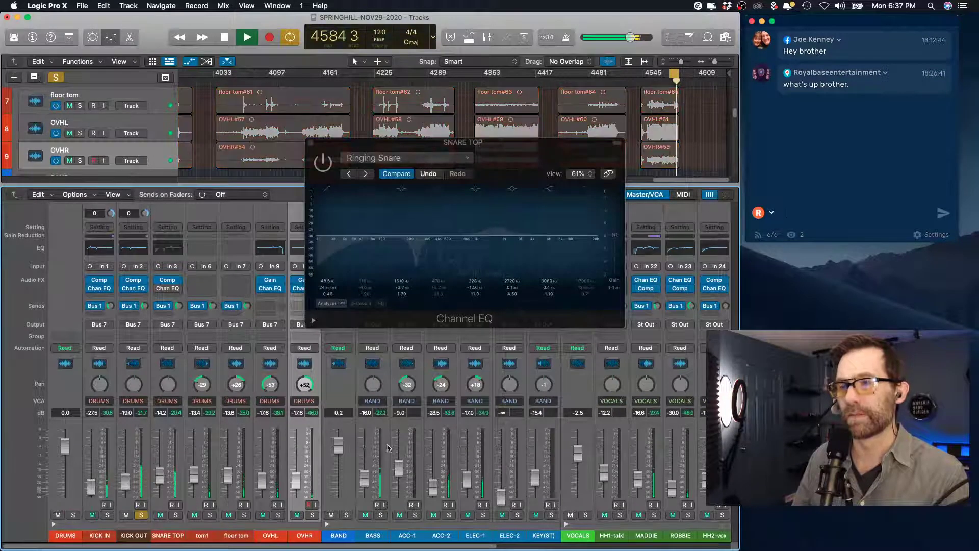
drag(125, 479, 124, 462)
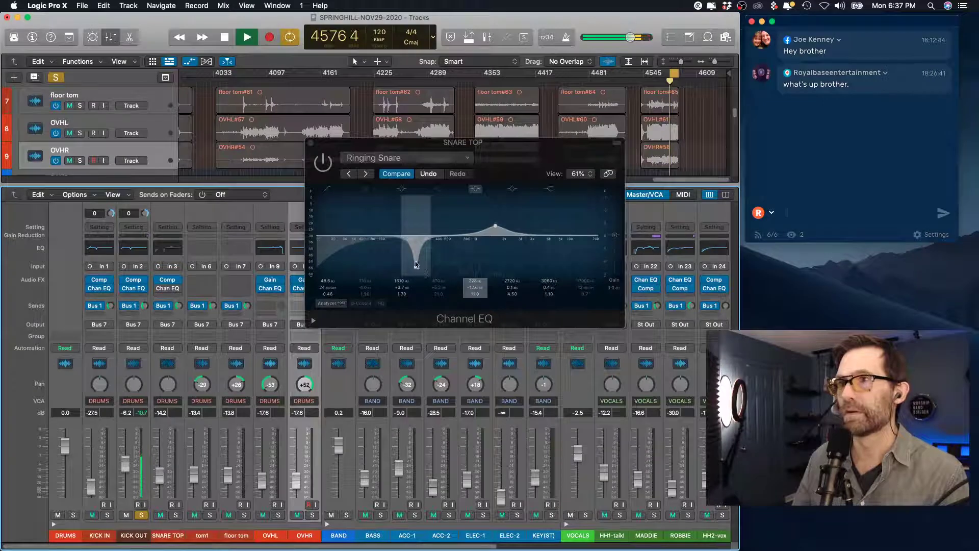
Check the snare EQ bypass, lower the KICK OUT fader to about -19.5 dB and clear its solo.
click(327, 168)
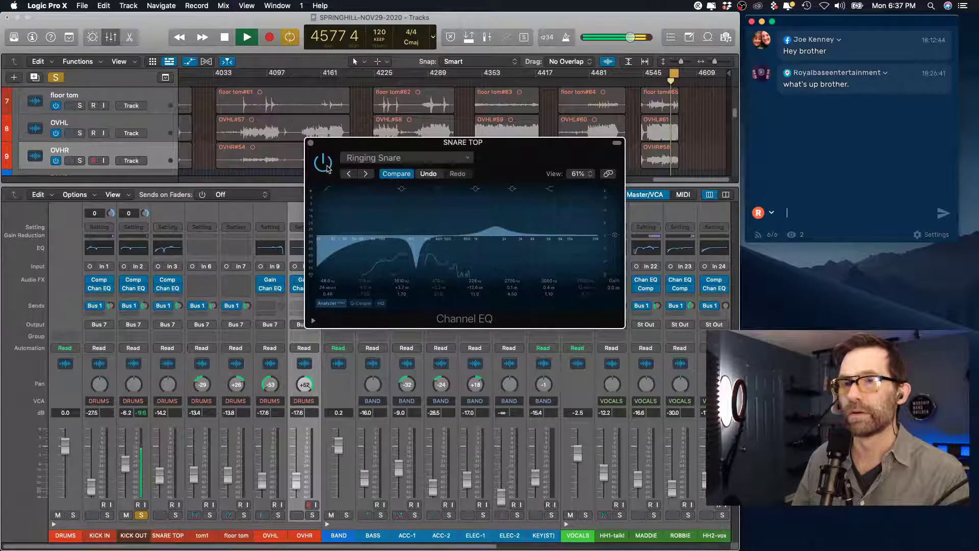
click(327, 168)
mouse_move(127, 475)
mouse_down()
mouse_move(161, 463)
mouse_move(129, 489)
mouse_up()
click(141, 515)
Solo SNARE TOP with its fader at about -4.6 dB and compare its sound with the Channel EQ bypassed and engaged.
click(176, 515)
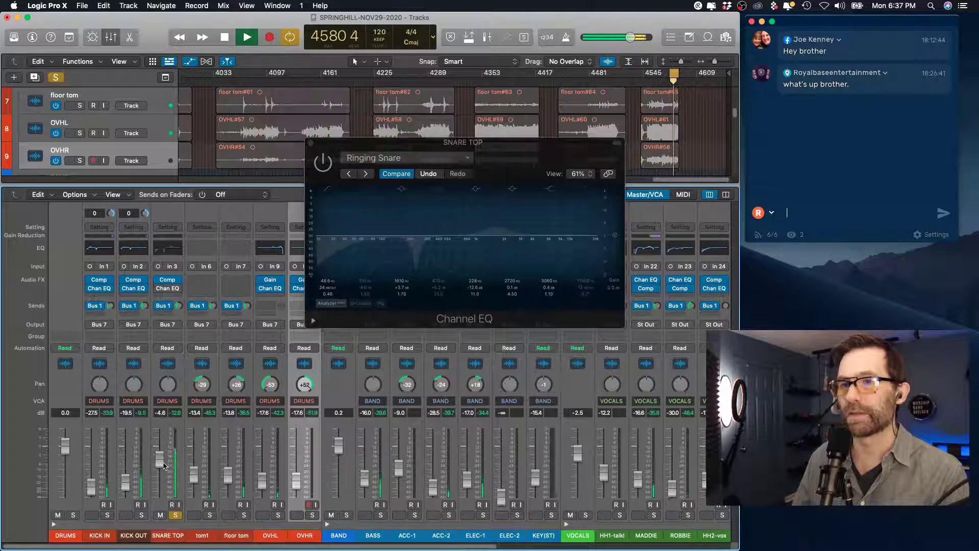
click(328, 162)
click(327, 162)
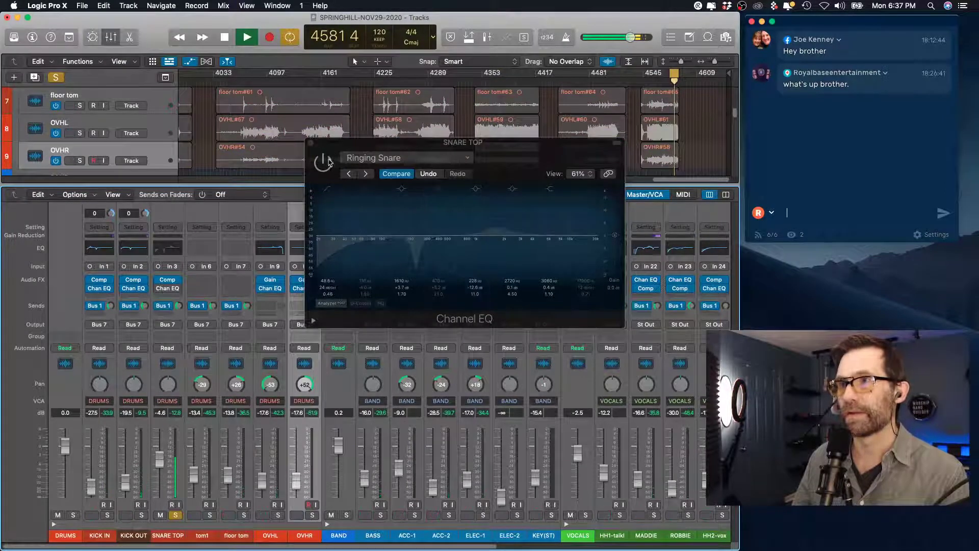
key(space)
key(space)
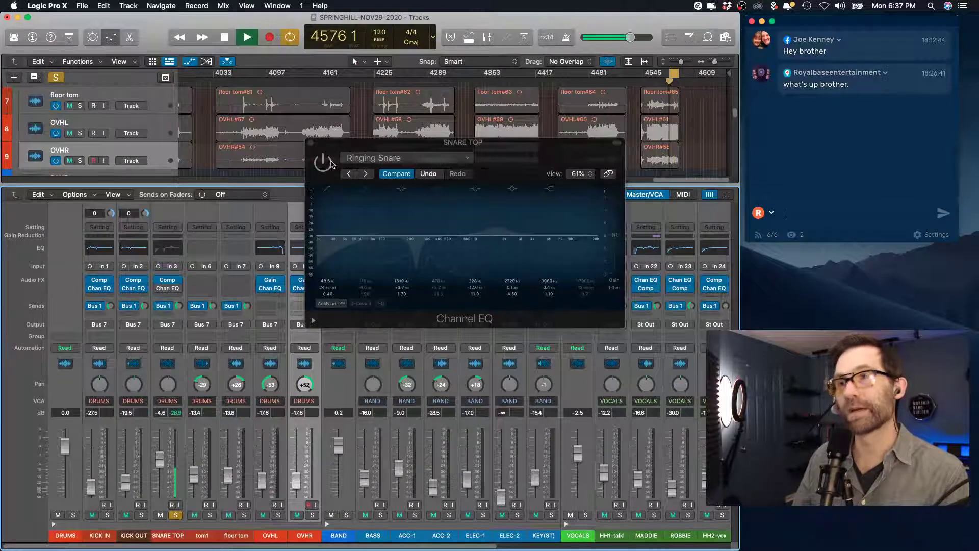
key(space)
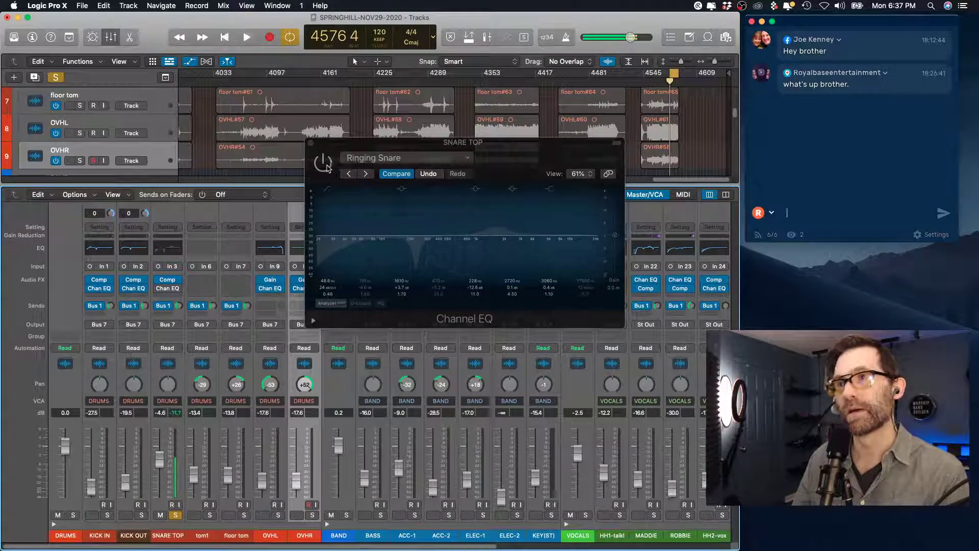
click(327, 162)
key(space)
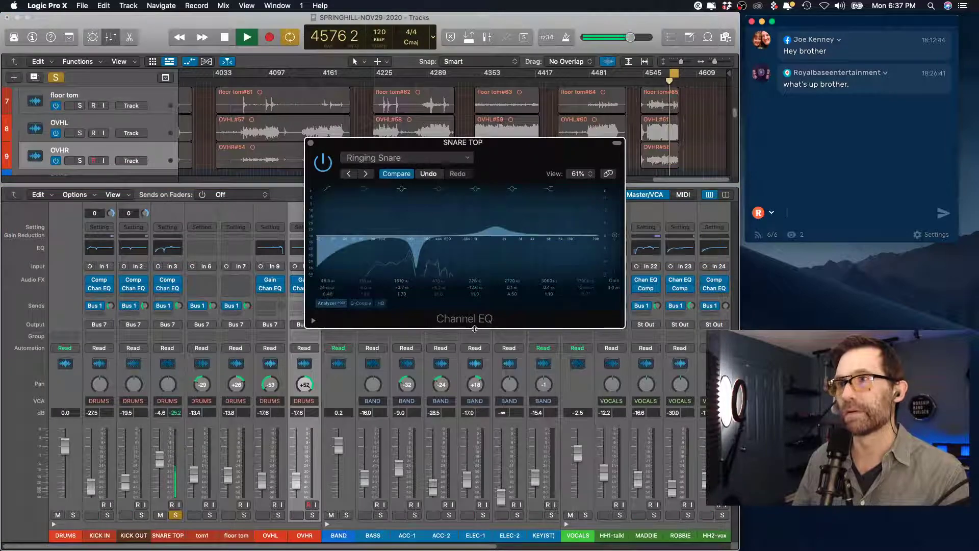
click(323, 164)
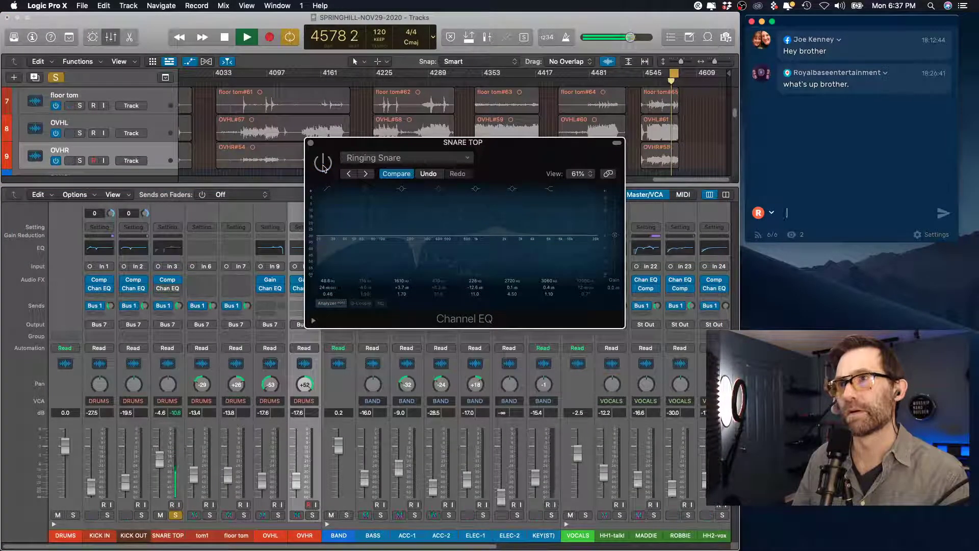
click(323, 164)
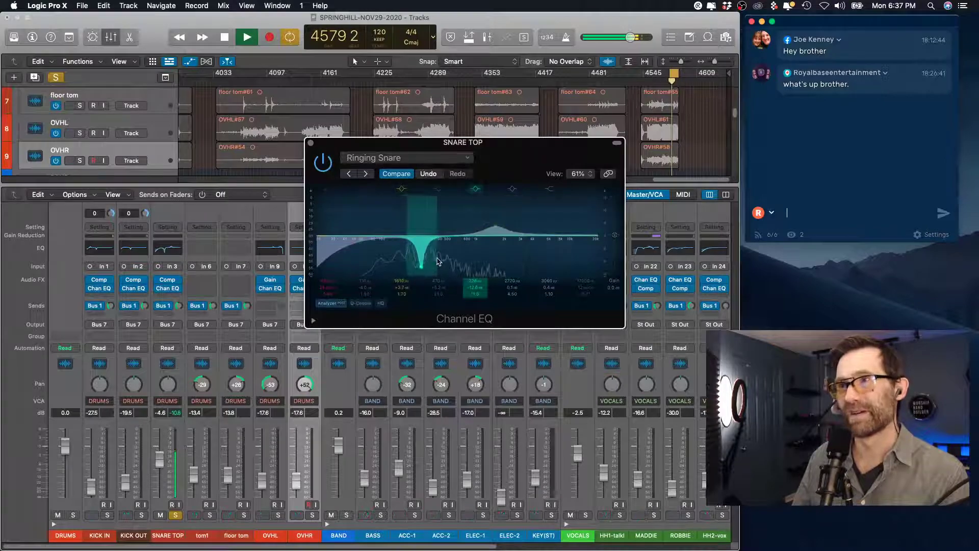
Adjust the snare's narrow low-mid cut to about 216 Hz at -12.7 dB, lower its fader to about -13 dB and clear the solo.
drag(433, 260, 418, 269)
drag(156, 470, 135, 500)
click(176, 515)
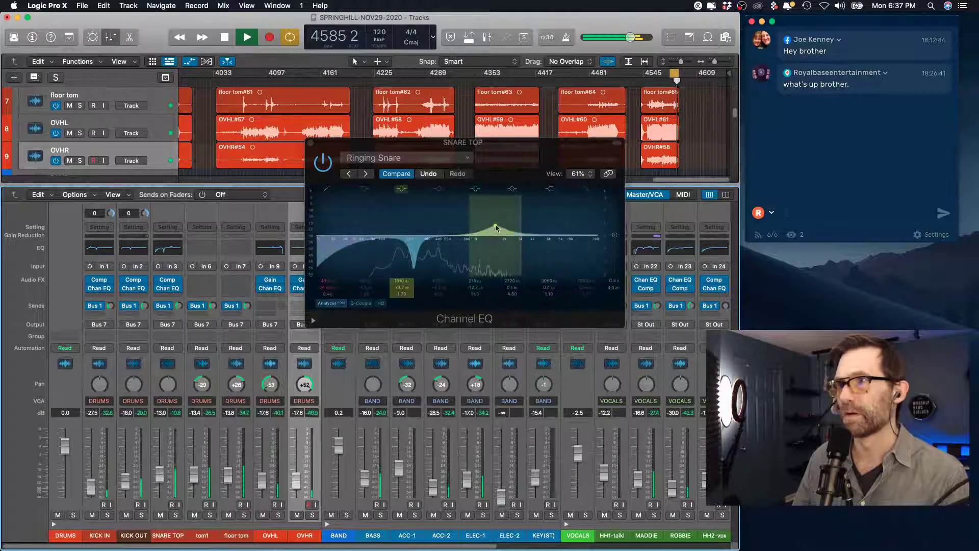
Shift the snare's EQ boost to about 1.7 kHz at +3.6 dB and lower the tom1 and snare faders to about -15.8 and -14 dB.
drag(496, 228, 498, 229)
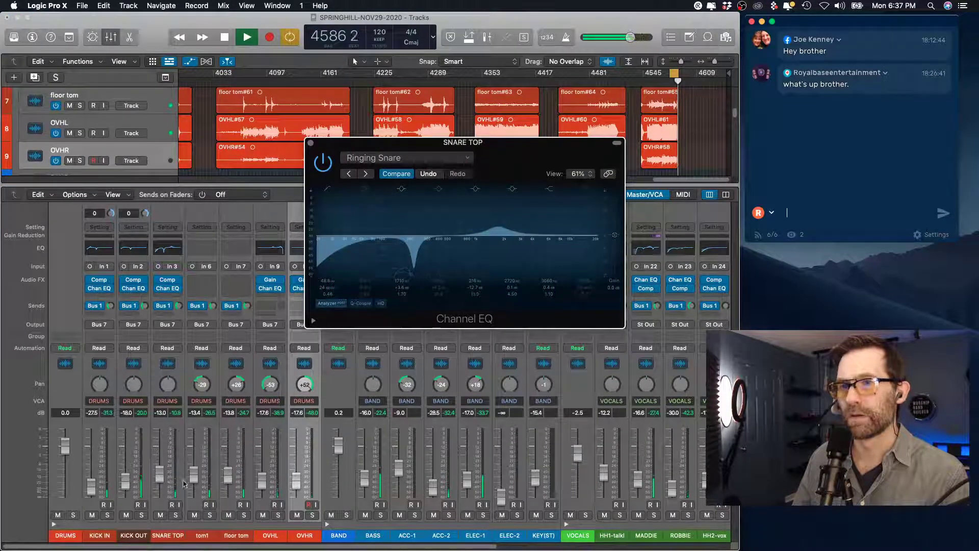
click(240, 325)
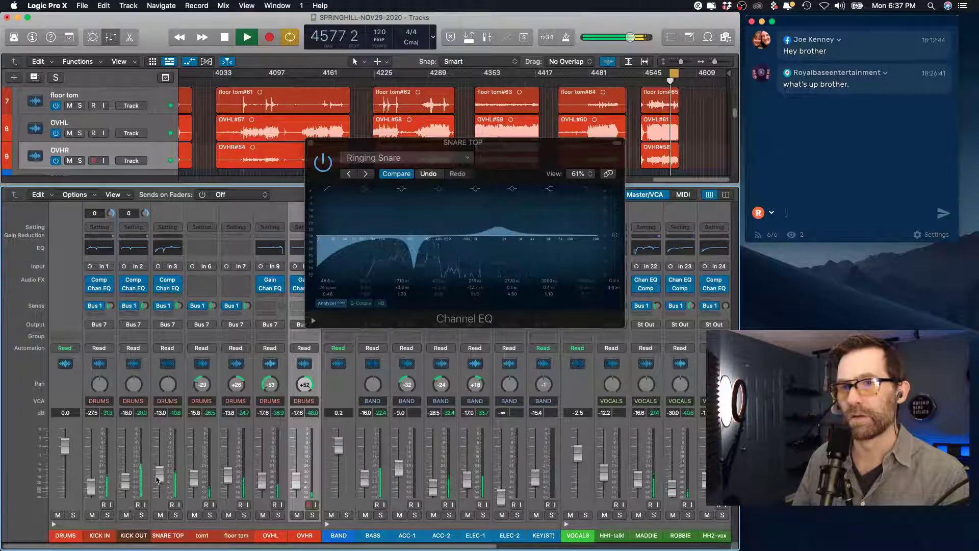
drag(157, 480, 158, 483)
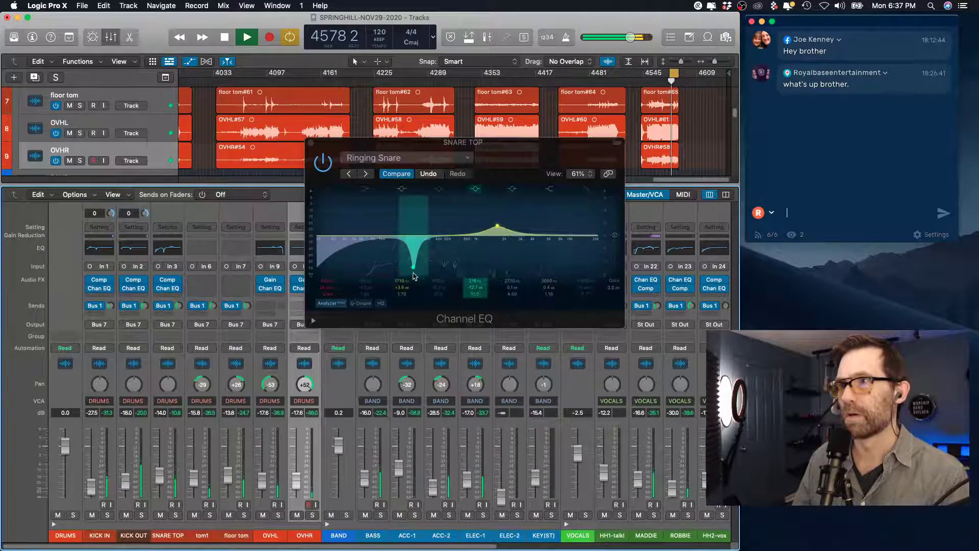
click(418, 158)
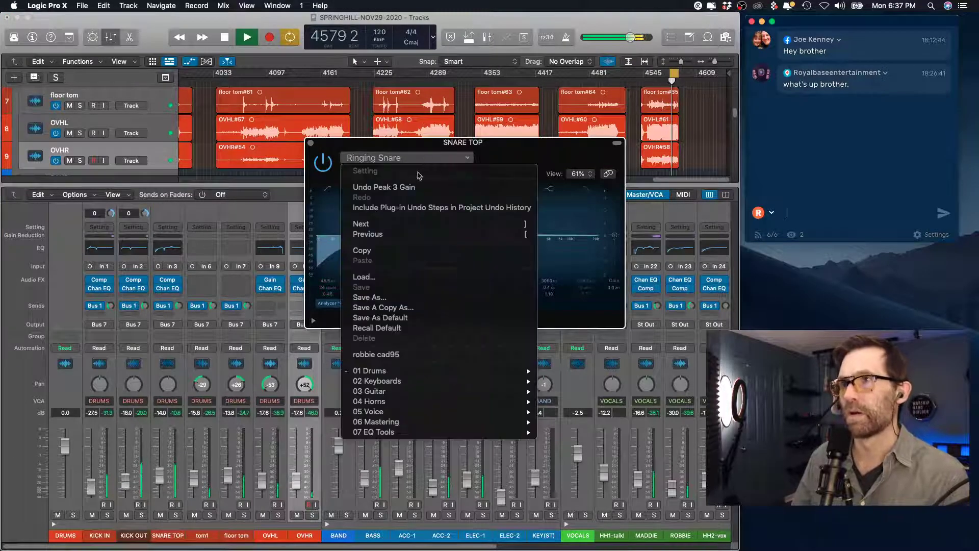
click(416, 277)
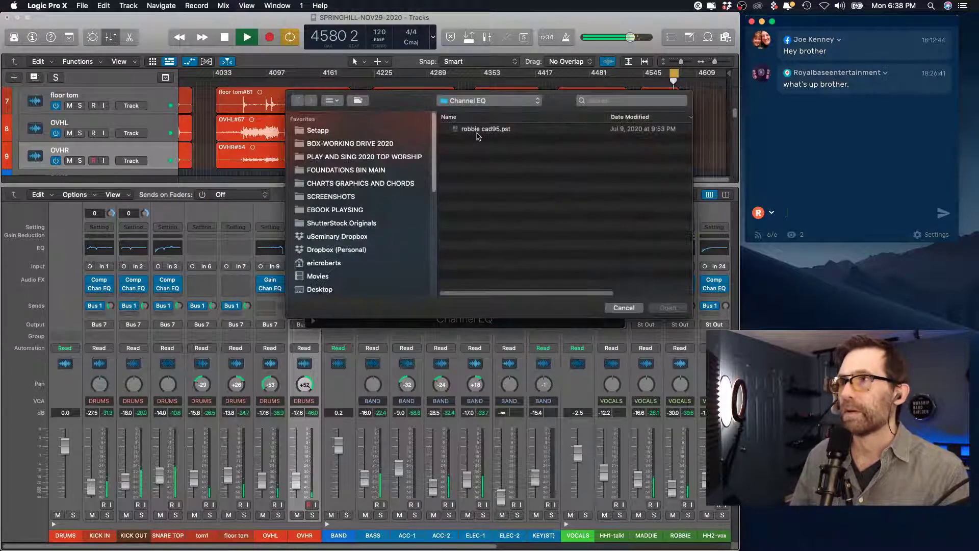
click(624, 308)
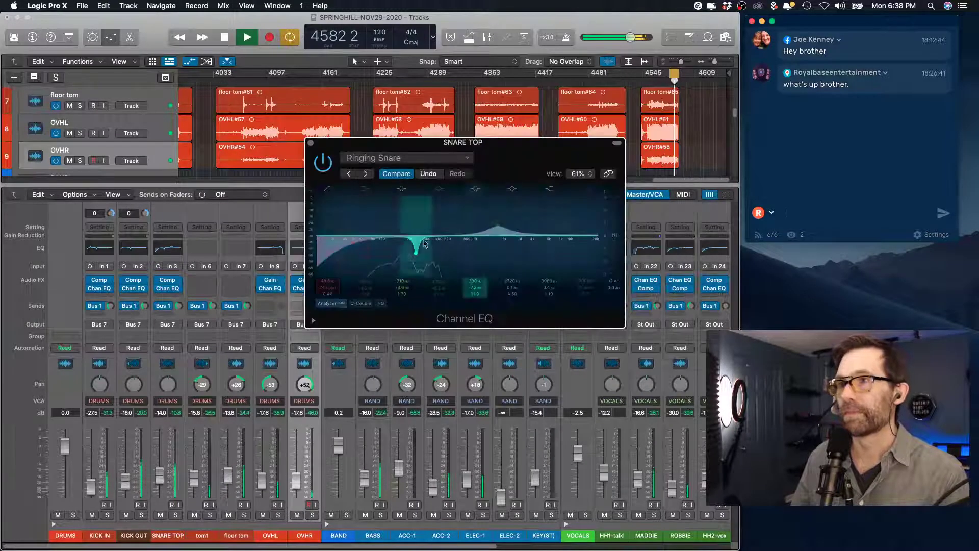
Close the snare EQ, lower KICK OUT and SNARE TOP to about -19 and -14.8 dB and replay the cycled section.
key(cmd+w)
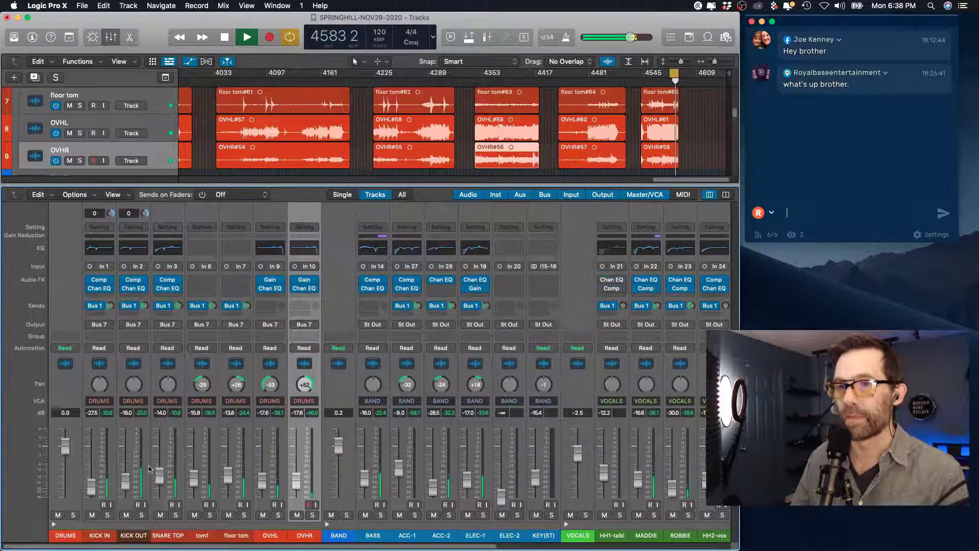
key(space)
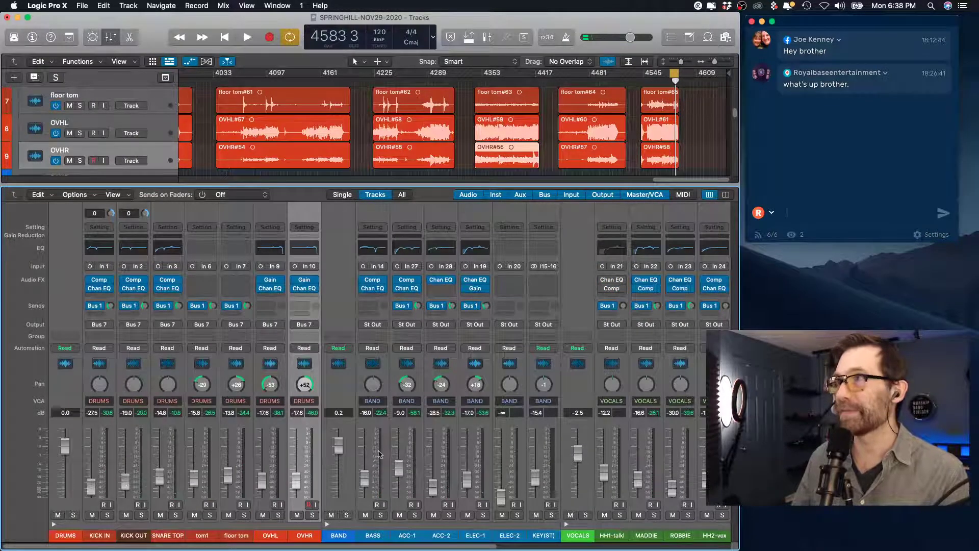
key(space)
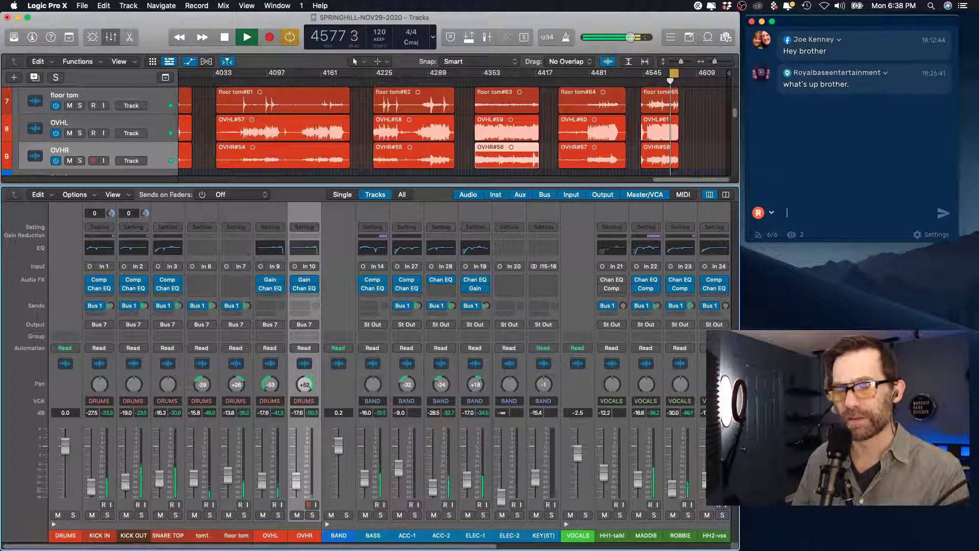
Reshape the snare EQ with a shallower low-mid cut, a nearly flat band around 2.1 kHz and a steeper low cut.
click(171, 289)
drag(431, 248, 434, 236)
drag(497, 226, 504, 238)
drag(419, 237, 350, 240)
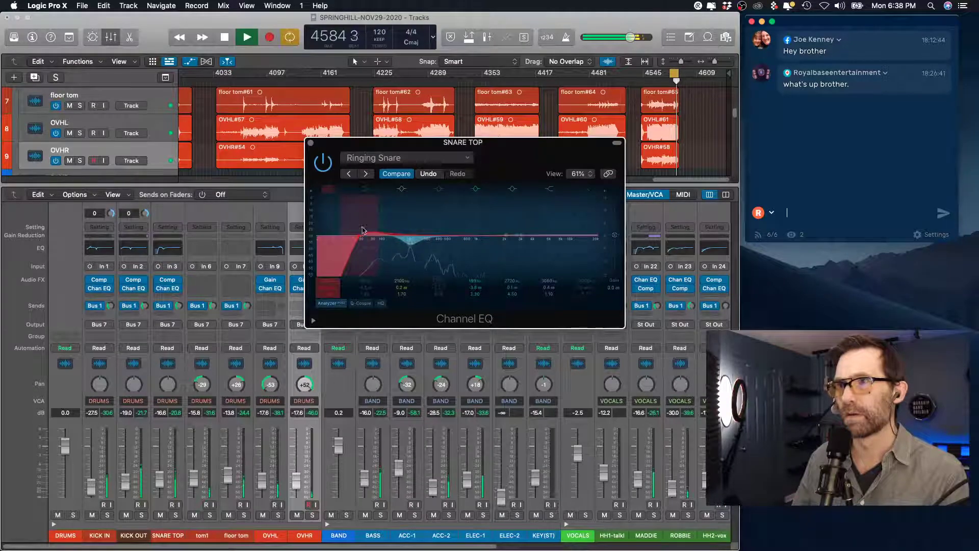
click(310, 143)
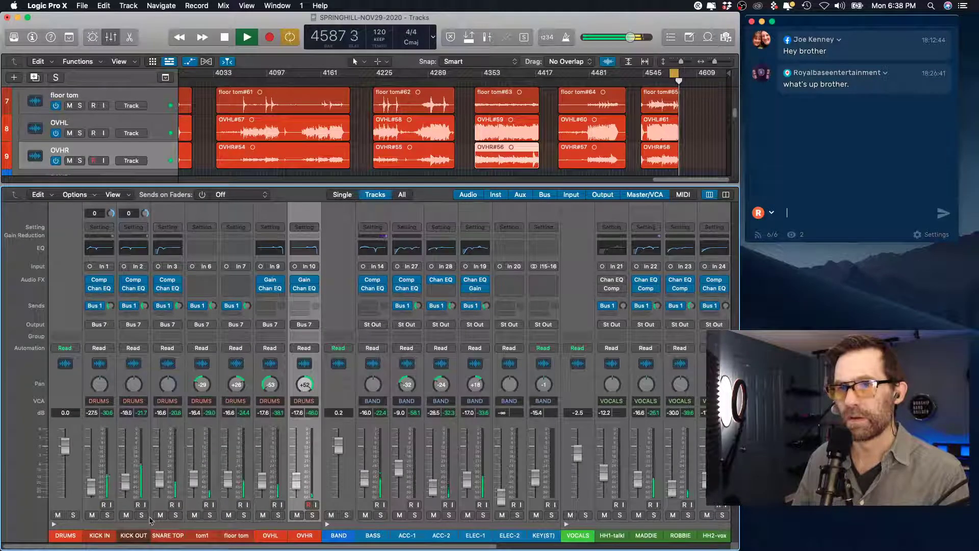
Solo KICK OUT briefly to audition it, bring the full mix back and stop playback.
click(143, 515)
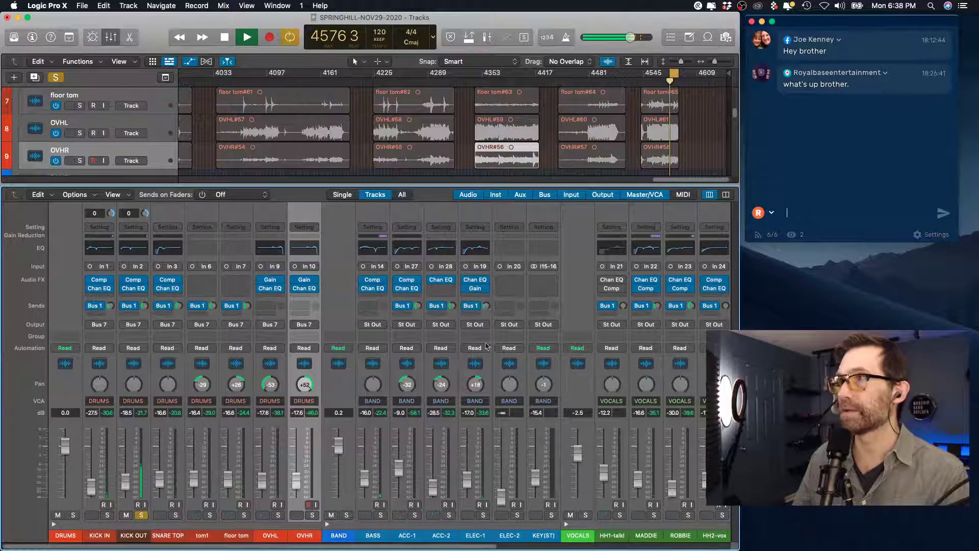
click(142, 515)
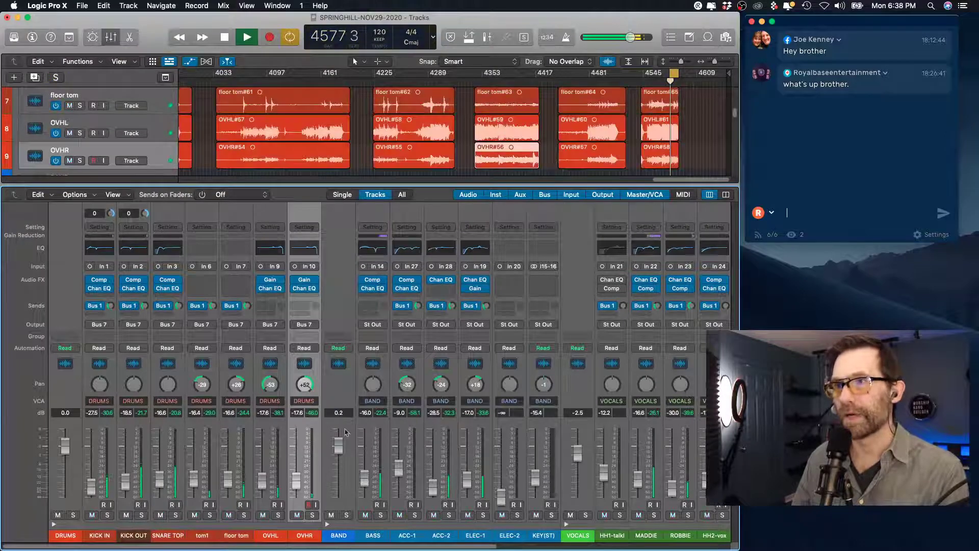
key(space)
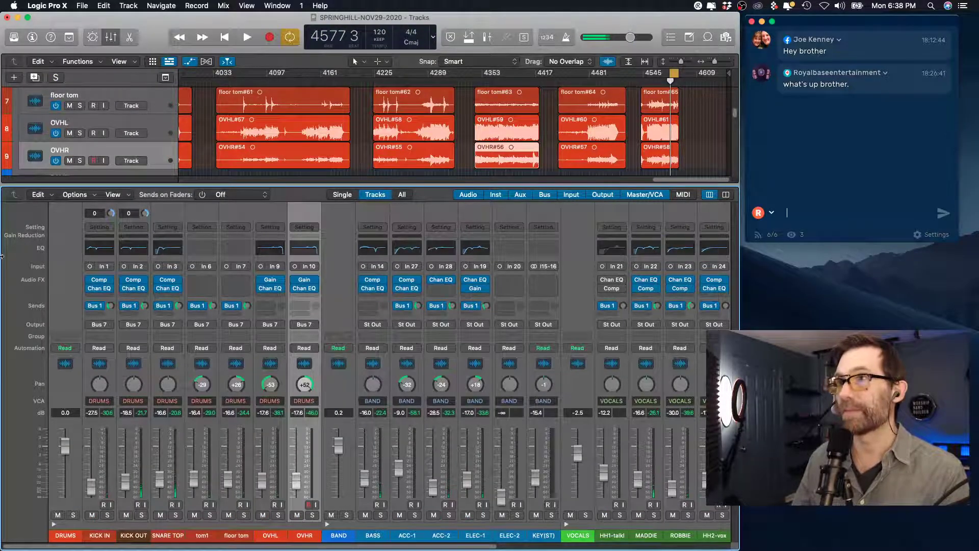
drag(421, 192, 387, 327)
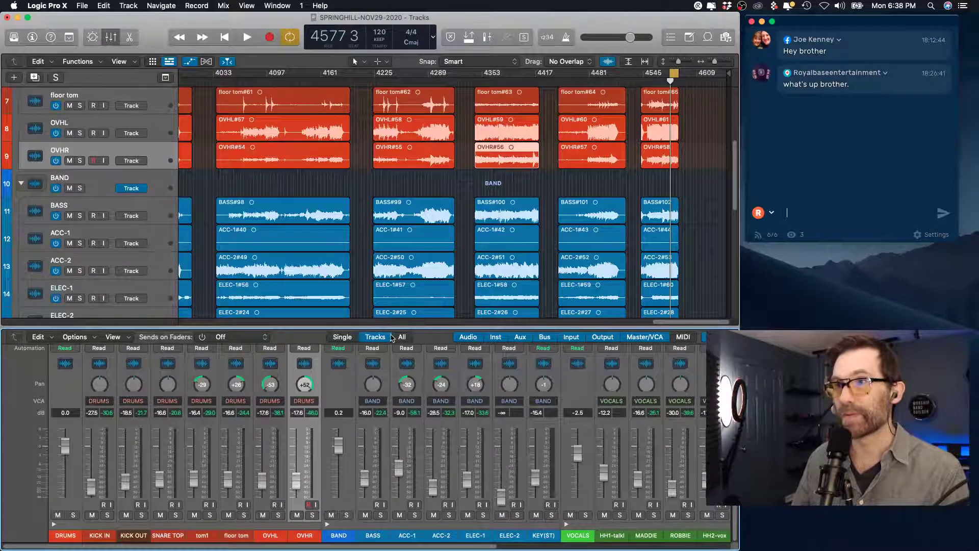
drag(391, 338, 387, 194)
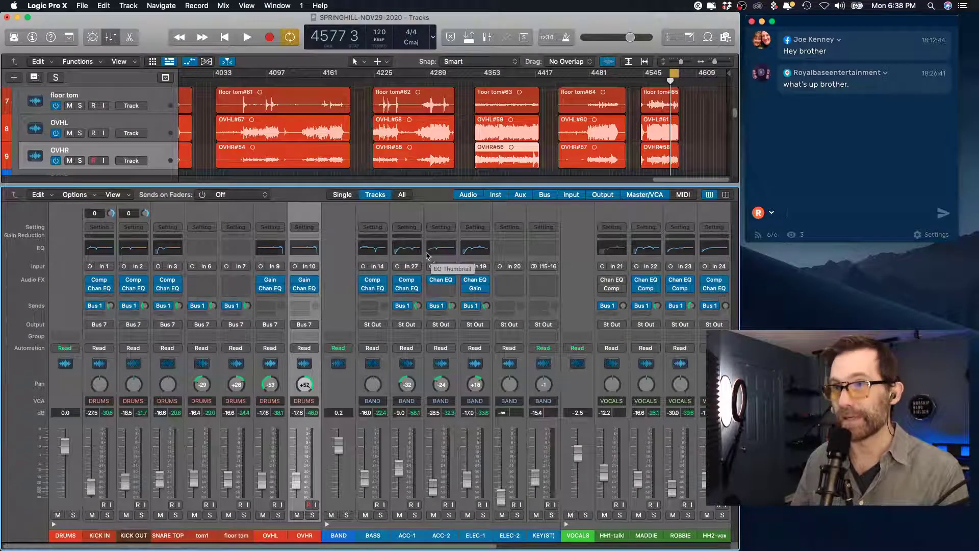
drag(343, 545, 467, 547)
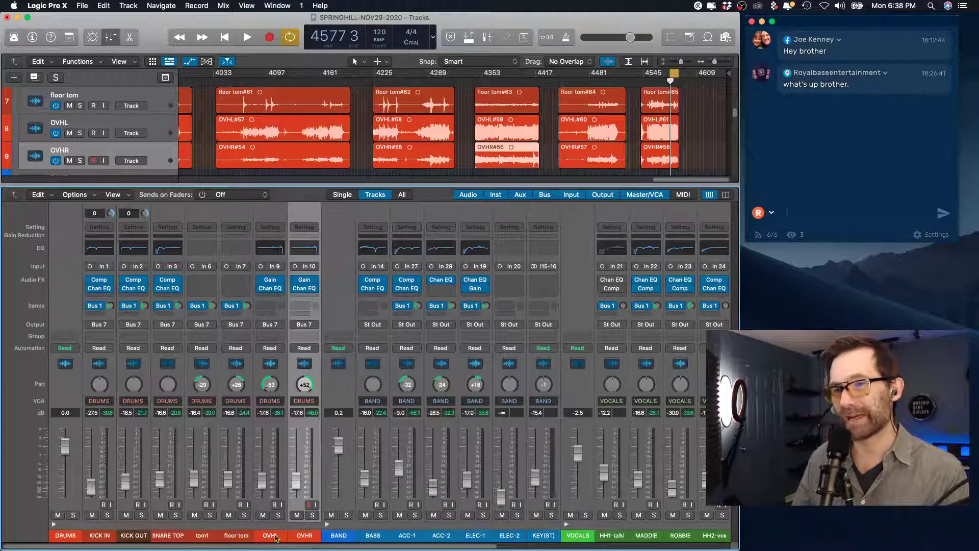
Raise ELEC-1 to -16.6 dB and shape its Channel EQ with a gentle upper-mid boost while it is briefly soloed.
drag(276, 547, 345, 547)
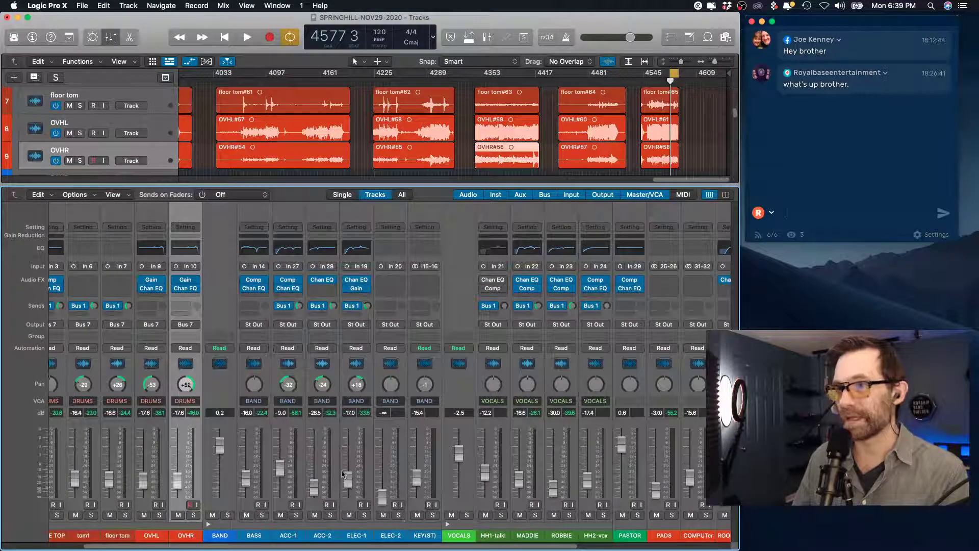
key(space)
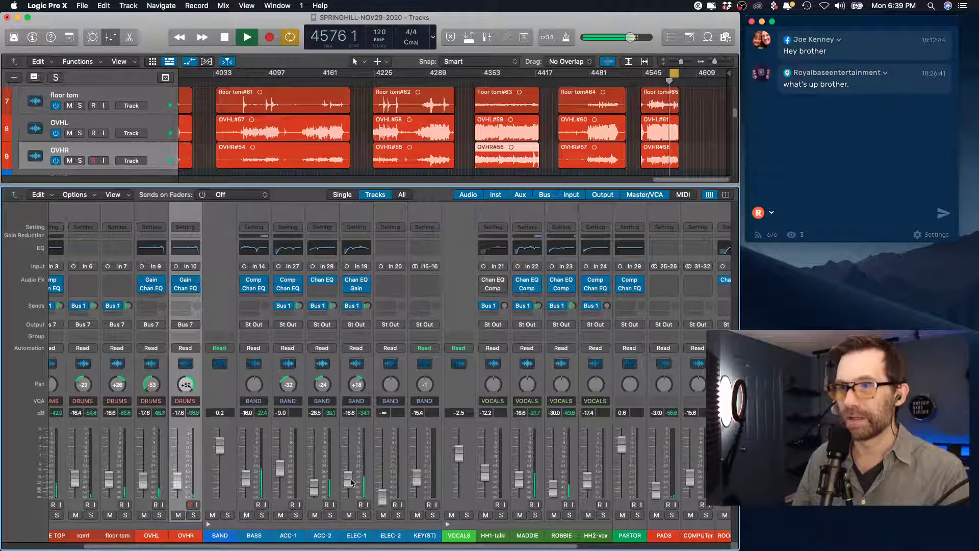
click(364, 535)
key(s)
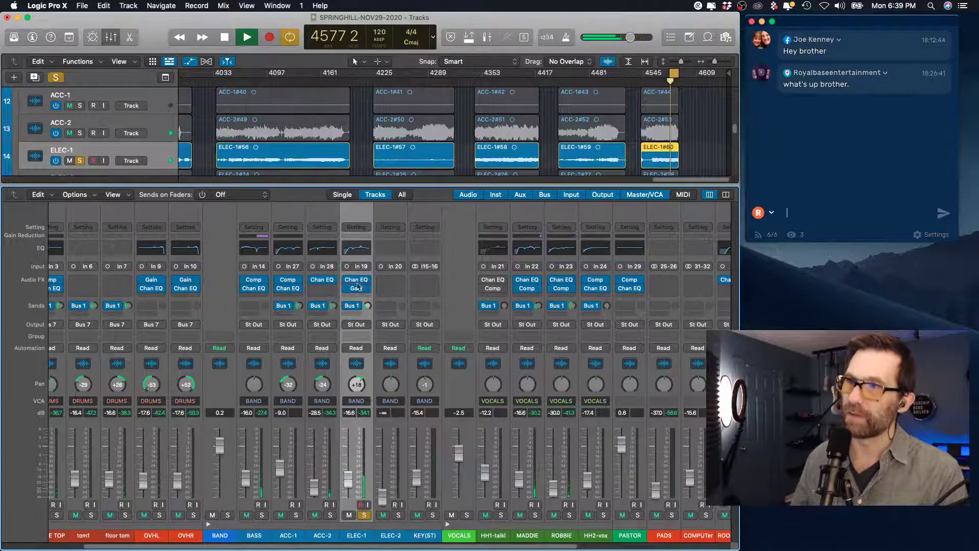
click(357, 288)
drag(422, 245, 417, 240)
drag(508, 230, 589, 240)
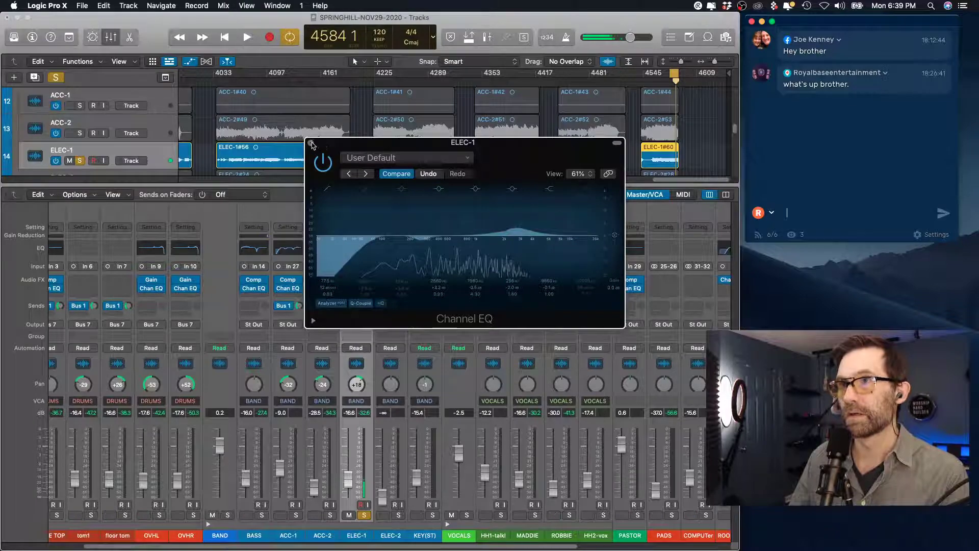
click(311, 142)
click(364, 515)
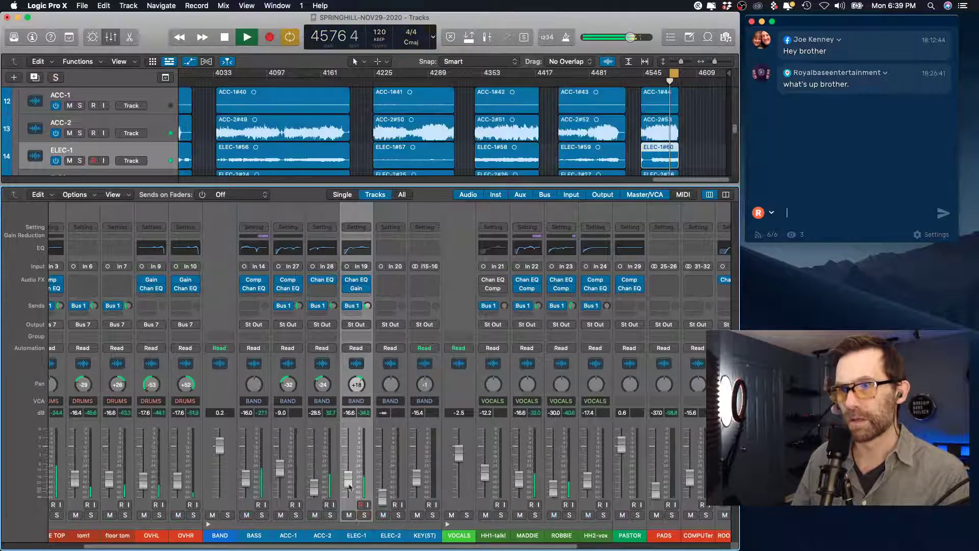
Solo ACC-2 briefly during playback to audition it and return to the full mix.
click(330, 515)
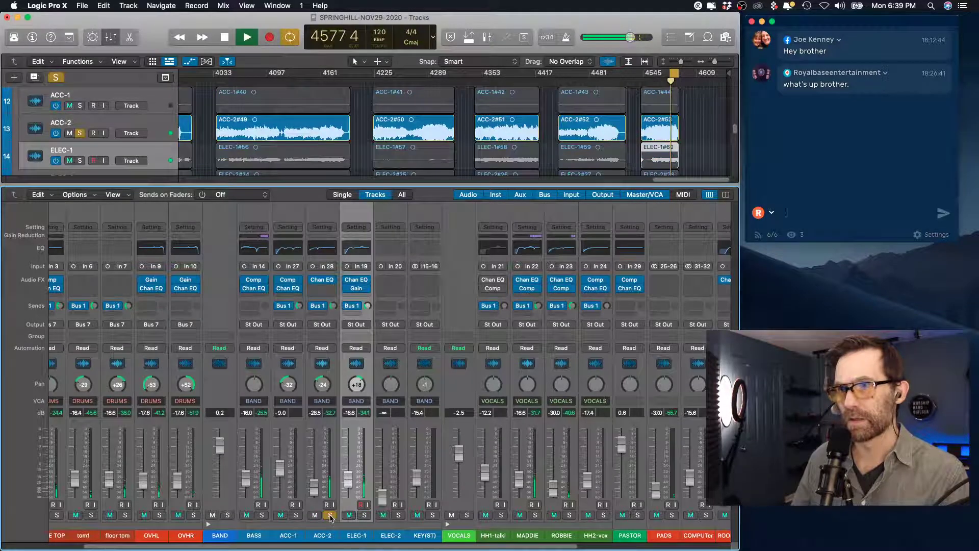
click(330, 515)
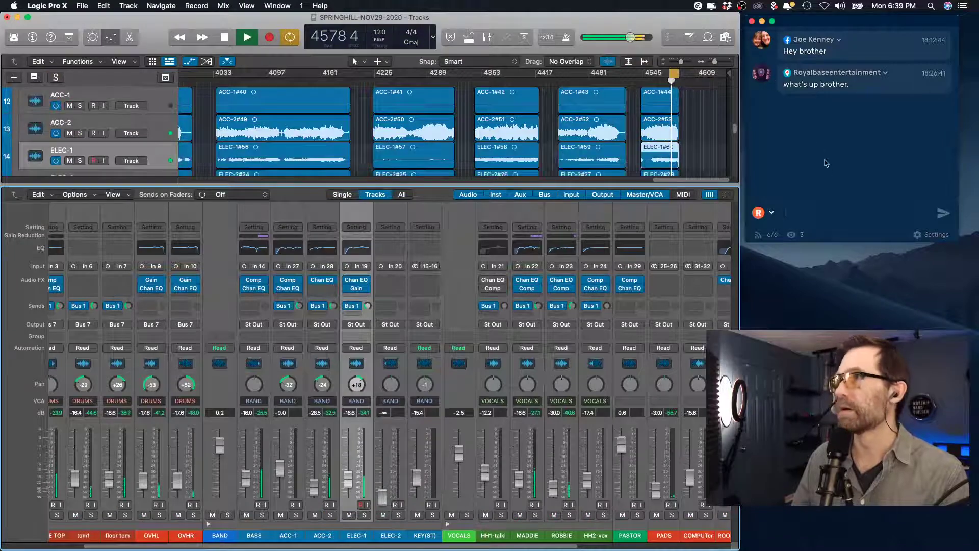
click(819, 212)
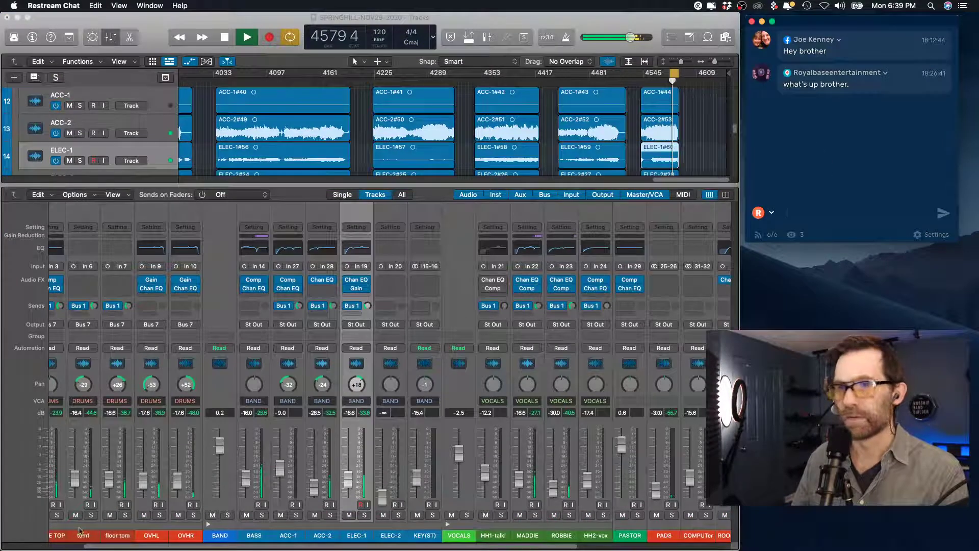
Lower KICK OUT to about -21.5 dB and set its Bus 1 reverb send to about -0.4 dB.
drag(119, 547, 35, 548)
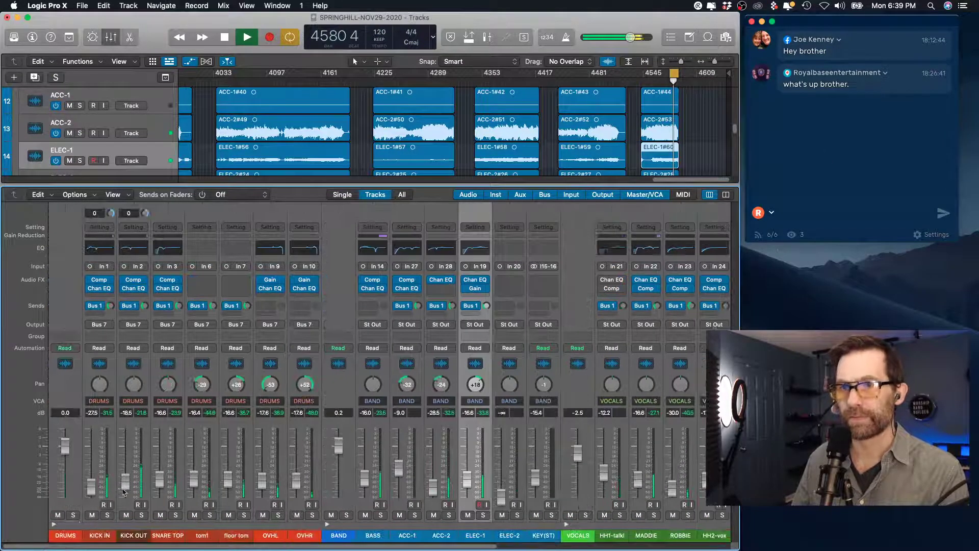
drag(126, 485, 126, 491)
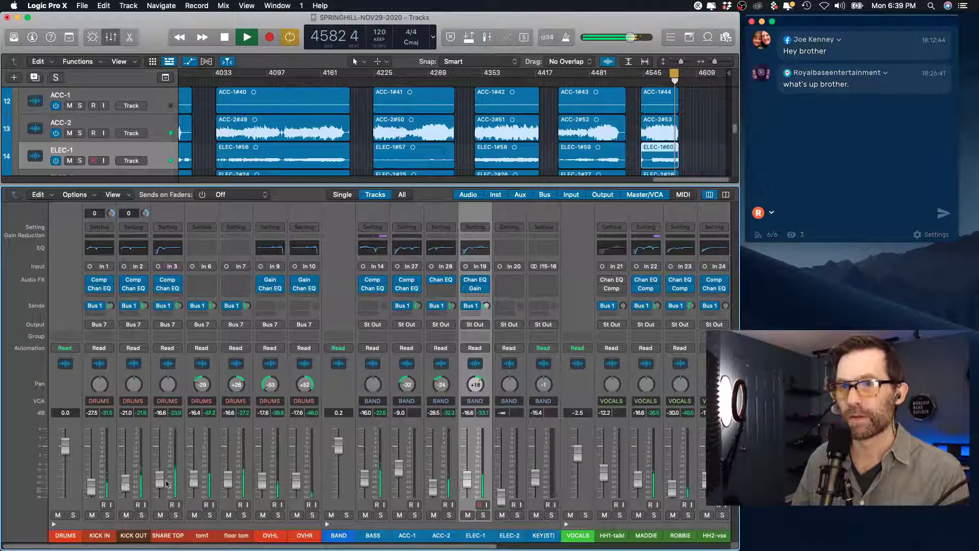
drag(146, 307, 148, 310)
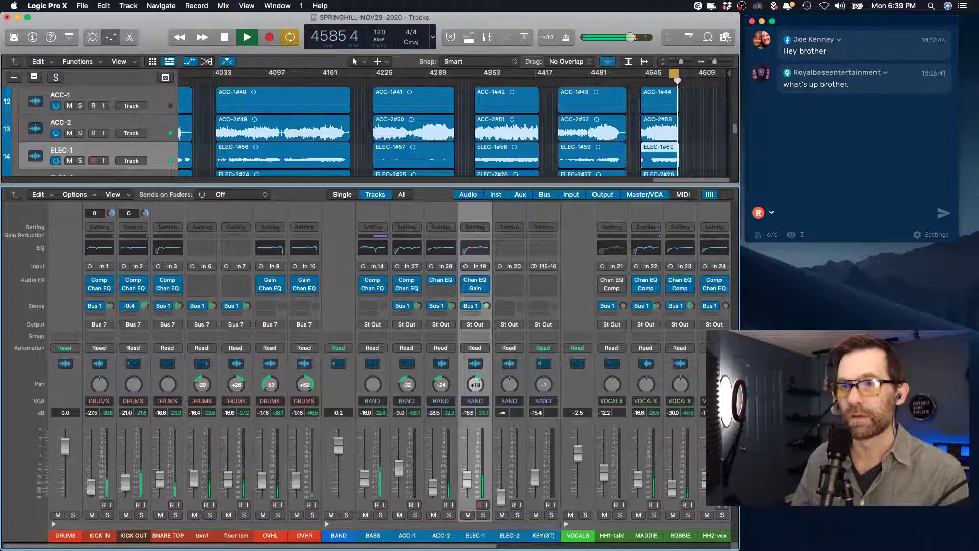
scroll(671, 484, right, 10)
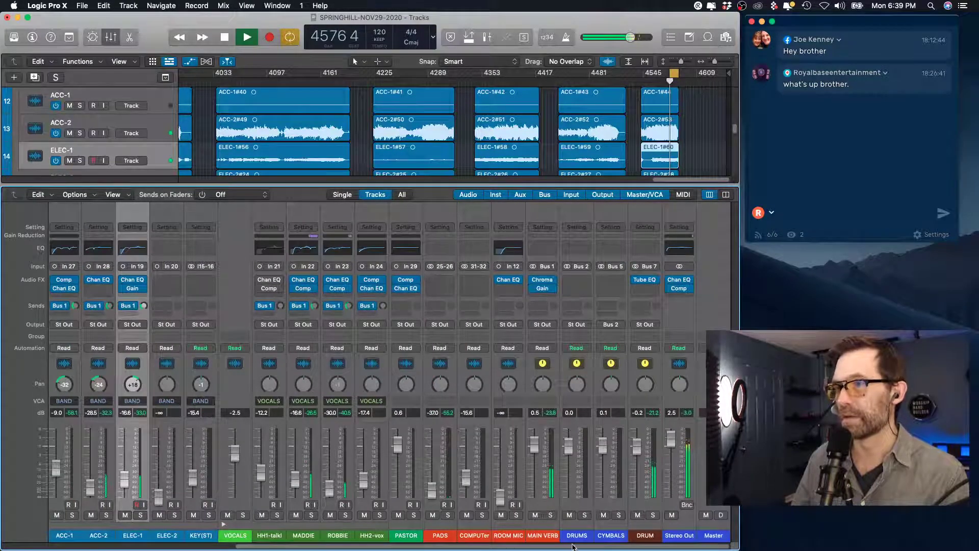
scroll(122, 492, left, 10)
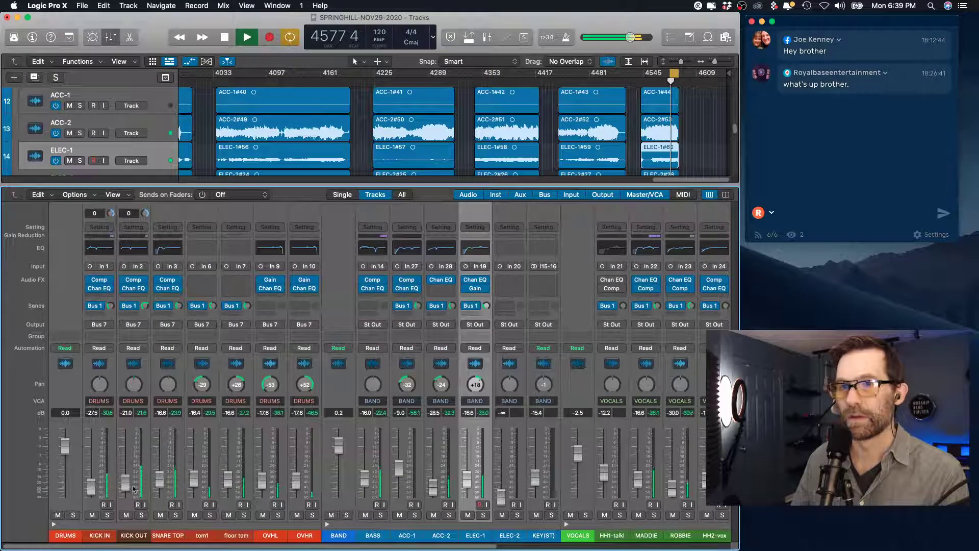
drag(126, 487, 127, 488)
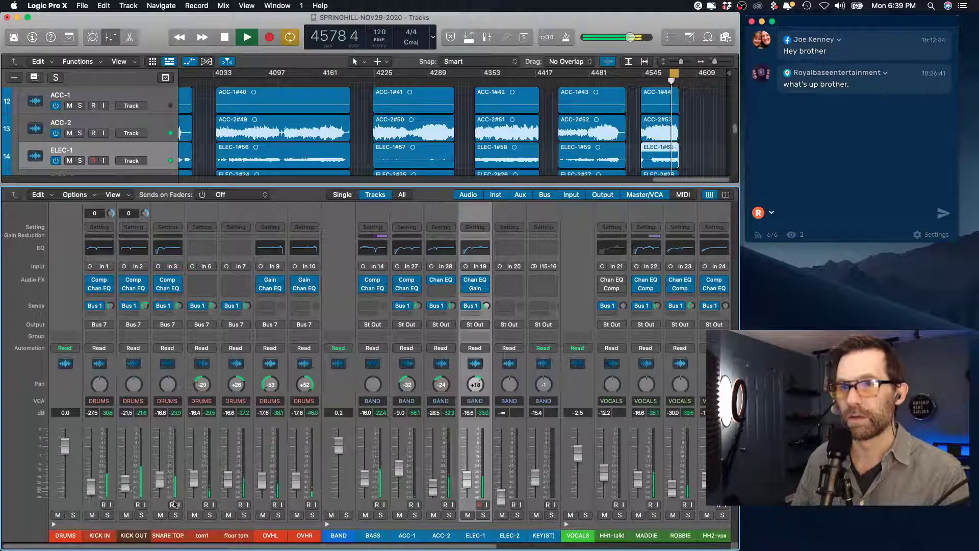
Solo the DRUMS group and lower KICK OUT to about -22.5 dB.
click(73, 514)
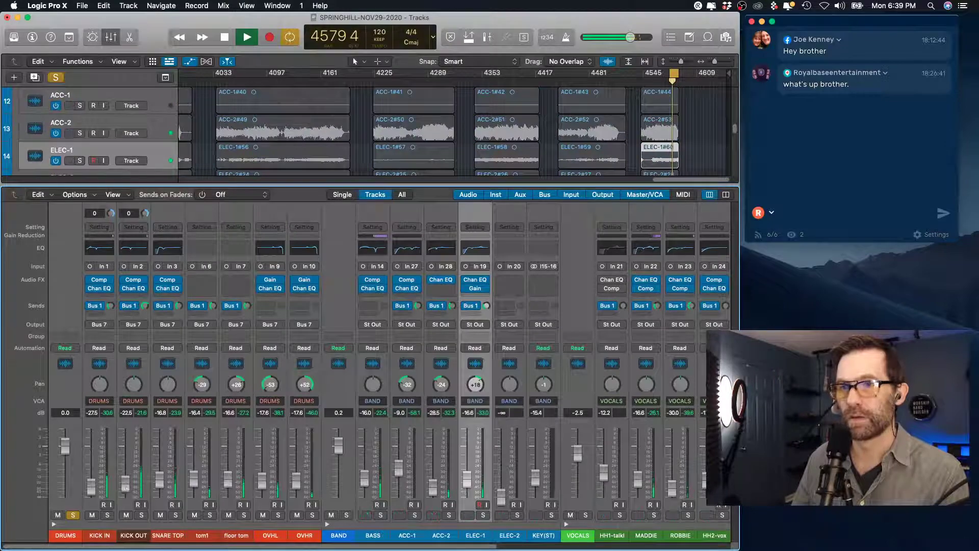
drag(126, 485, 126, 487)
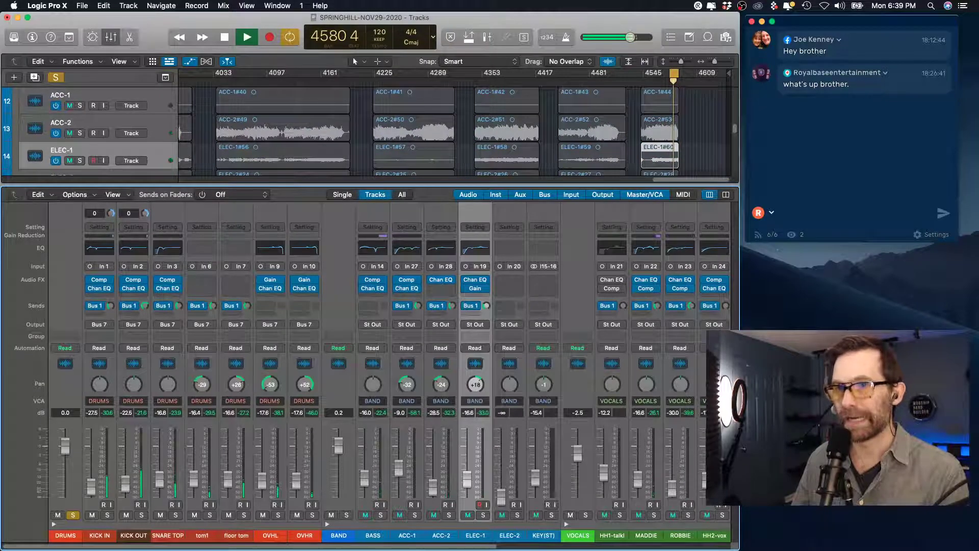
mouse_move(246, 547)
mouse_down()
mouse_move(472, 546)
mouse_move(242, 546)
mouse_up()
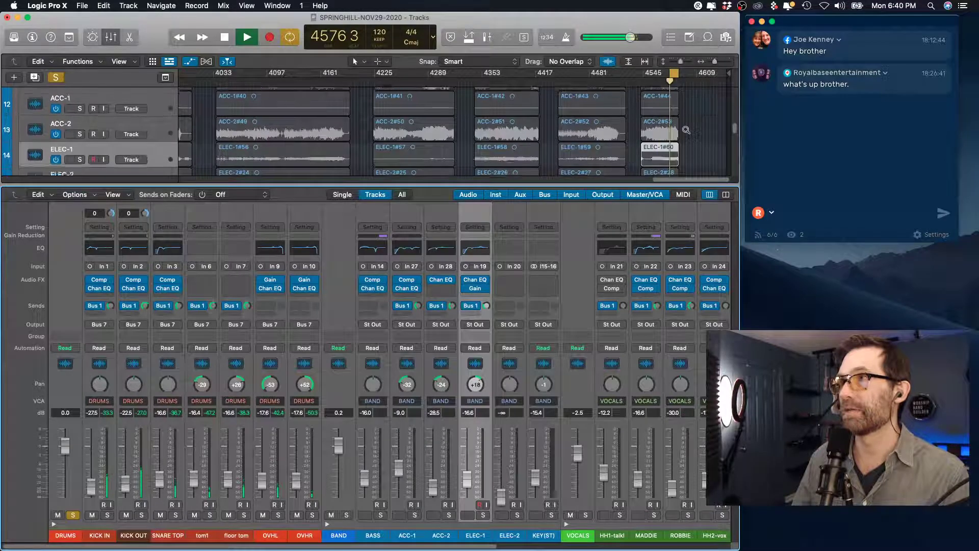
Shorten the cycle range so it starts at about bar 4581 and play from there.
drag(714, 64, 718, 64)
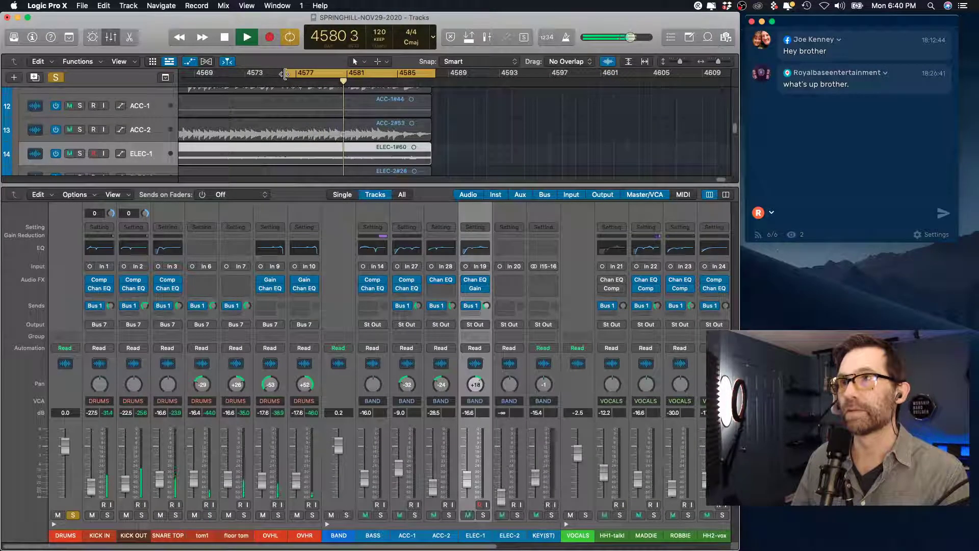
drag(285, 74, 347, 74)
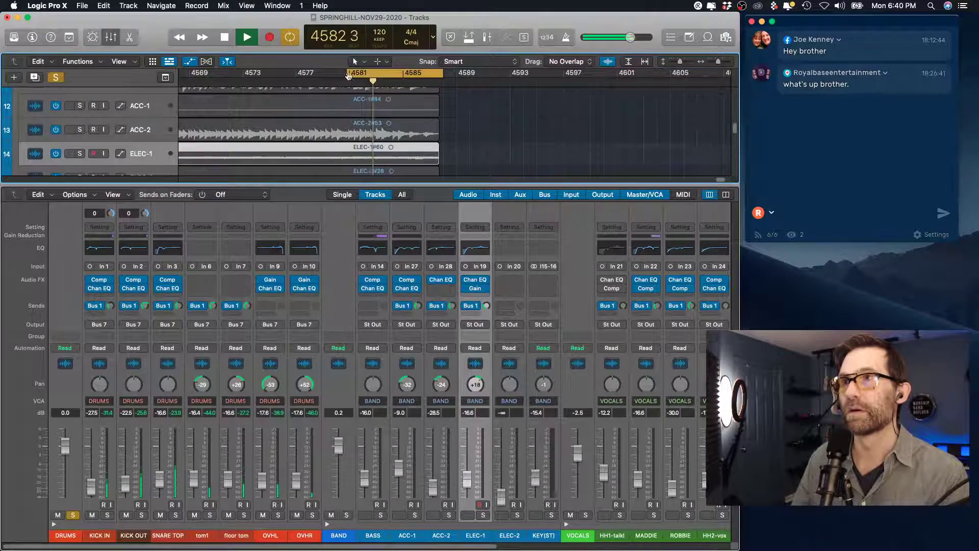
click(348, 77)
Raise the floor tom to about -12.6 dB and lower tom1 to about -17 dB.
drag(241, 479, 241, 474)
key(space)
key(space)
drag(187, 488, 188, 491)
Remove the Gain plug-ins from OVHL and OVHR, then set OVHL to about -28 dB, OVHR to -27 dB and floor tom to -14 dB.
mouse_move(271, 282)
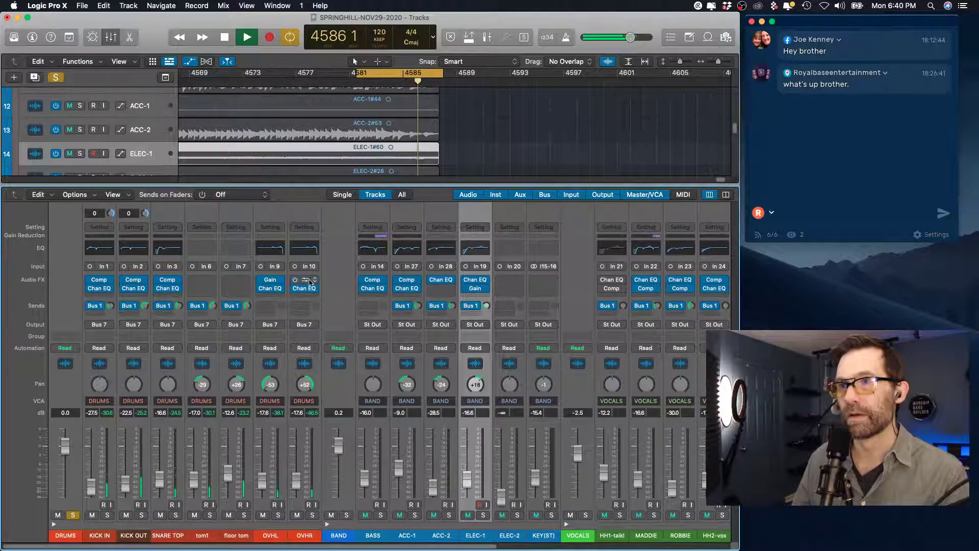
click(280, 282)
click(304, 293)
click(315, 283)
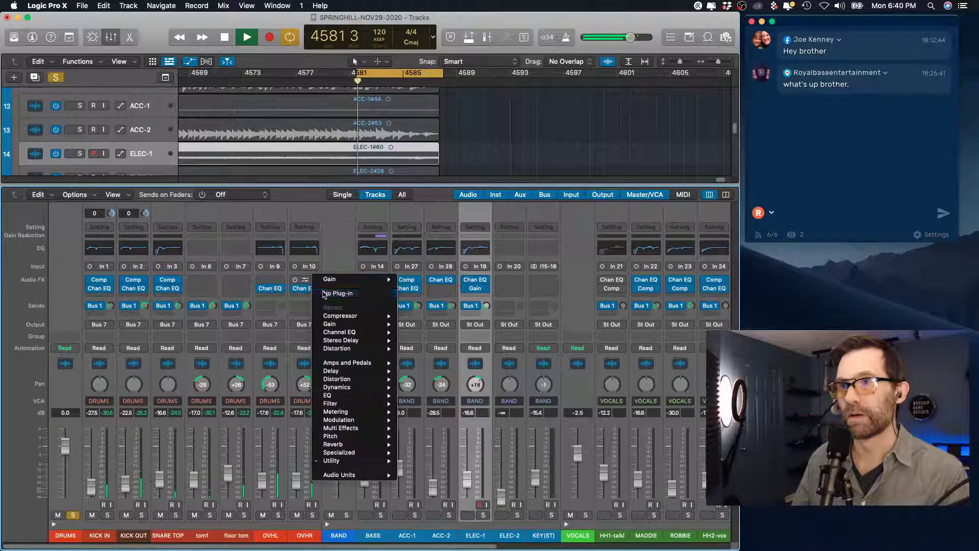
click(334, 293)
drag(297, 485, 228, 476)
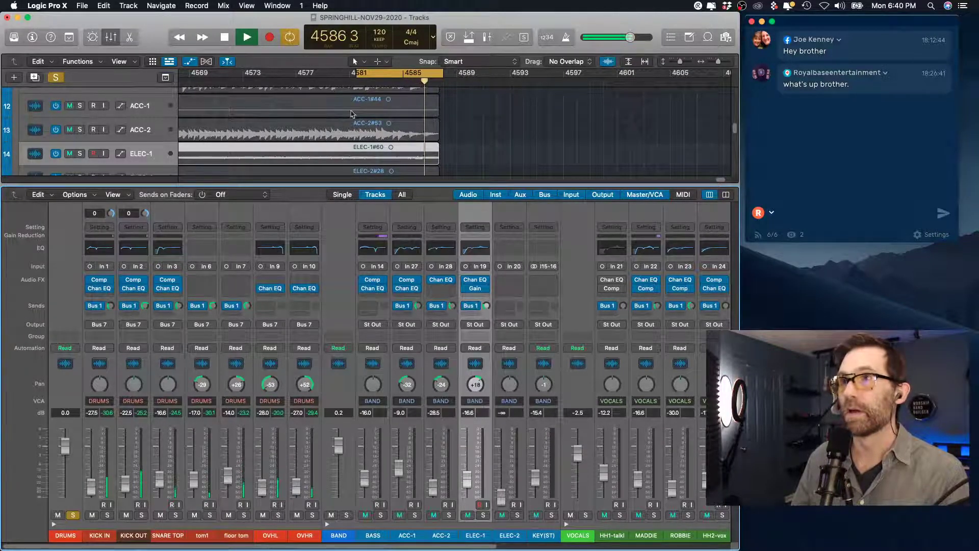
Hide the mixer so the track arrangement fills the window.
key(super+Right)
drag(483, 183, 483, 430)
key(x)
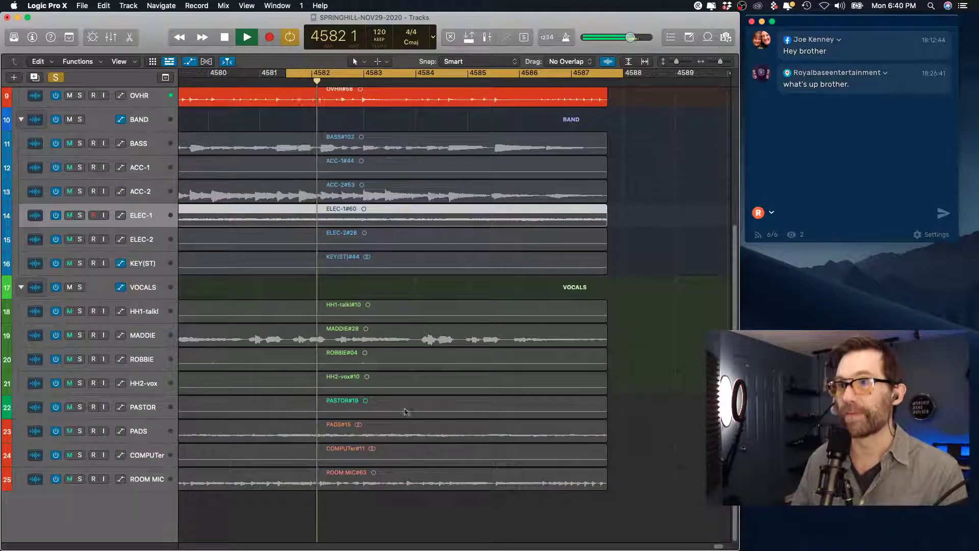
Move playback and the cycle range to the earlier drum regions around bar 3265 and listen to the soloed drums.
drag(720, 62, 709, 63)
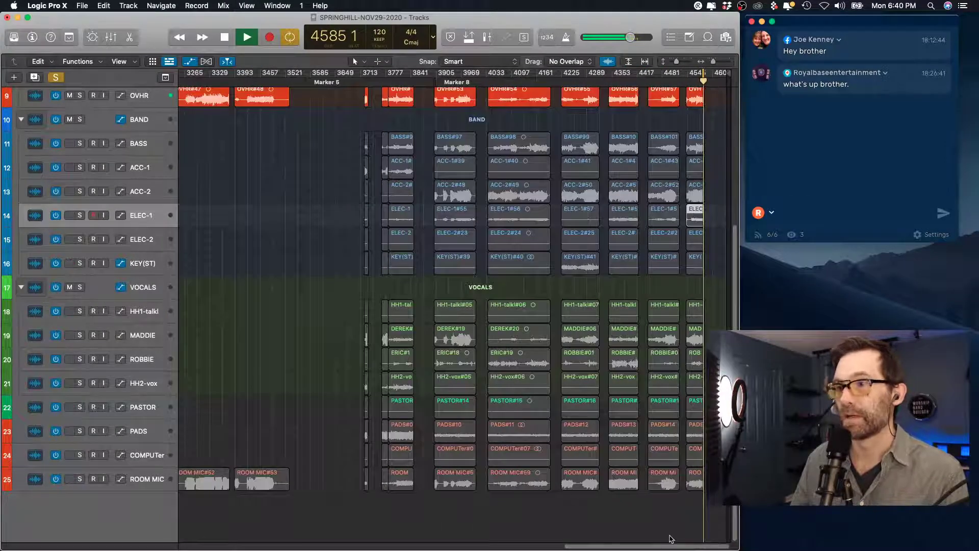
scroll(343, 216, left, 10)
scroll(343, 216, up, 2)
scroll(343, 217, up, 6)
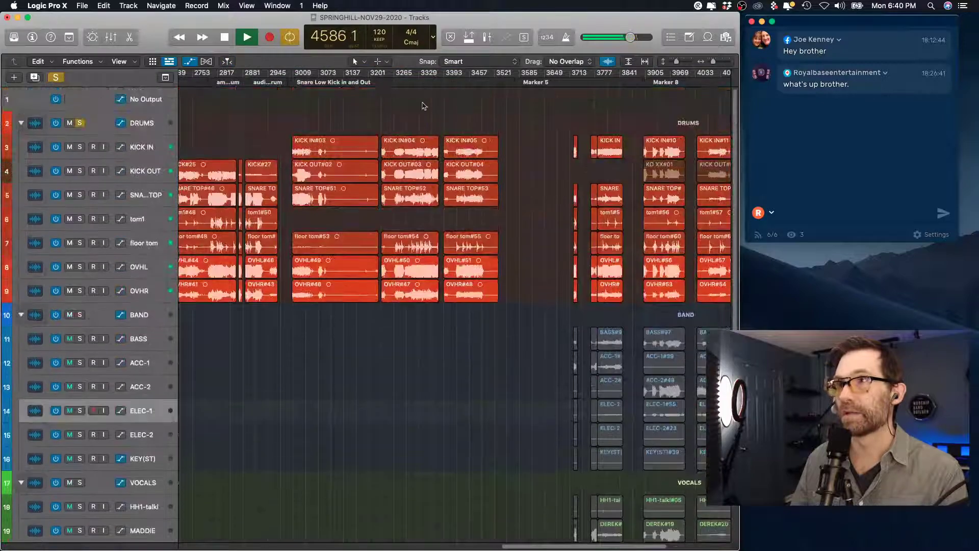
click(394, 82)
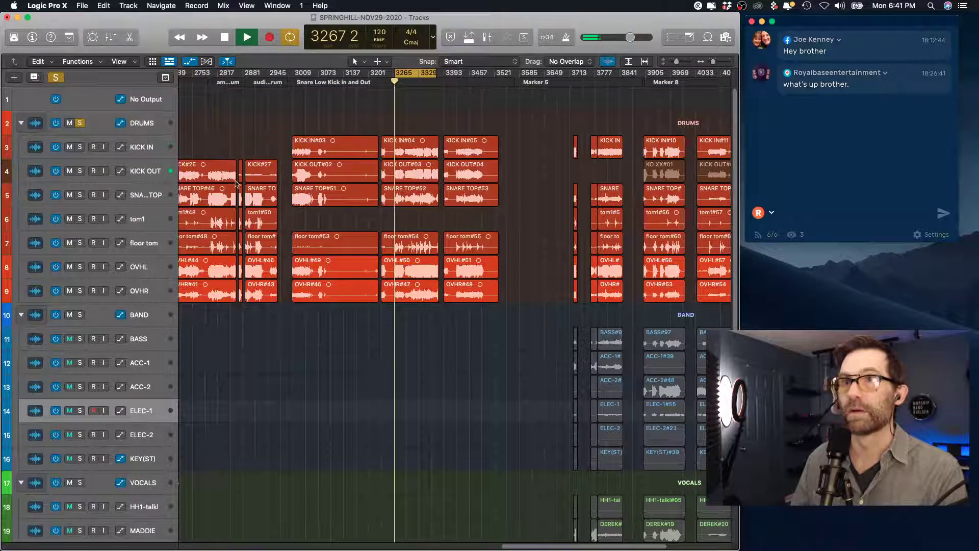
drag(397, 73, 434, 74)
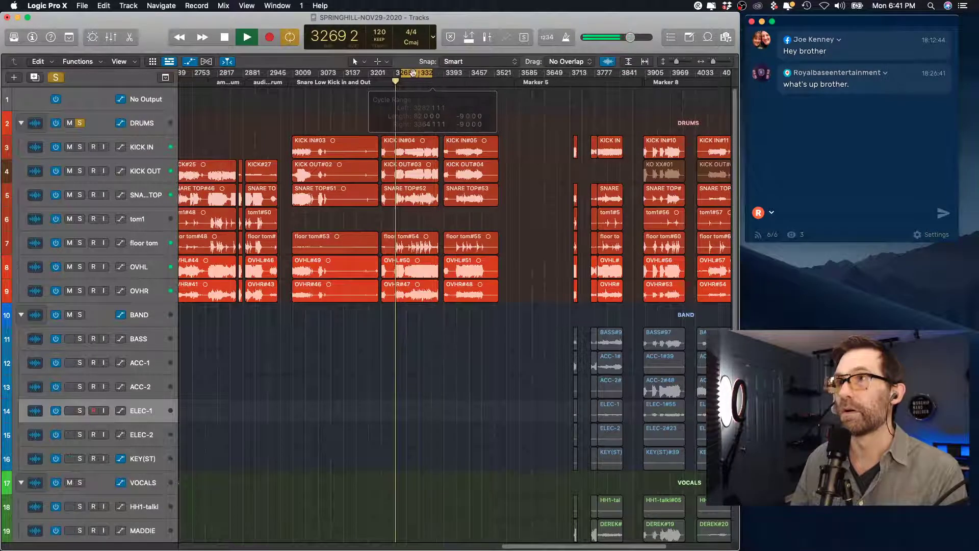
key(space)
key(space)
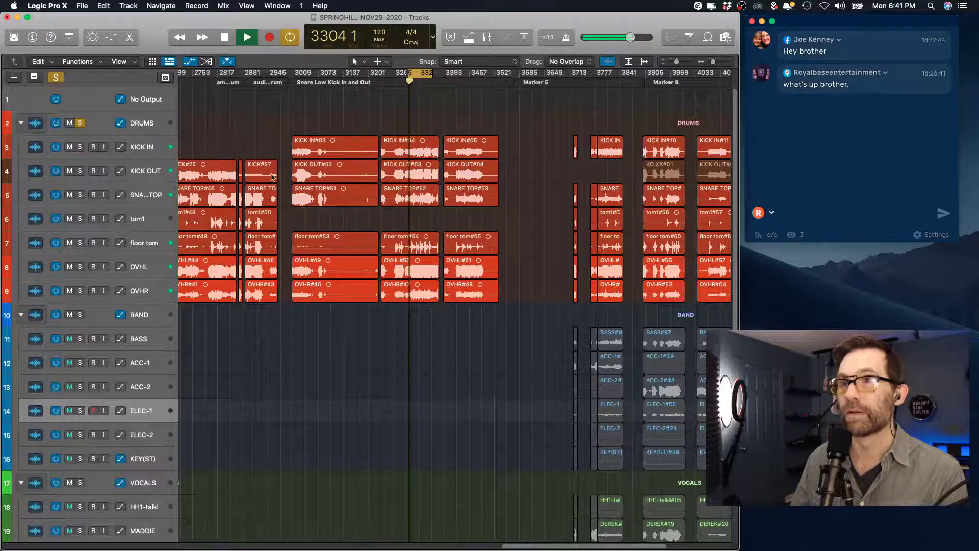
Move playback and the cycle range back to the drum regions around bar 2797.
click(206, 82)
mouse_move(200, 82)
mouse_down()
mouse_move(232, 77)
mouse_move(211, 75)
mouse_up()
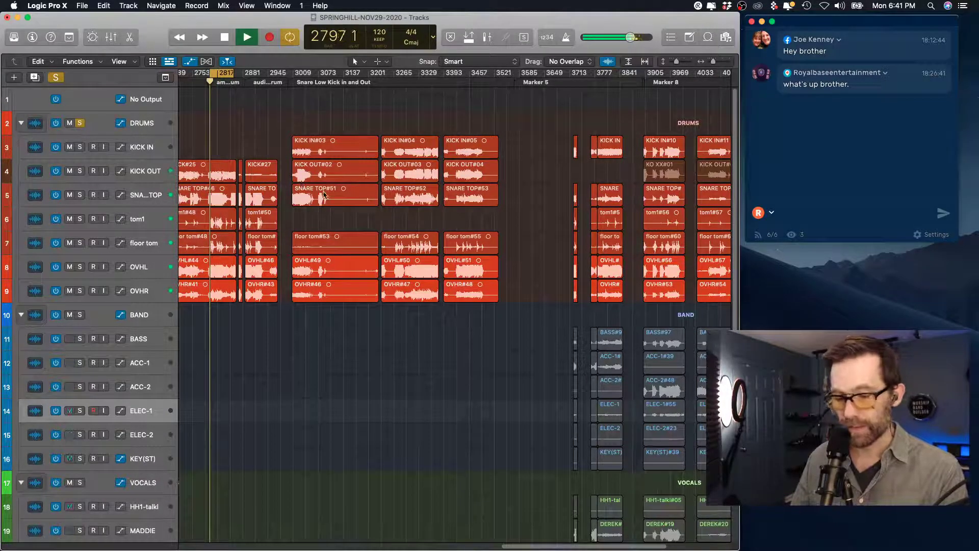
Show the enlarged mixer and set floor tom to -14 dB, tom1 to -15.8 dB and OVHR to -28 dB.
key(x)
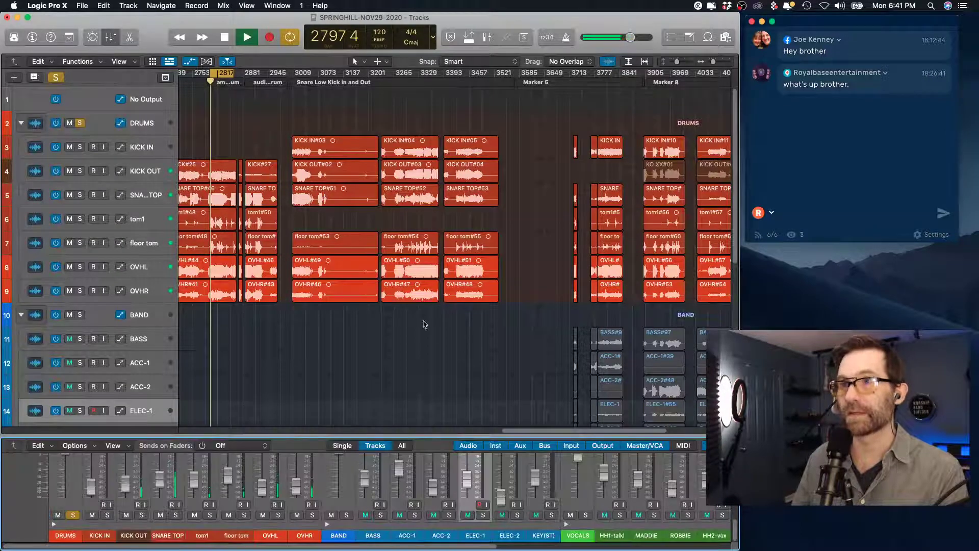
drag(432, 436, 433, 188)
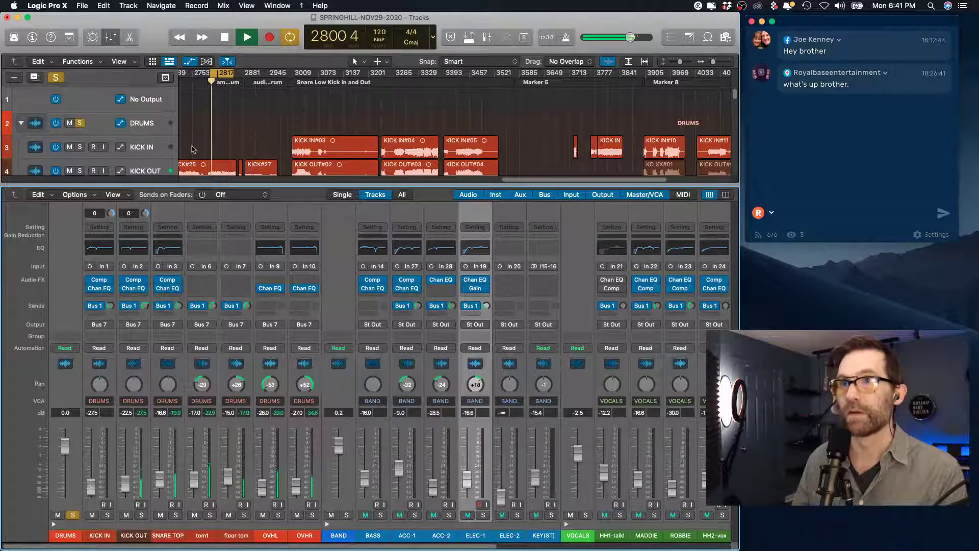
drag(228, 480, 230, 471)
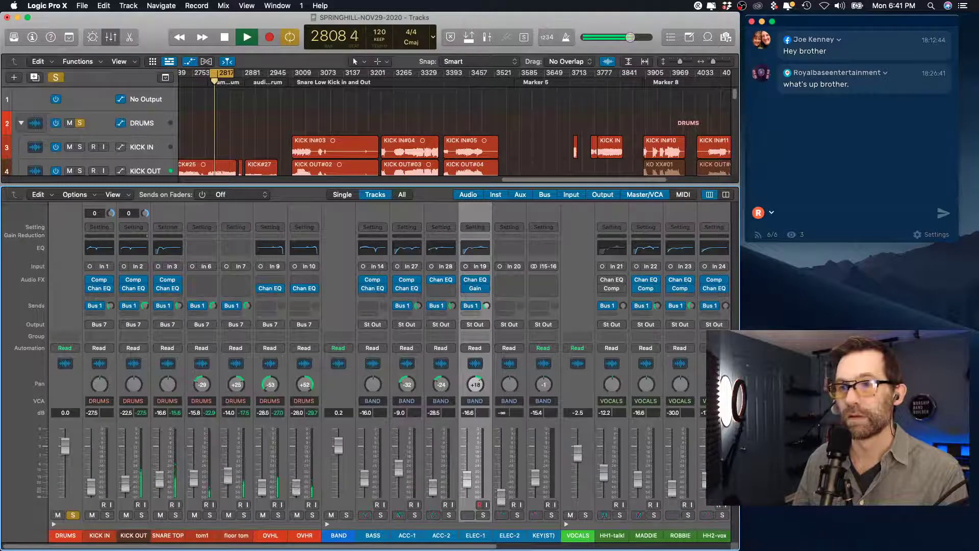
Solo SNARE TOP and set KICK IN to -60 dB, KICK OUT to -19 dB and floor tom to -14.6 dB.
click(175, 515)
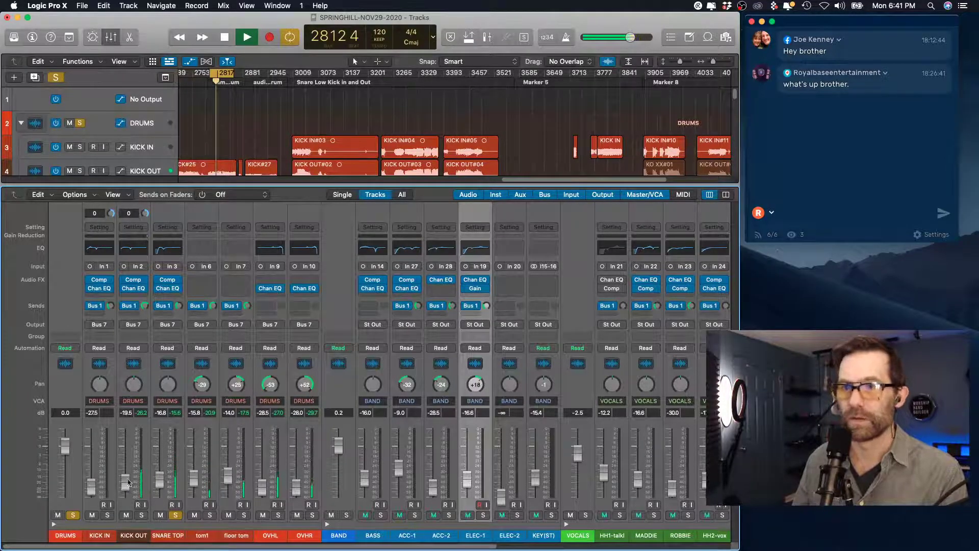
mouse_move(95, 496)
mouse_down()
mouse_move(96, 485)
mouse_move(92, 503)
mouse_up()
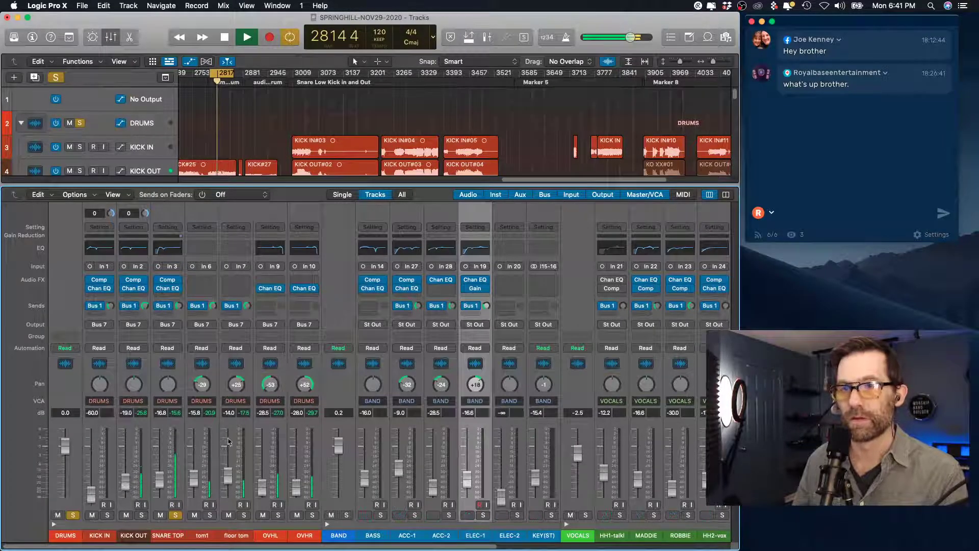
drag(230, 479, 232, 482)
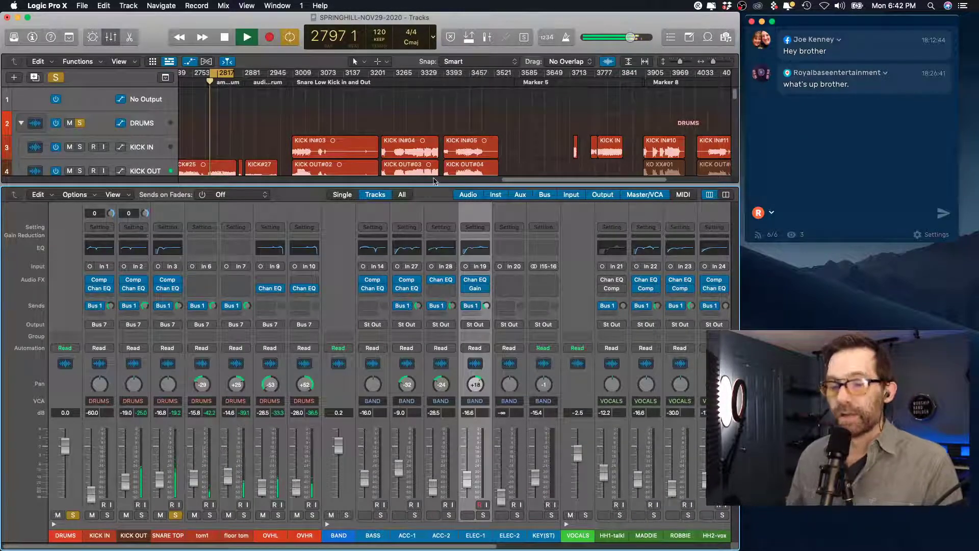
Hide the mixer and rescale the arrangement so every track from No Output to ROOM MIC fits in view.
key(x)
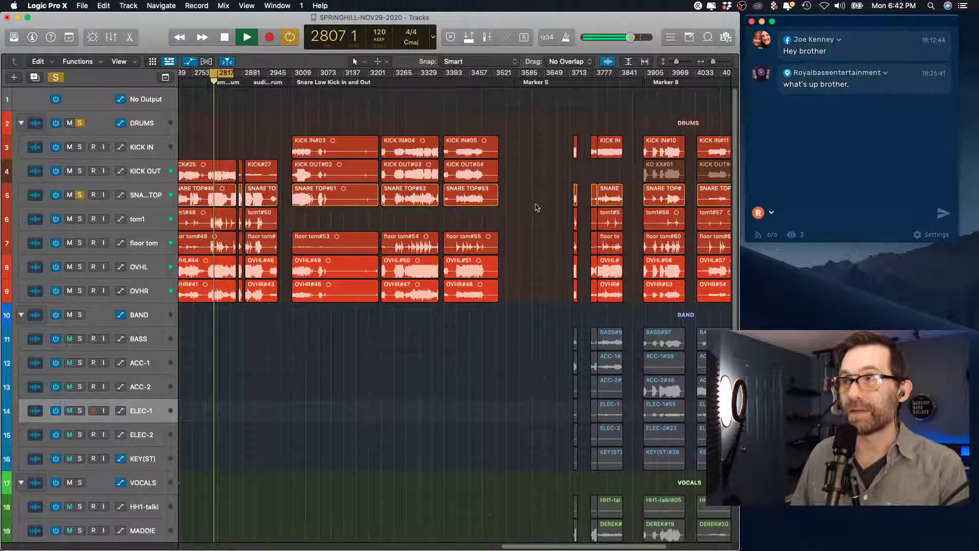
key(super+Down)
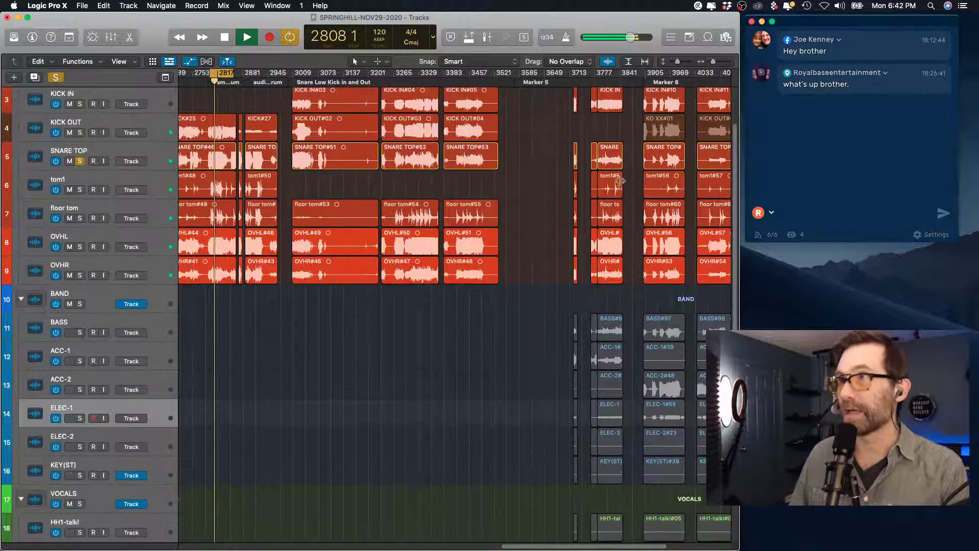
key(super+Left)
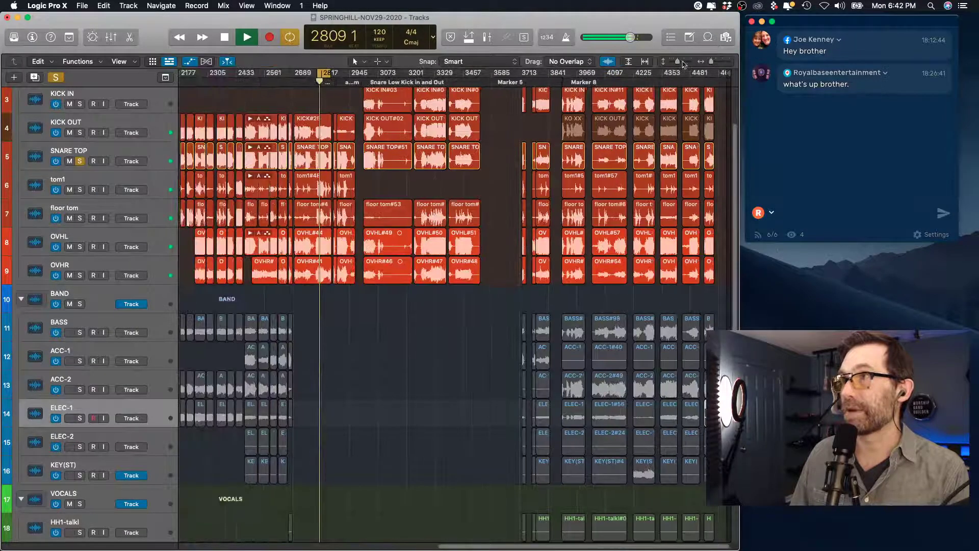
key(super+Up)
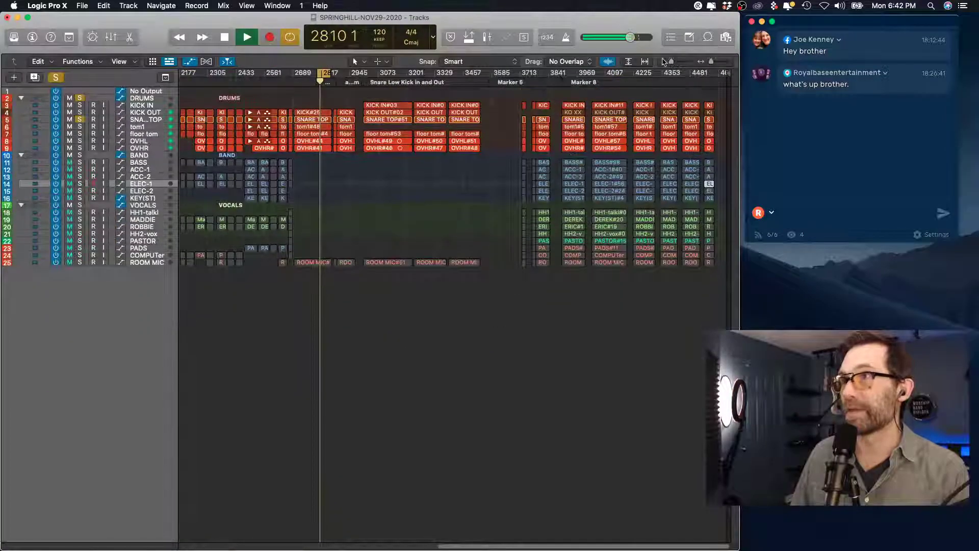
key(super+Down)
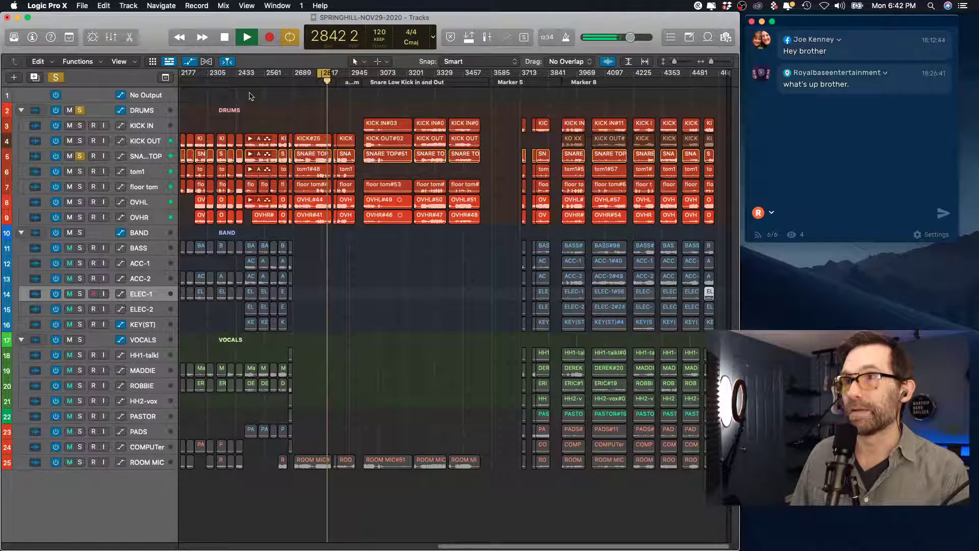
Move playback to around bar 2633, stop it and turn off the cycle range.
click(280, 80)
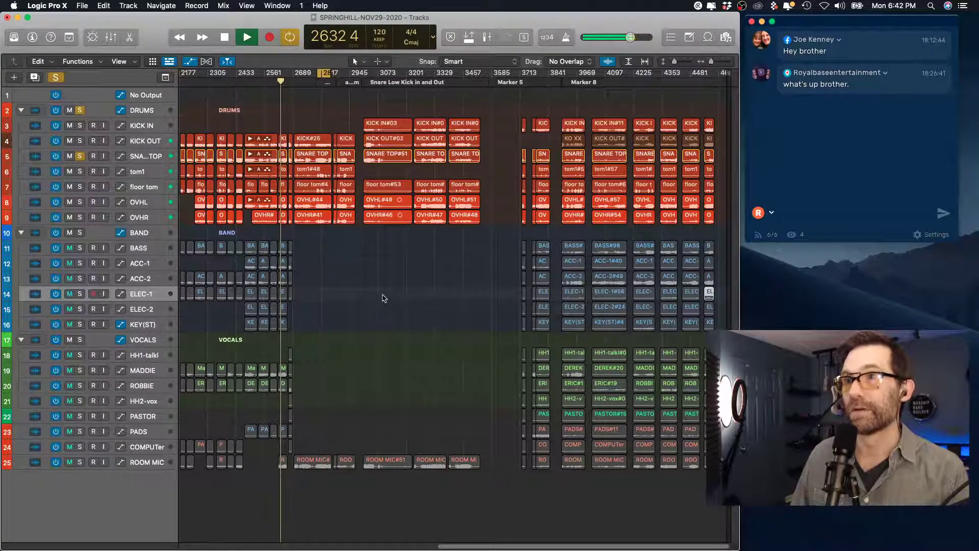
key(space)
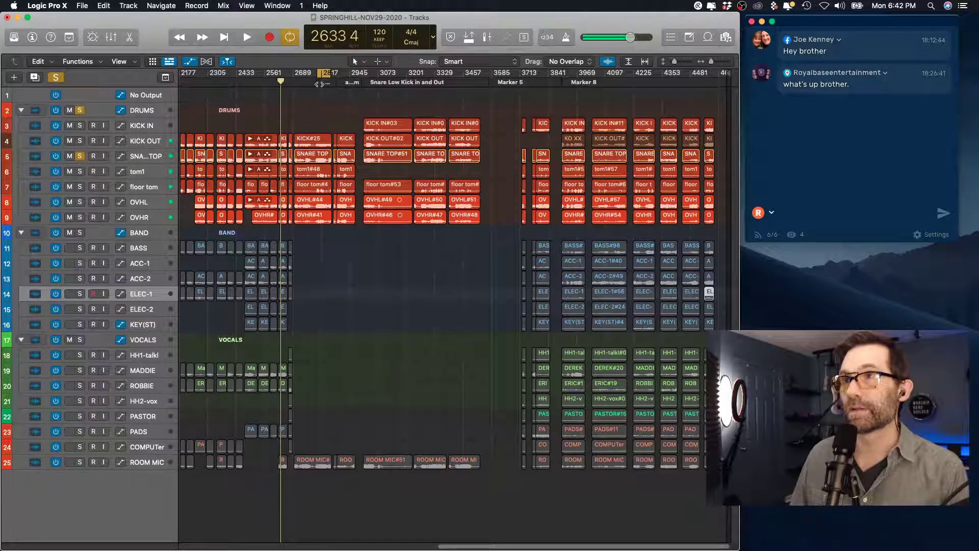
click(324, 74)
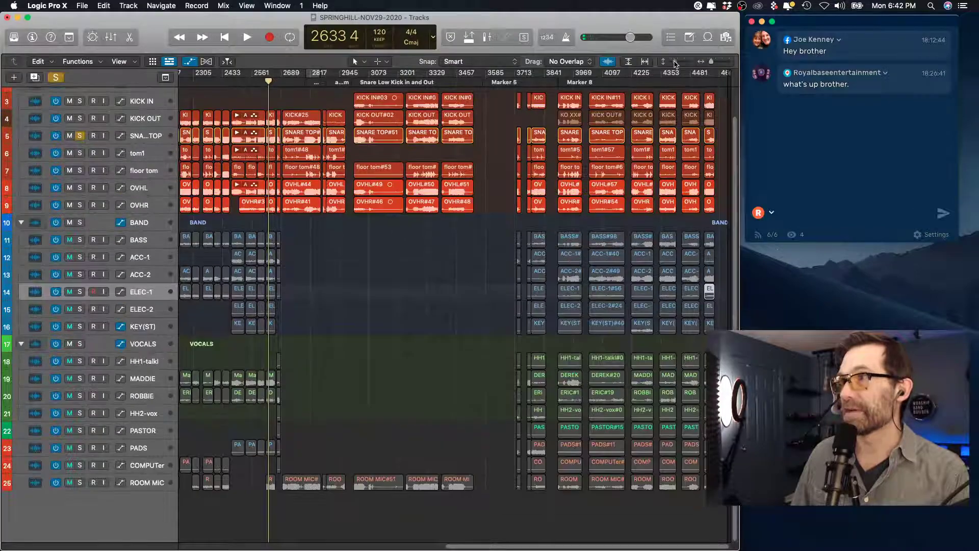
scroll(672, 64, down, 5)
scroll(672, 64, up, 5)
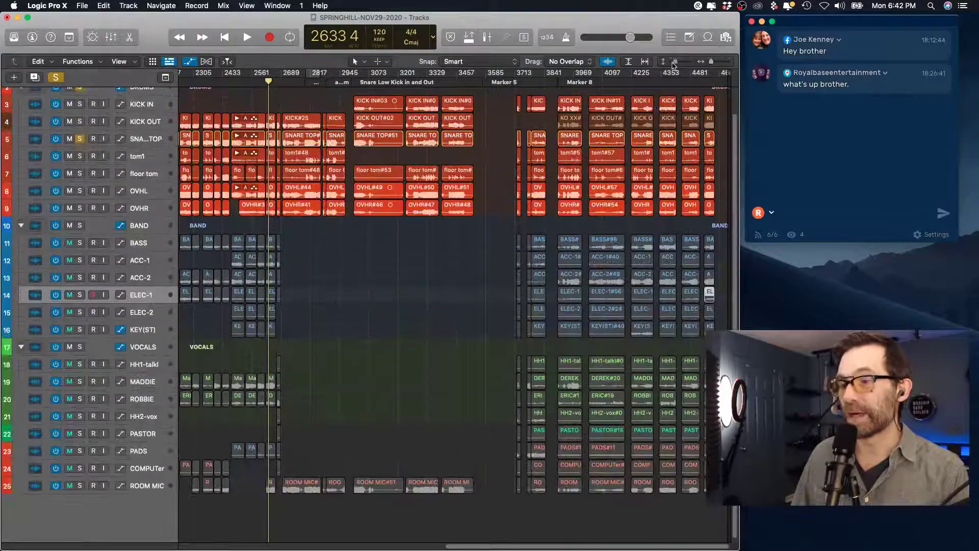
scroll(712, 63, down, 5)
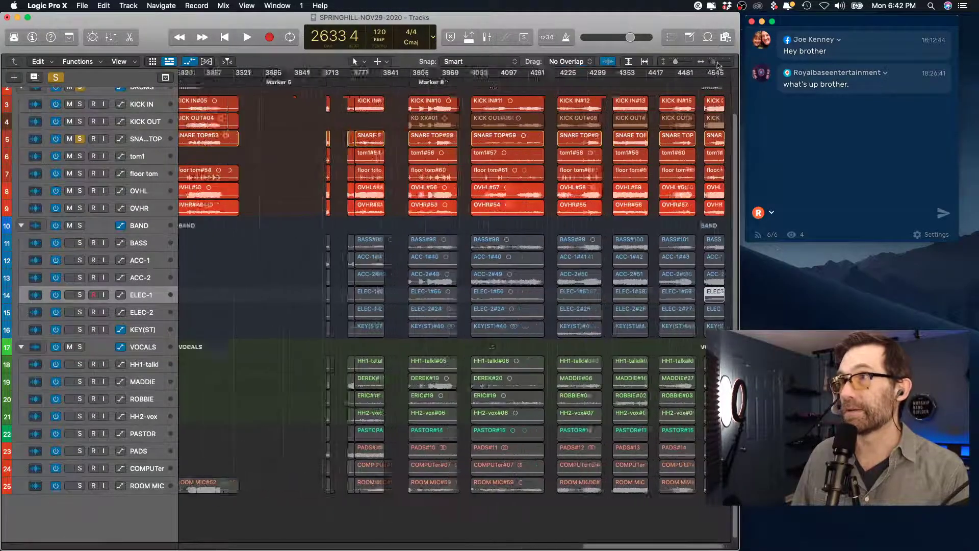
scroll(709, 63, up, 5)
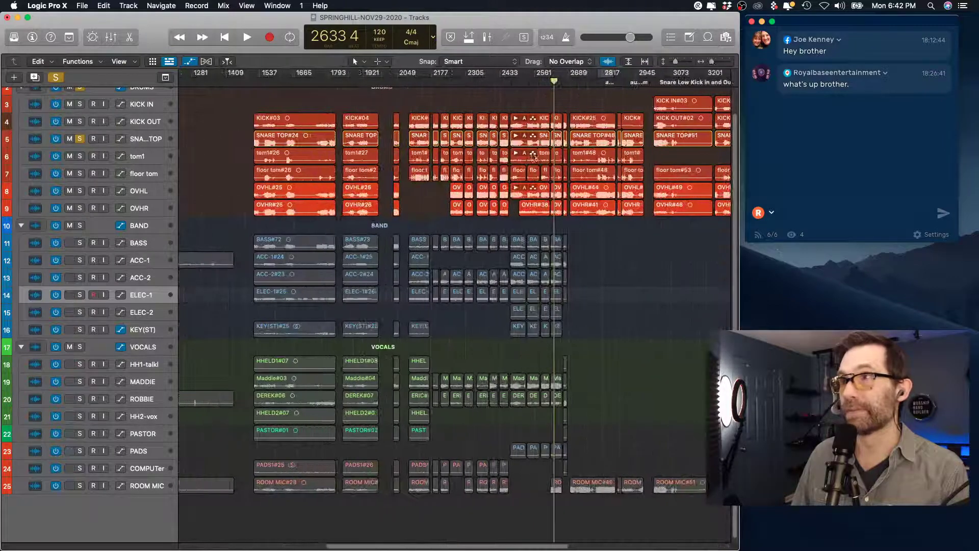
Show the mixer and unsolo the SNARE TOP and DRUMS channels.
key(x)
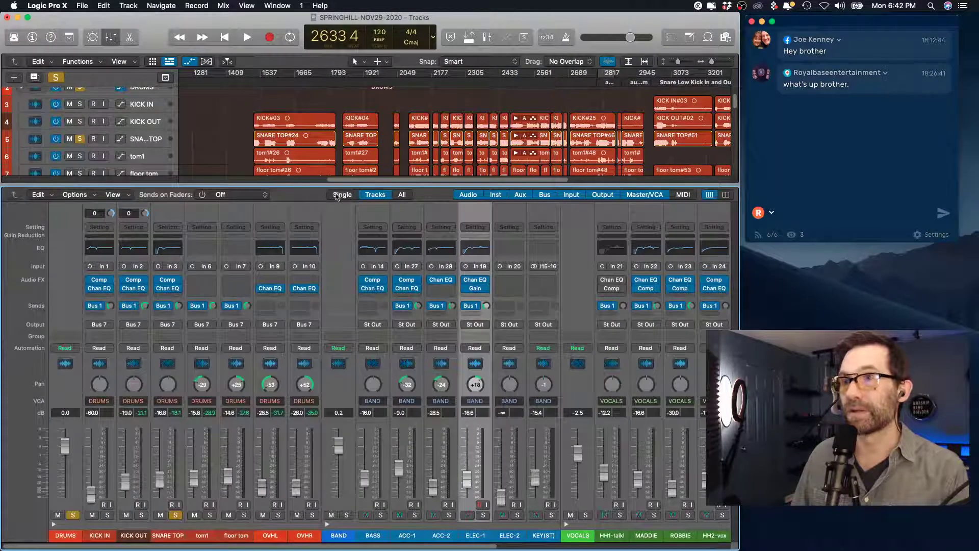
click(176, 515)
click(74, 515)
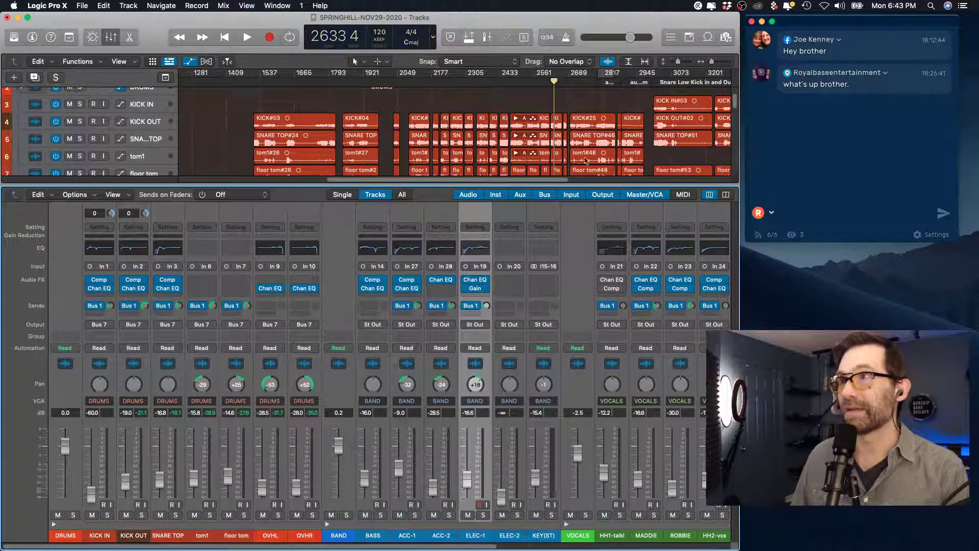
Play the full mix from Marker 8 at bar 3926, with the arrangement area enlarged.
scroll(551, 184, right, 10)
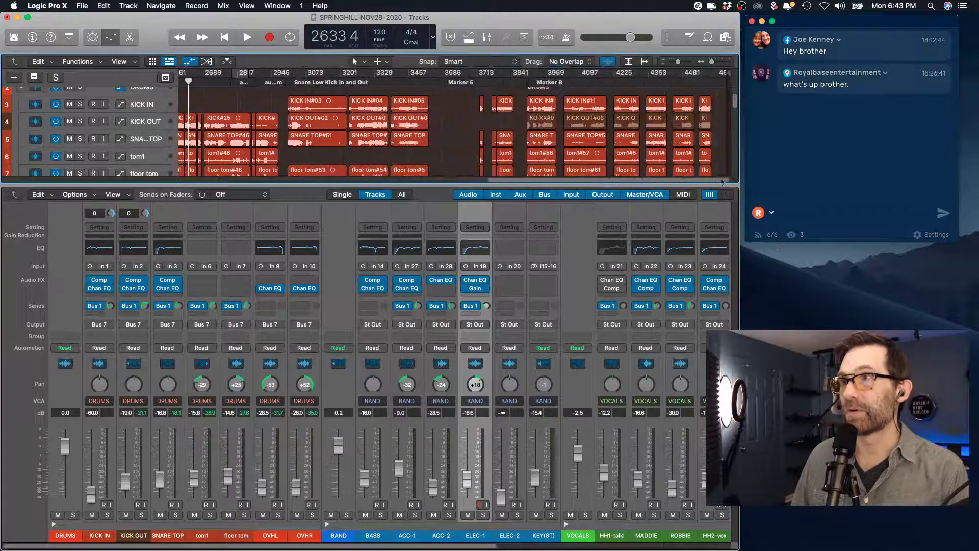
scroll(593, 139, up, 2)
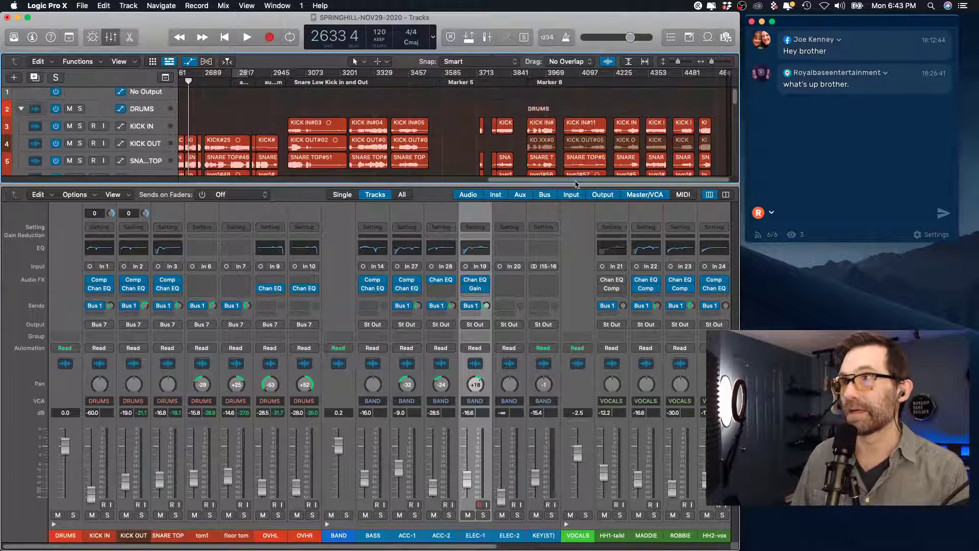
drag(576, 182, 576, 441)
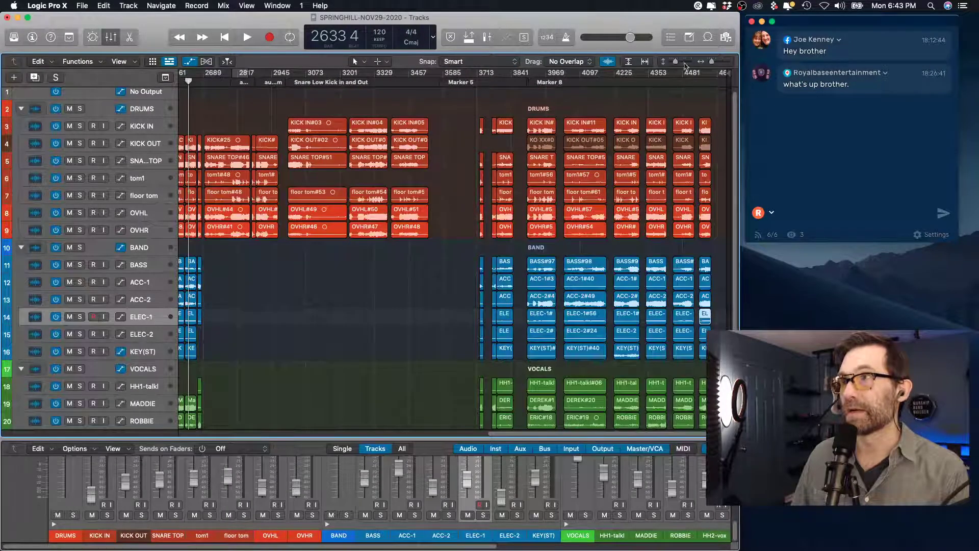
click(535, 82)
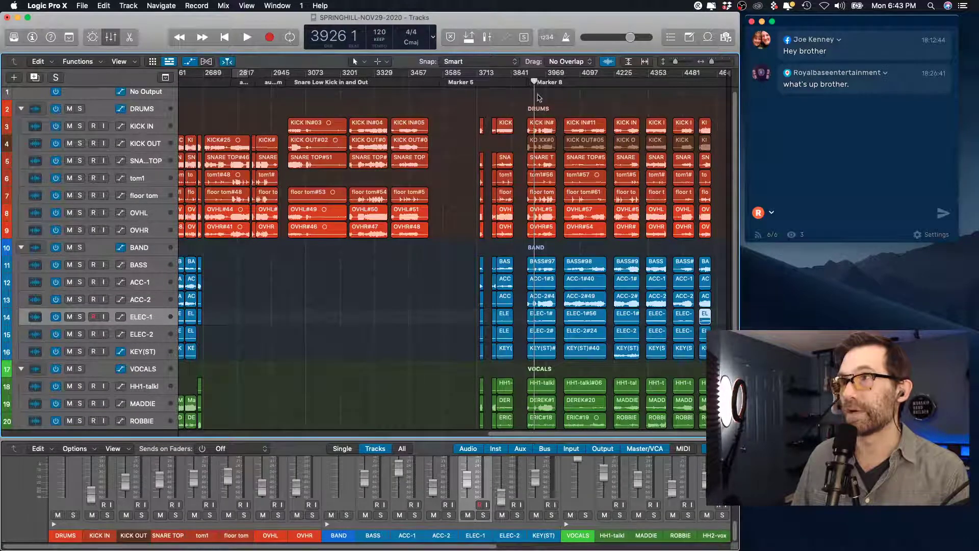
key(space)
drag(541, 438, 569, 471)
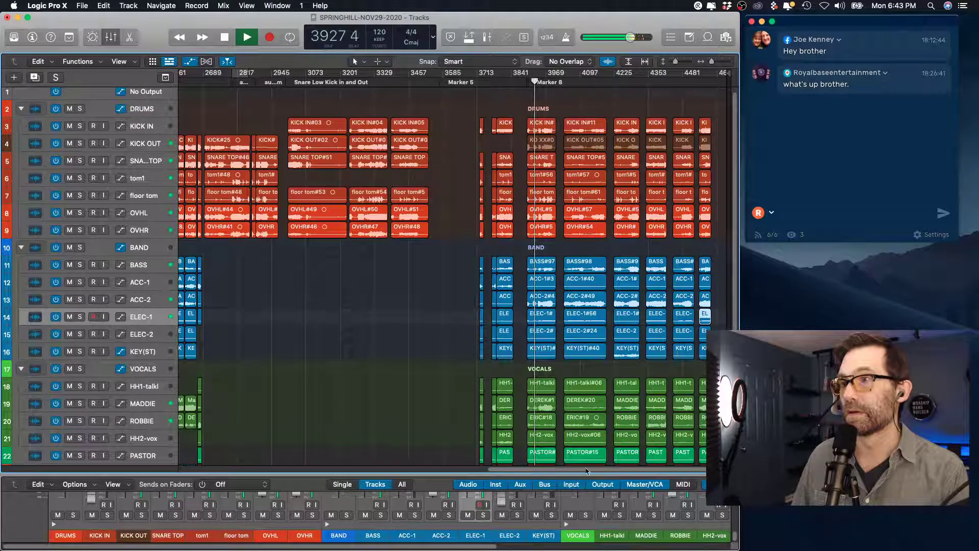
Enlarge the mixer, set BASS to -15.4 dB and floor tom to -15.2 dB, and stop playback at the bus and output channels.
drag(441, 473, 440, 170)
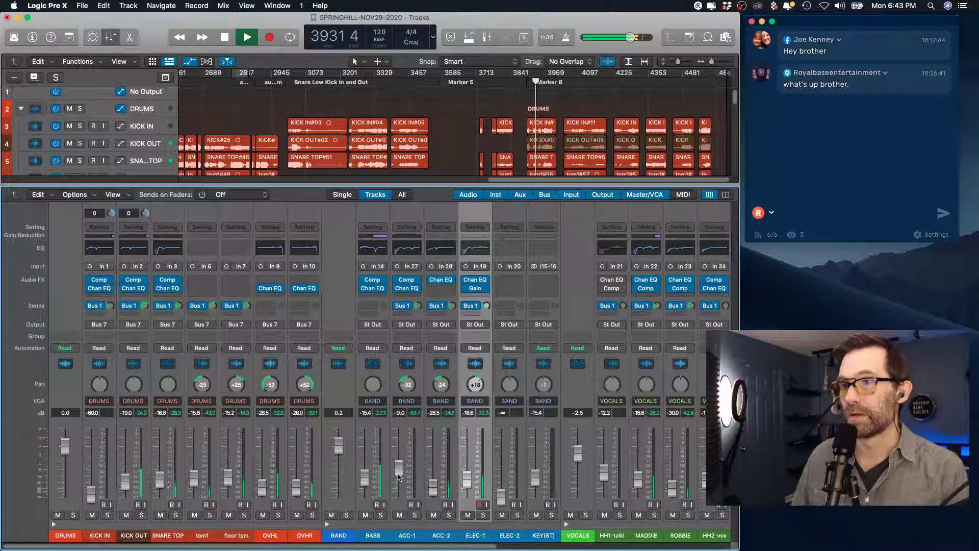
scroll(510, 459, right, 10)
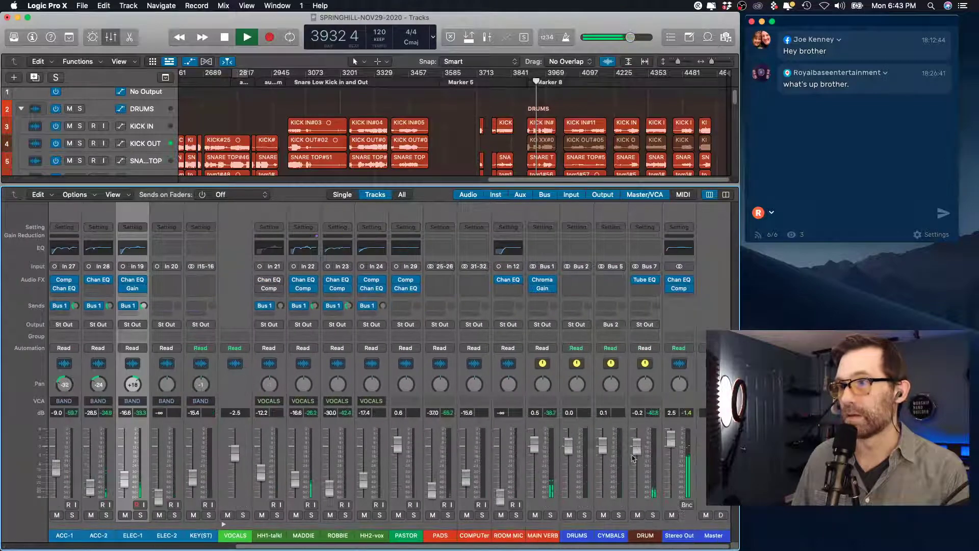
key(space)
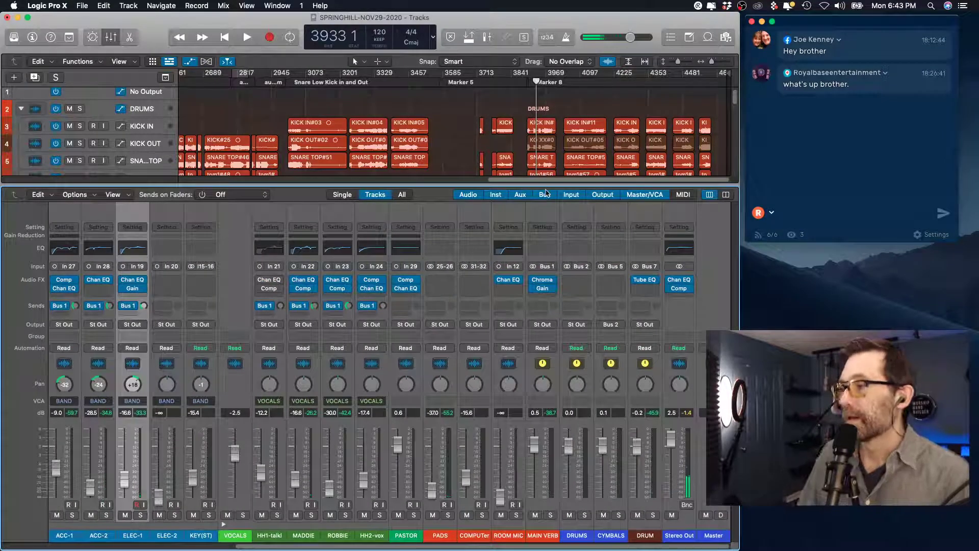